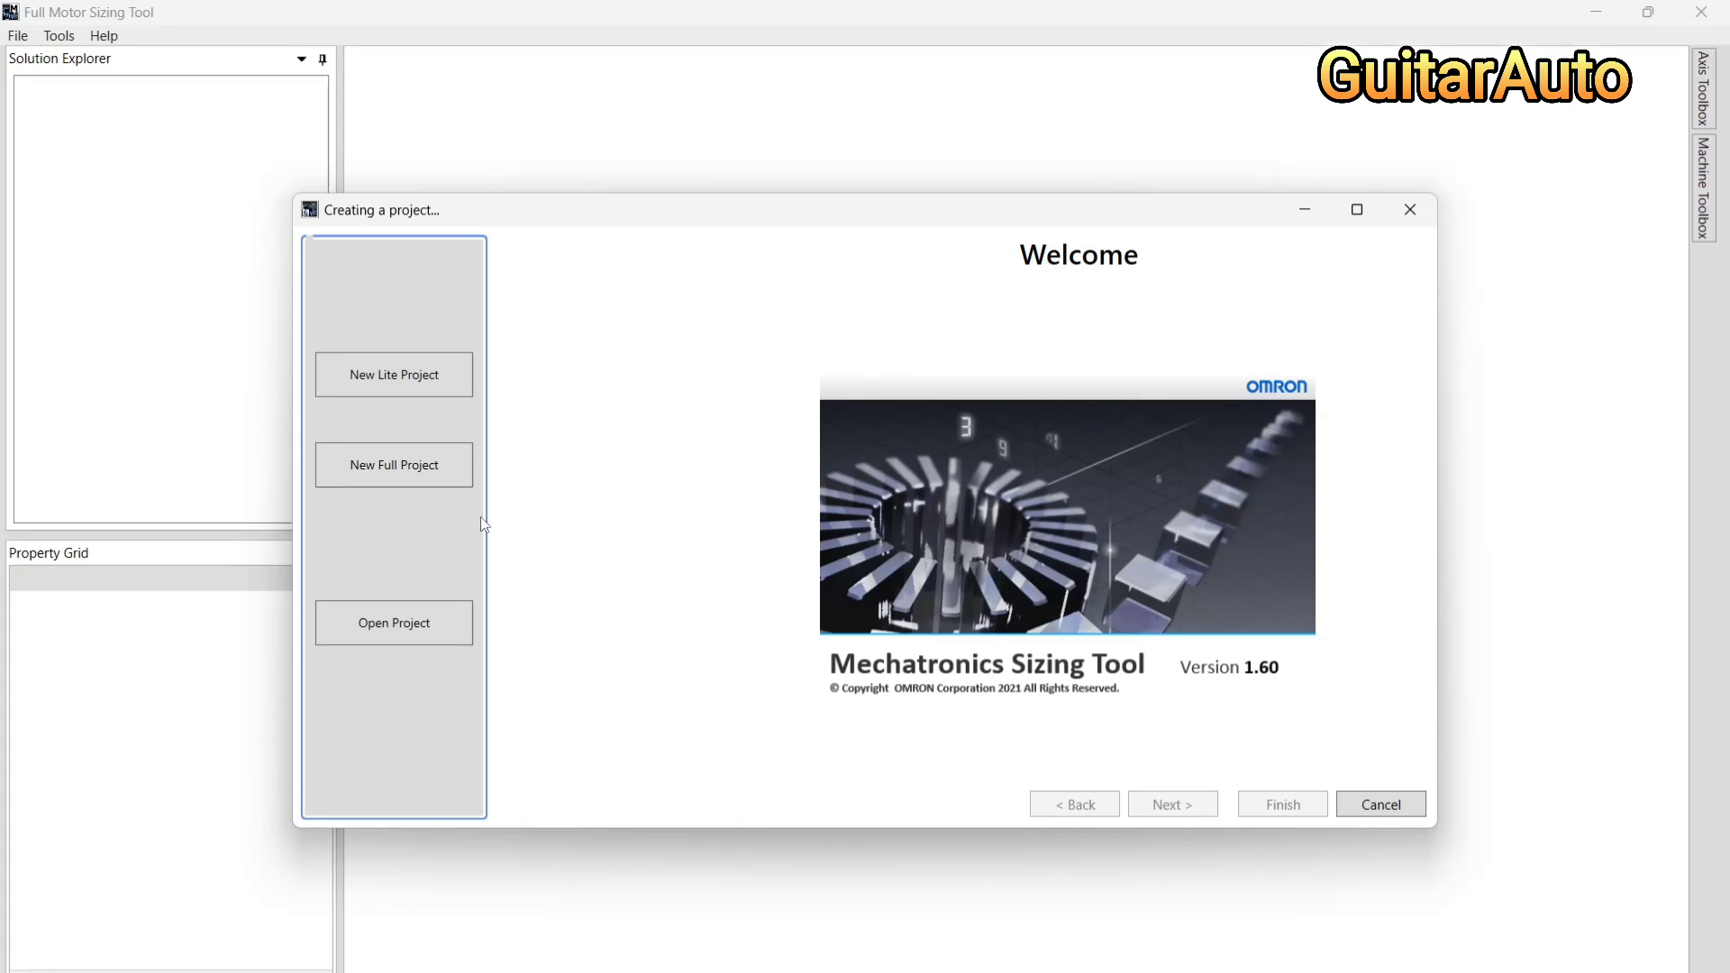
Start a new full project named ProjectAAA112233 and continue to the machine information
{"action": "left_click", "coordinate": [430, 478]}
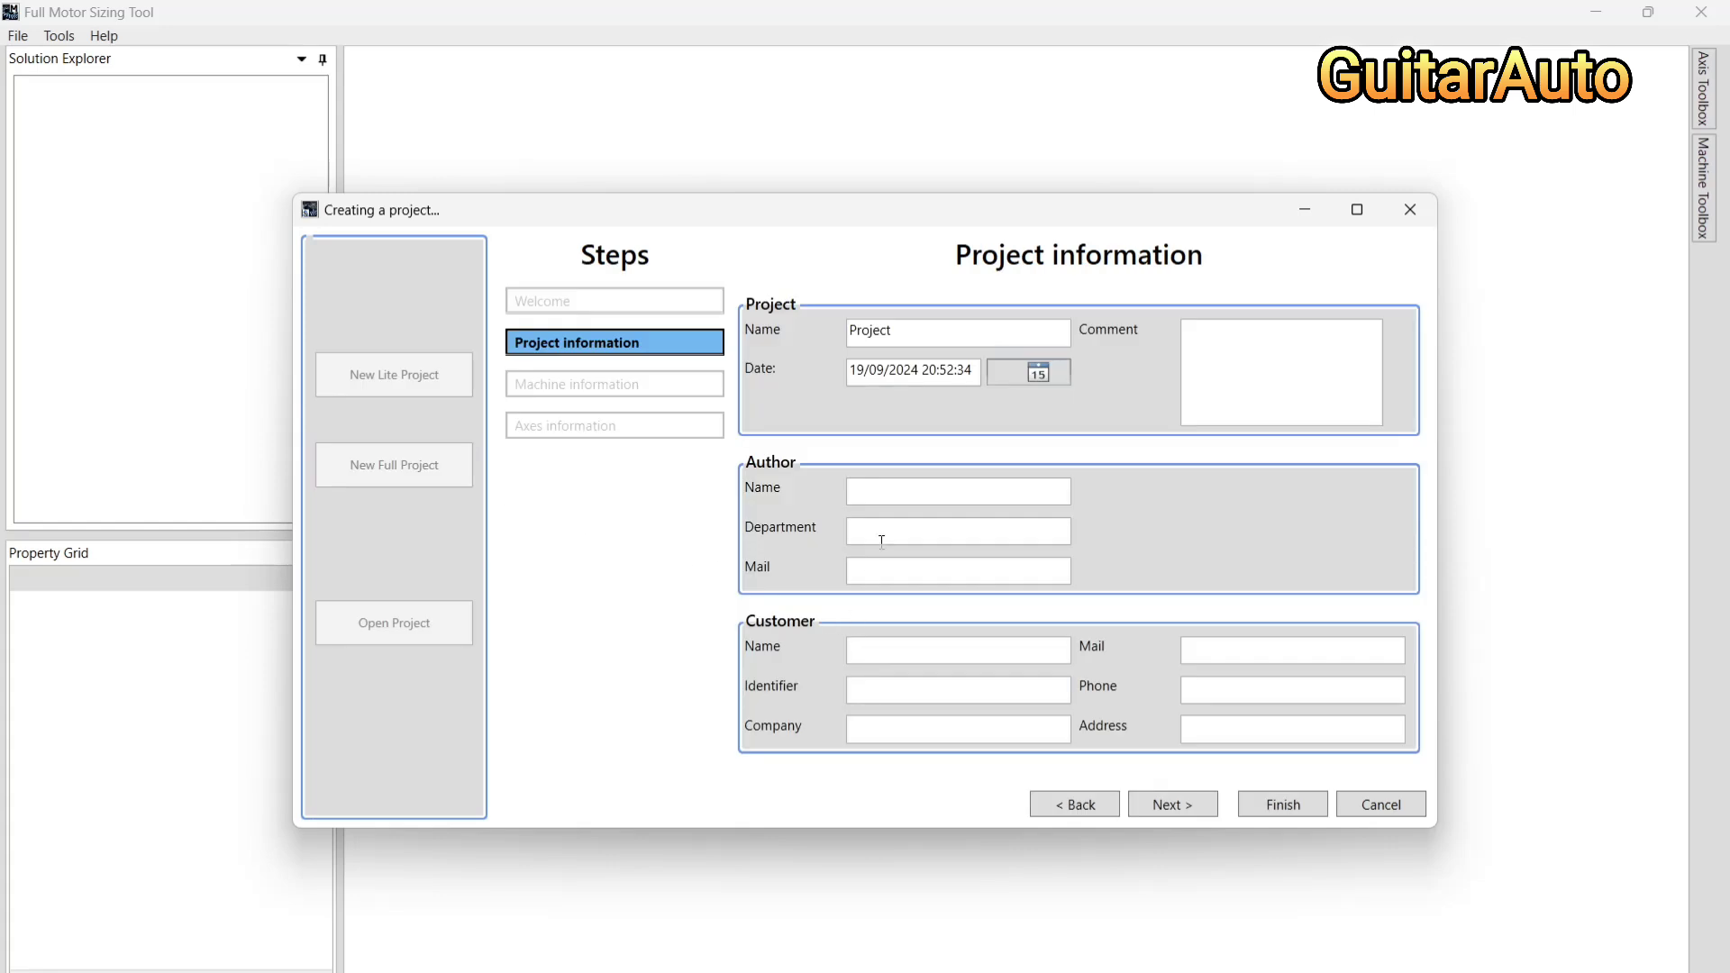
{"action": "left_click", "coordinate": [941, 340]}
{"action": "type", "text": "AAA112233"}
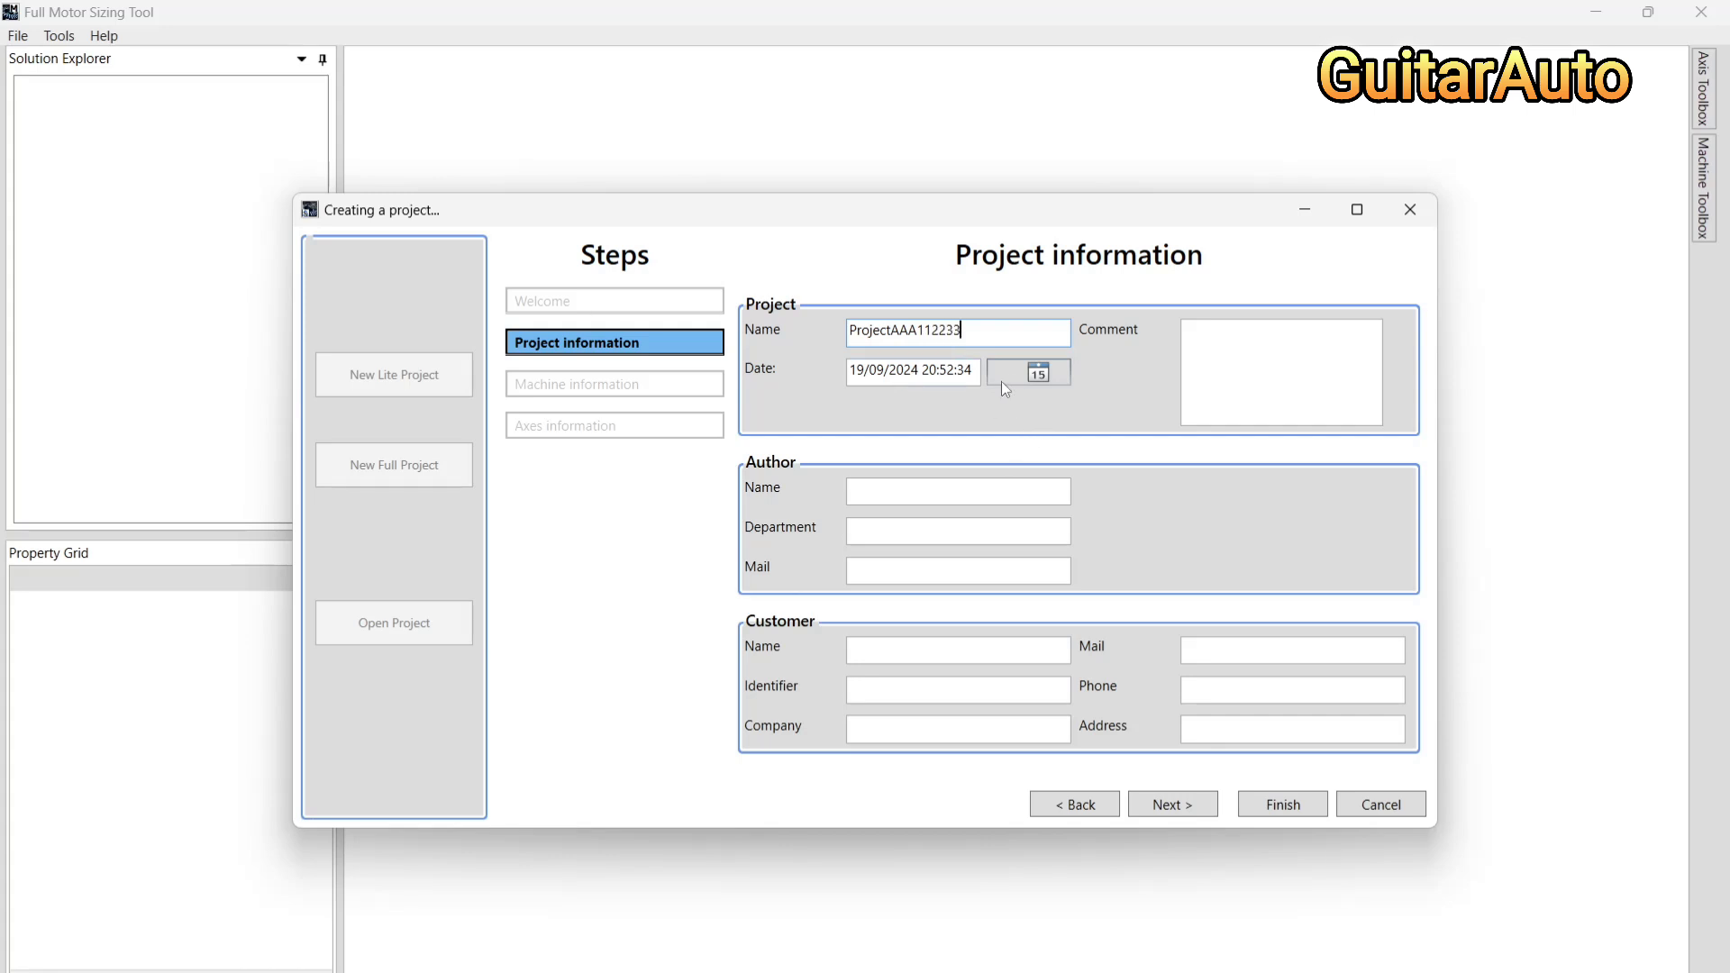
{"action": "left_click", "coordinate": [1189, 808]}
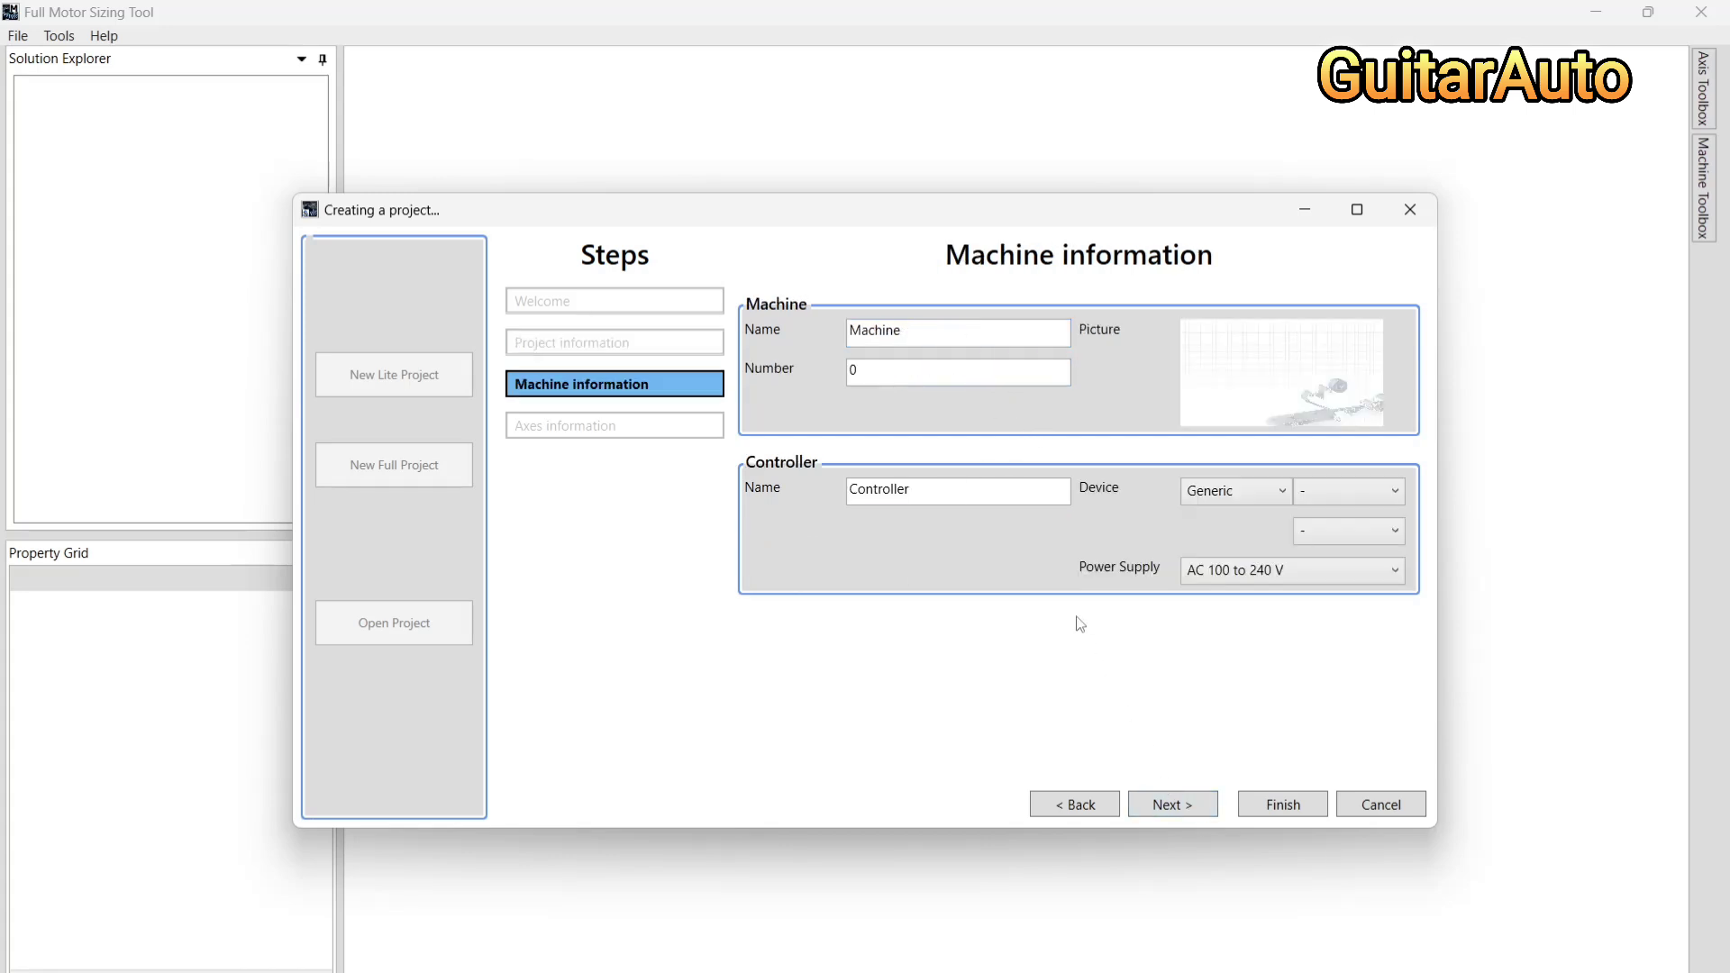
Set the machine's controller device to NX102 with model 1020
{"action": "left_click", "coordinate": [1234, 494]}
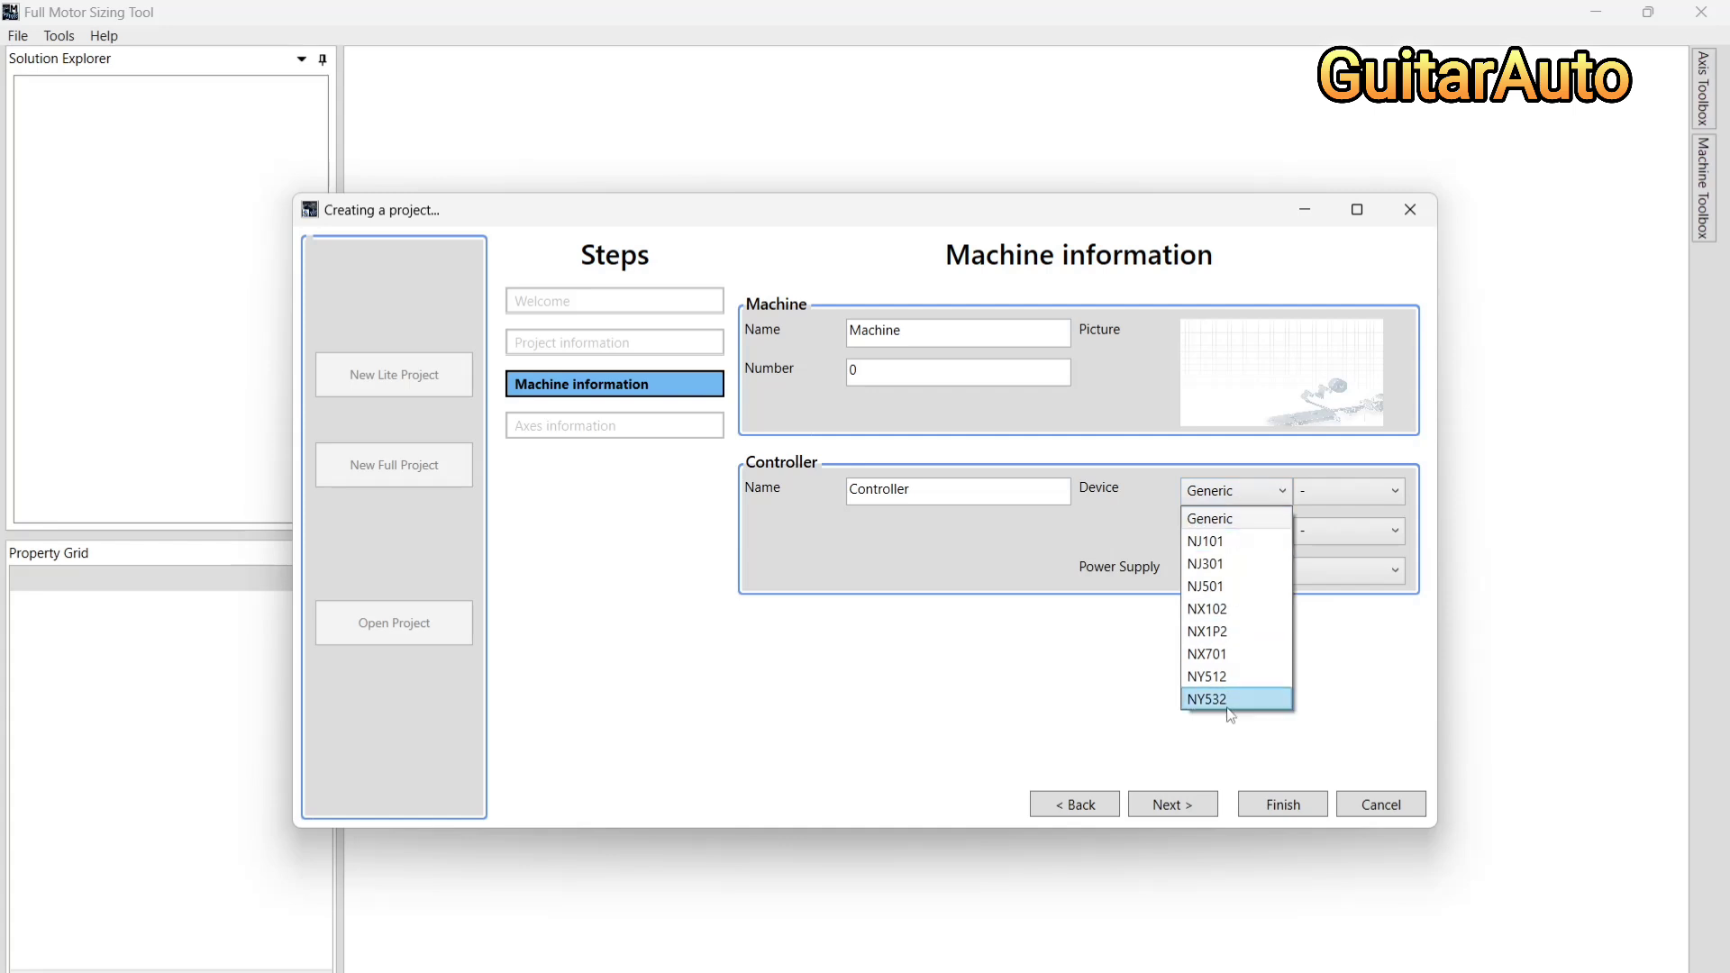
{"action": "left_click", "coordinate": [1232, 607]}
{"action": "left_click", "coordinate": [1342, 491]}
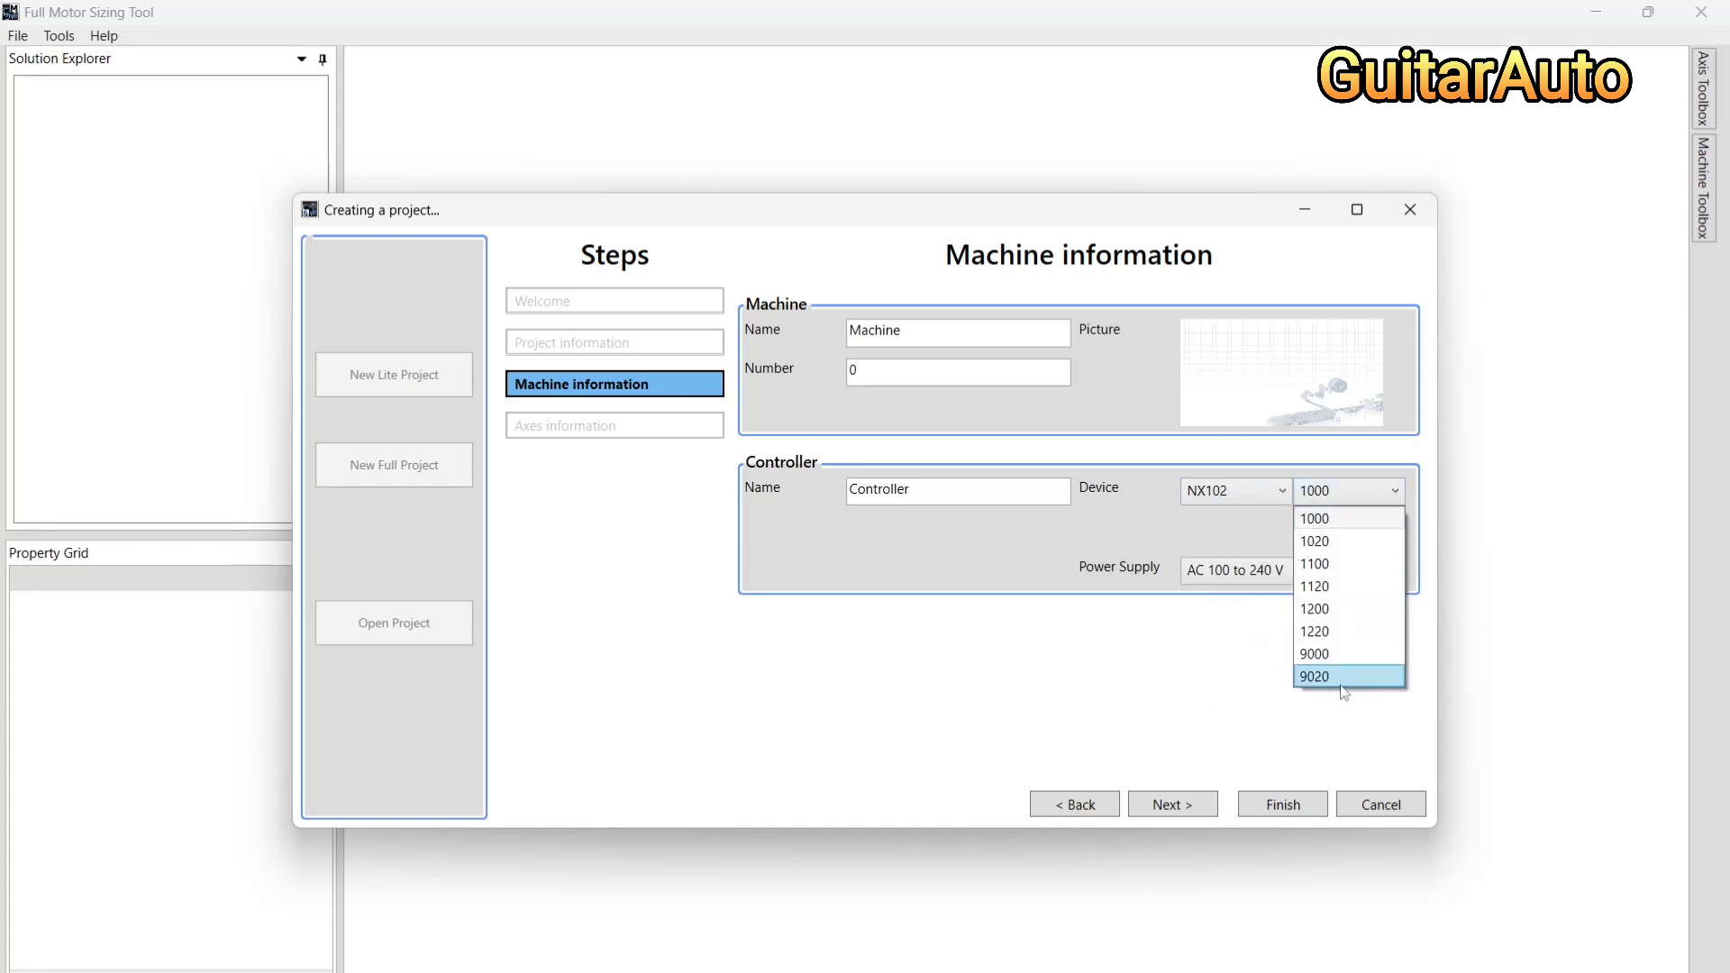
{"action": "left_click", "coordinate": [1325, 543]}
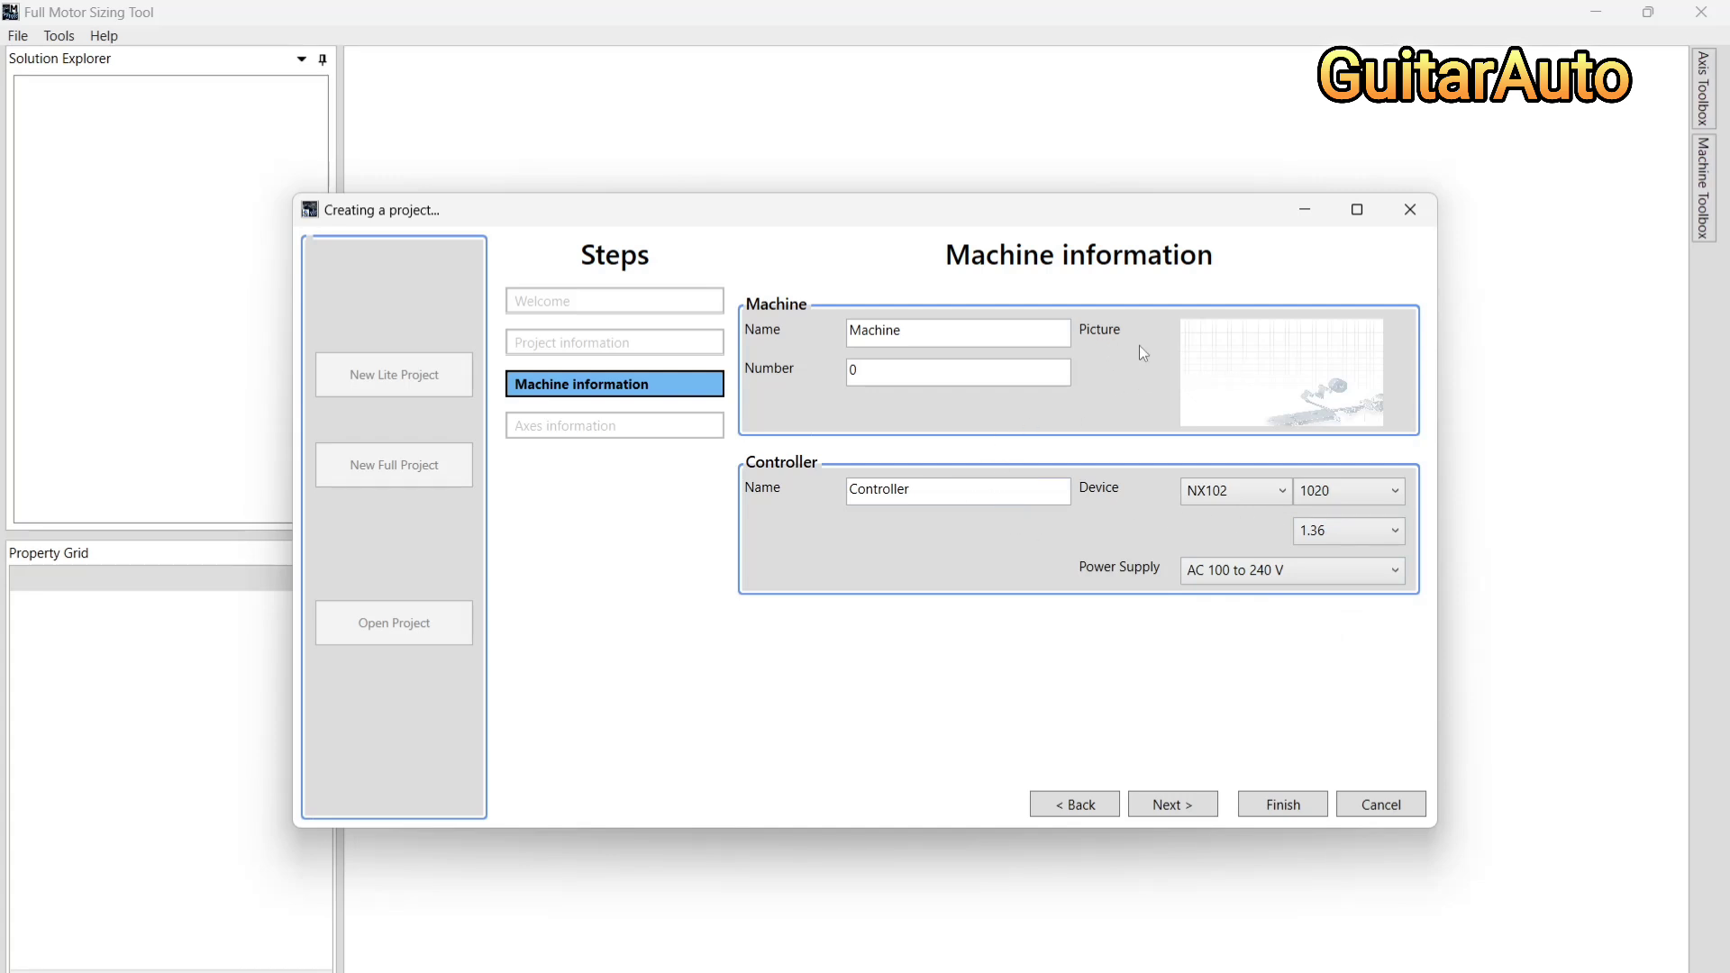
Use the image turntableRender_540x460 as the machine picture and continue to the axes information
{"action": "left_click", "coordinate": [1267, 356]}
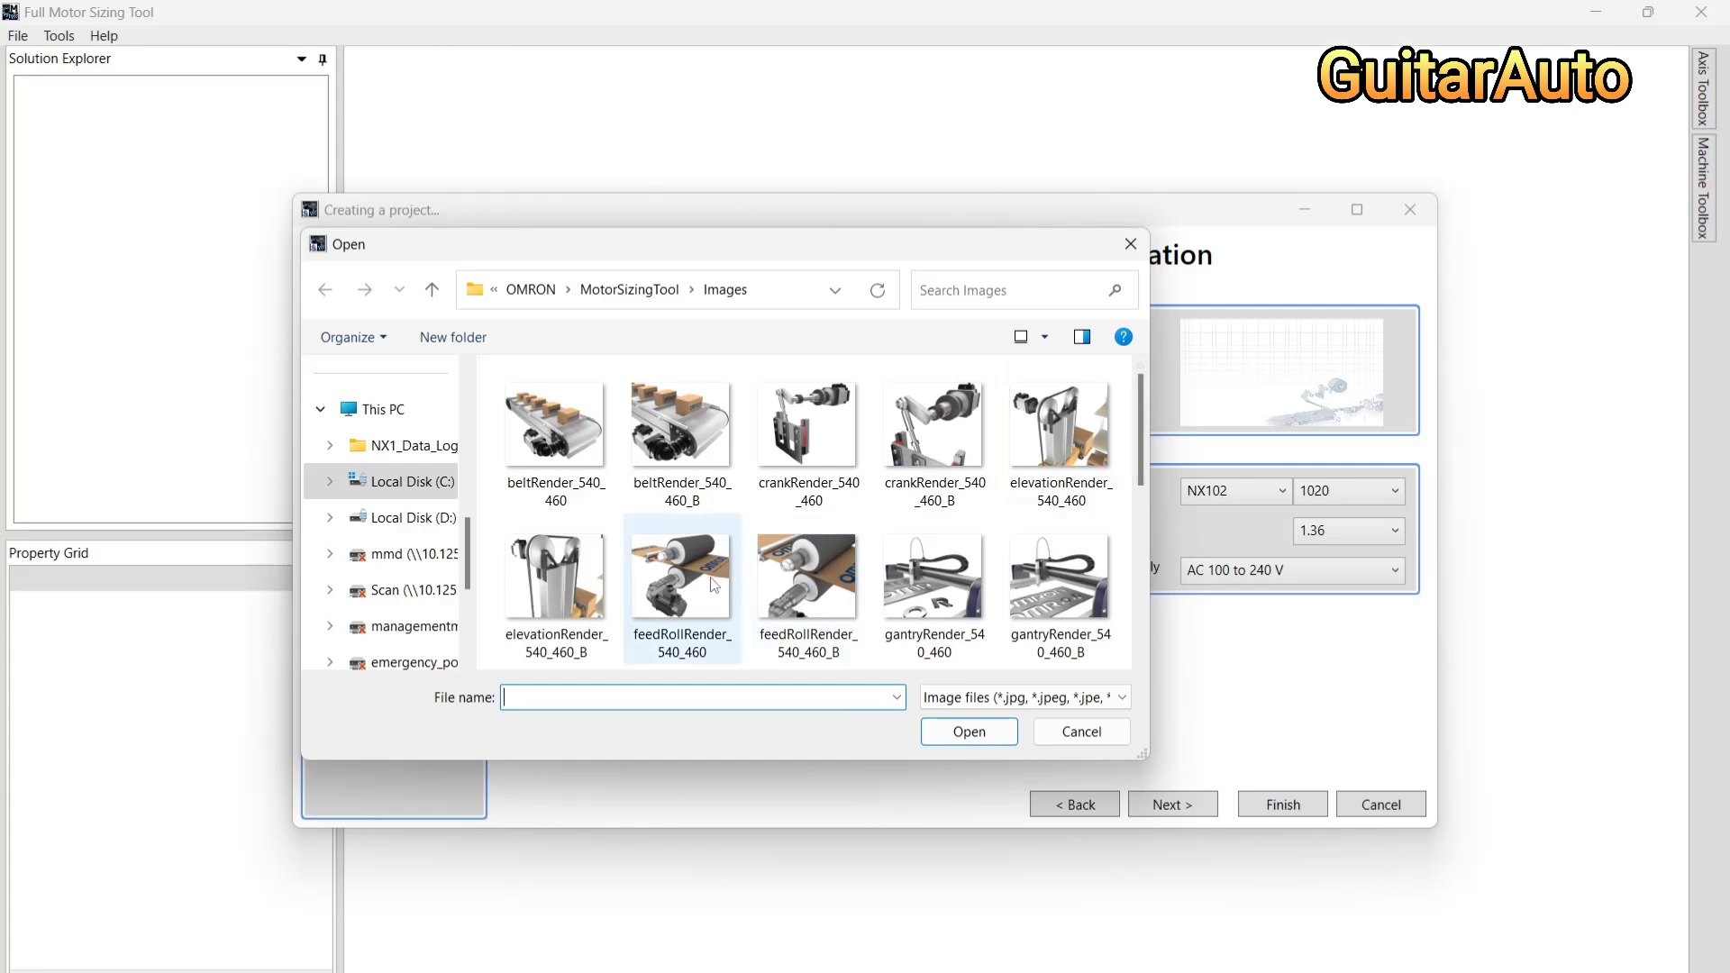
{"action": "scroll", "coordinate": [714, 584], "scroll_direction": "down", "scroll_amount": 6}
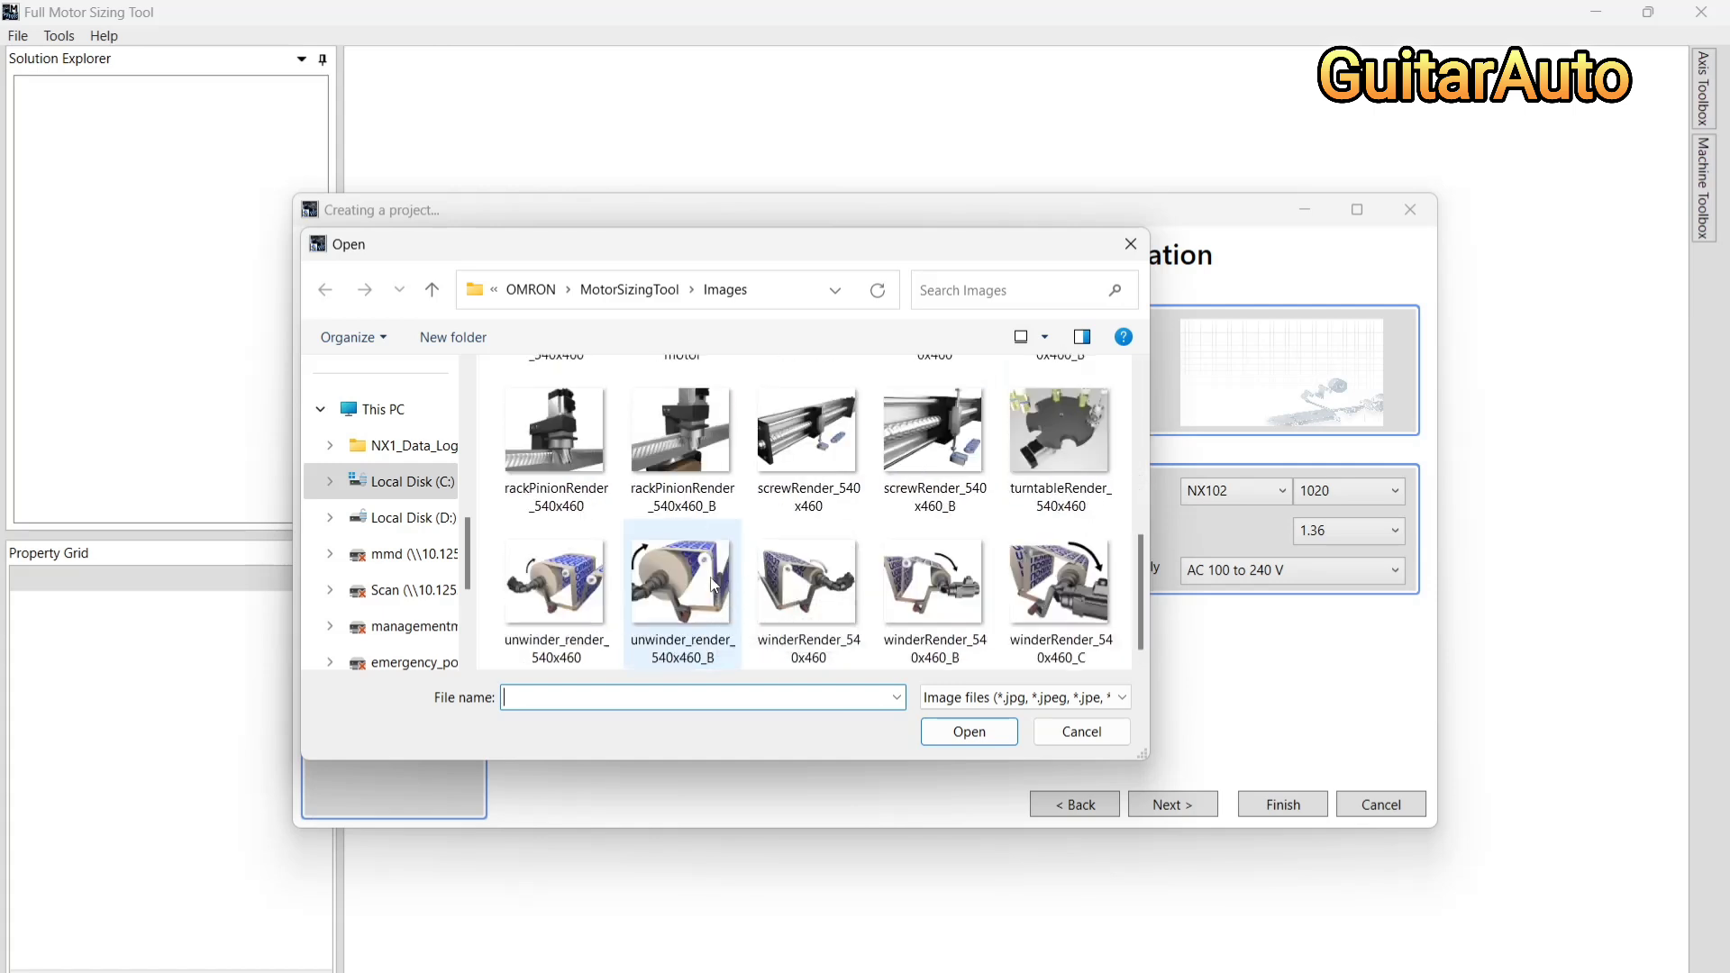
{"action": "scroll", "coordinate": [714, 578], "scroll_direction": "up", "scroll_amount": 1}
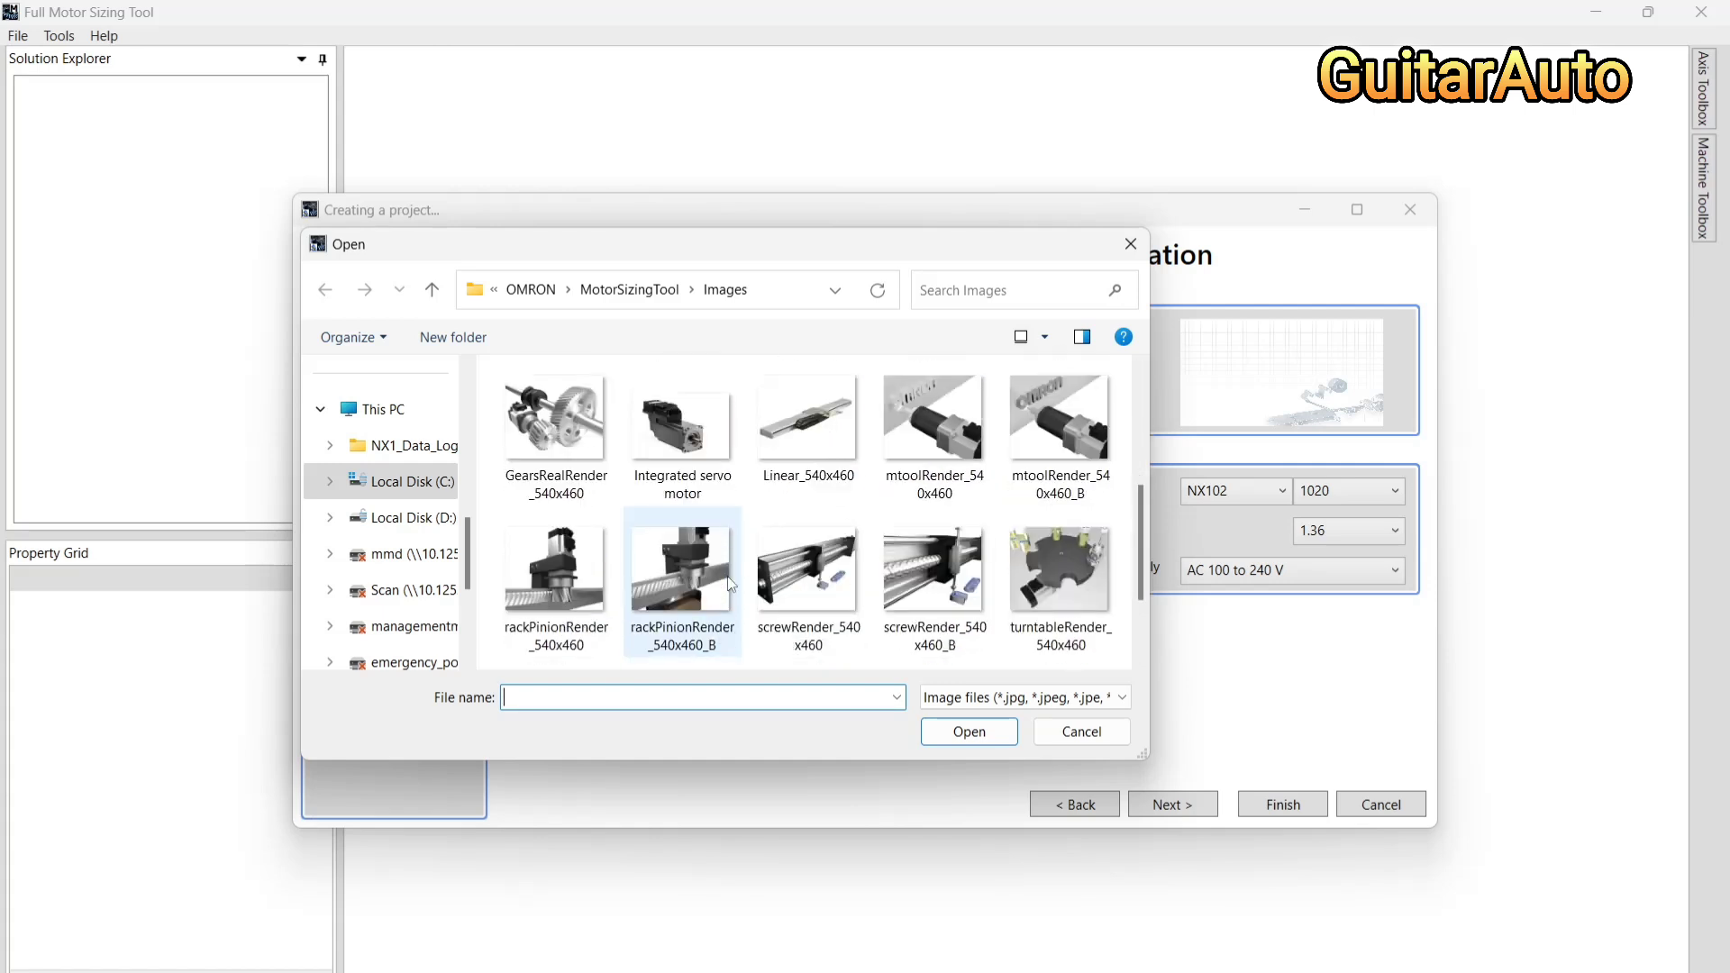
{"action": "left_click", "coordinate": [1060, 571]}
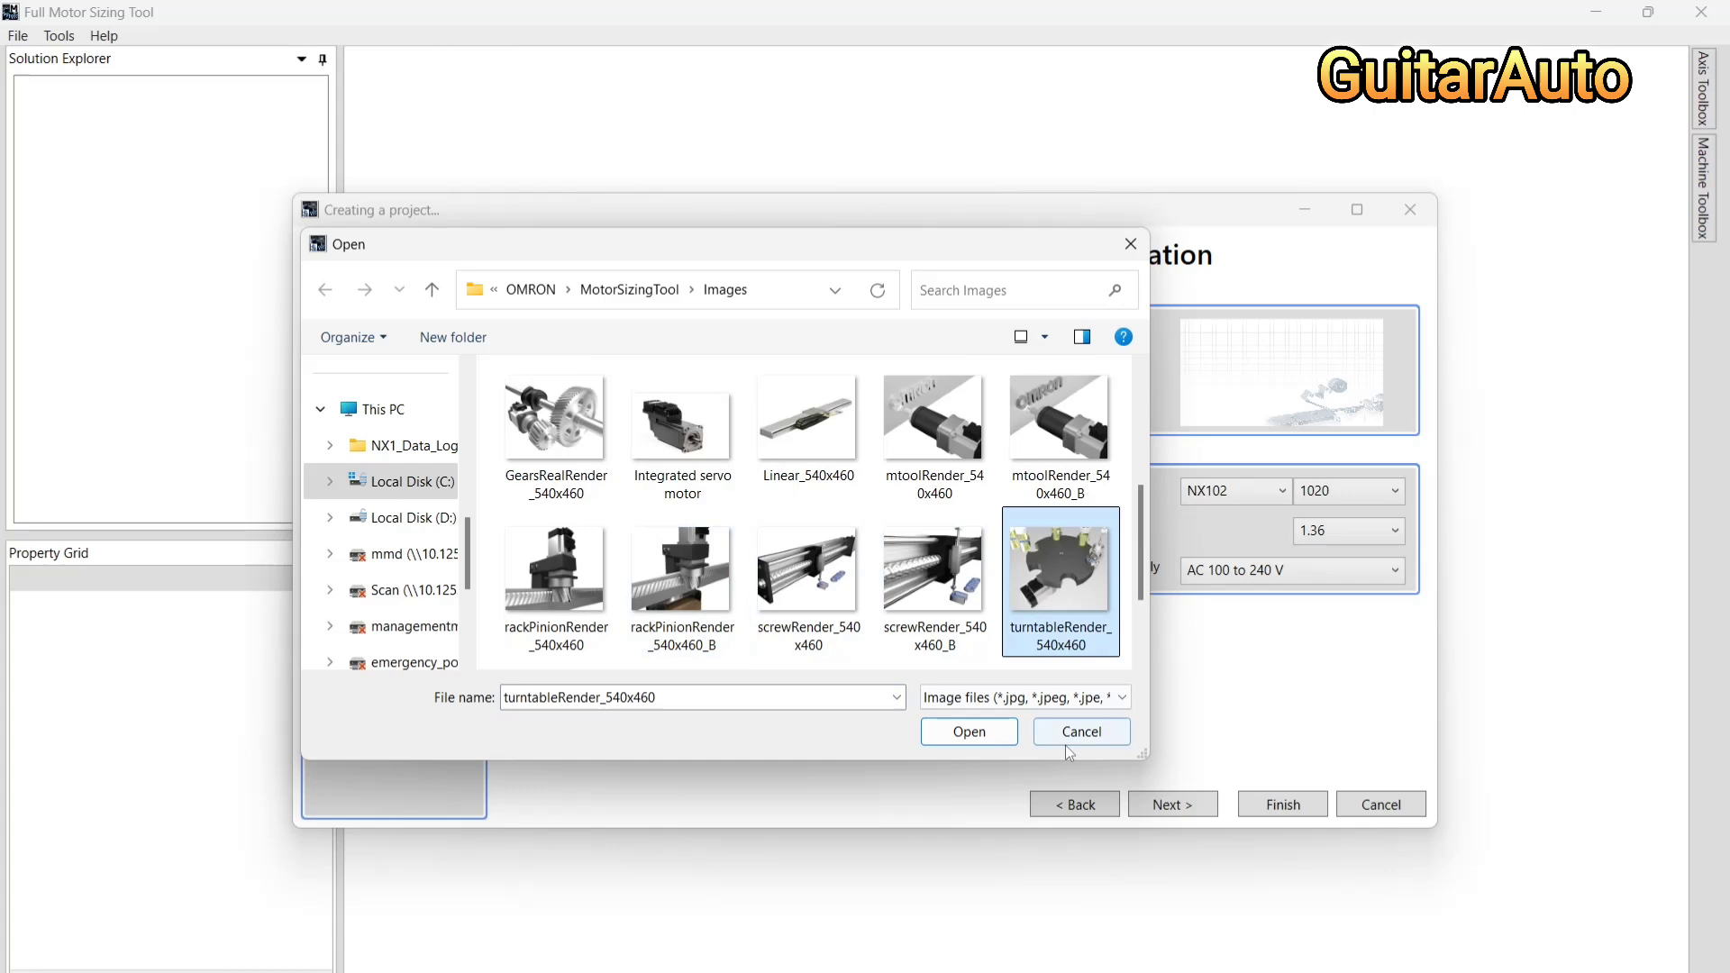
{"action": "left_click", "coordinate": [1001, 733]}
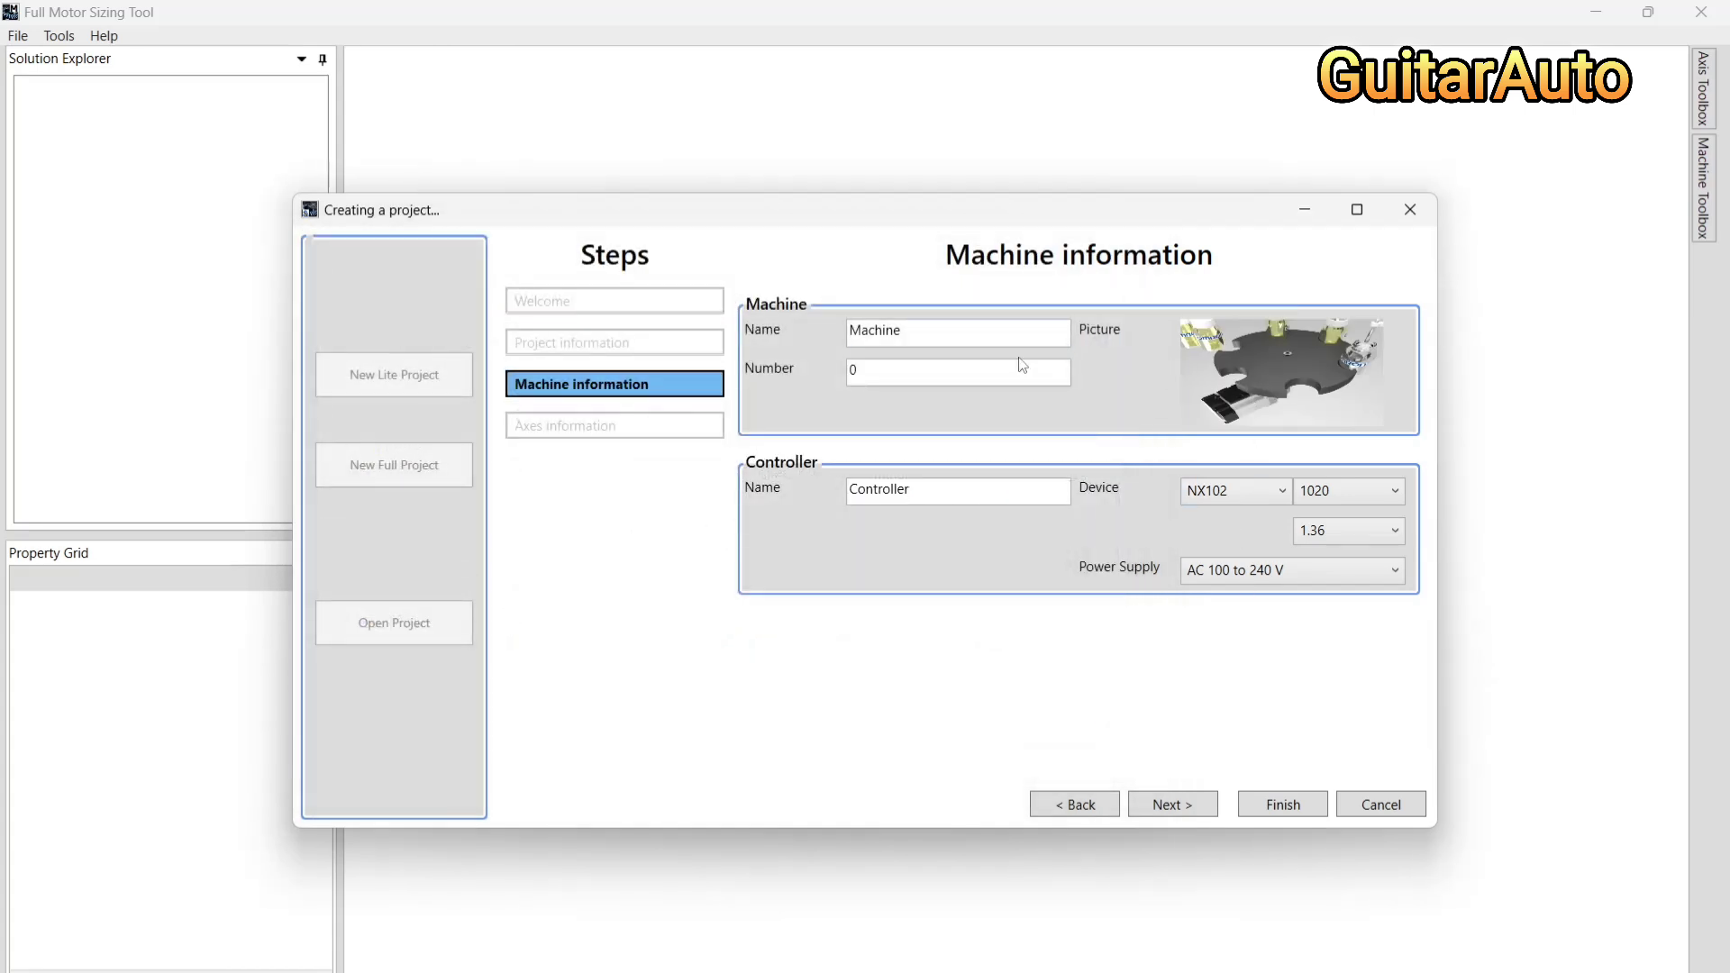
{"action": "left_click", "coordinate": [1178, 806]}
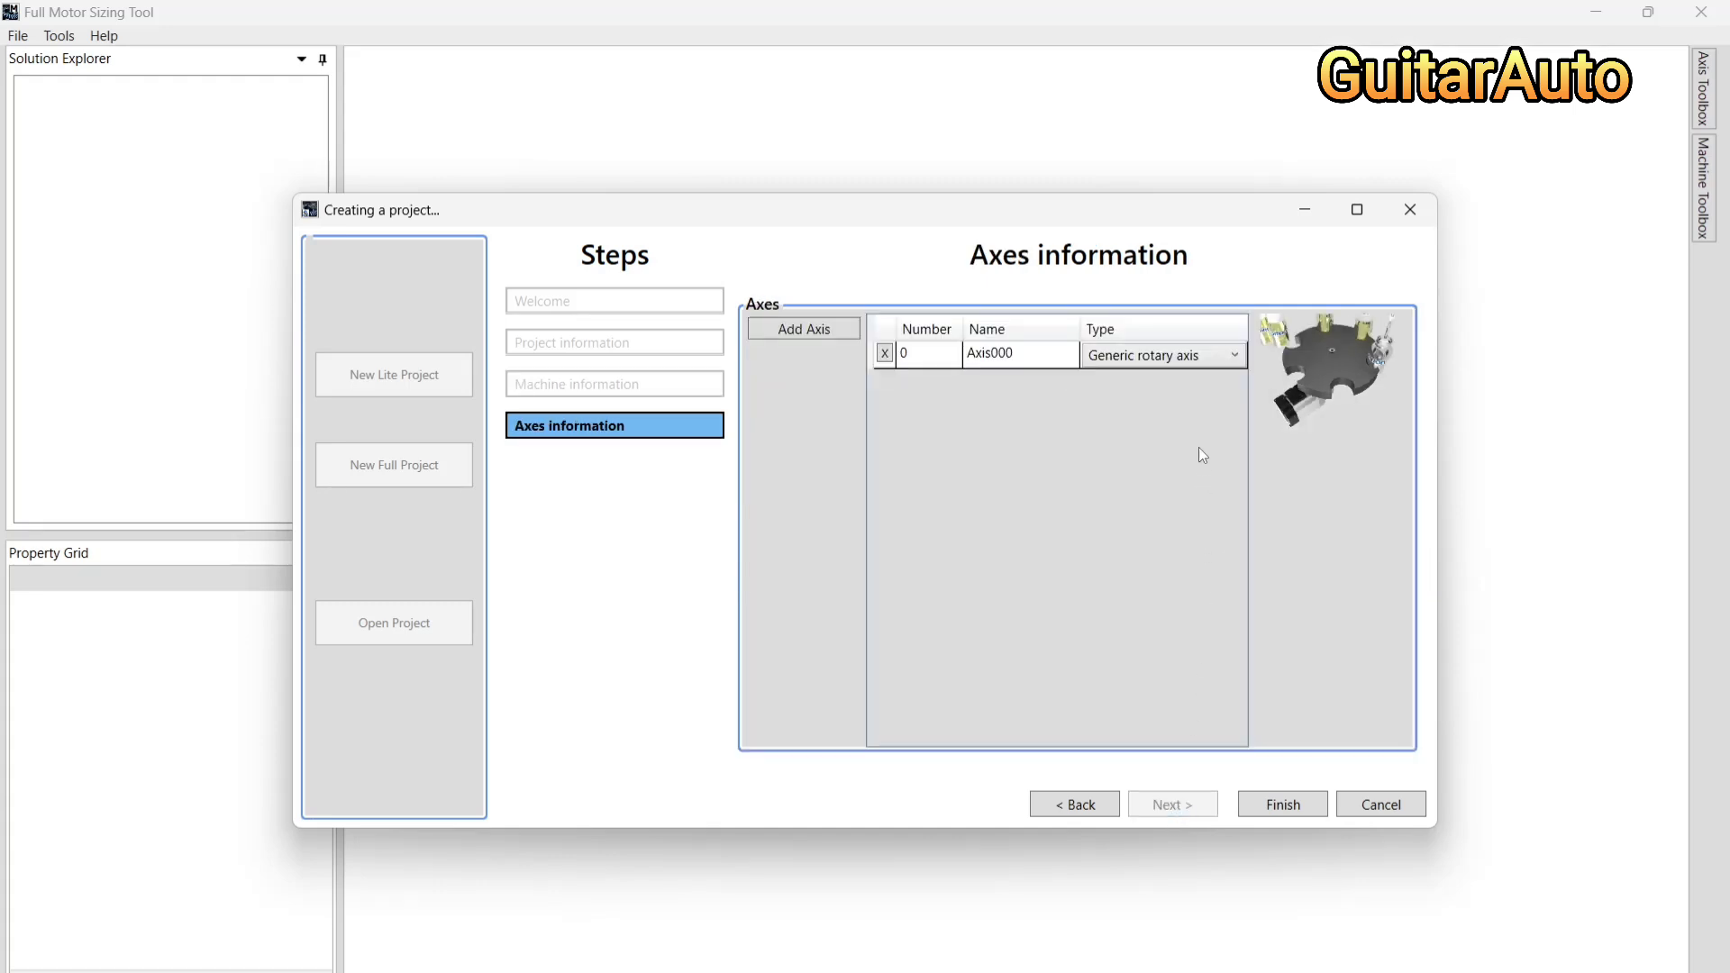
Try the Eccentric system and Moving rack system types for Axis000, returning it to Generic rotary axis
{"action": "left_click", "coordinate": [1207, 357]}
{"action": "left_click", "coordinate": [1198, 393]}
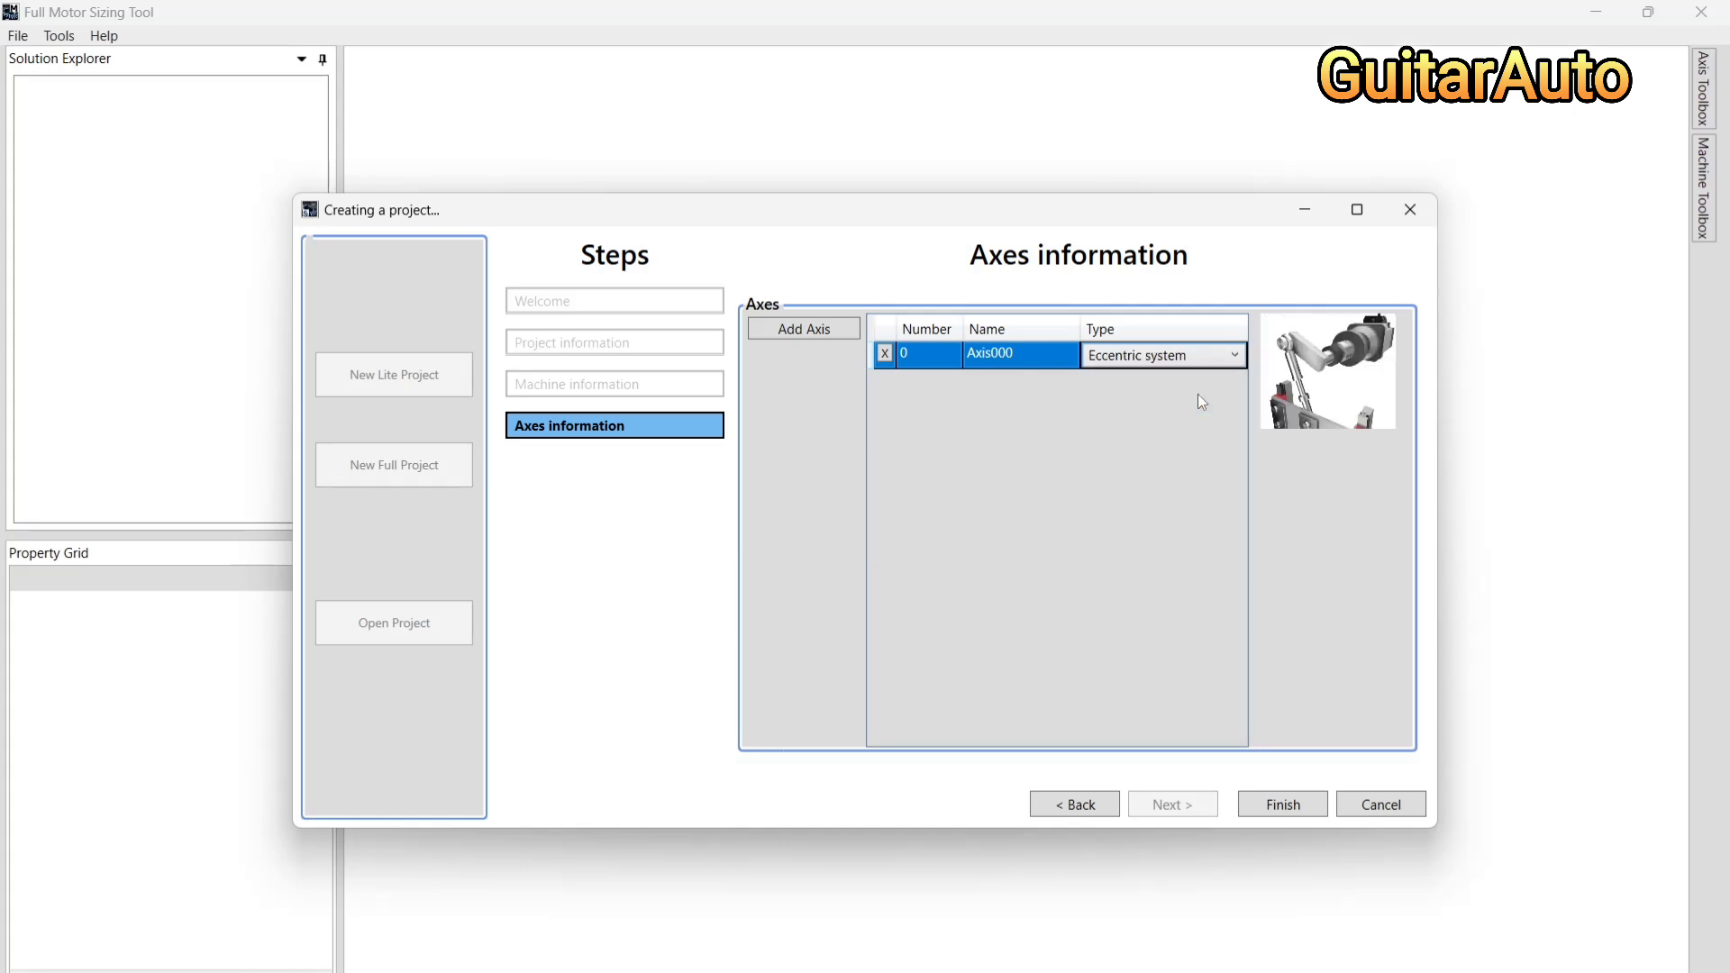
{"action": "left_click", "coordinate": [1223, 364]}
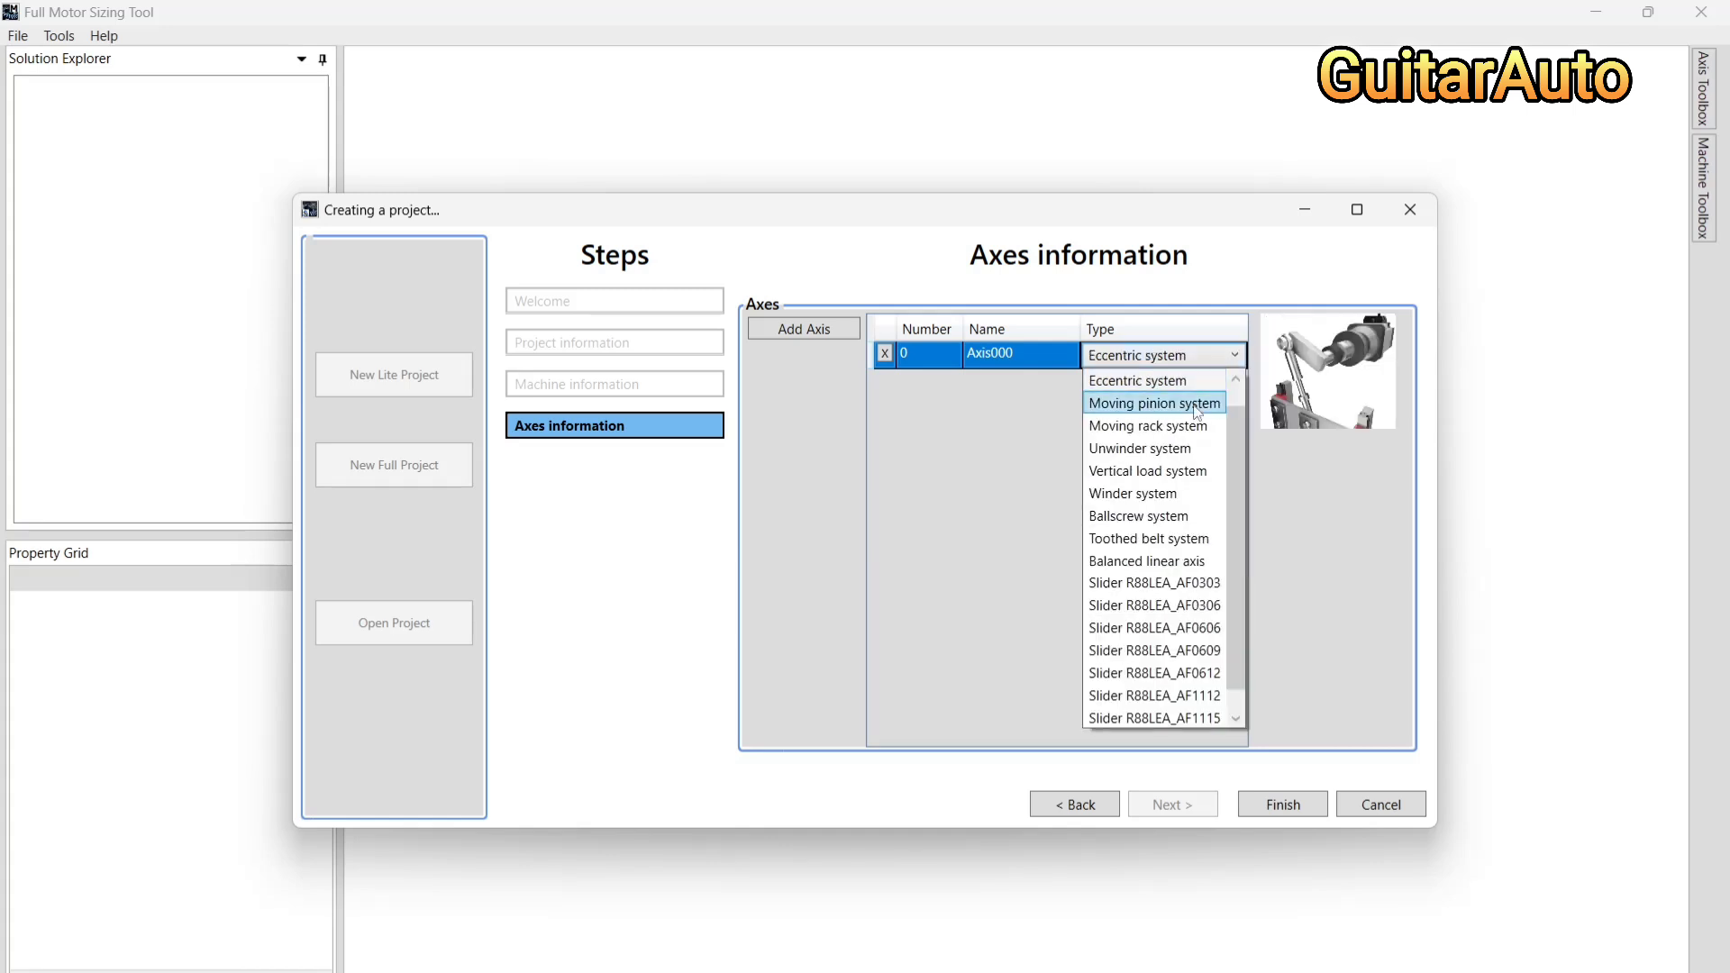
{"action": "left_click", "coordinate": [1172, 400]}
{"action": "left_click", "coordinate": [1202, 357]}
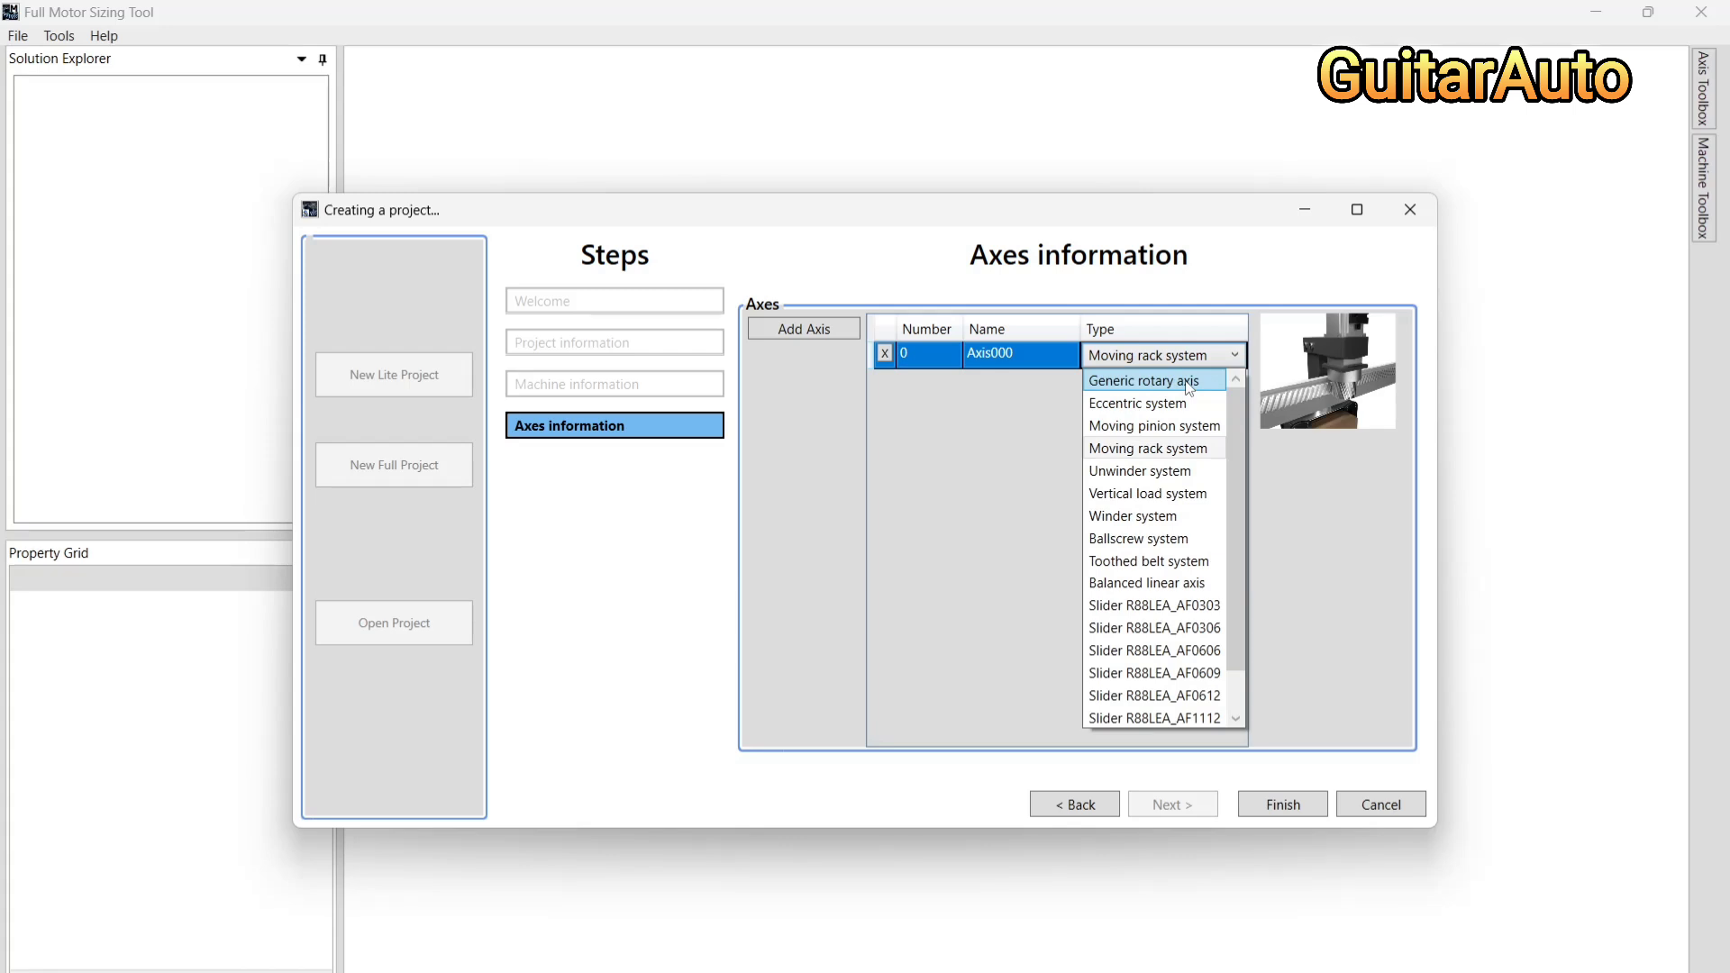
{"action": "left_click", "coordinate": [1188, 382]}
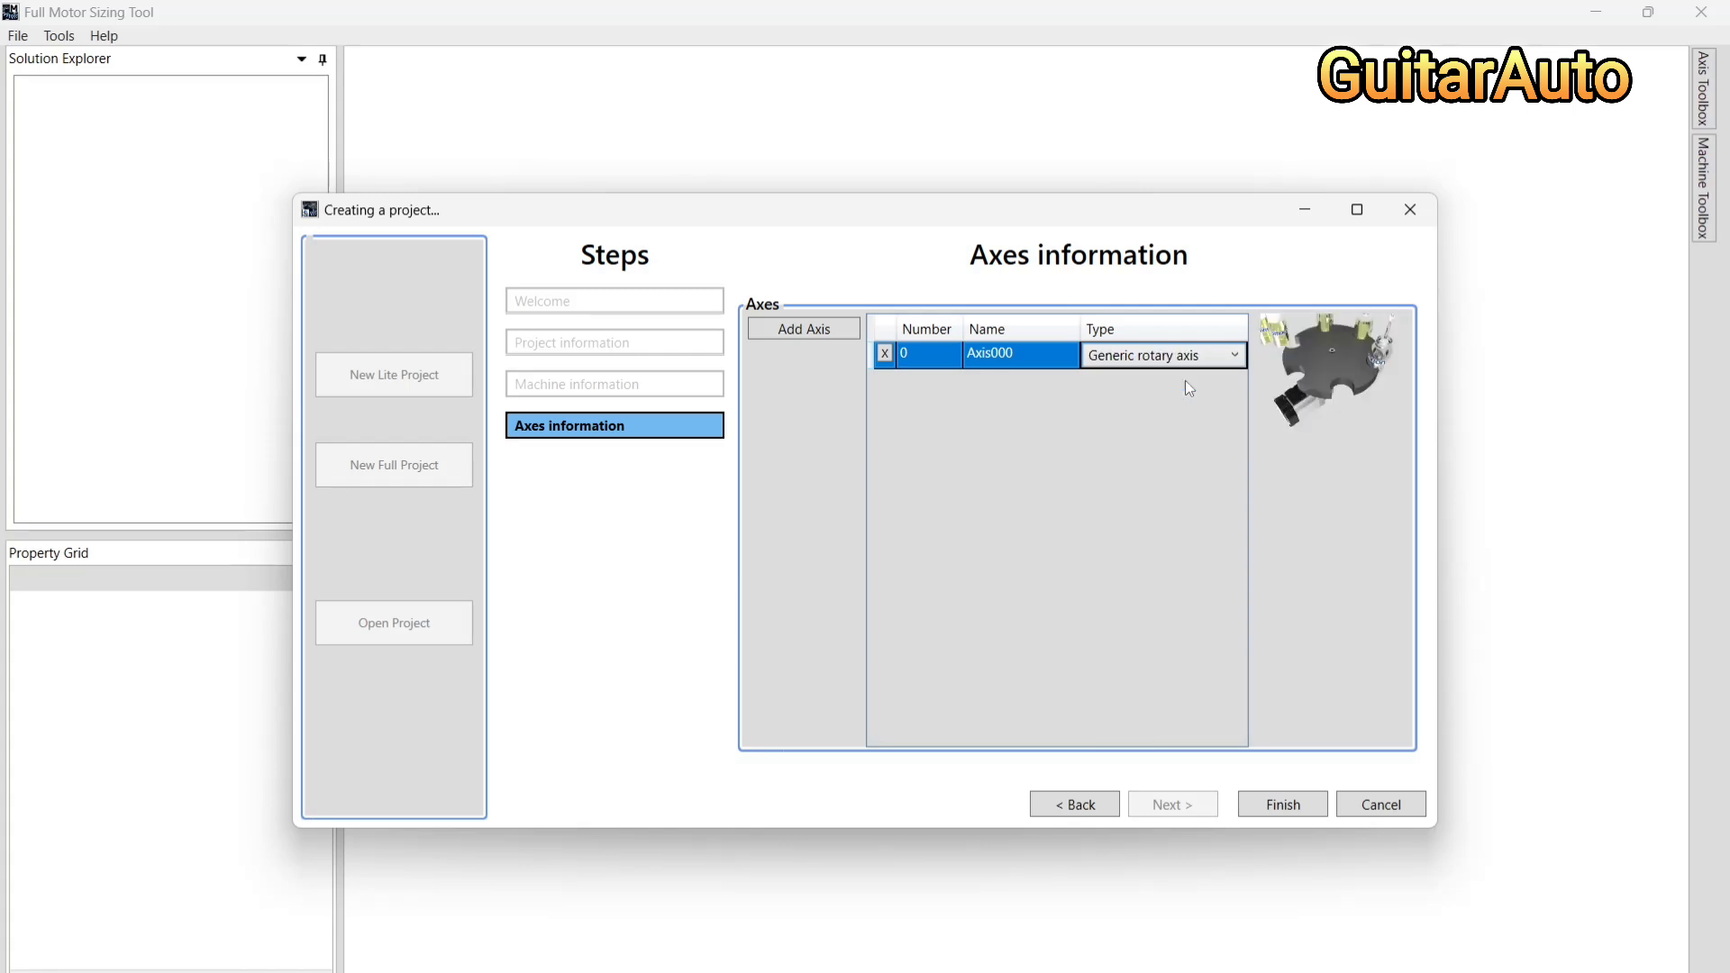
Finish creating the project and open Axis000 from the machine view
{"action": "left_click", "coordinate": [1262, 809]}
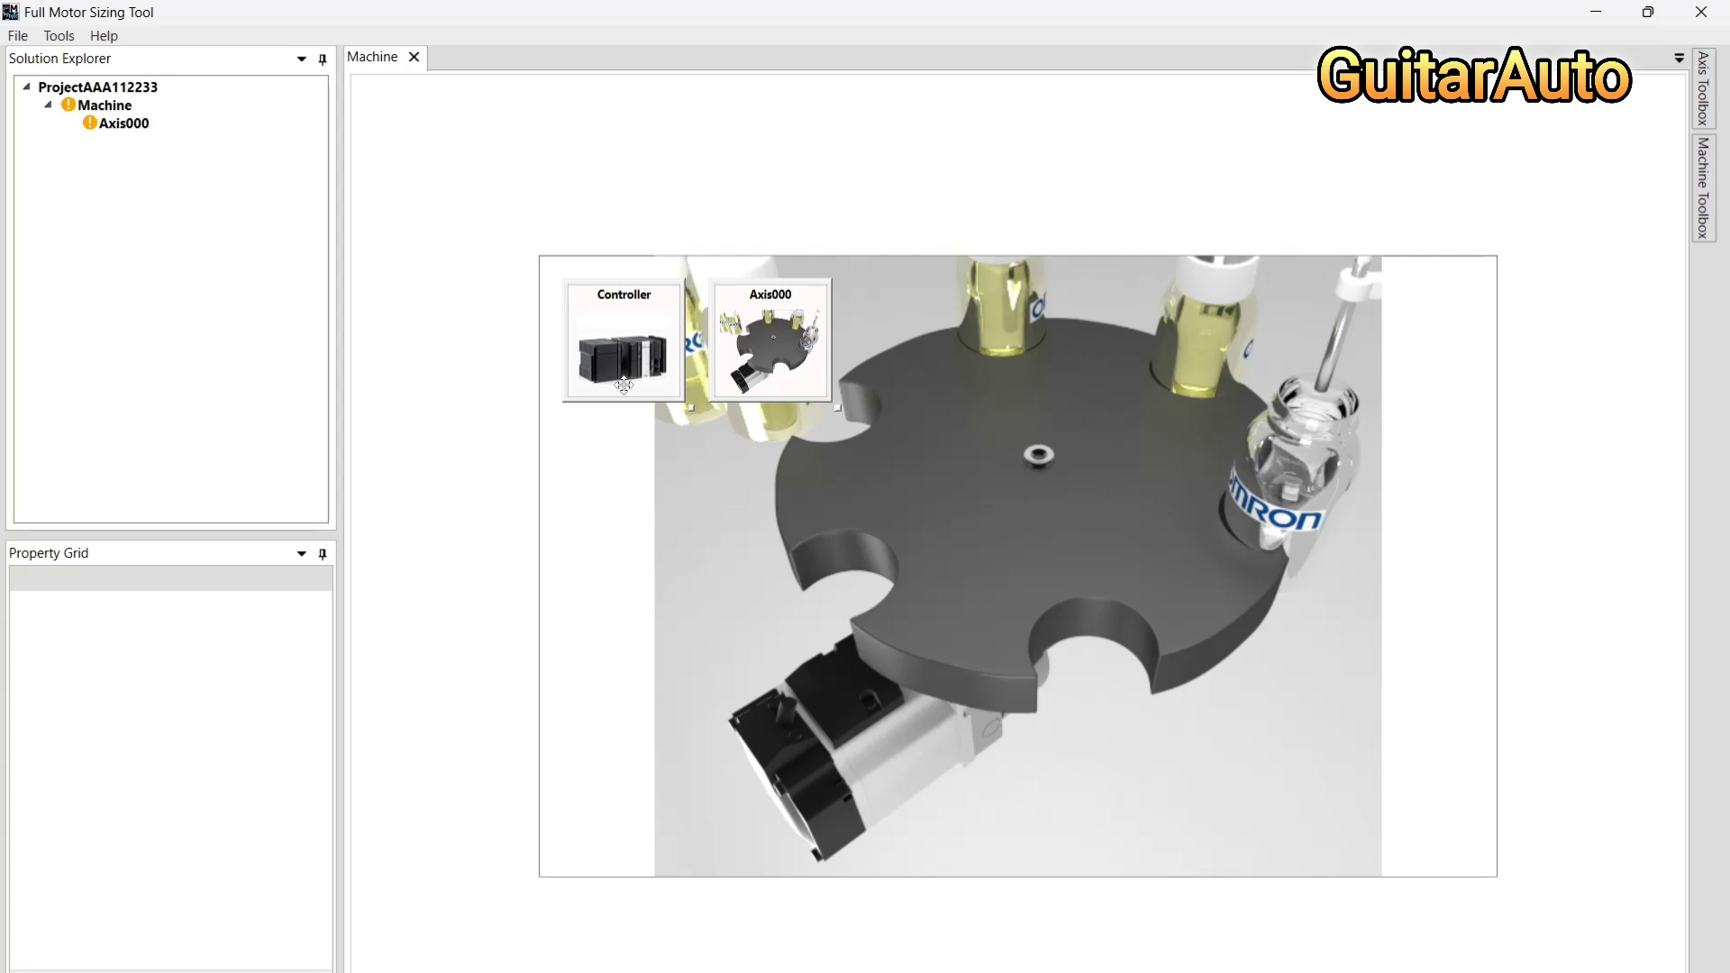
{"action": "left_click", "coordinate": [775, 328]}
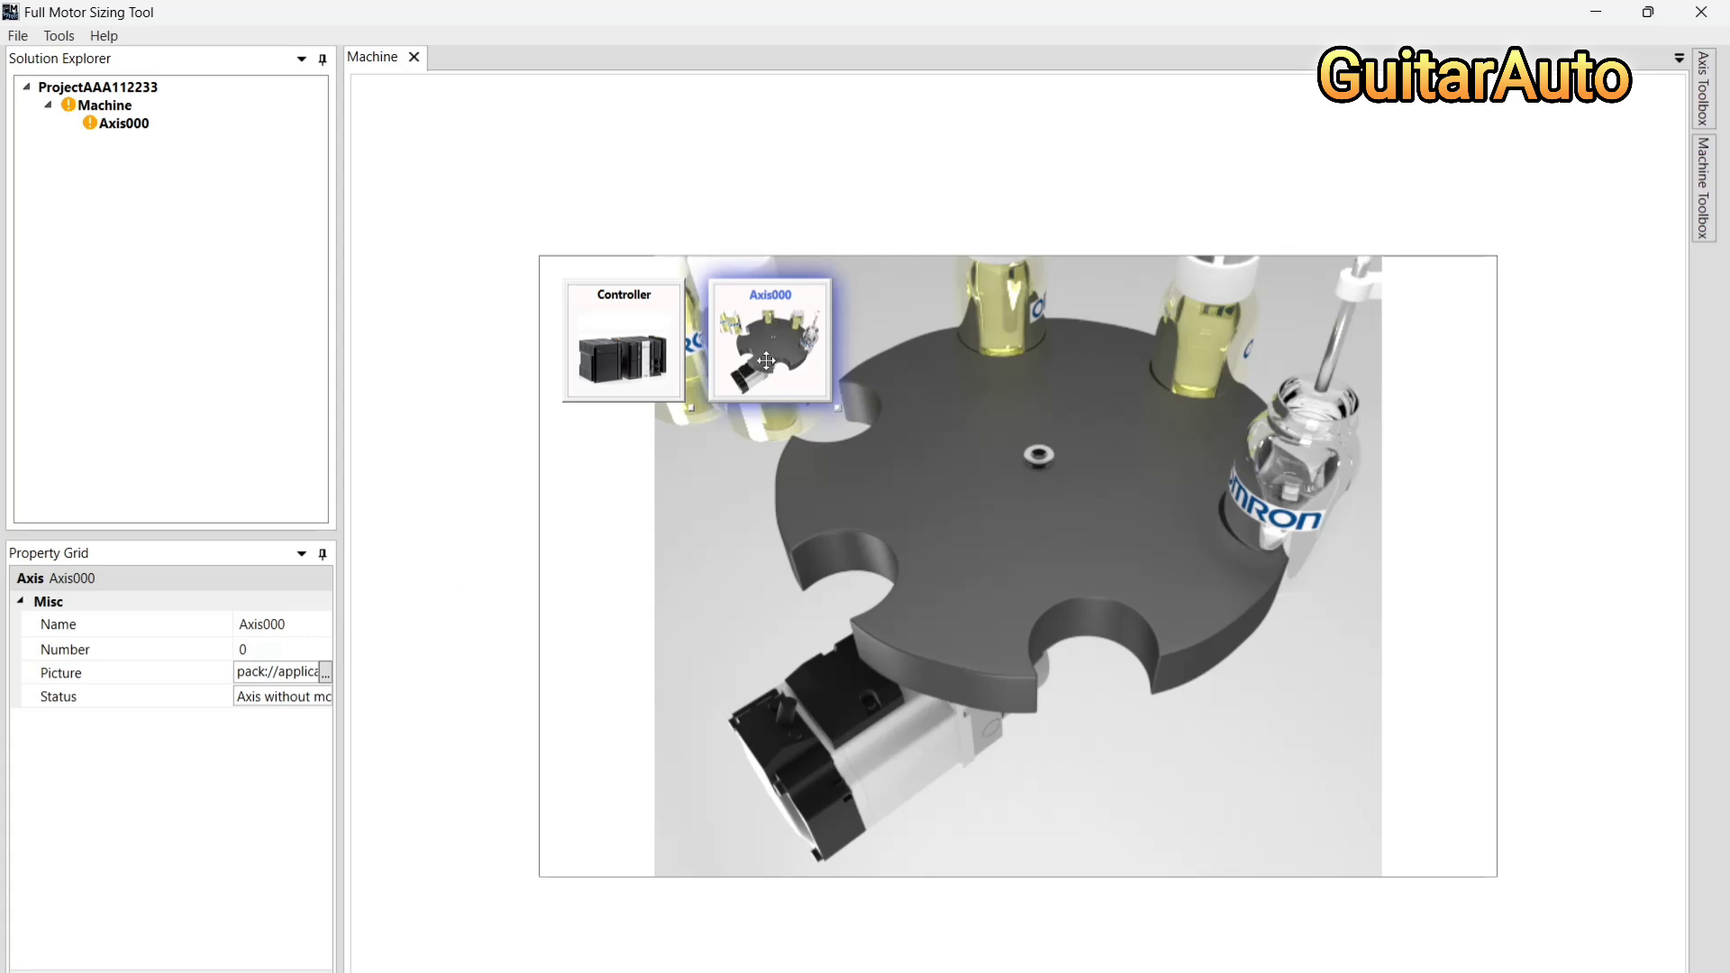
{"action": "double_click", "coordinate": [769, 354]}
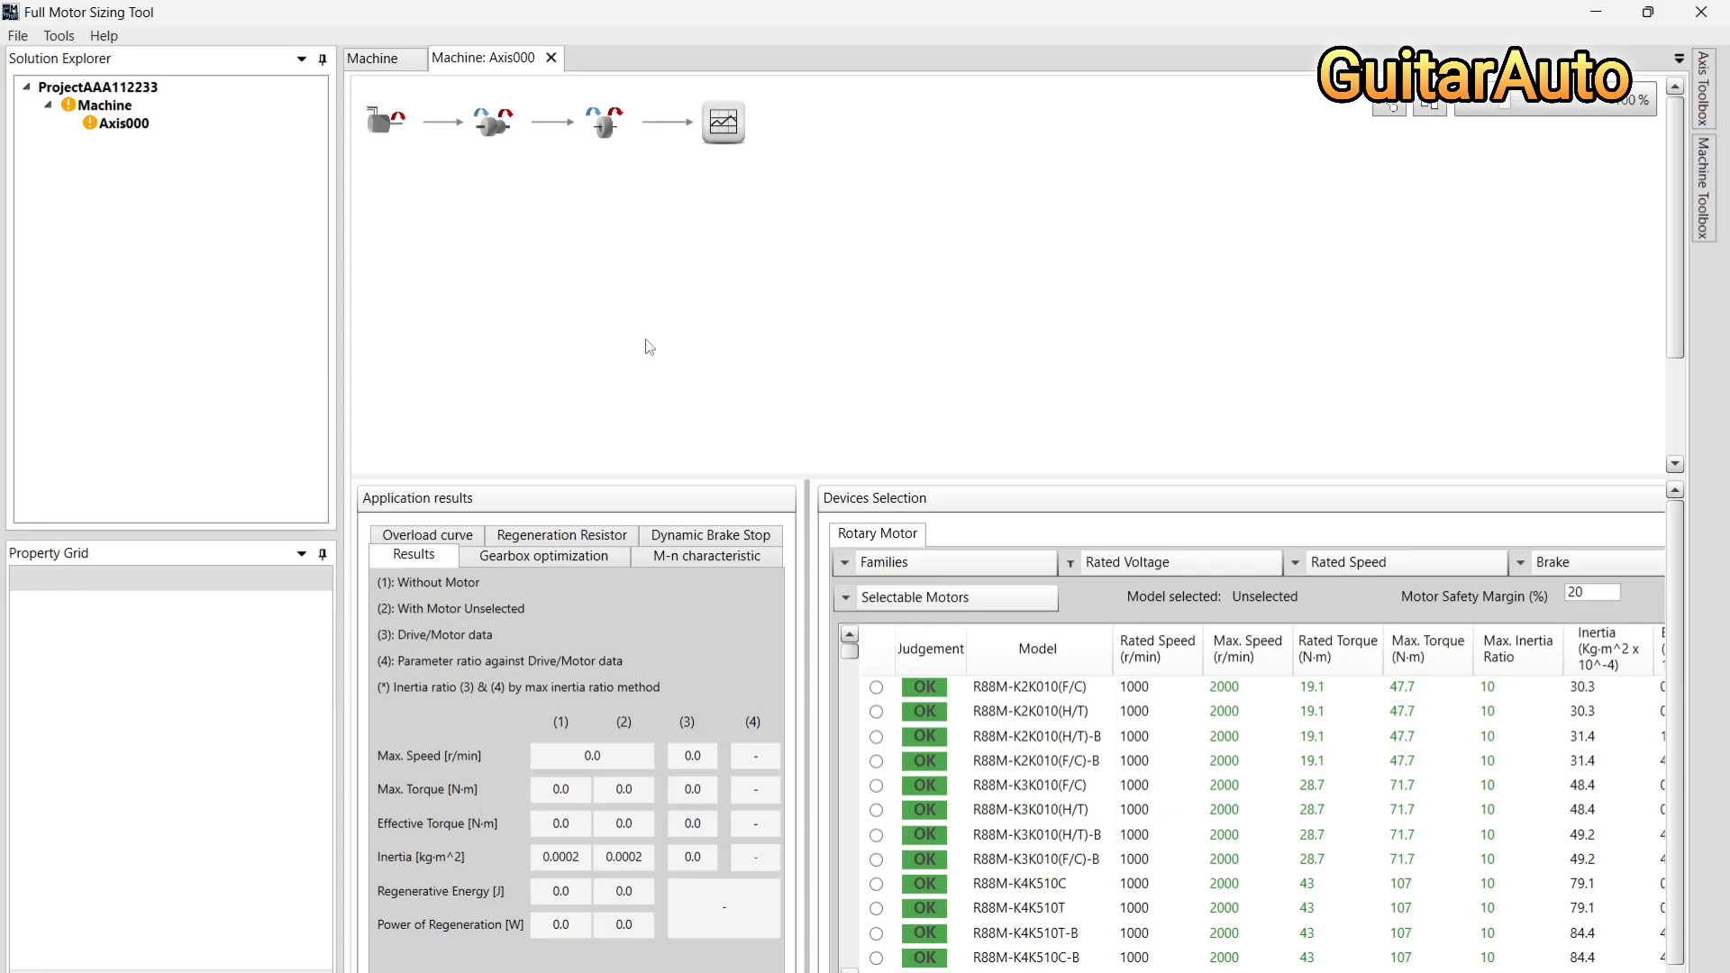
Show the gear reducer's properties in a wider property grid, with Element Inertia and Reduction Ratio expanded
{"action": "left_click", "coordinate": [385, 133]}
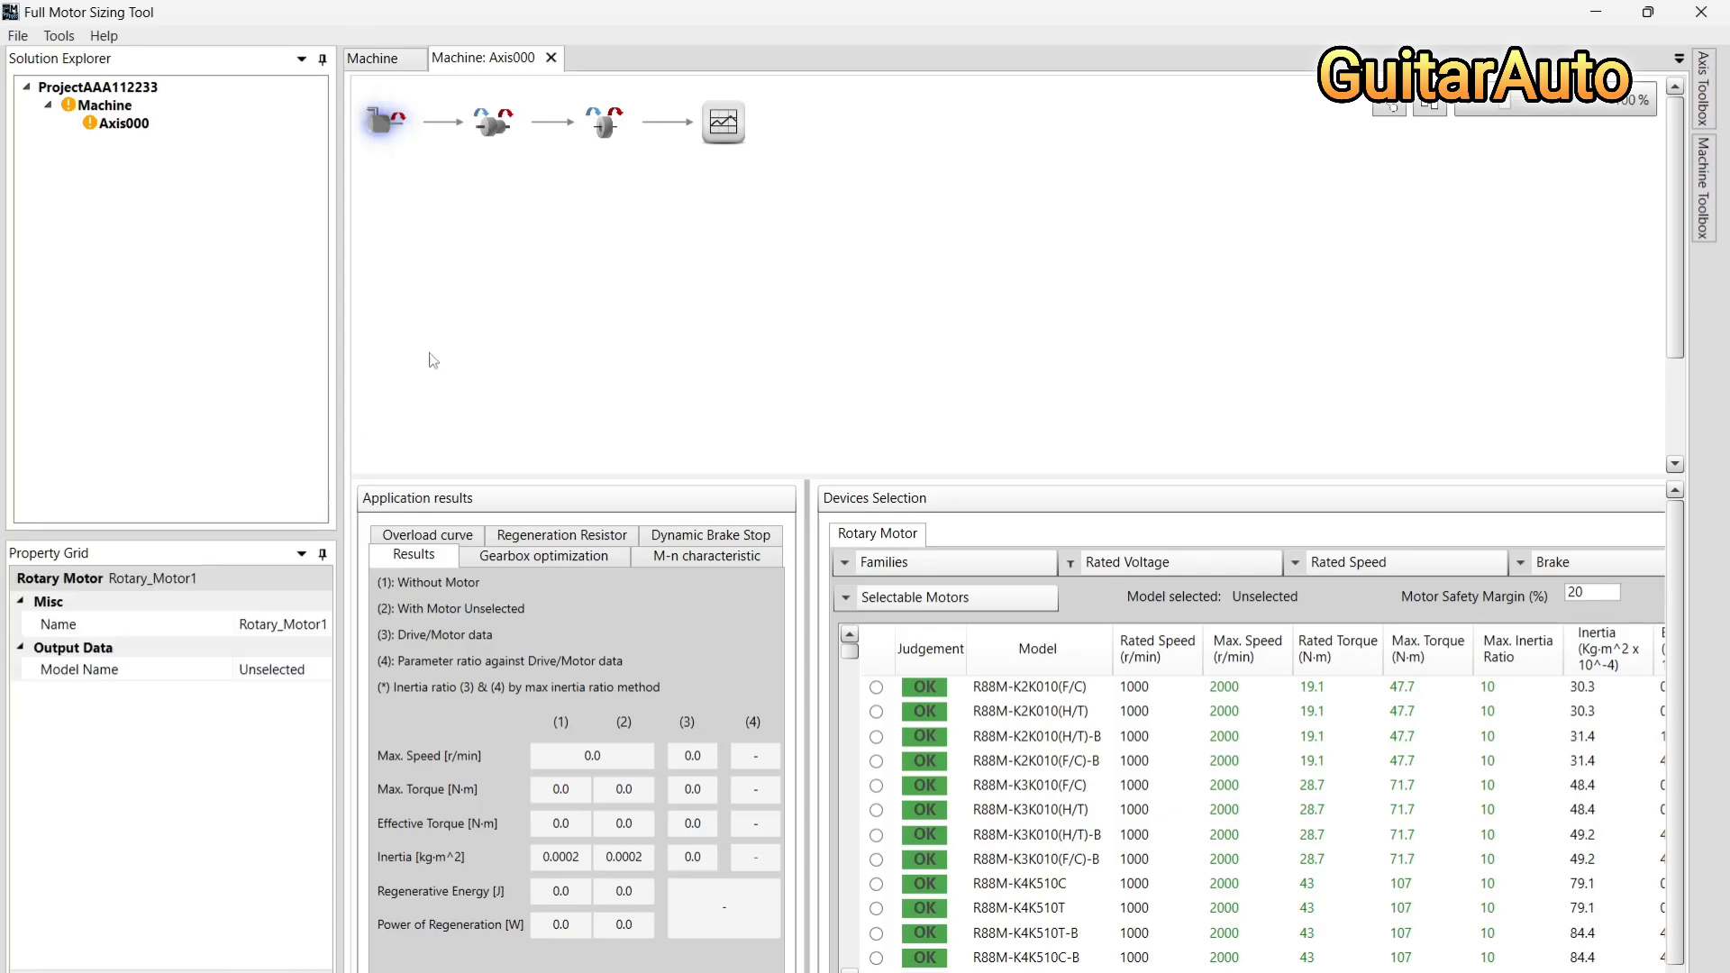
{"action": "left_click", "coordinate": [496, 135]}
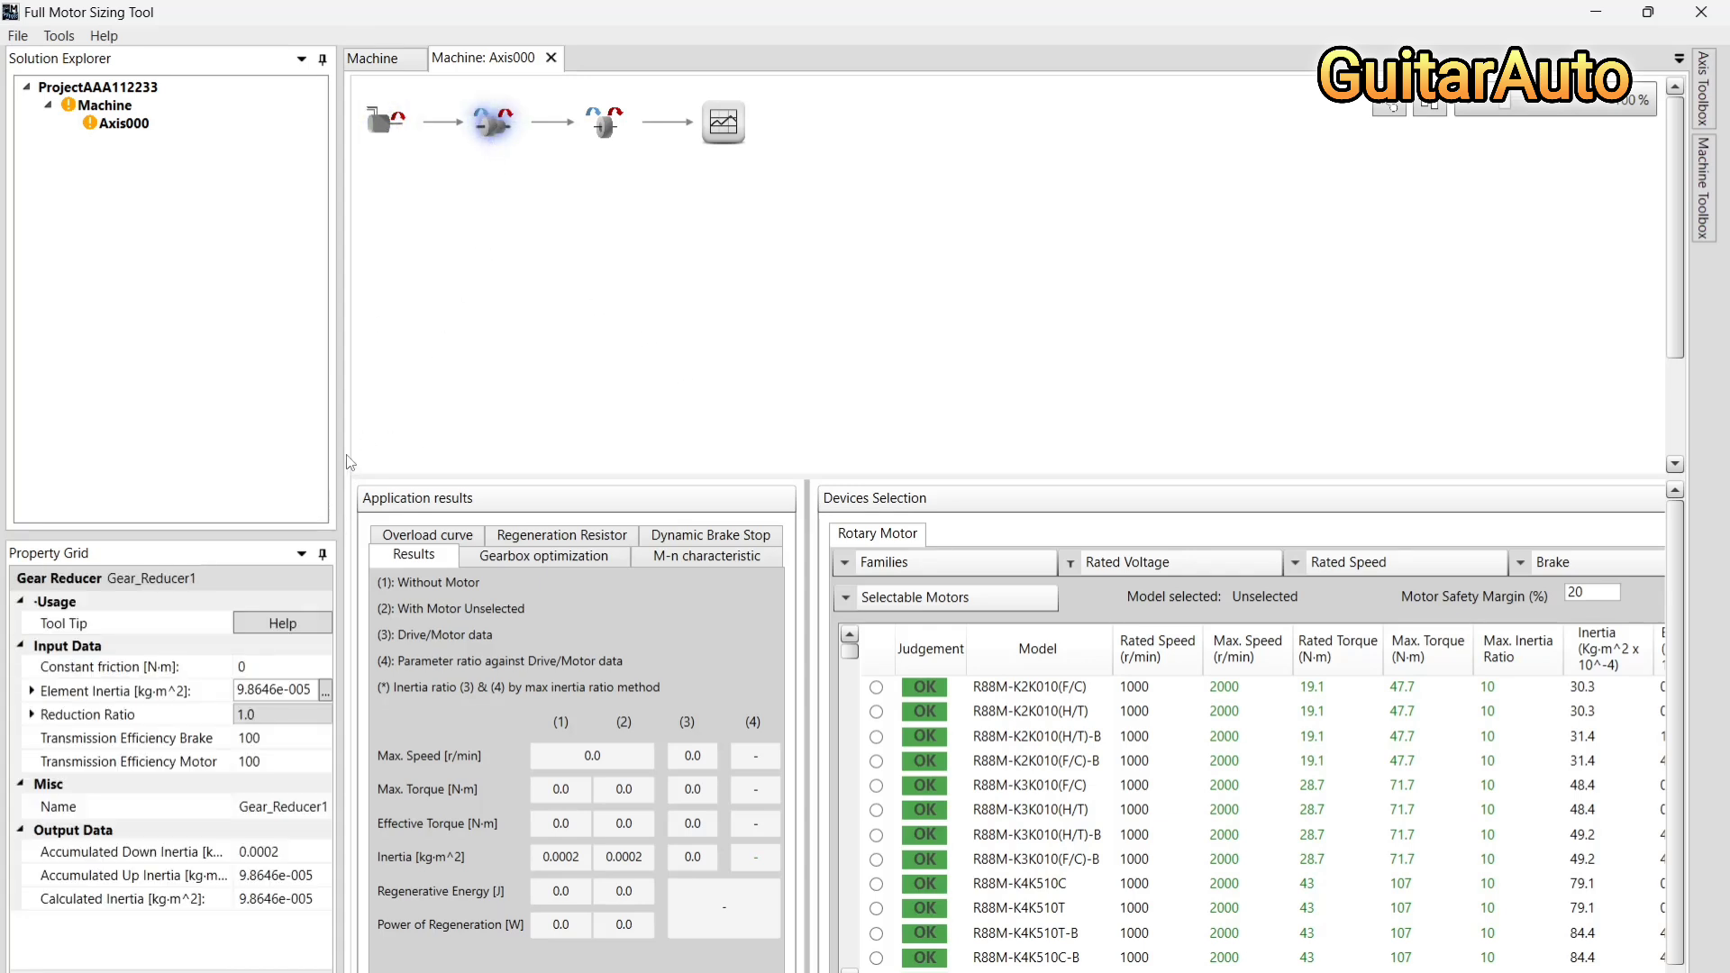
{"action": "left_click_drag", "start_coordinate": [340, 460], "coordinate": [440, 462]}
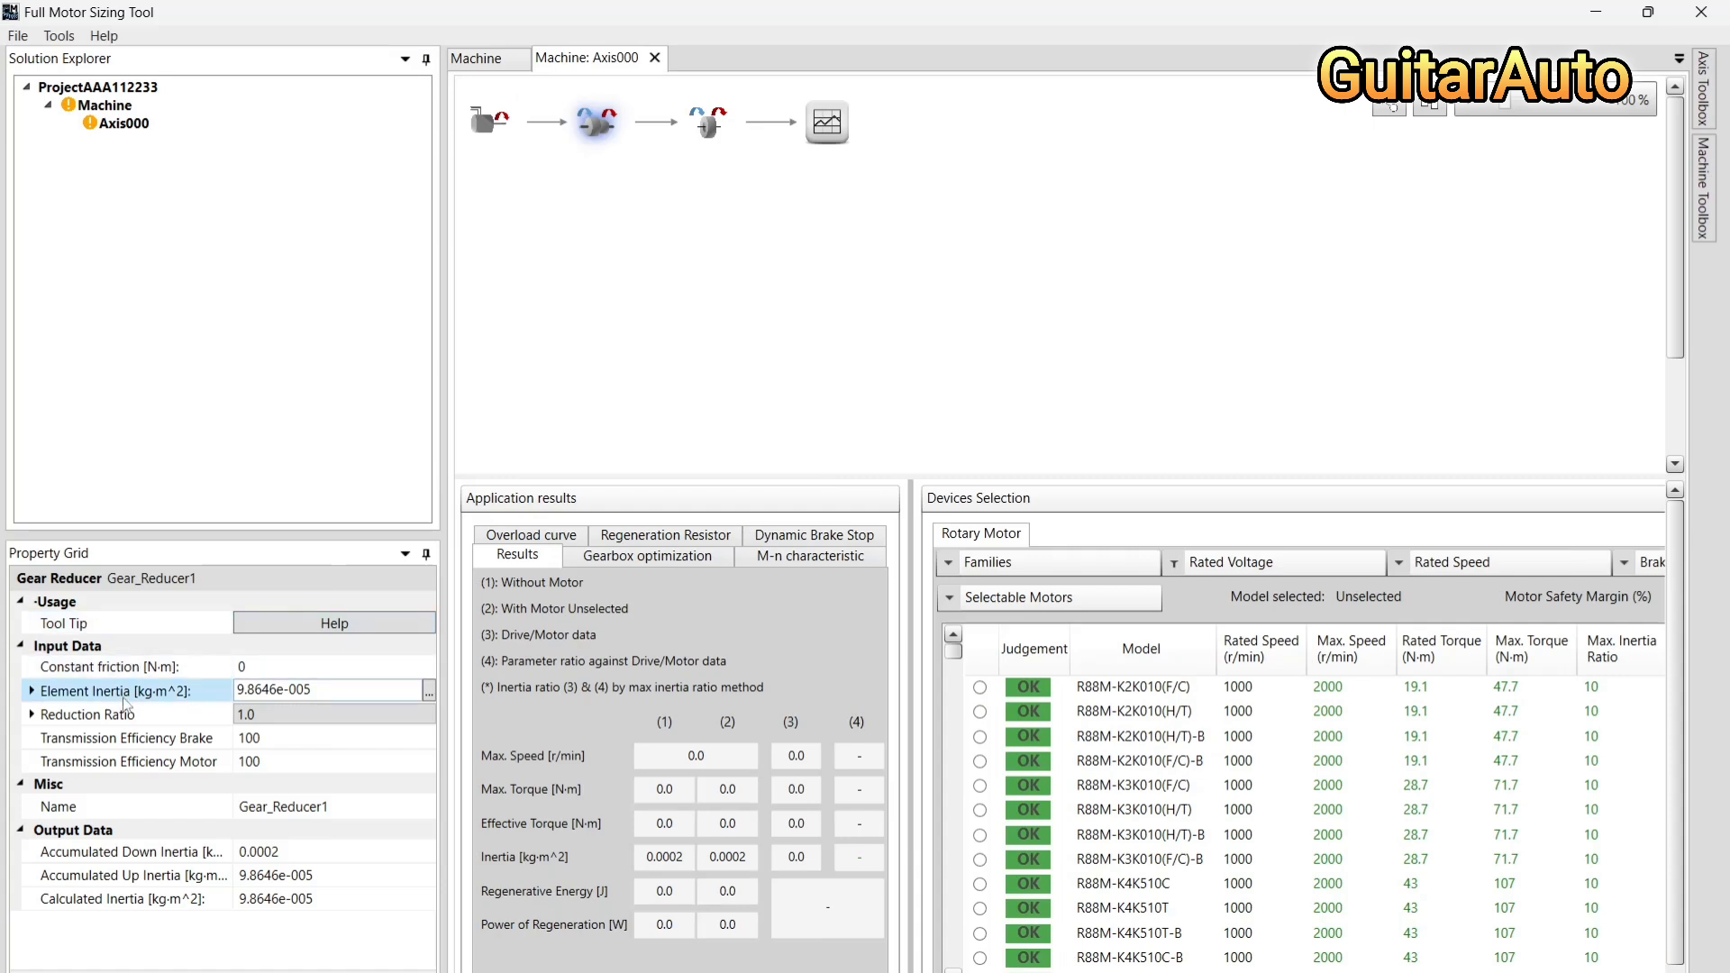
{"action": "left_click", "coordinate": [33, 692]}
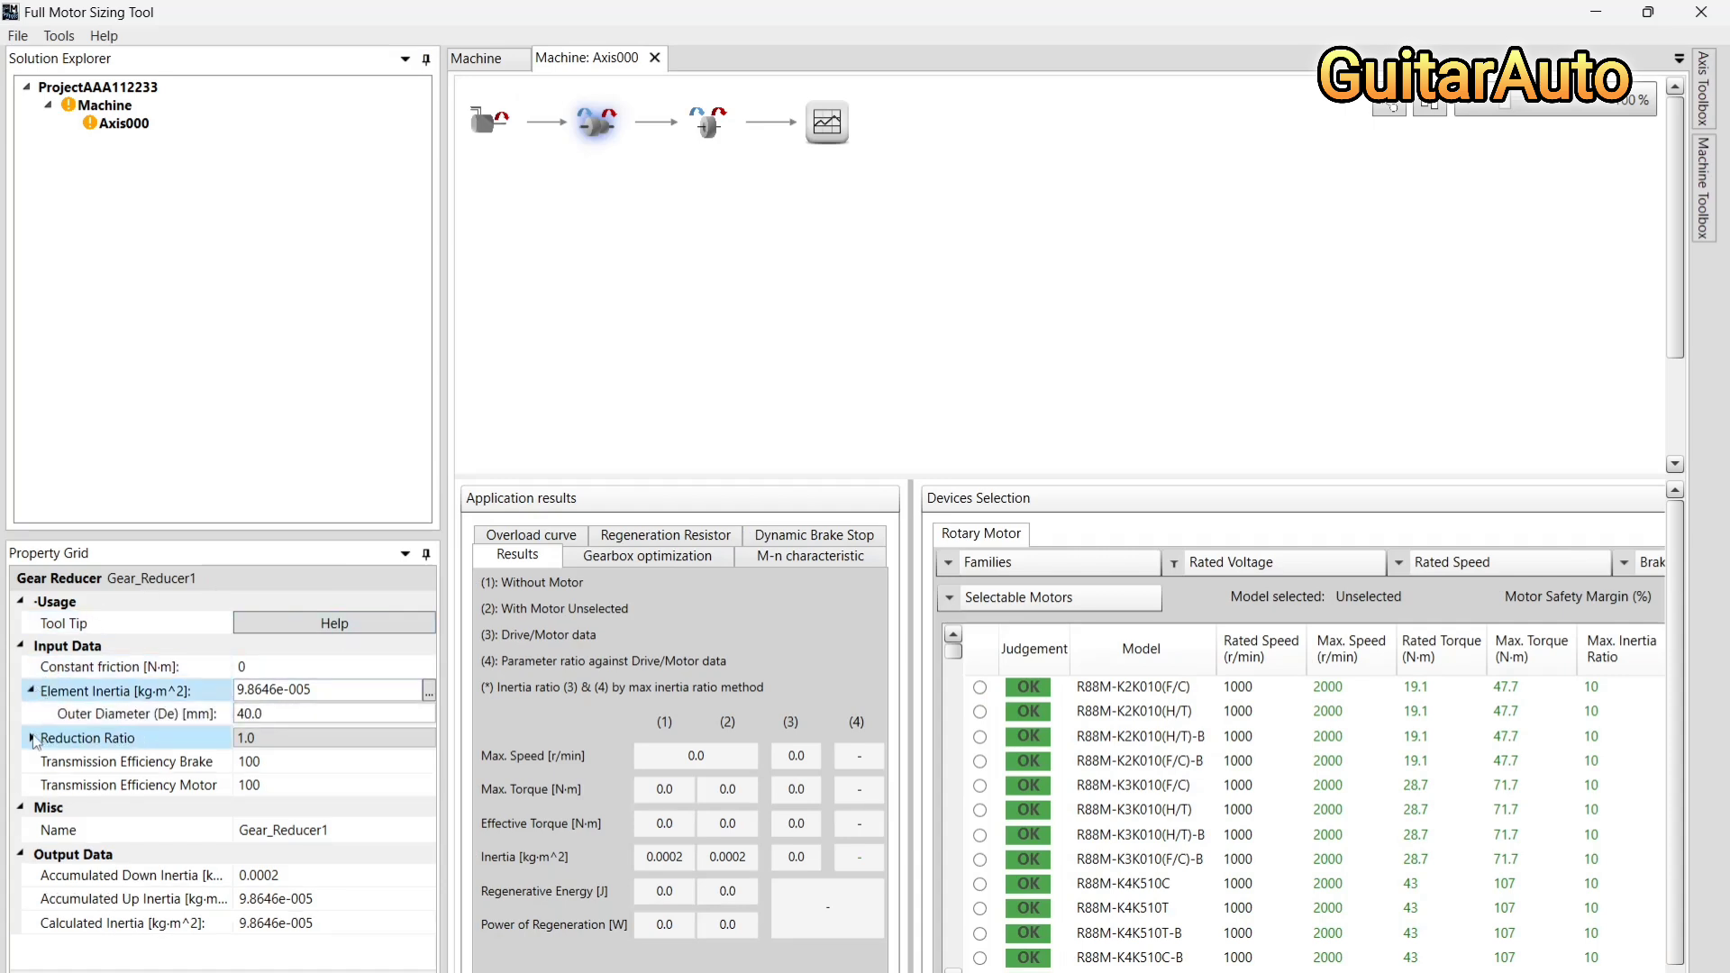
{"action": "left_click", "coordinate": [32, 738]}
{"action": "left_click", "coordinate": [32, 738]}
{"action": "left_click", "coordinate": [31, 738]}
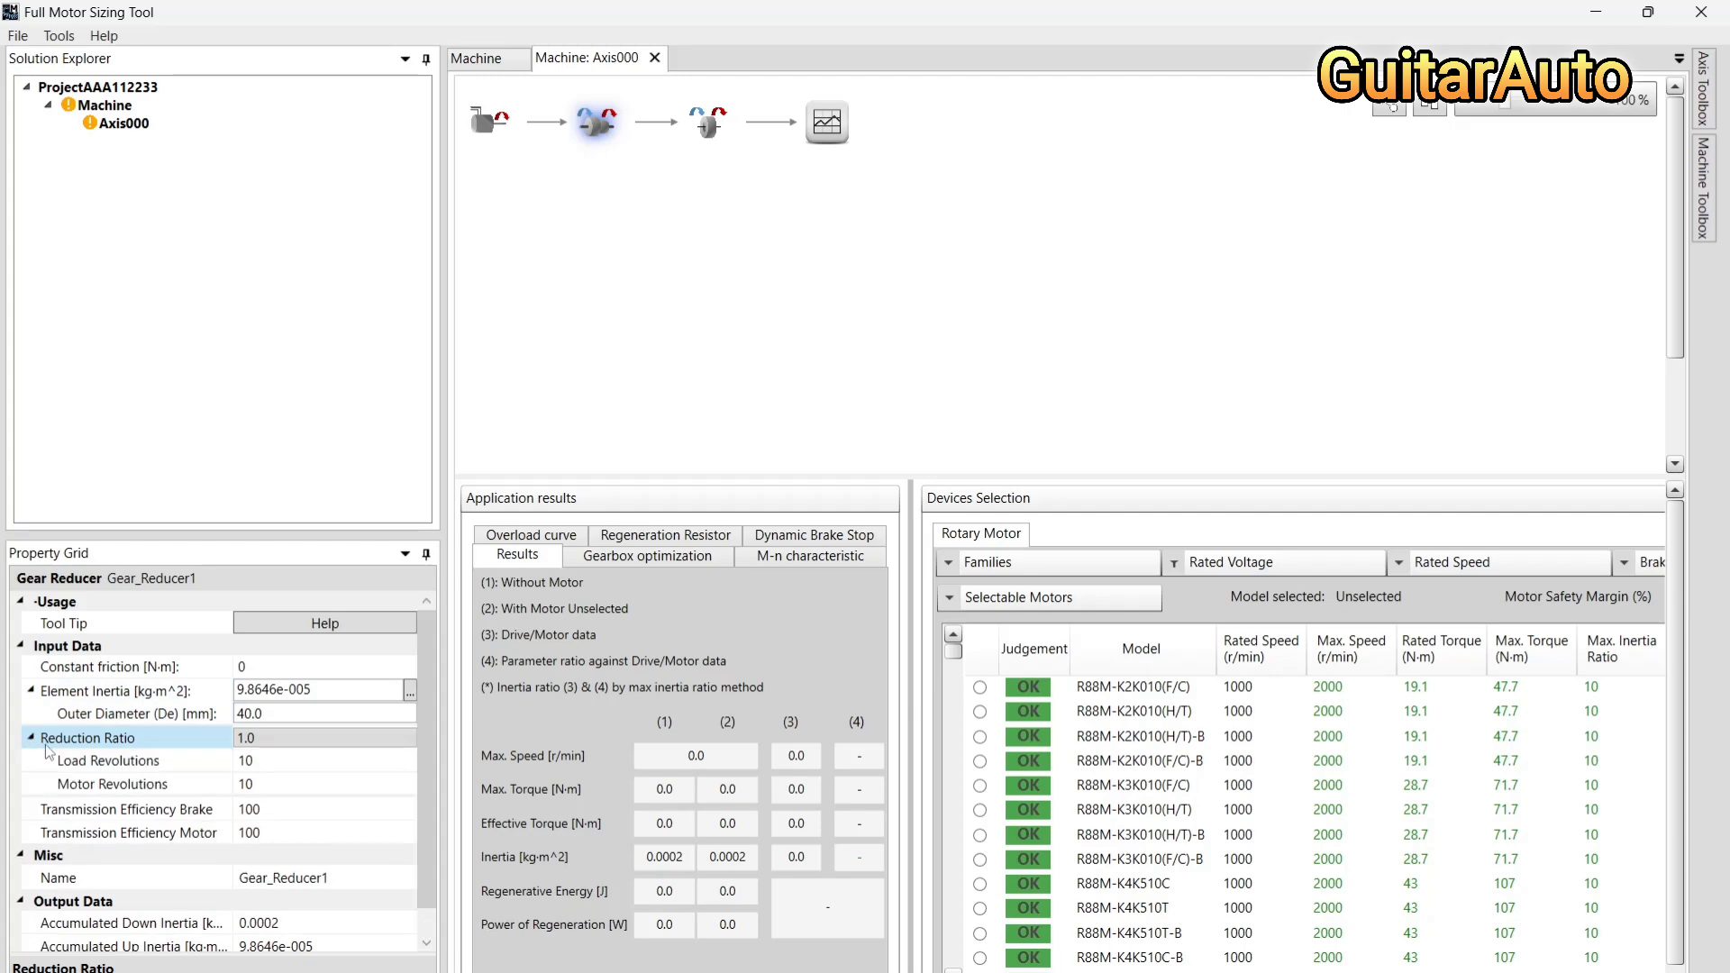
In the gear reducer's inertia calculator, turn off direct inertia input and set the cylinder's inner diameter to 10 mm
{"action": "left_click", "coordinate": [411, 692]}
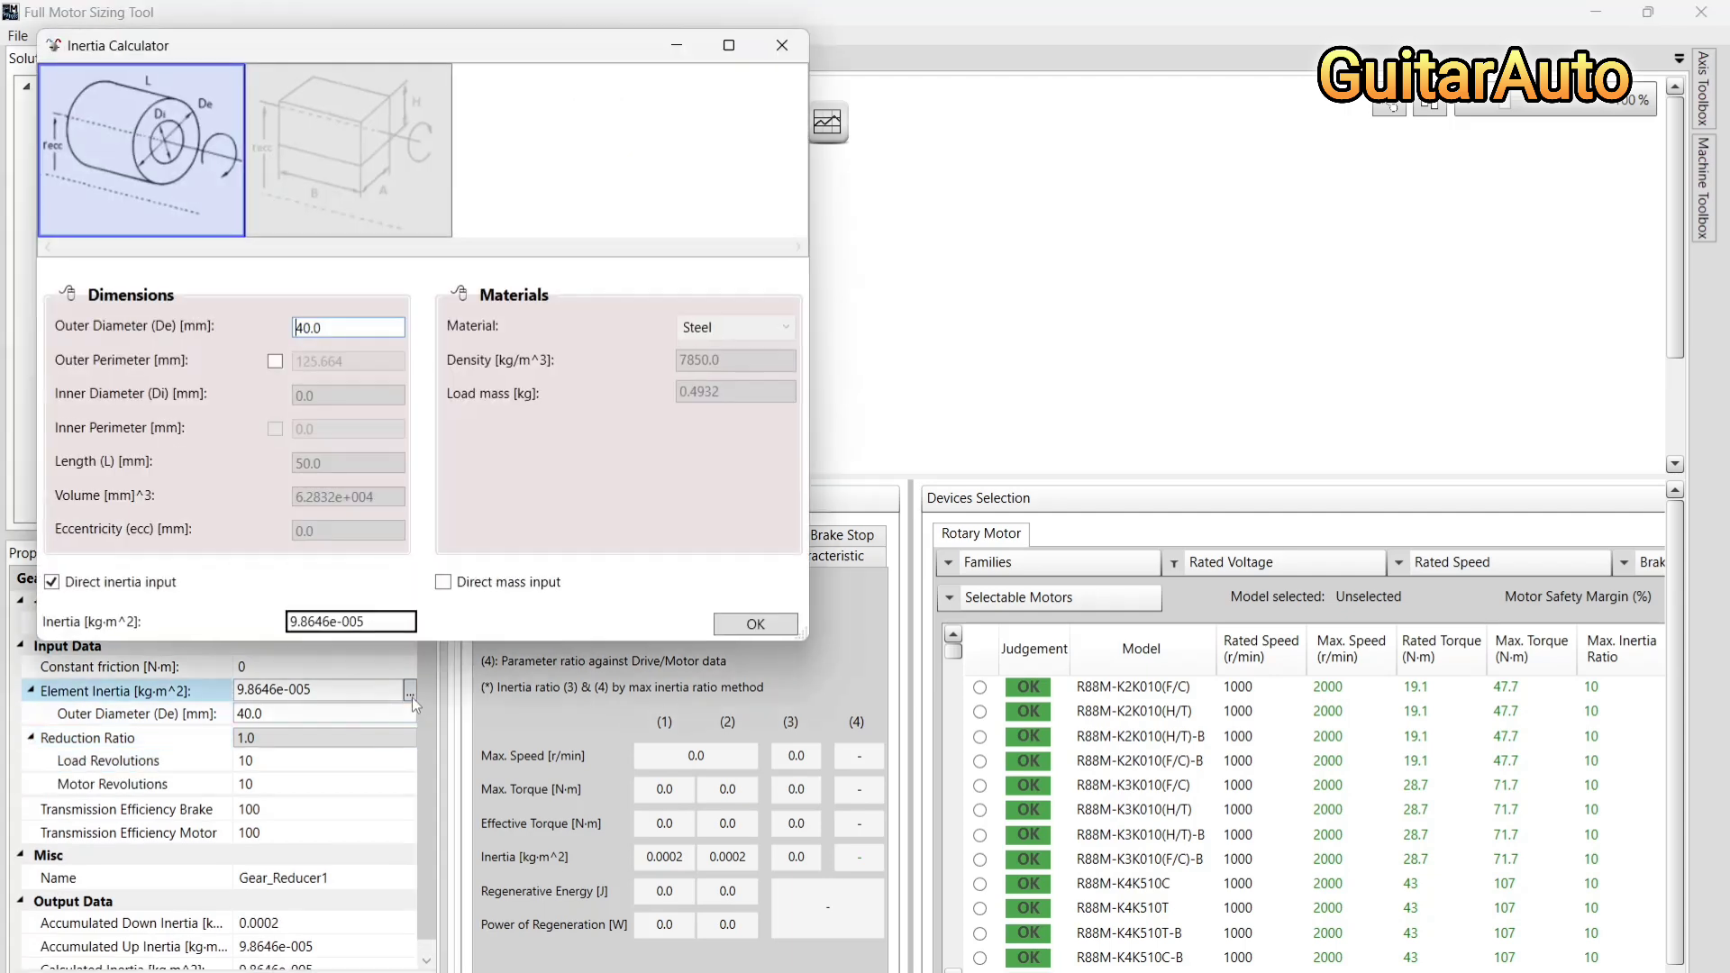
{"action": "left_click_drag", "start_coordinate": [559, 53], "coordinate": [961, 144]}
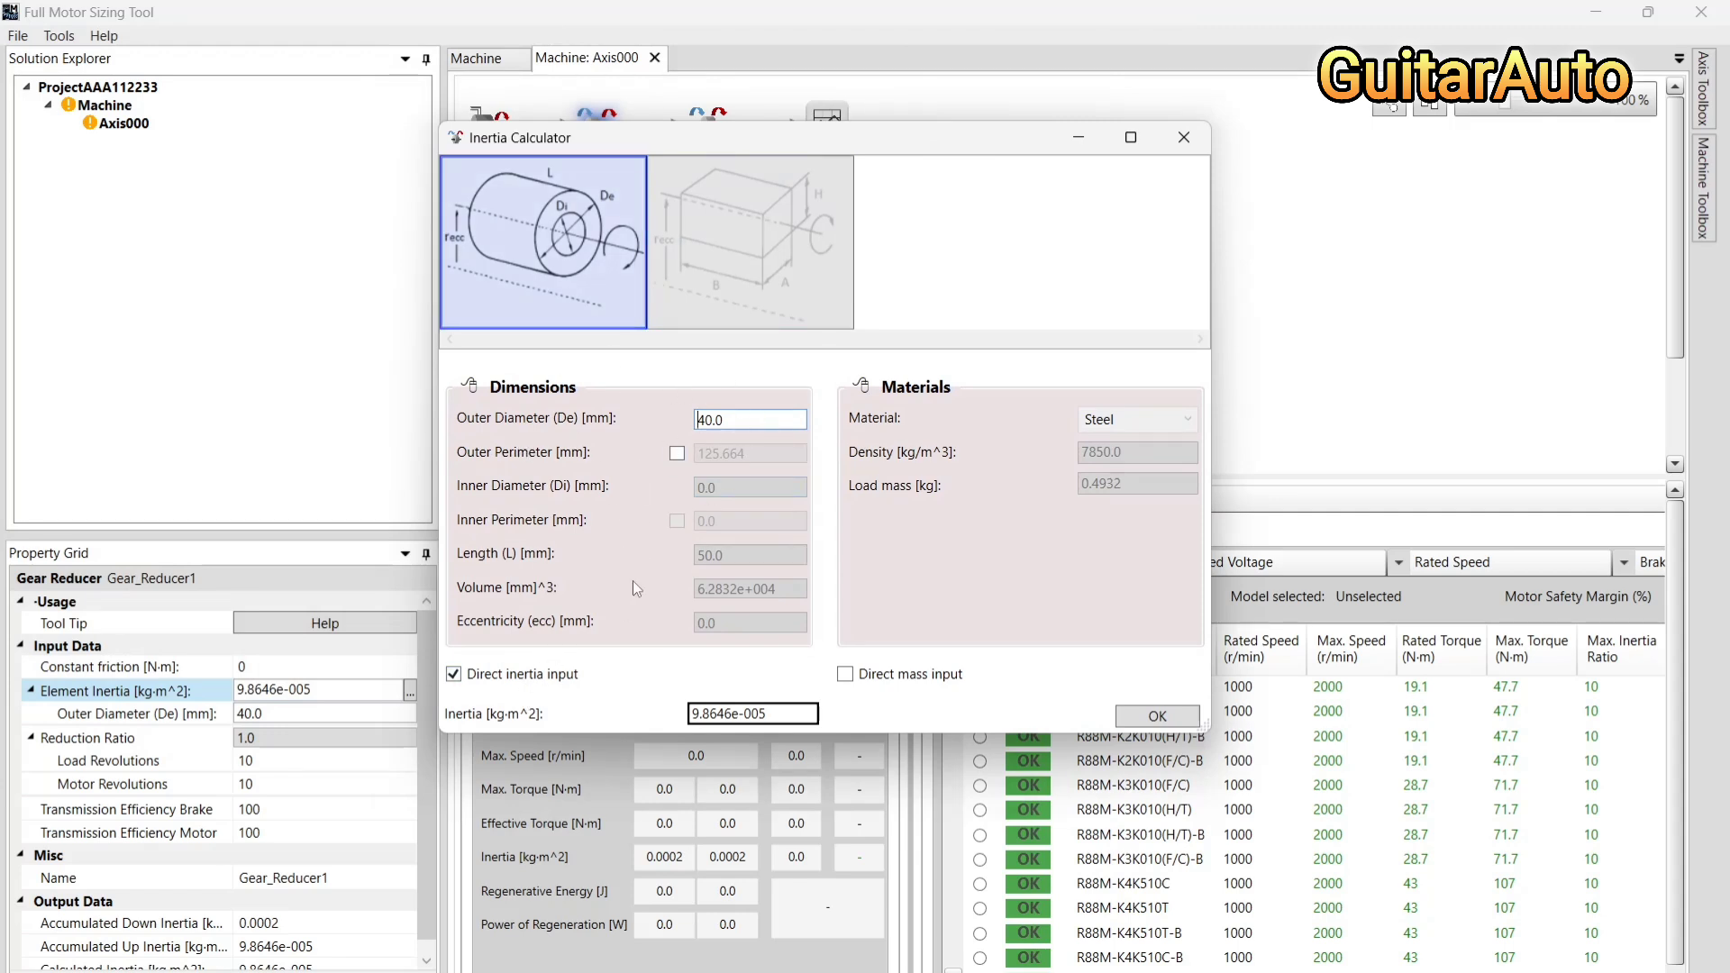
{"action": "left_click", "coordinate": [527, 683]}
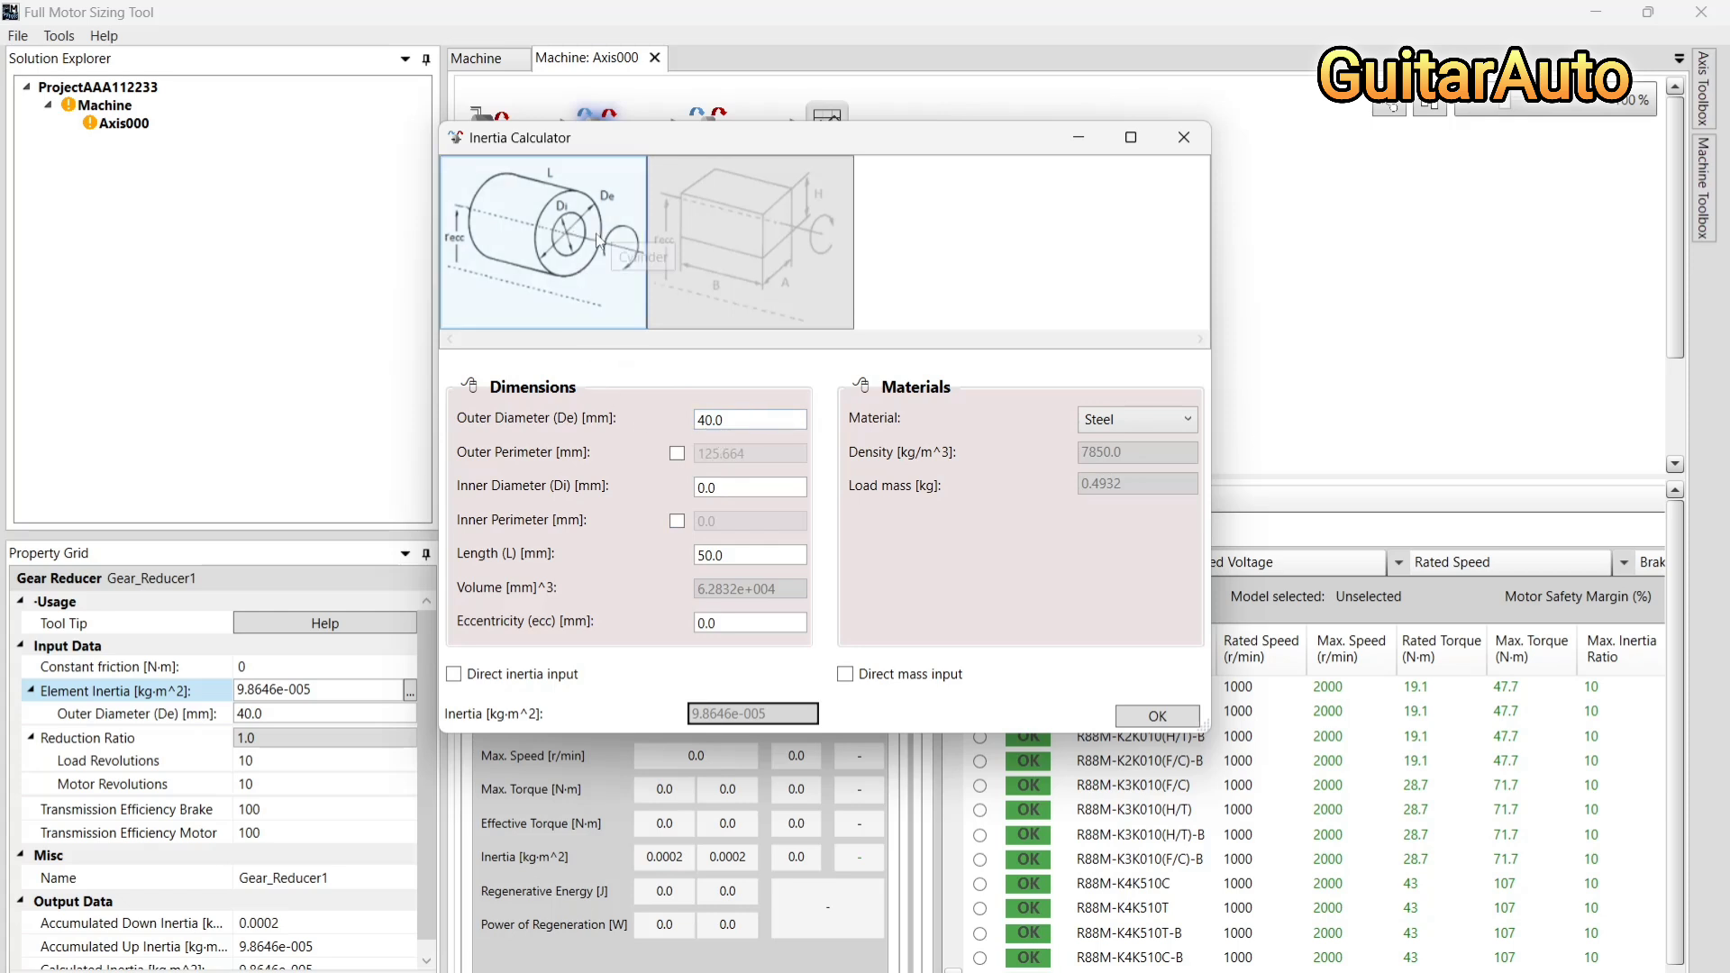
{"action": "left_click", "coordinate": [701, 487]}
{"action": "type", "text": "2"}
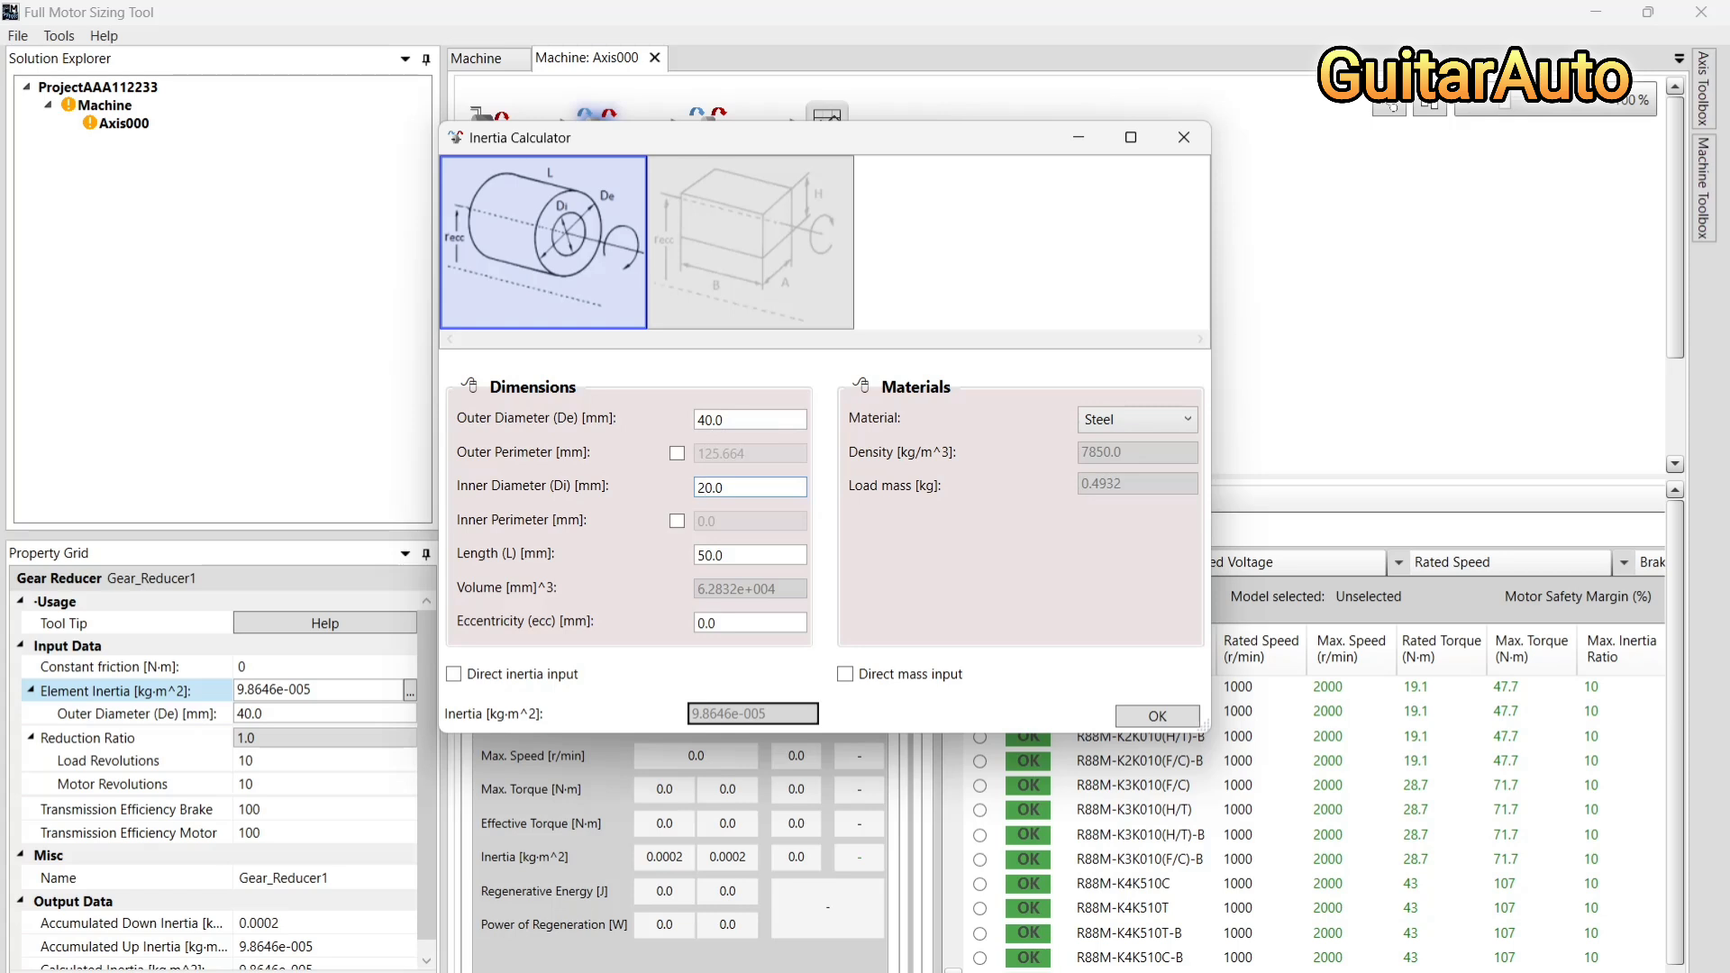
{"action": "key", "text": "BackSpace"}
{"action": "type", "text": "1"}
{"action": "left_click", "coordinate": [720, 487]}
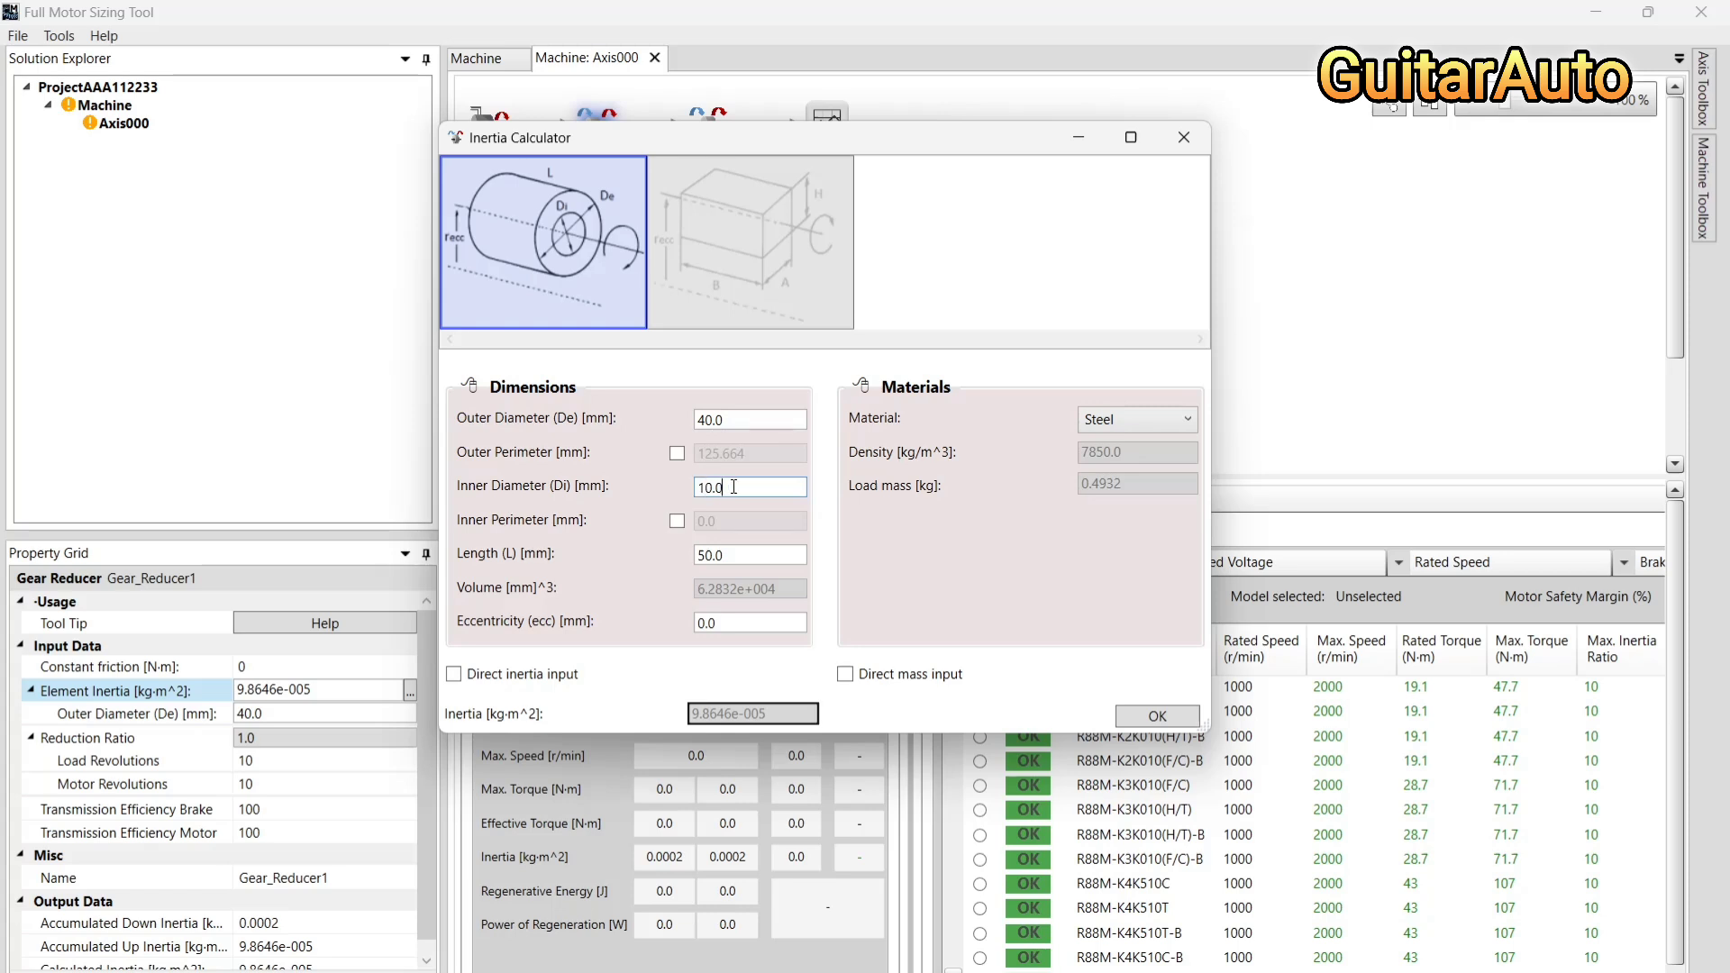
Set the cylinder's length to 60 mm and its eccentricity to 10 mm
{"action": "left_click", "coordinate": [705, 557]}
{"action": "key", "text": "BackSpace"}
{"action": "type", "text": "6"}
{"action": "left_click", "coordinate": [741, 623]}
{"action": "left_click", "coordinate": [701, 623]}
{"action": "type", "text": "1"}
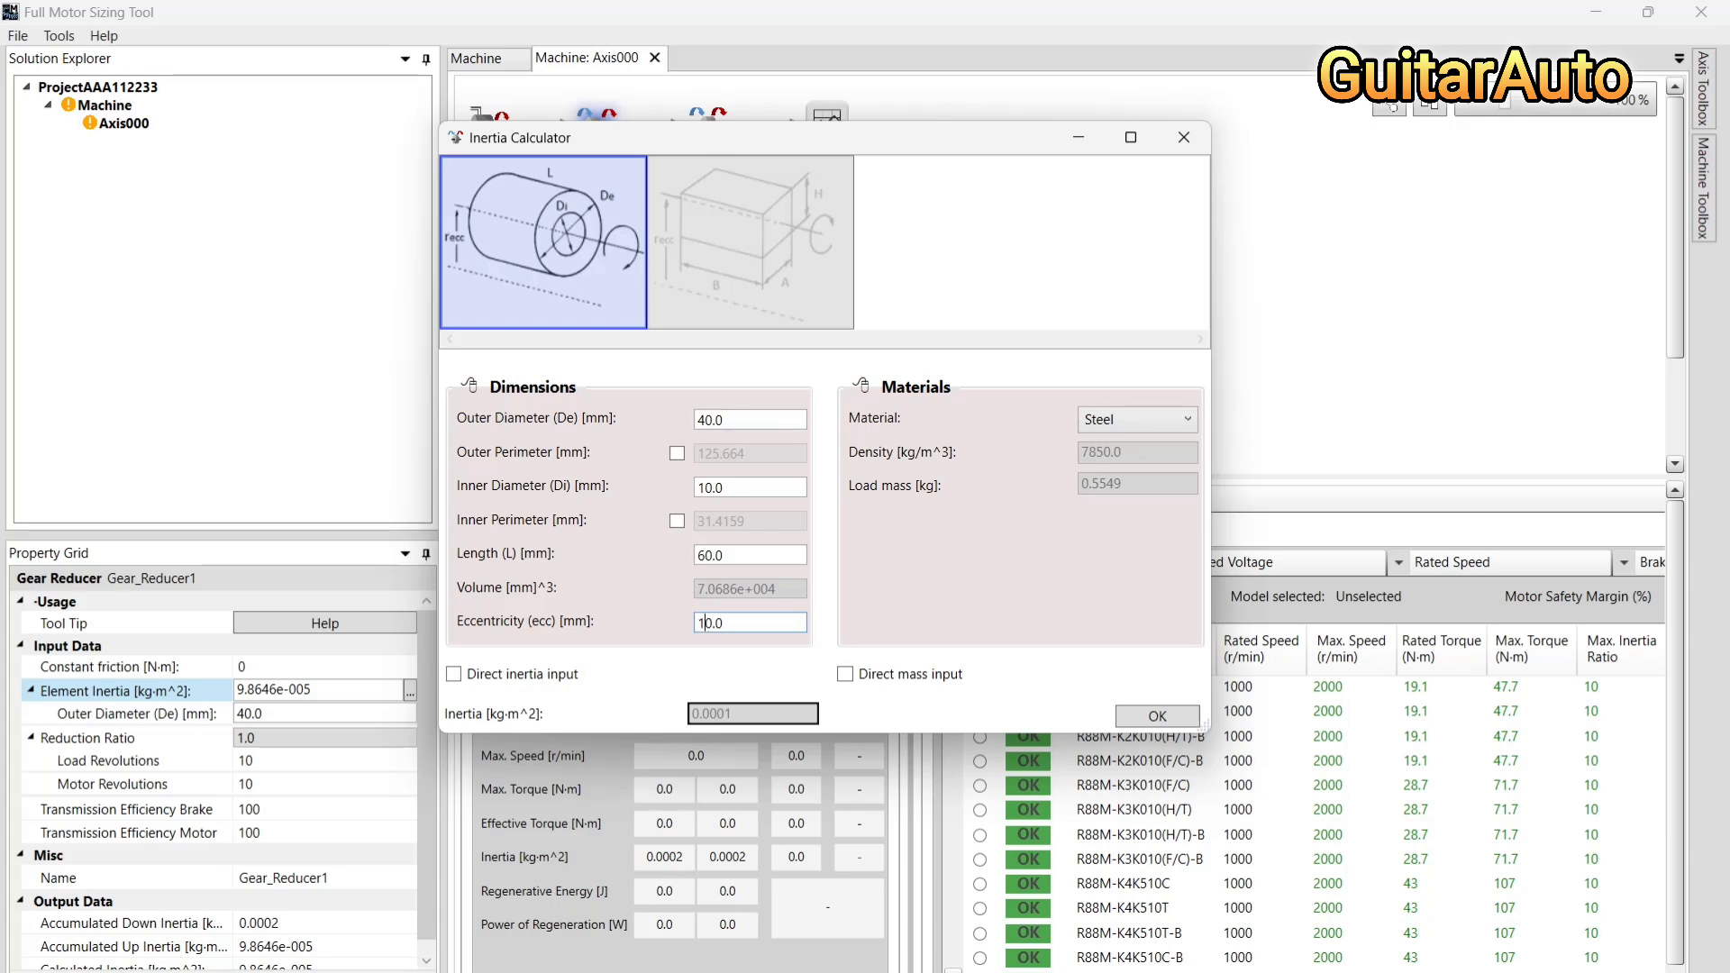
Choose Steel as the cylinder's material and apply the calculated inertia to the gear reducer
{"action": "left_click", "coordinate": [1163, 422]}
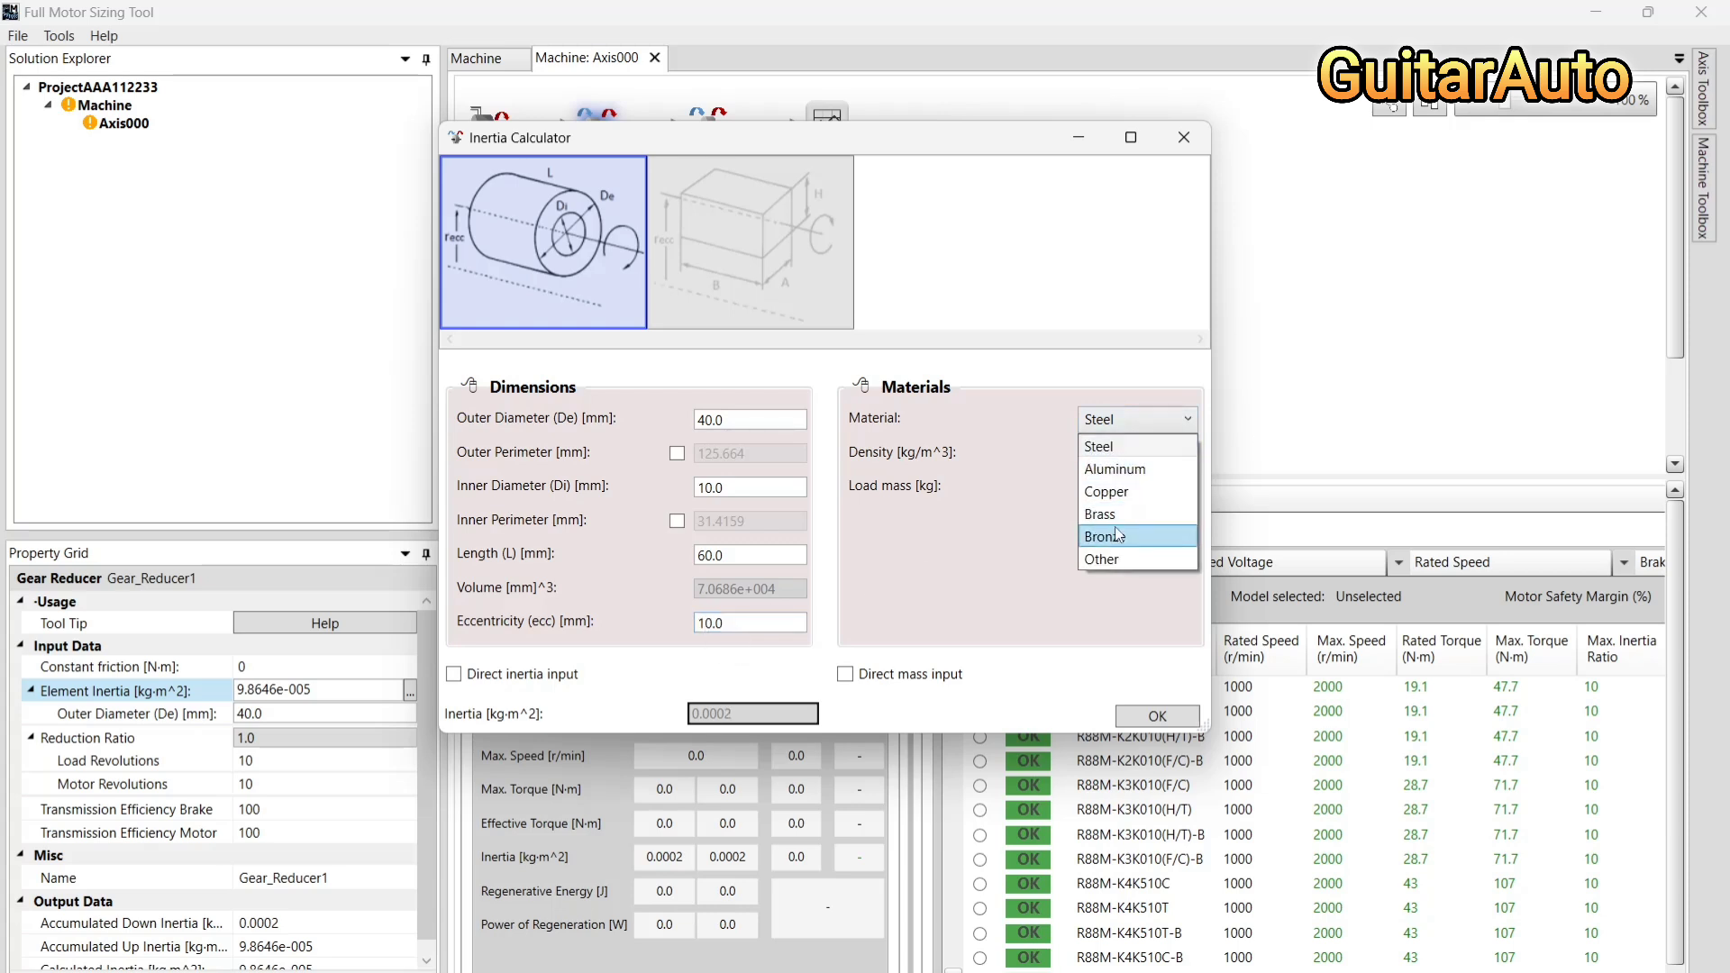
{"action": "left_click", "coordinate": [1133, 448]}
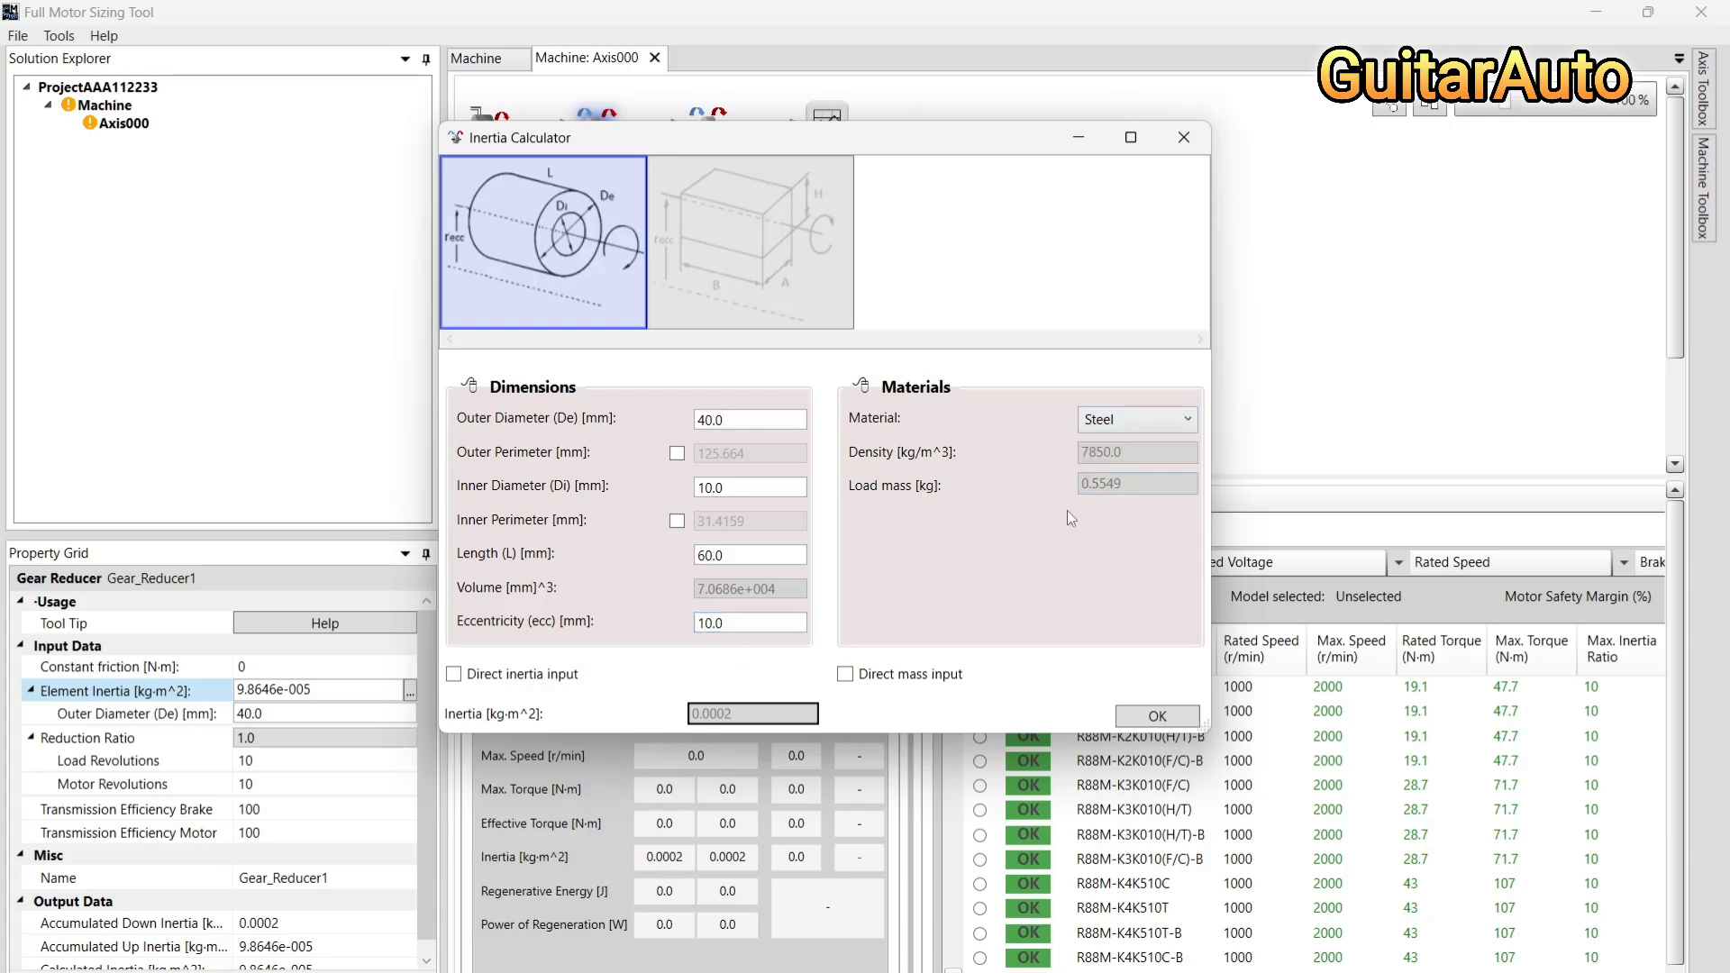
{"action": "left_click", "coordinate": [1157, 717]}
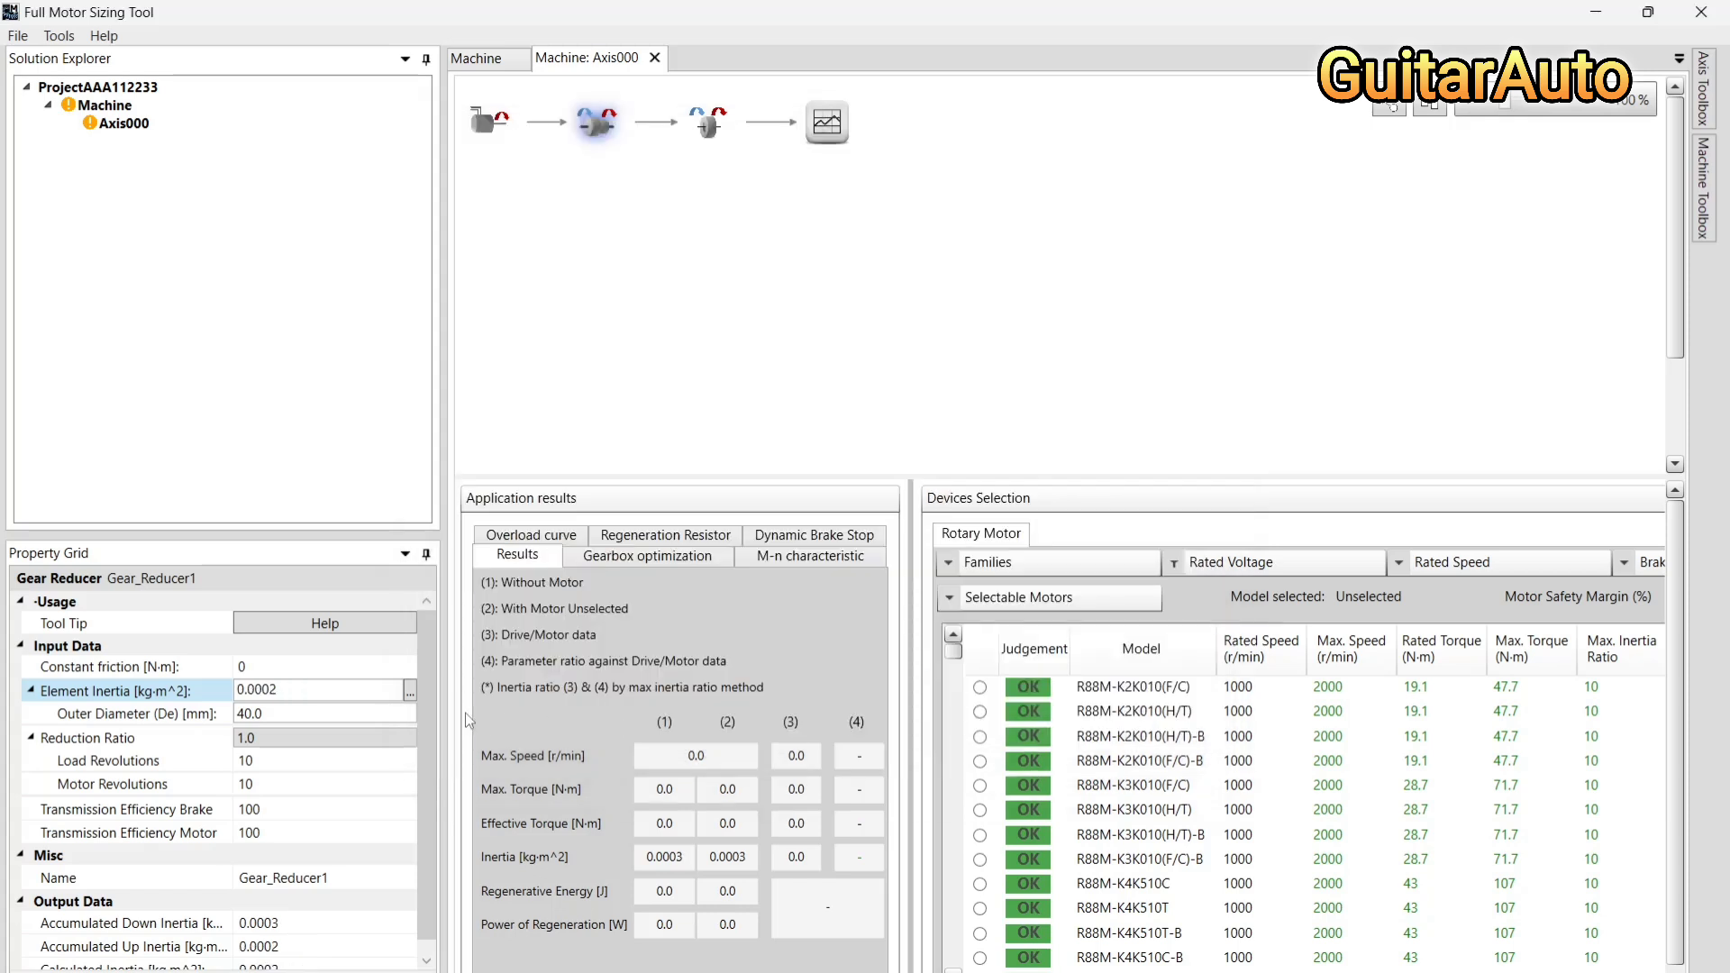
Open the gear reducer's help diagram to examine what its input parameters mean
{"action": "left_click", "coordinate": [68, 757]}
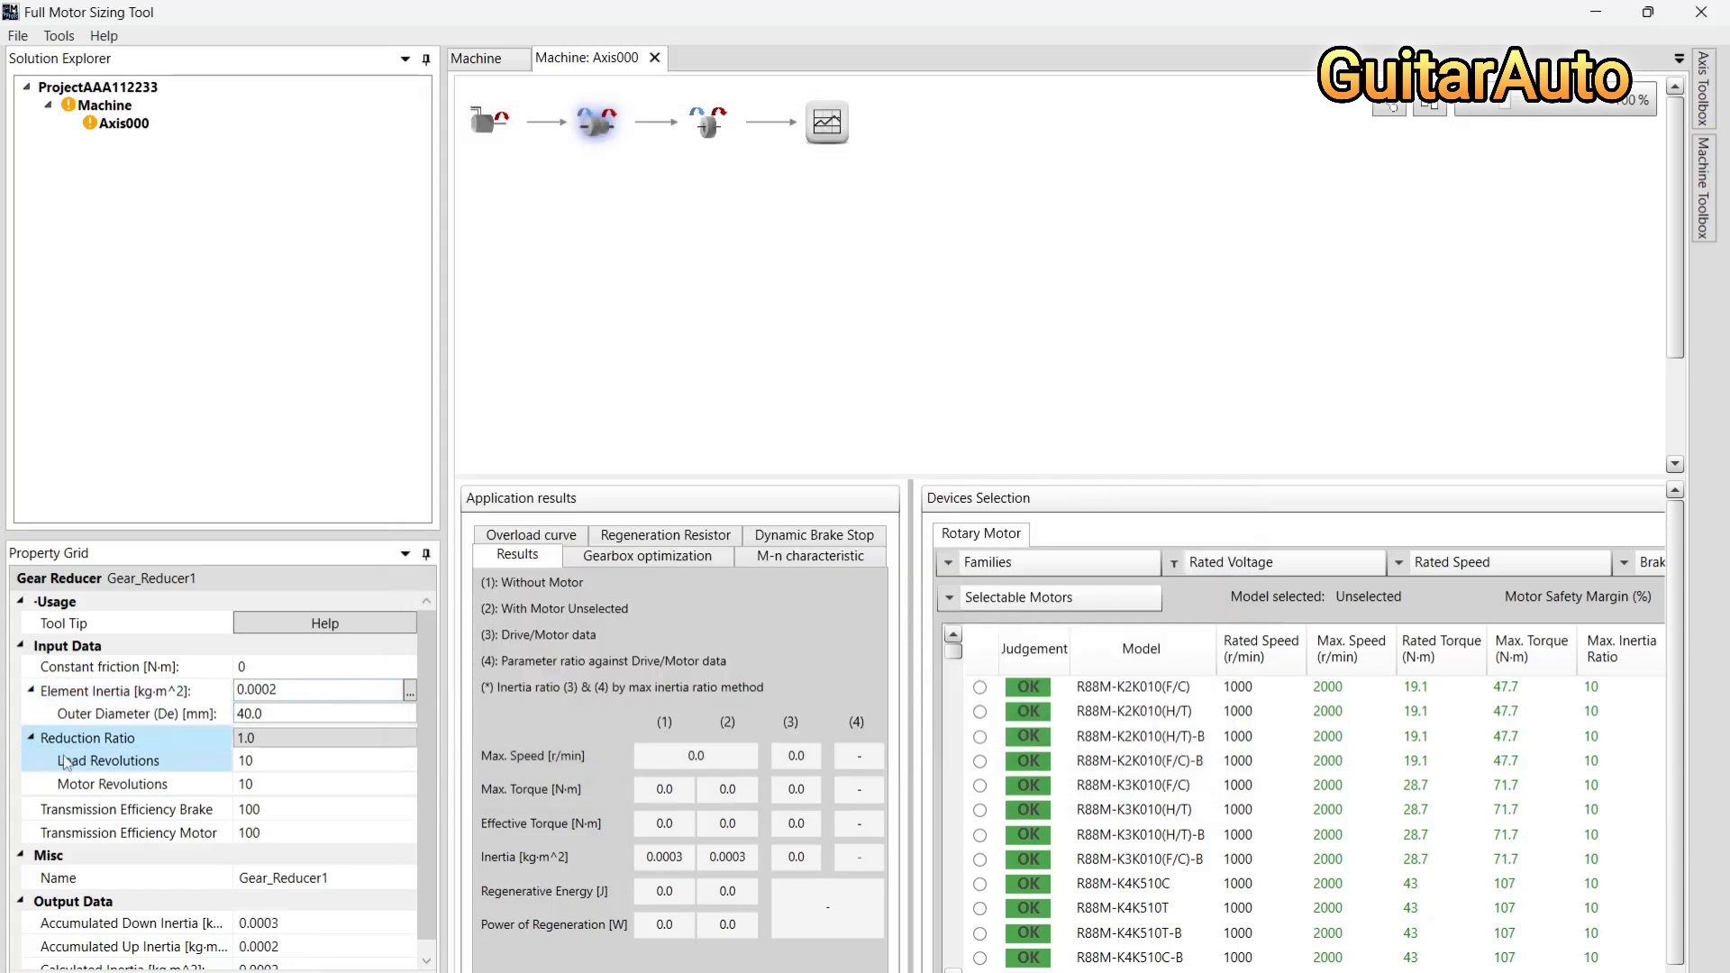
{"action": "left_click", "coordinate": [325, 623]}
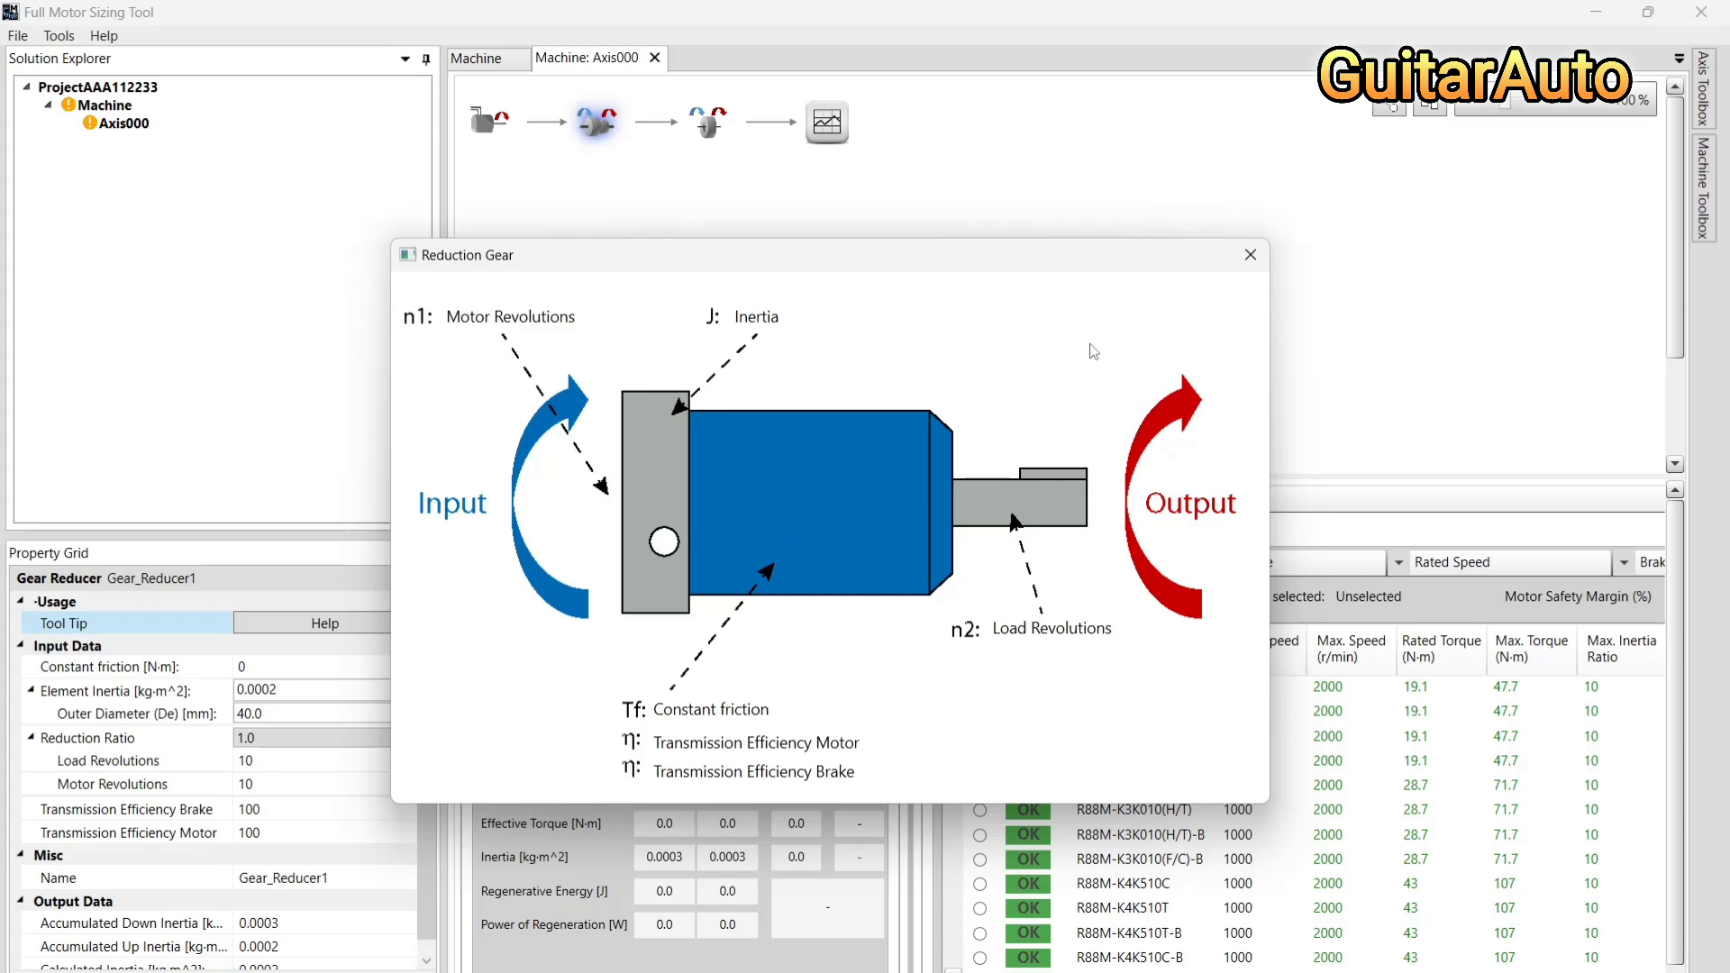
Set the gear reducer's reduction ratio to 1 load revolution and 11 motor revolutions, and close its help diagram
{"action": "left_click", "coordinate": [149, 764]}
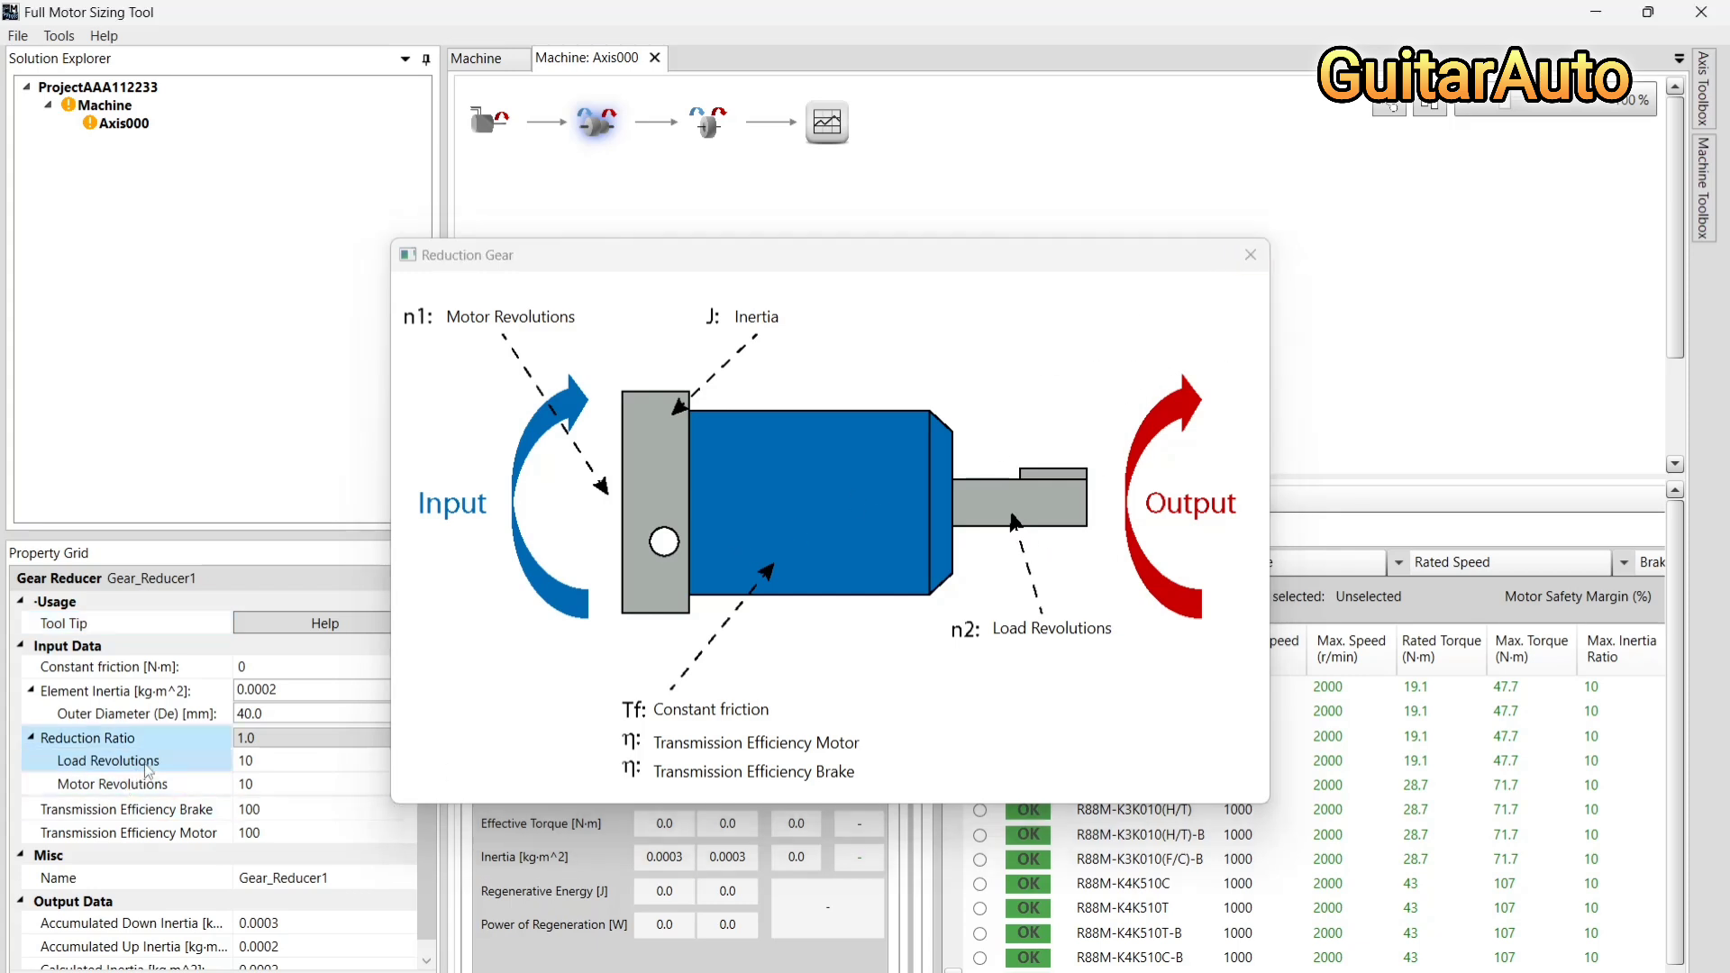
{"action": "left_click", "coordinate": [275, 762]}
{"action": "double_click", "coordinate": [274, 761]}
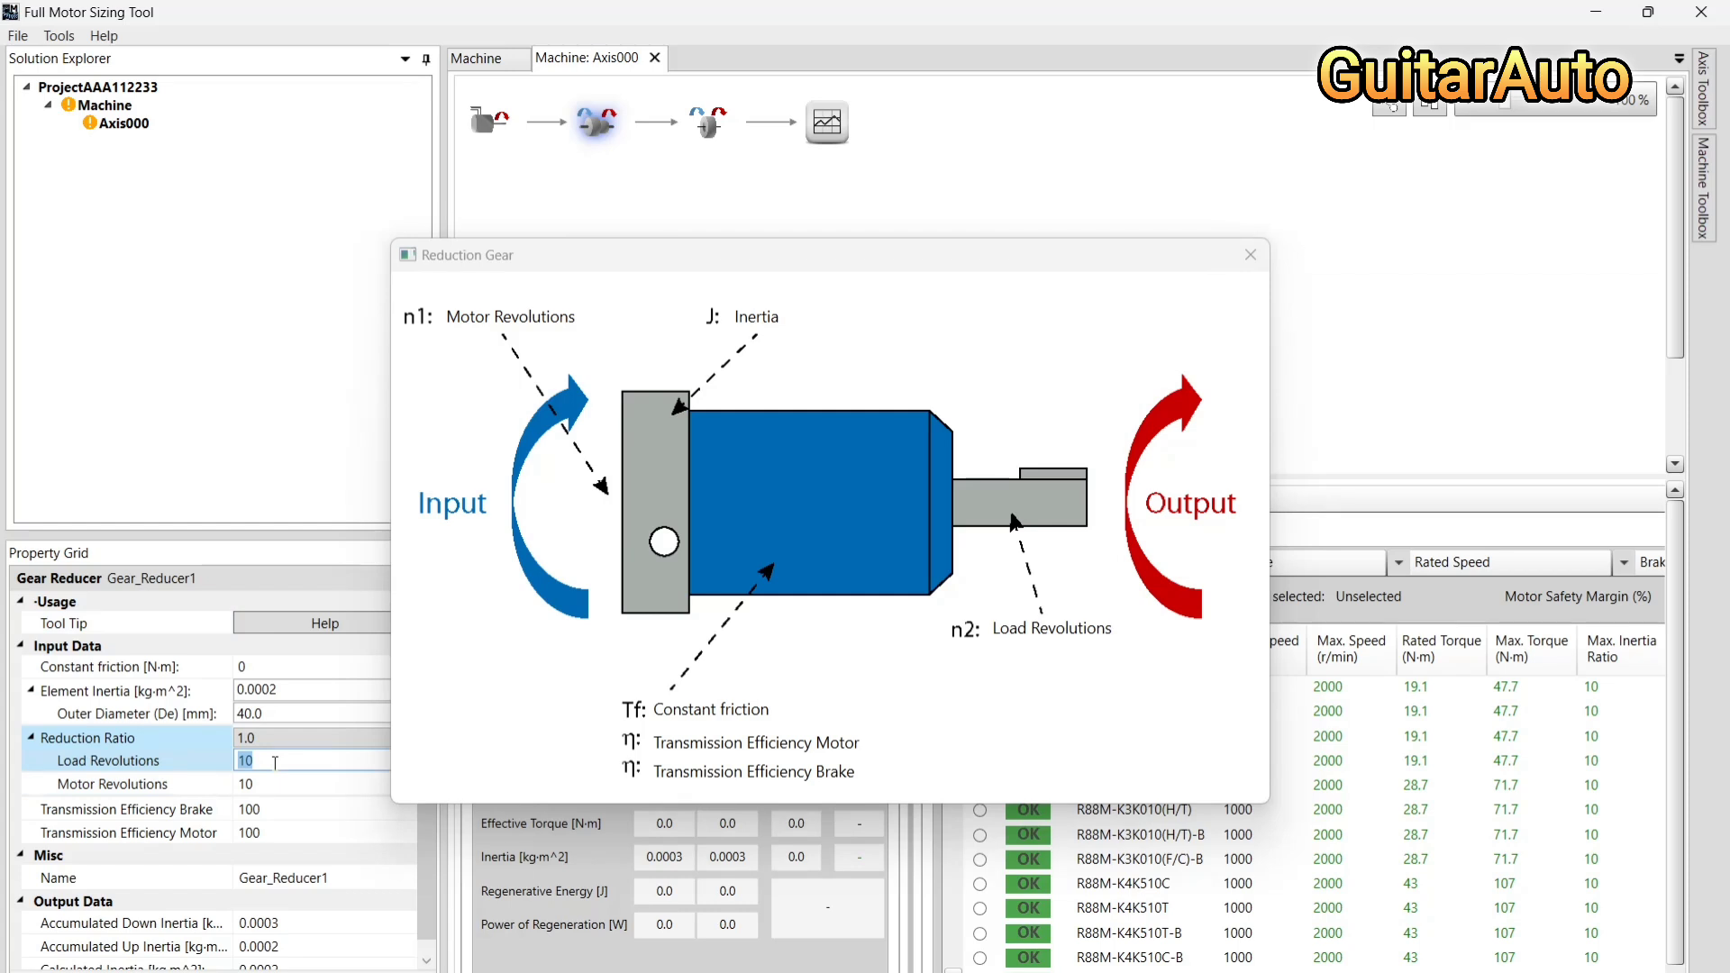
{"action": "type", "text": "1"}
{"action": "left_click", "coordinate": [269, 786]}
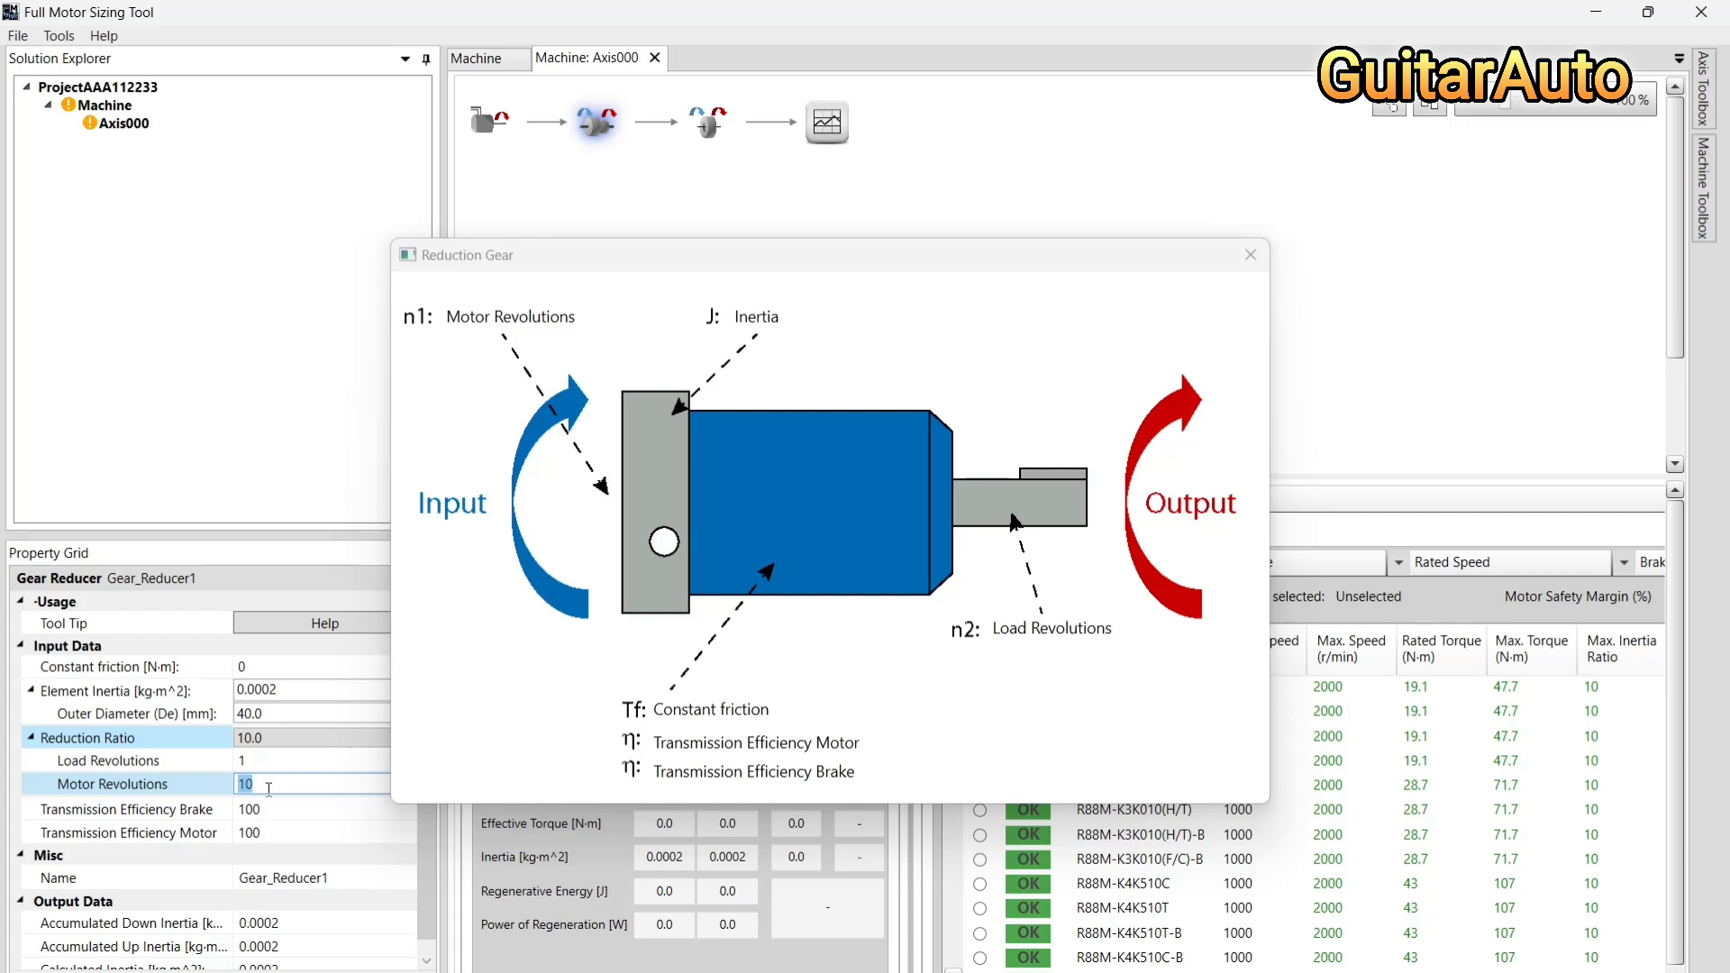
{"action": "type", "text": "11"}
{"action": "left_click", "coordinate": [298, 833]}
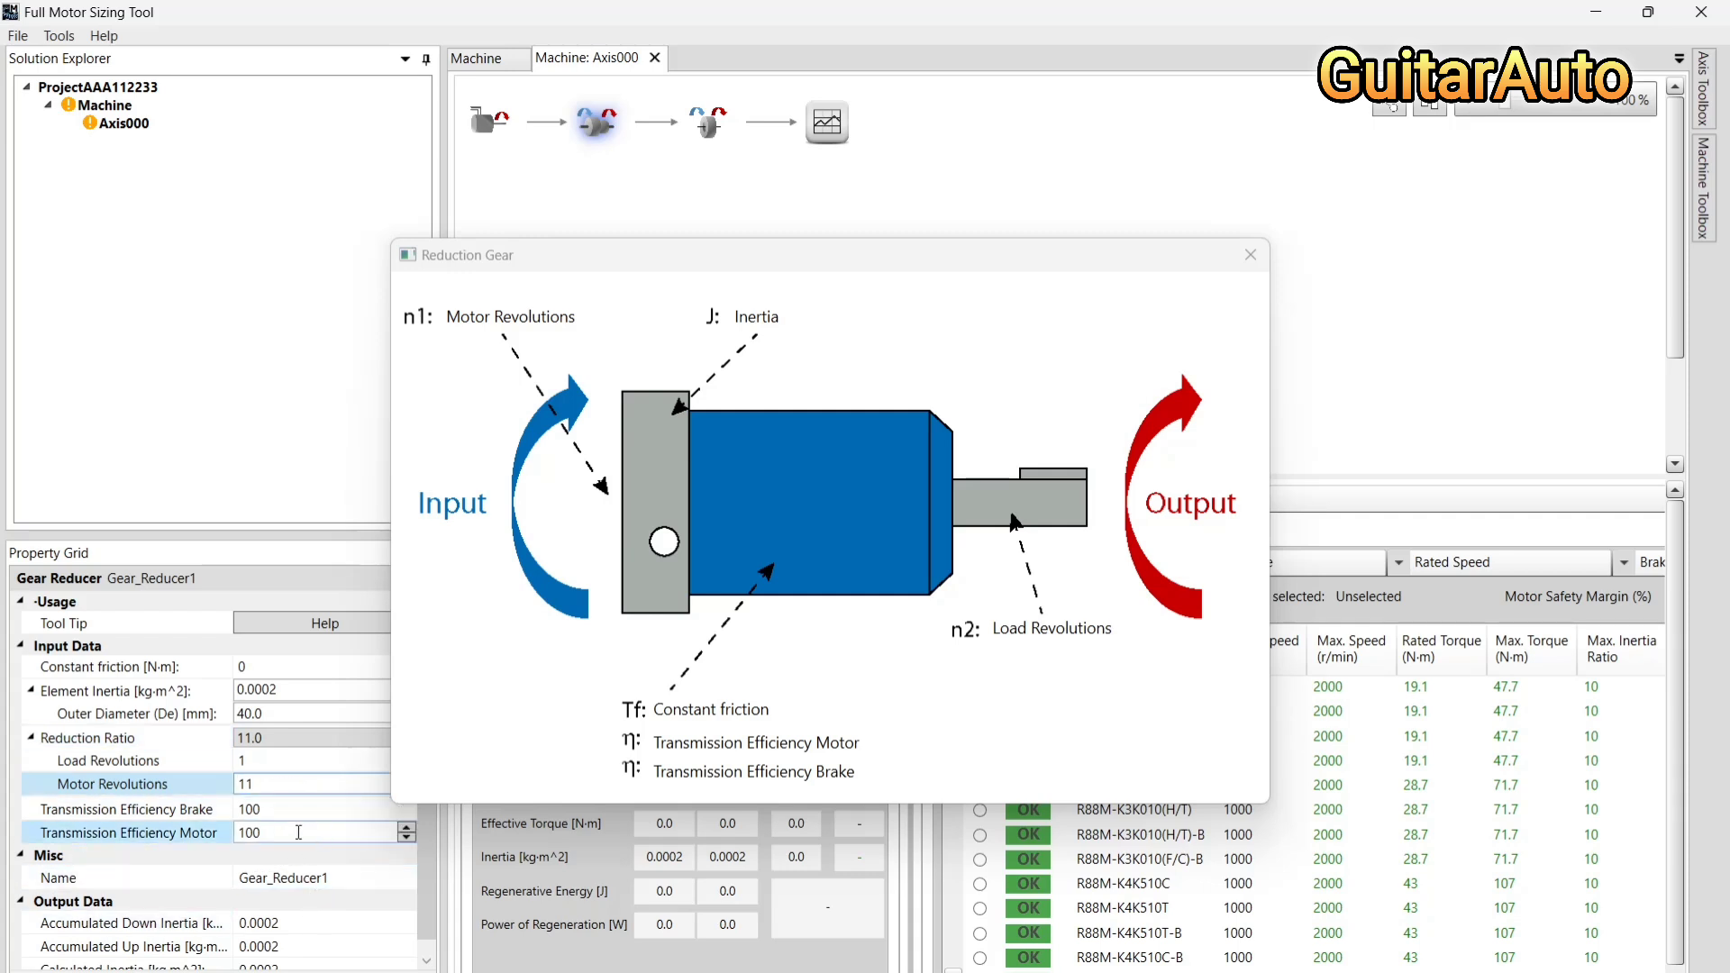
{"action": "scroll", "coordinate": [189, 897], "scroll_direction": "down", "scroll_amount": 1}
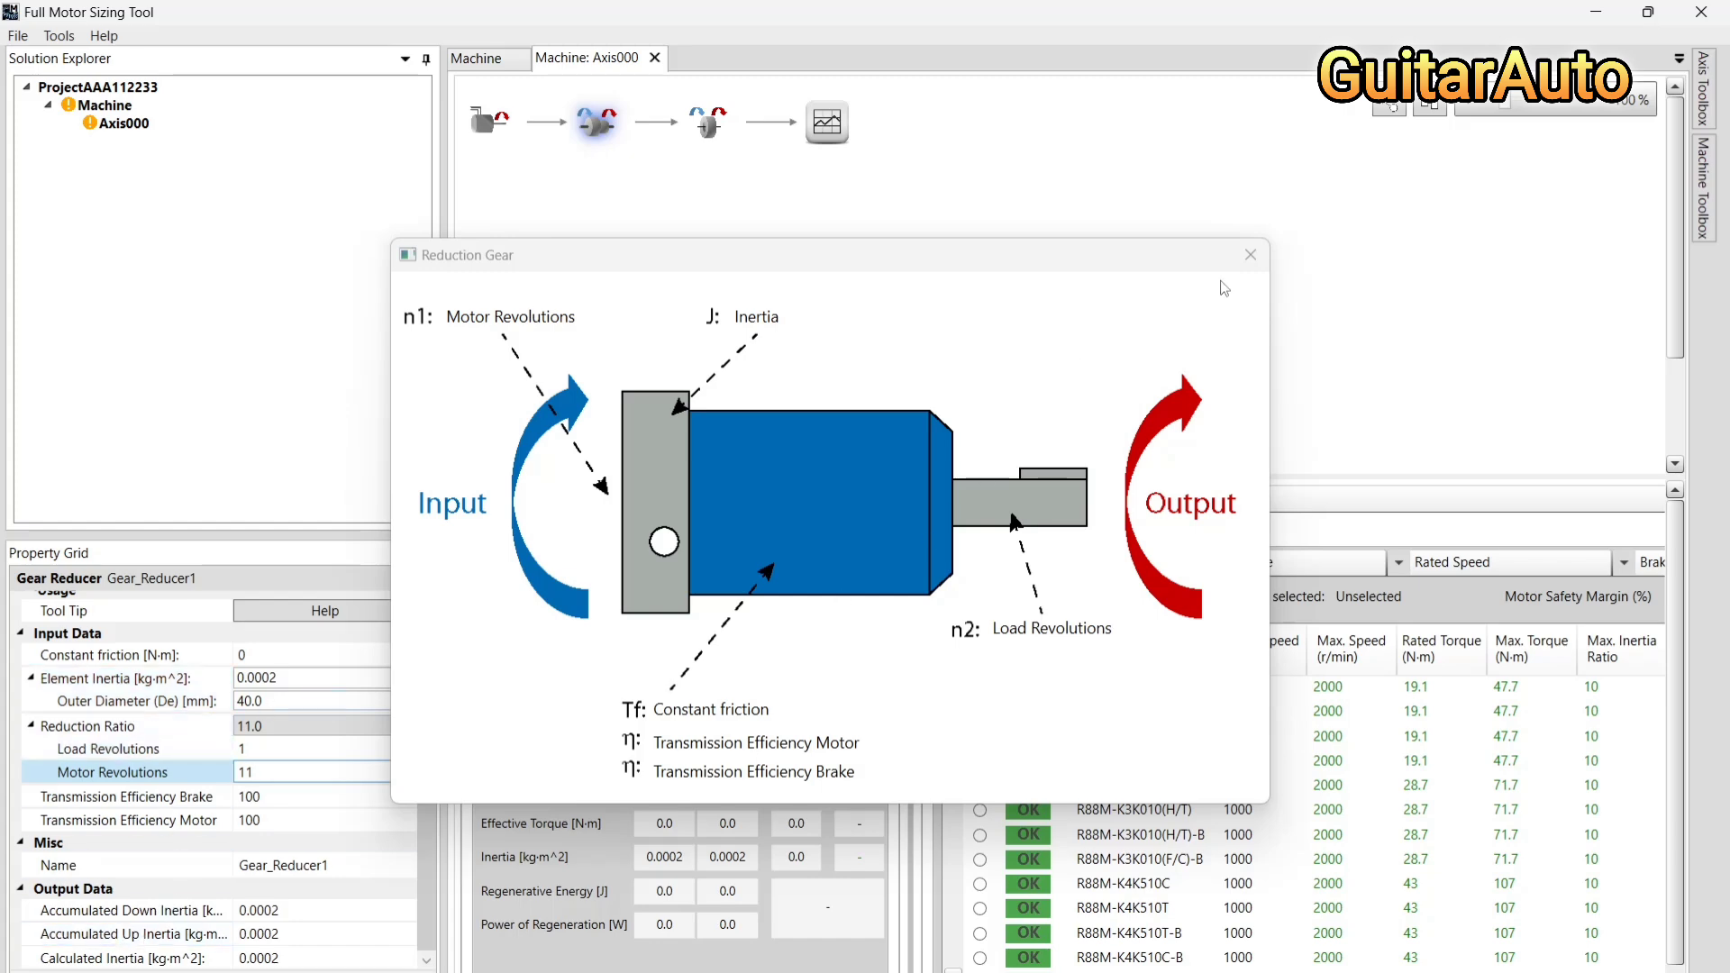
{"action": "left_click", "coordinate": [1250, 255]}
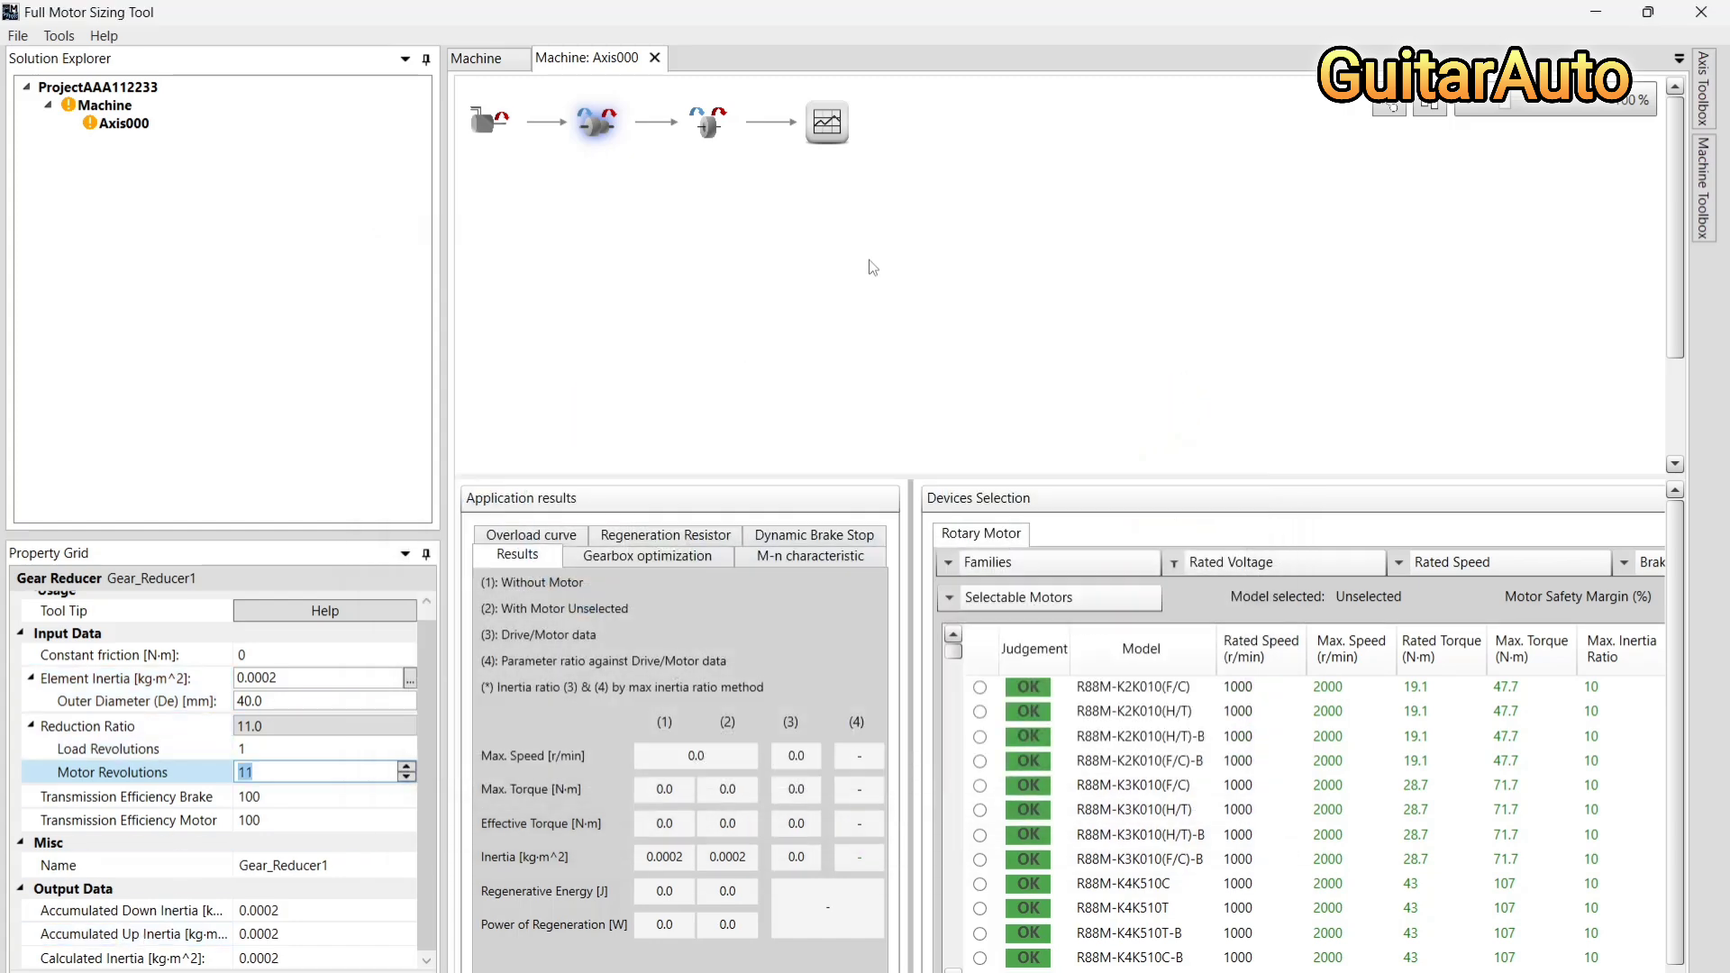
Open the cylinder load's help diagram to examine what its dimension parameters mean, and close it
{"action": "left_click", "coordinate": [709, 129]}
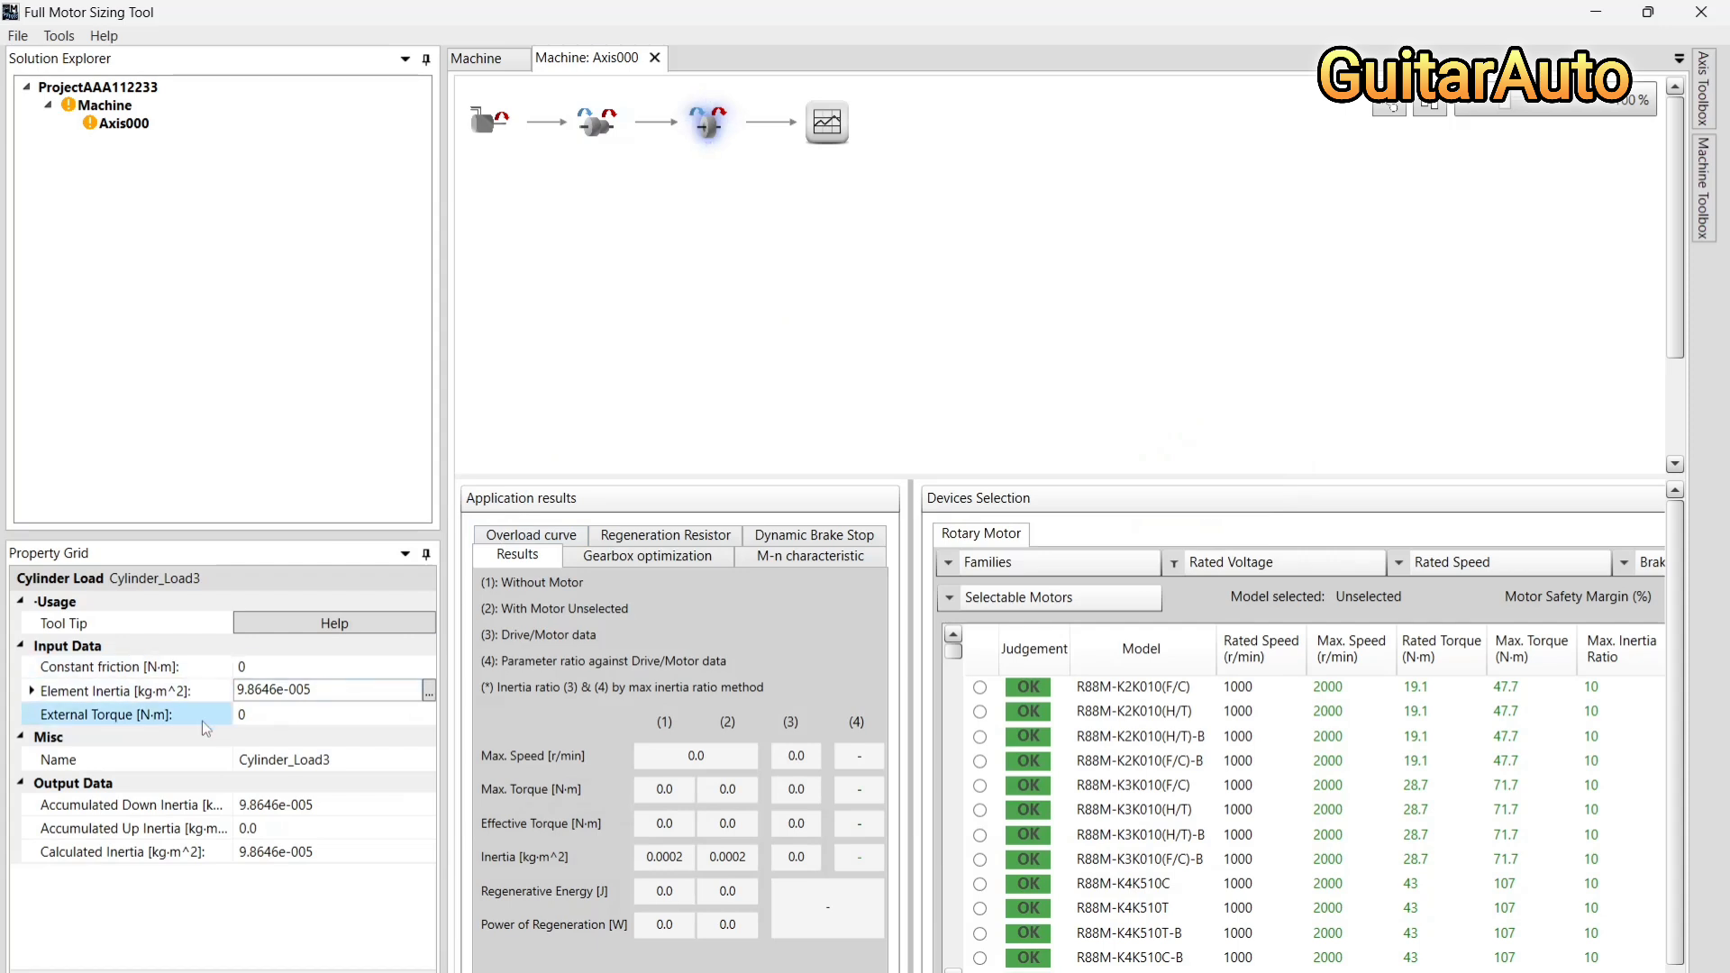
{"action": "left_click", "coordinate": [35, 693]}
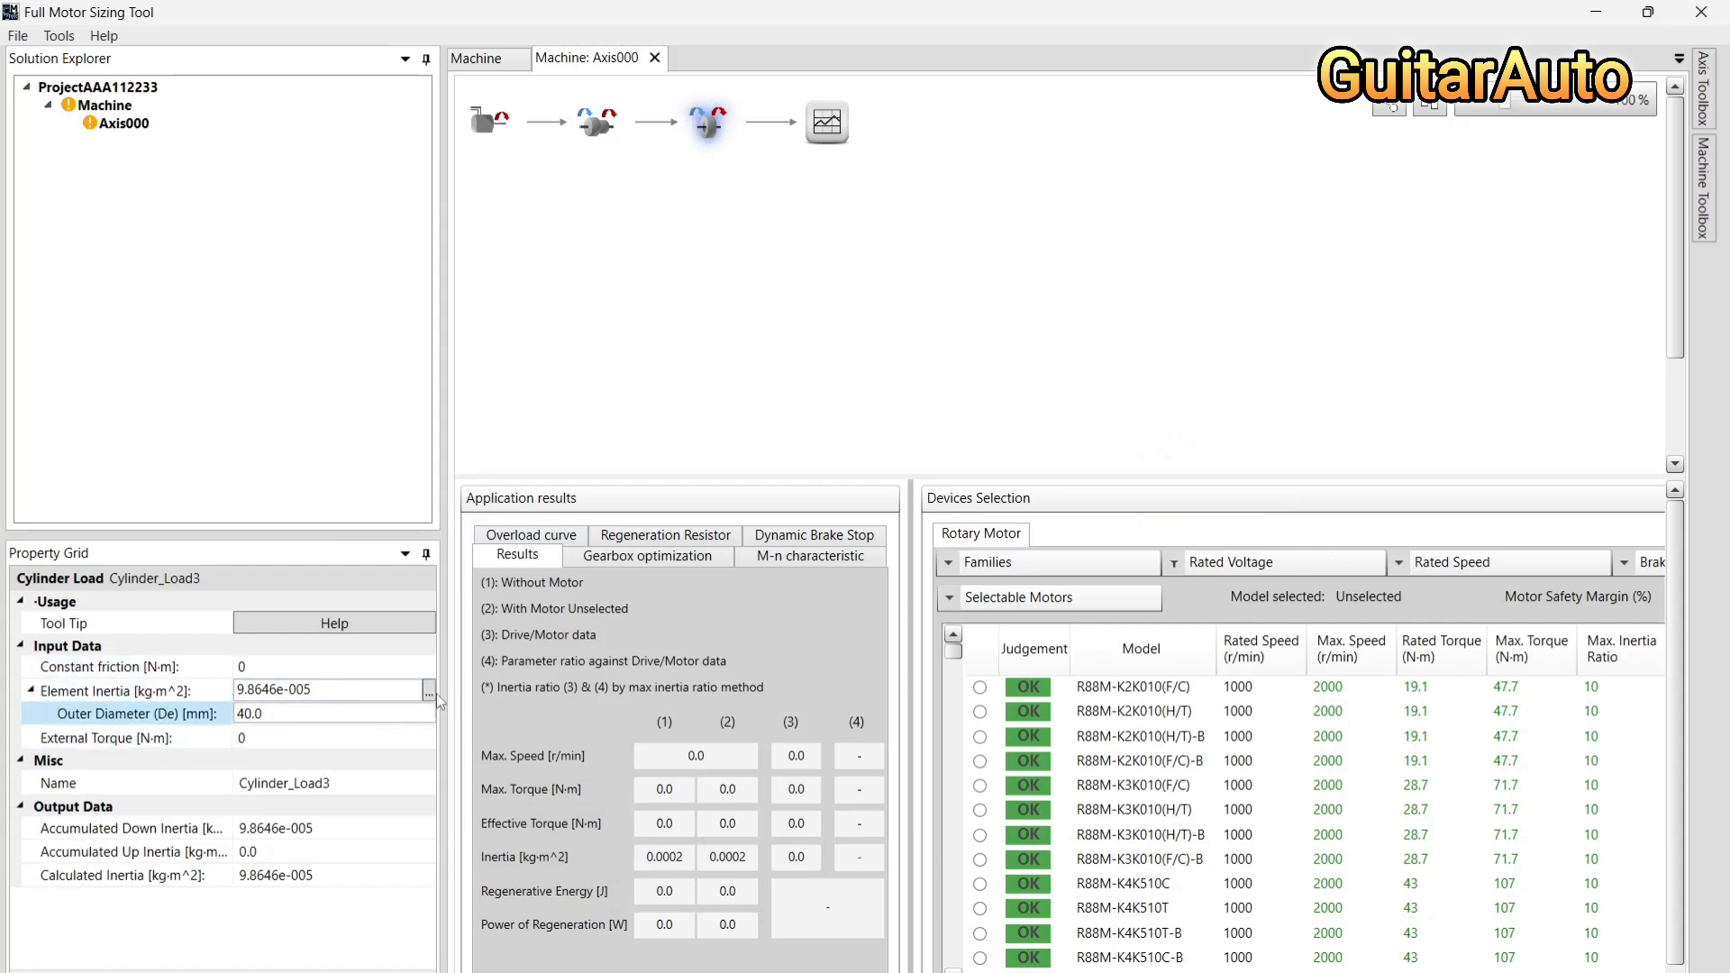
{"action": "left_click", "coordinate": [386, 624]}
{"action": "left_click", "coordinate": [385, 624]}
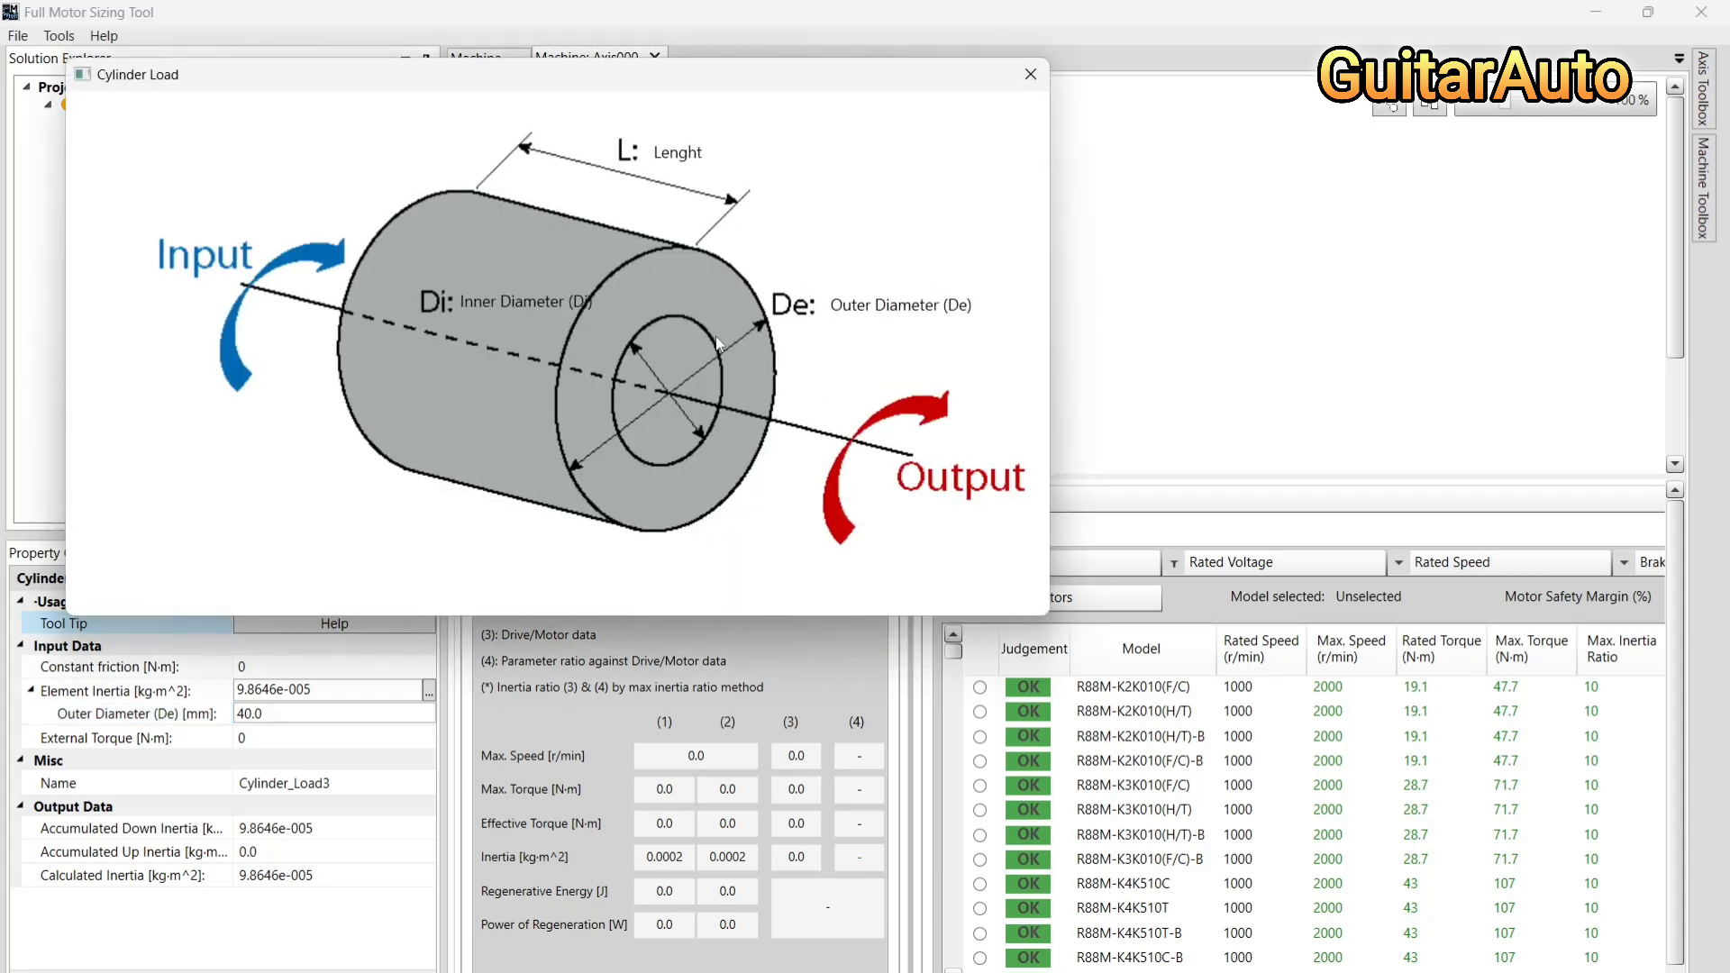
{"action": "left_click_drag", "start_coordinate": [806, 73], "coordinate": [1186, 262]}
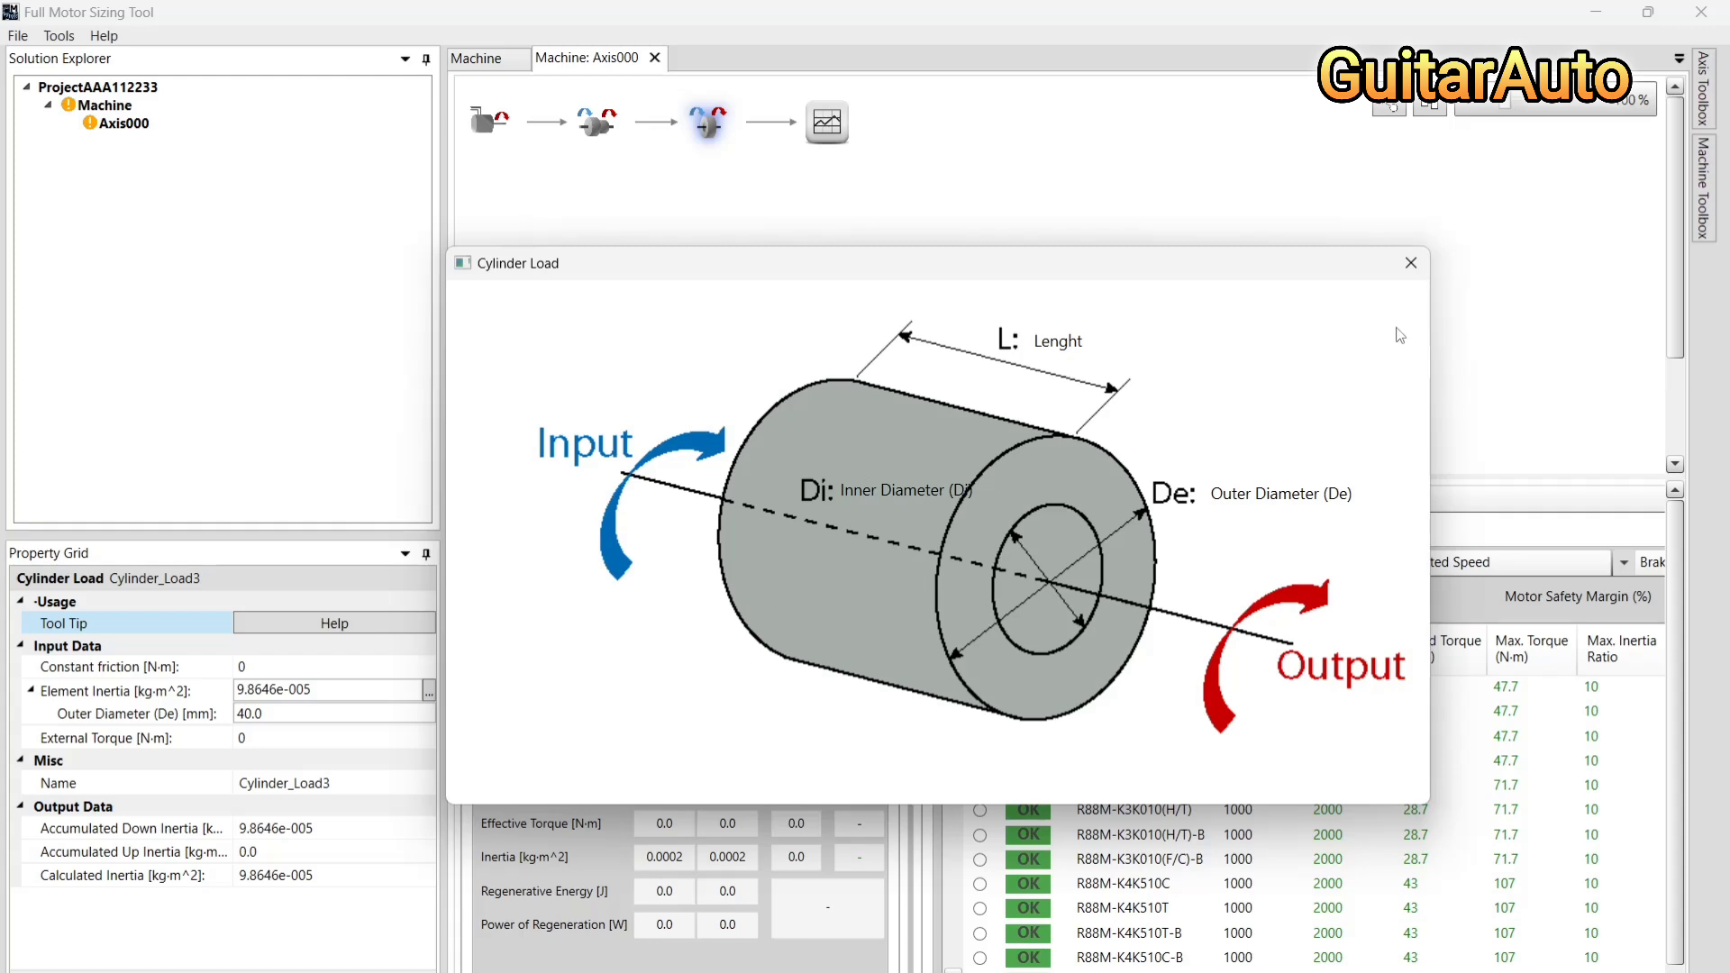
{"action": "left_click", "coordinate": [1411, 262]}
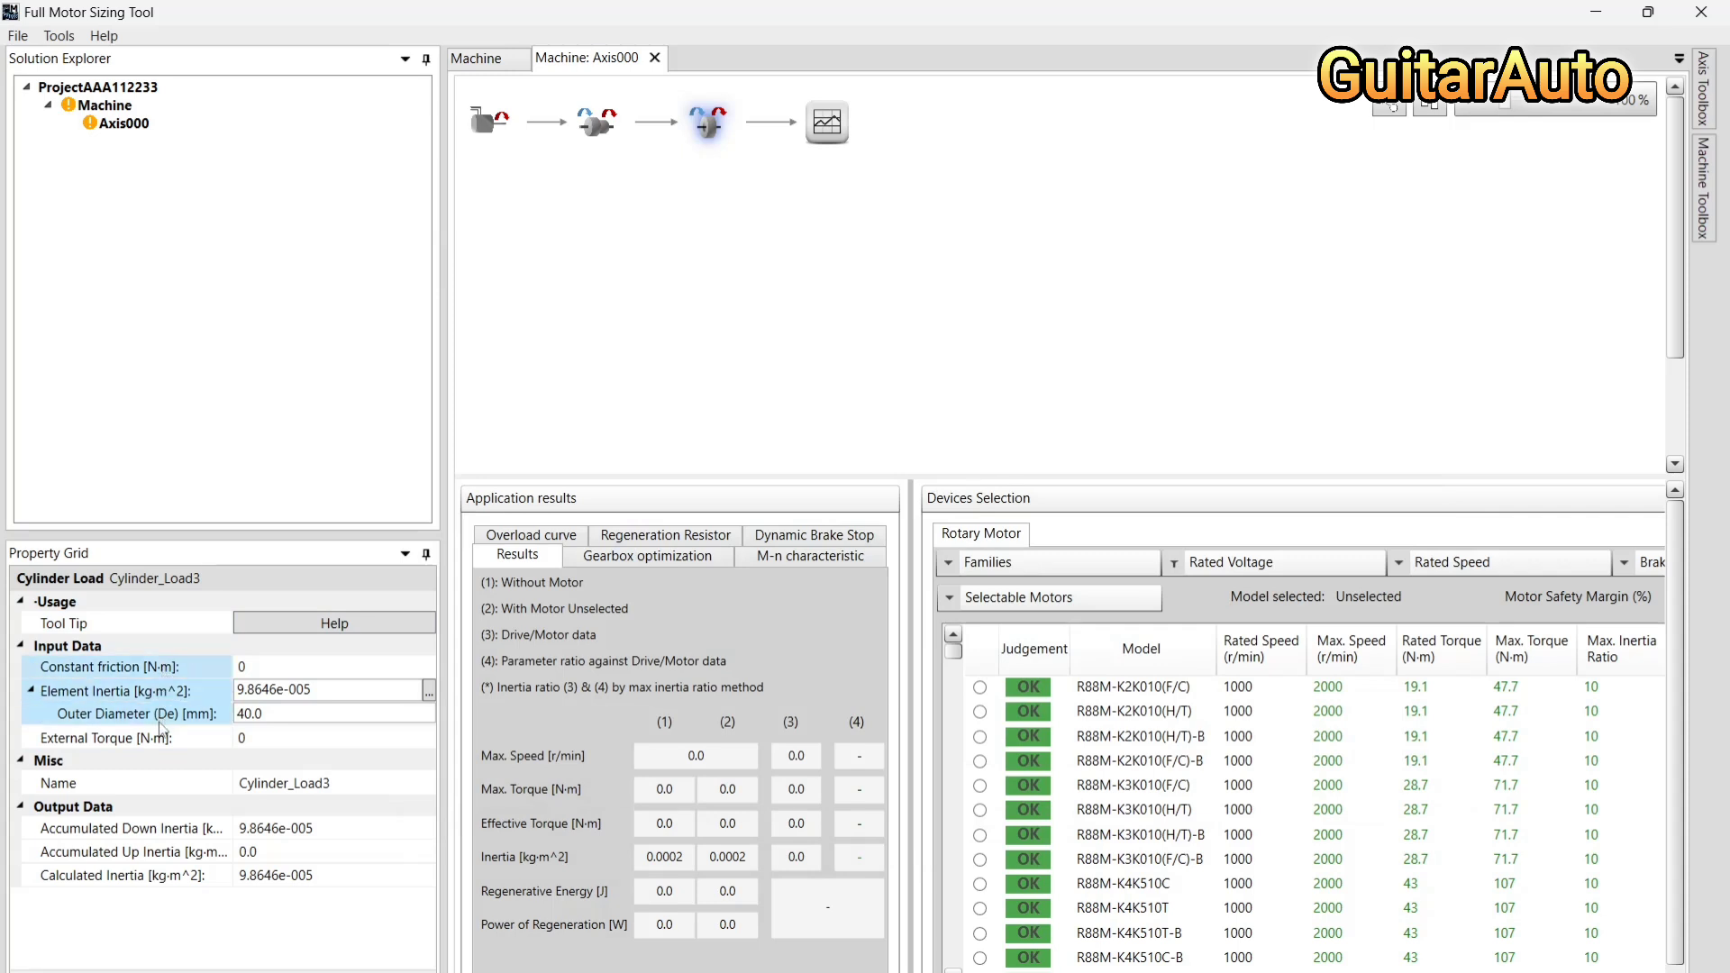
Open the inertia calculator for the cylinder load and set the inner diameter to 20 mm
{"action": "left_click", "coordinate": [79, 741]}
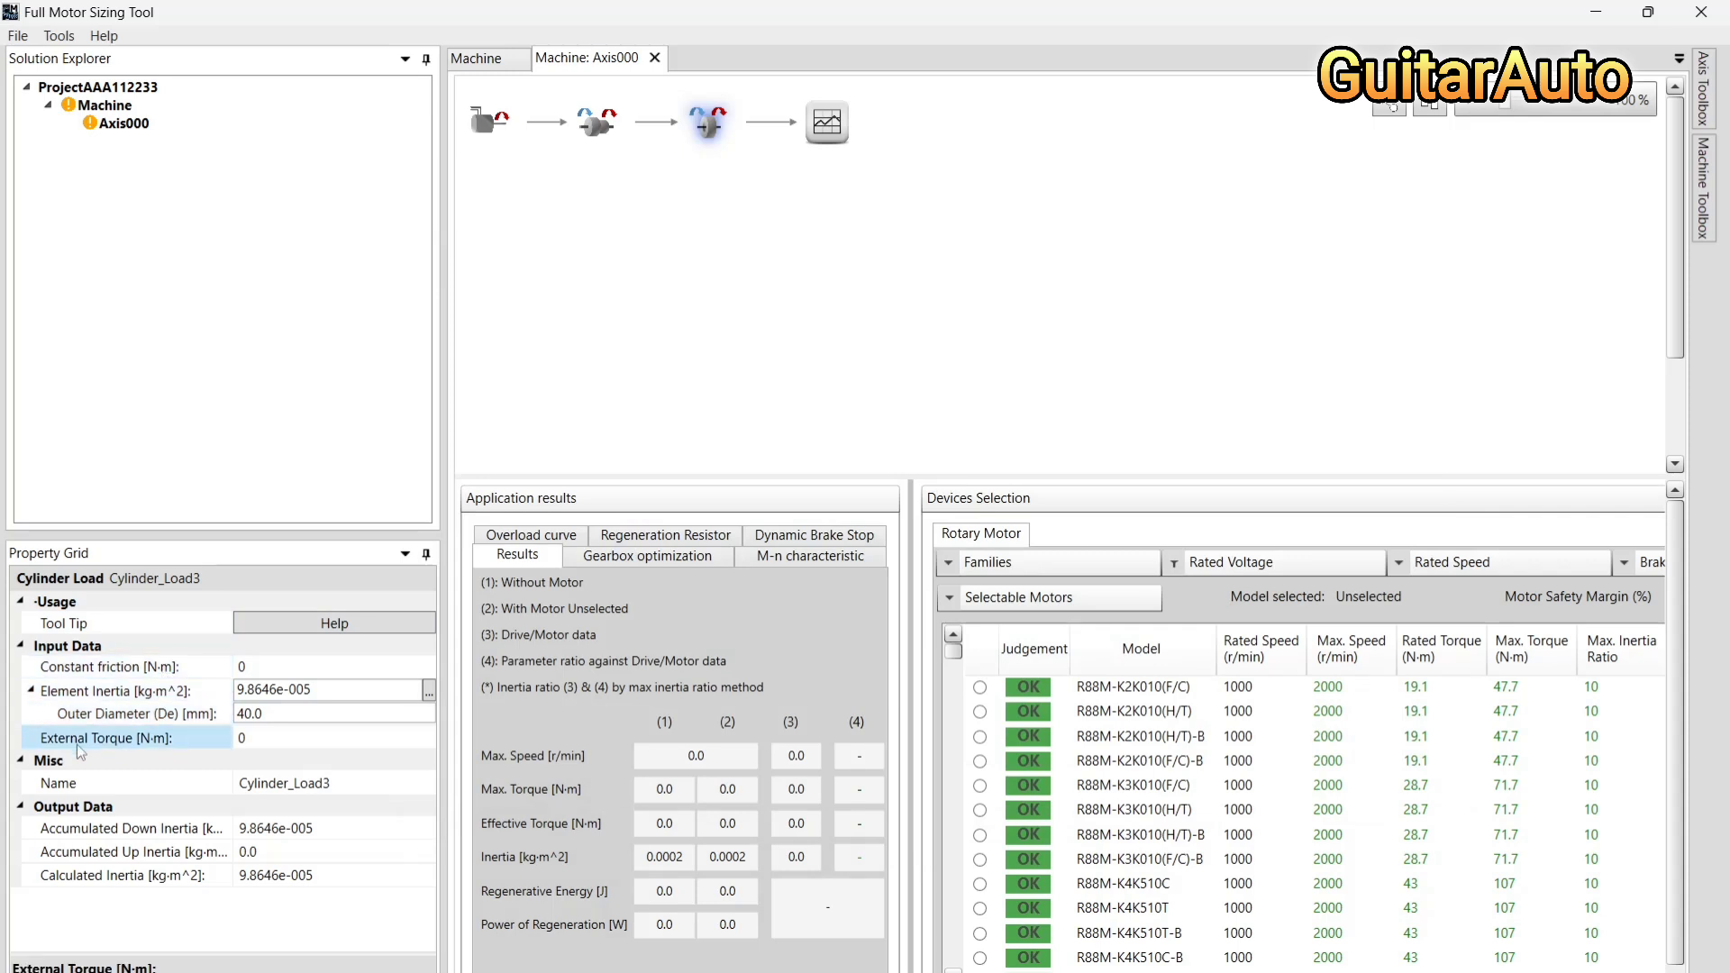
{"action": "left_click", "coordinate": [429, 691]}
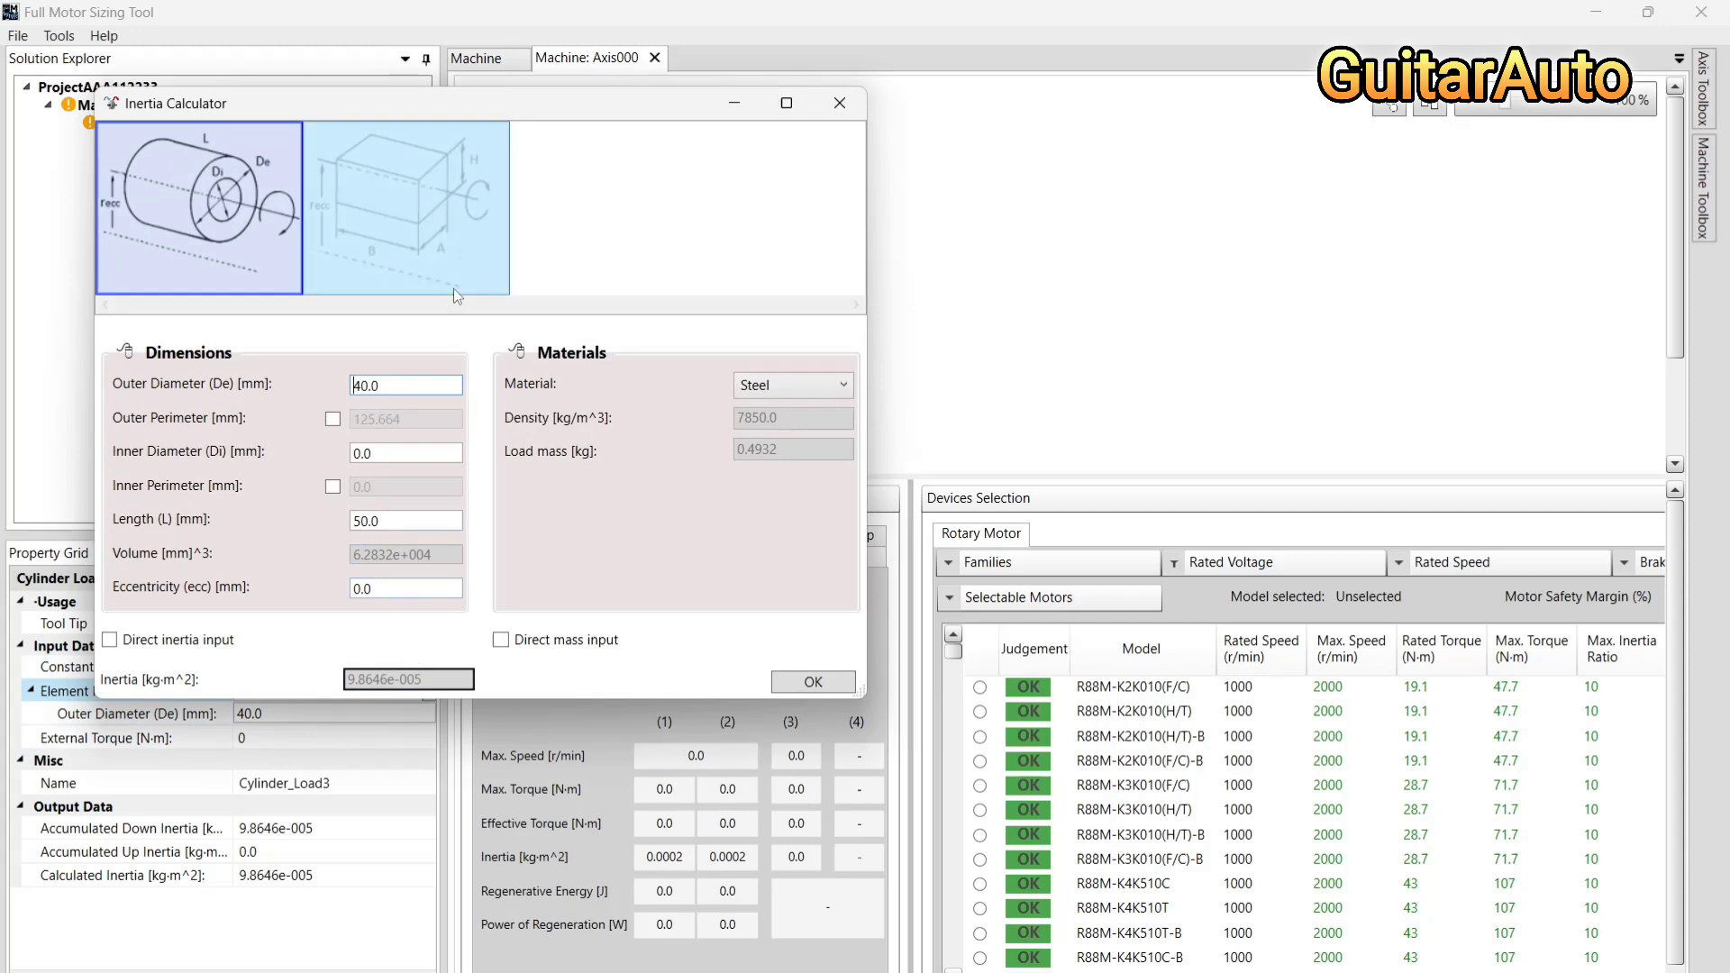
{"action": "left_click_drag", "start_coordinate": [561, 108], "coordinate": [1003, 247]}
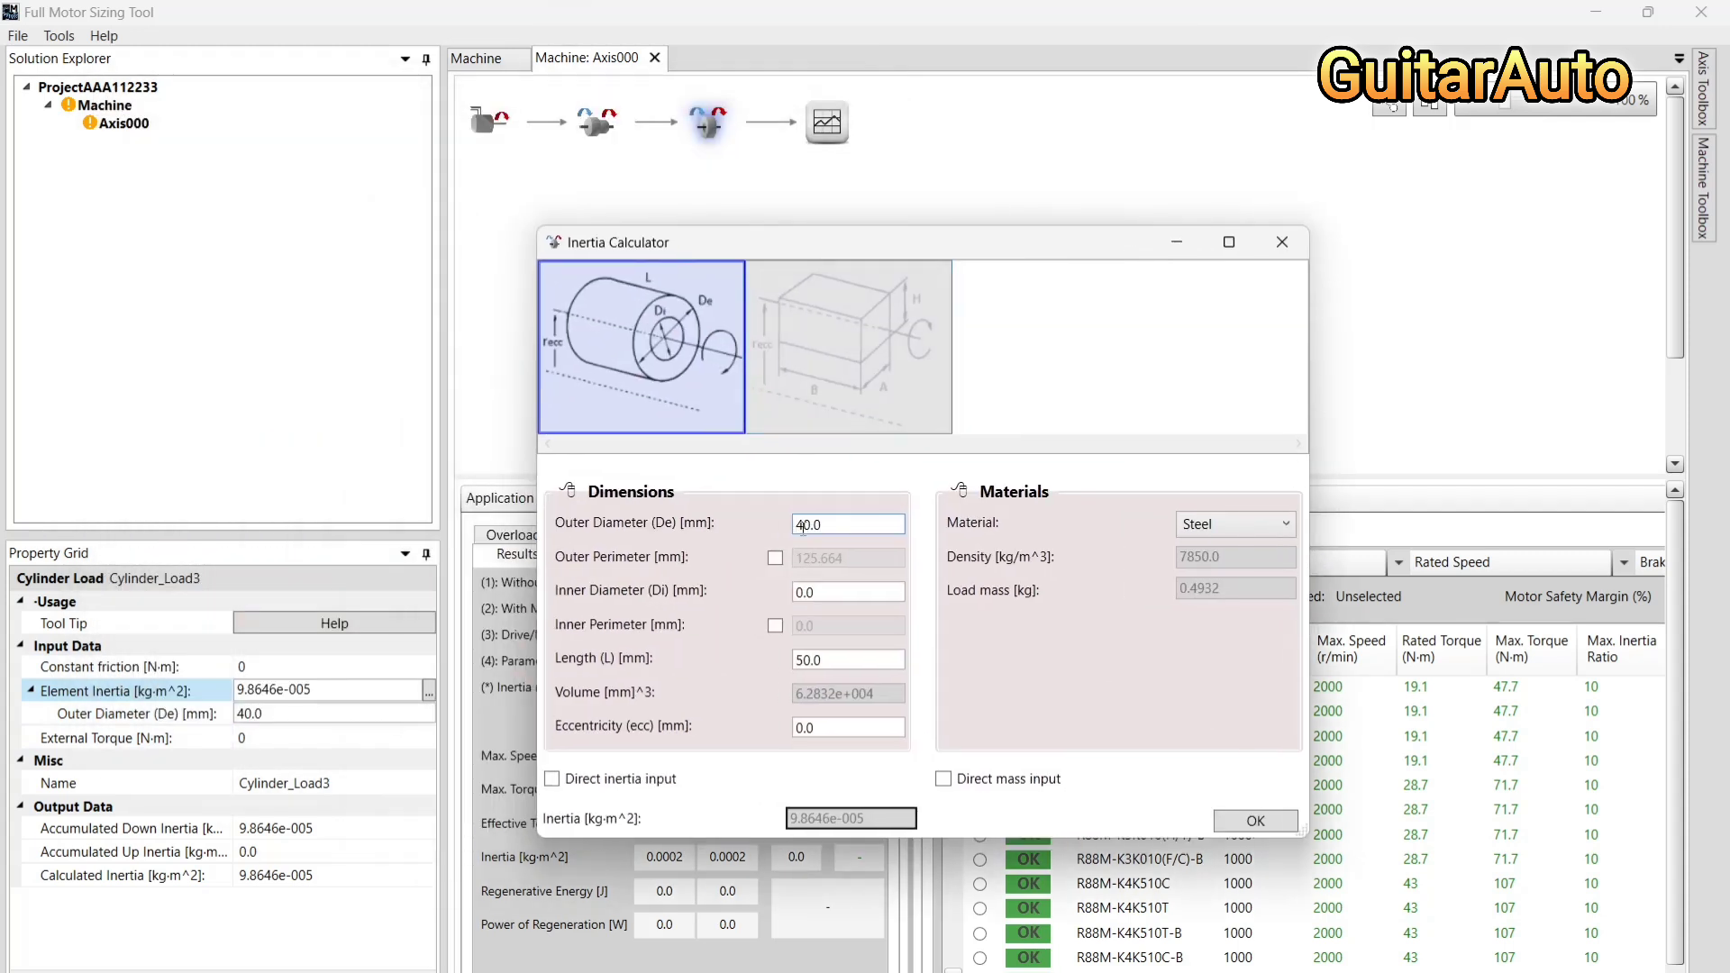
{"action": "left_click", "coordinate": [797, 597]}
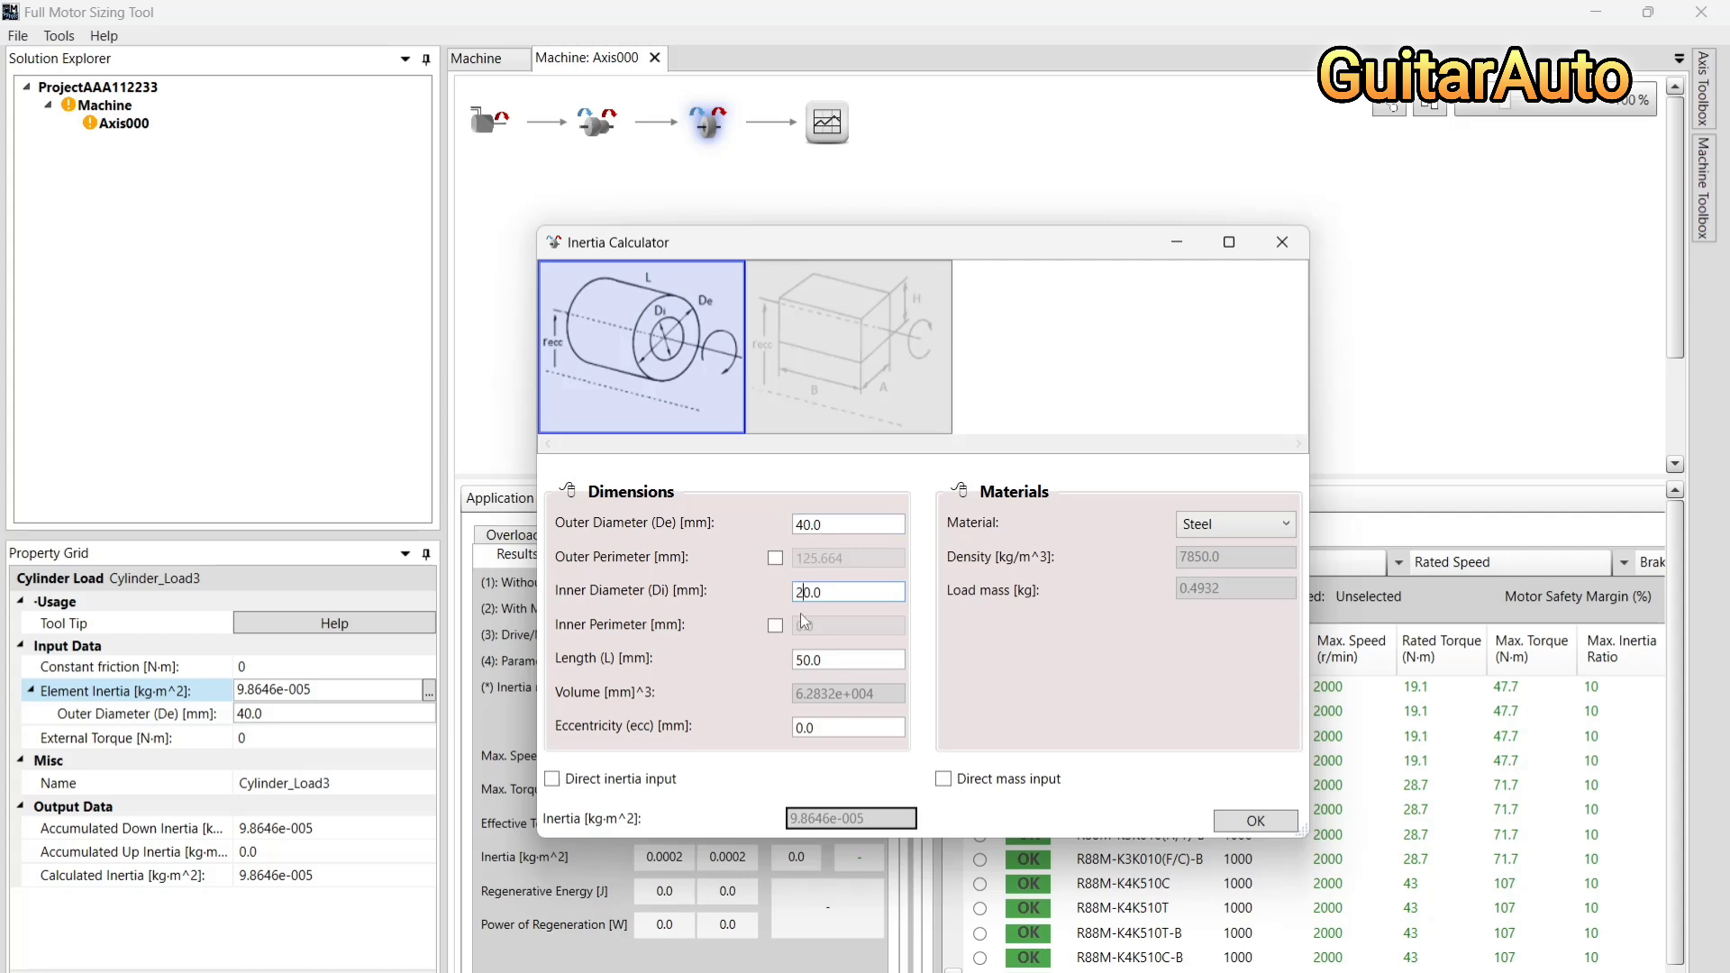
Set the cylinder load's length to 70 mm and its eccentricity to 10 mm
{"action": "left_click", "coordinate": [808, 661]}
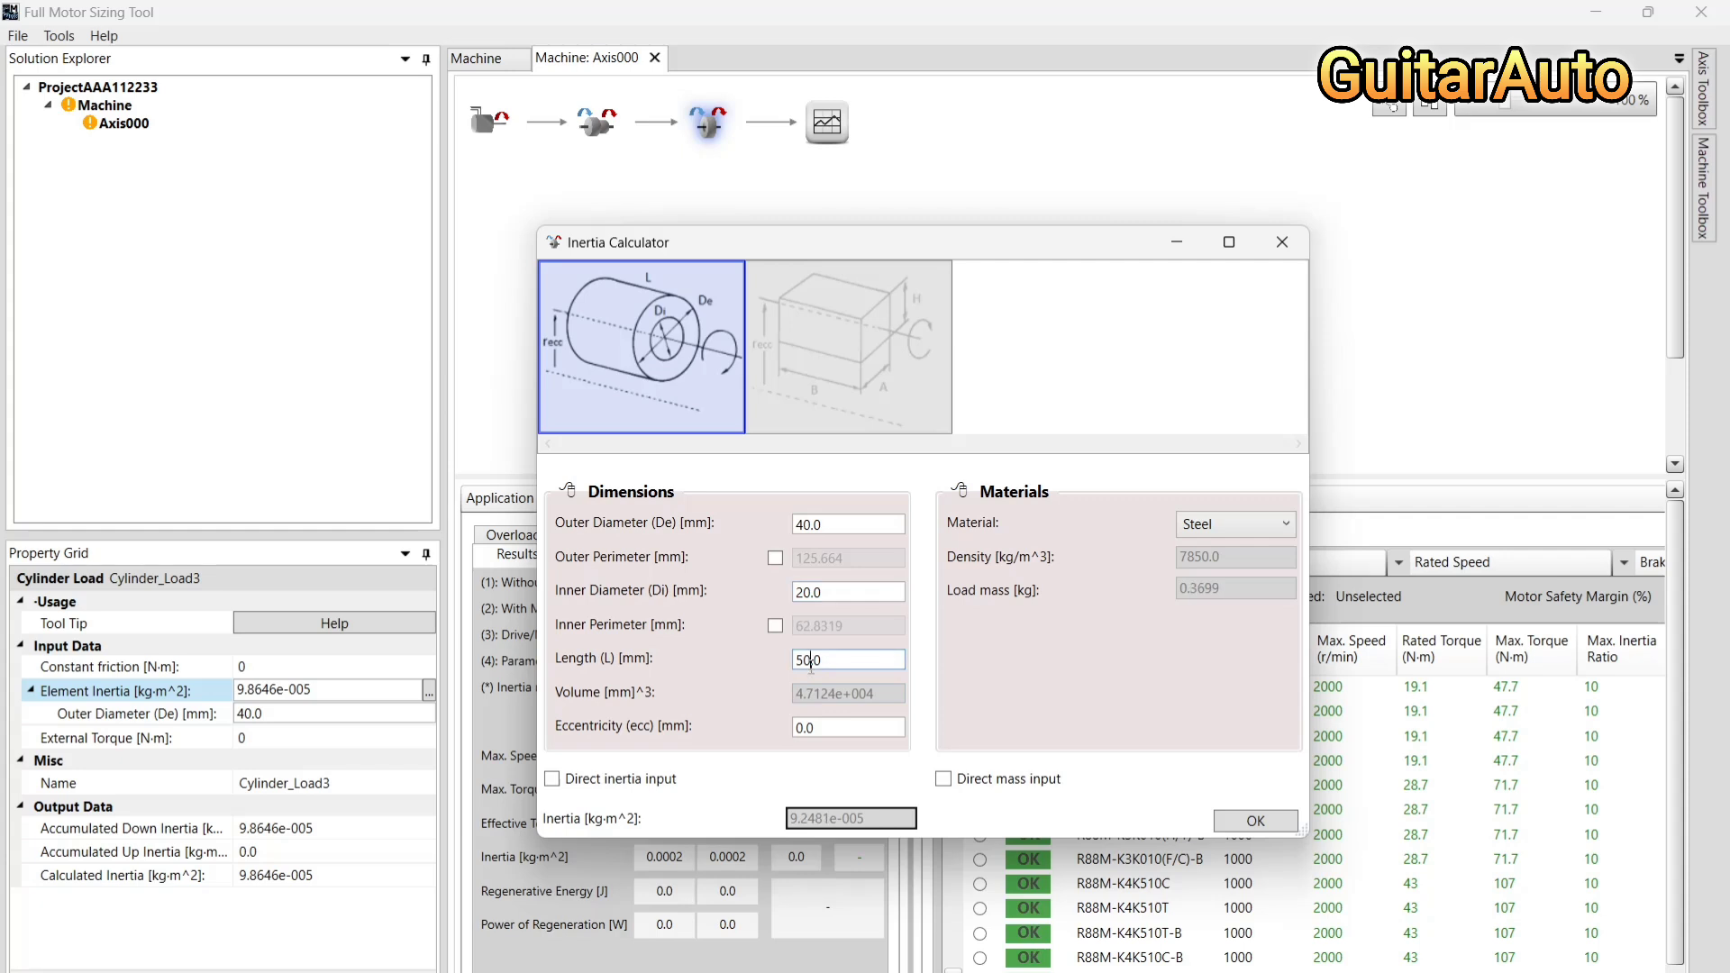
{"action": "key", "text": "BackSpace"}
{"action": "type", "text": "7"}
{"action": "left_click", "coordinate": [801, 727]}
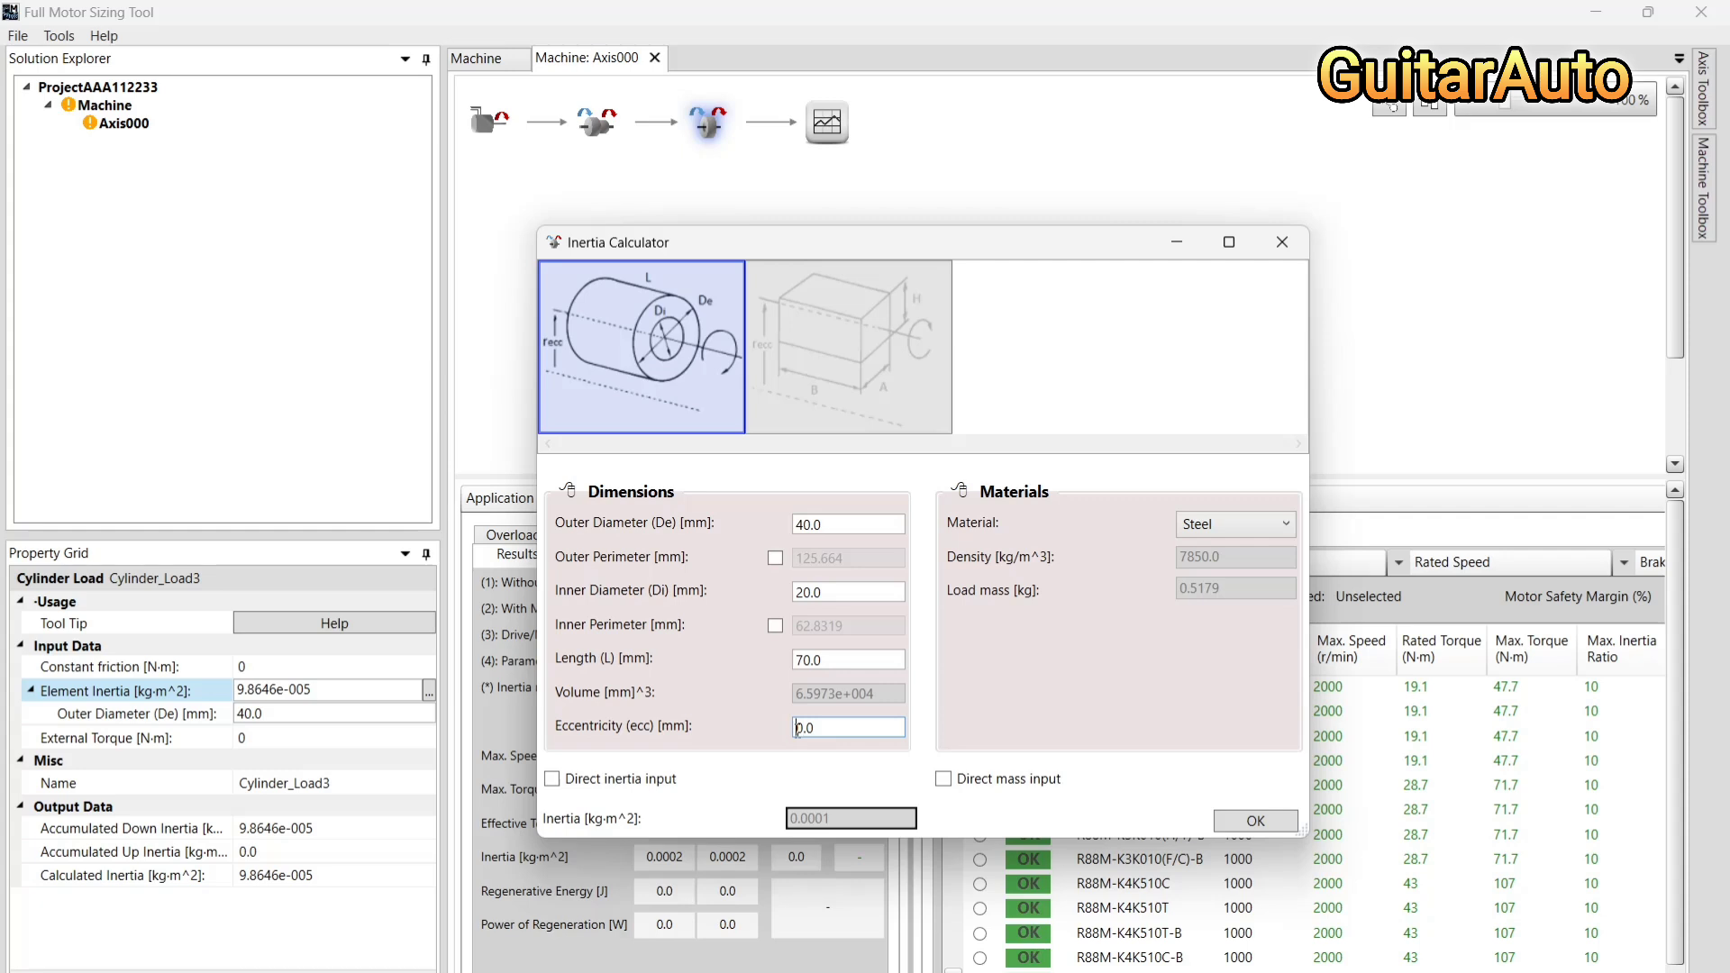
{"action": "type", "text": "1"}
{"action": "left_click", "coordinate": [665, 338]}
Try the direct inertia input and direct mass input options in the cylinder load's inertia calculator
{"action": "left_click", "coordinate": [642, 779]}
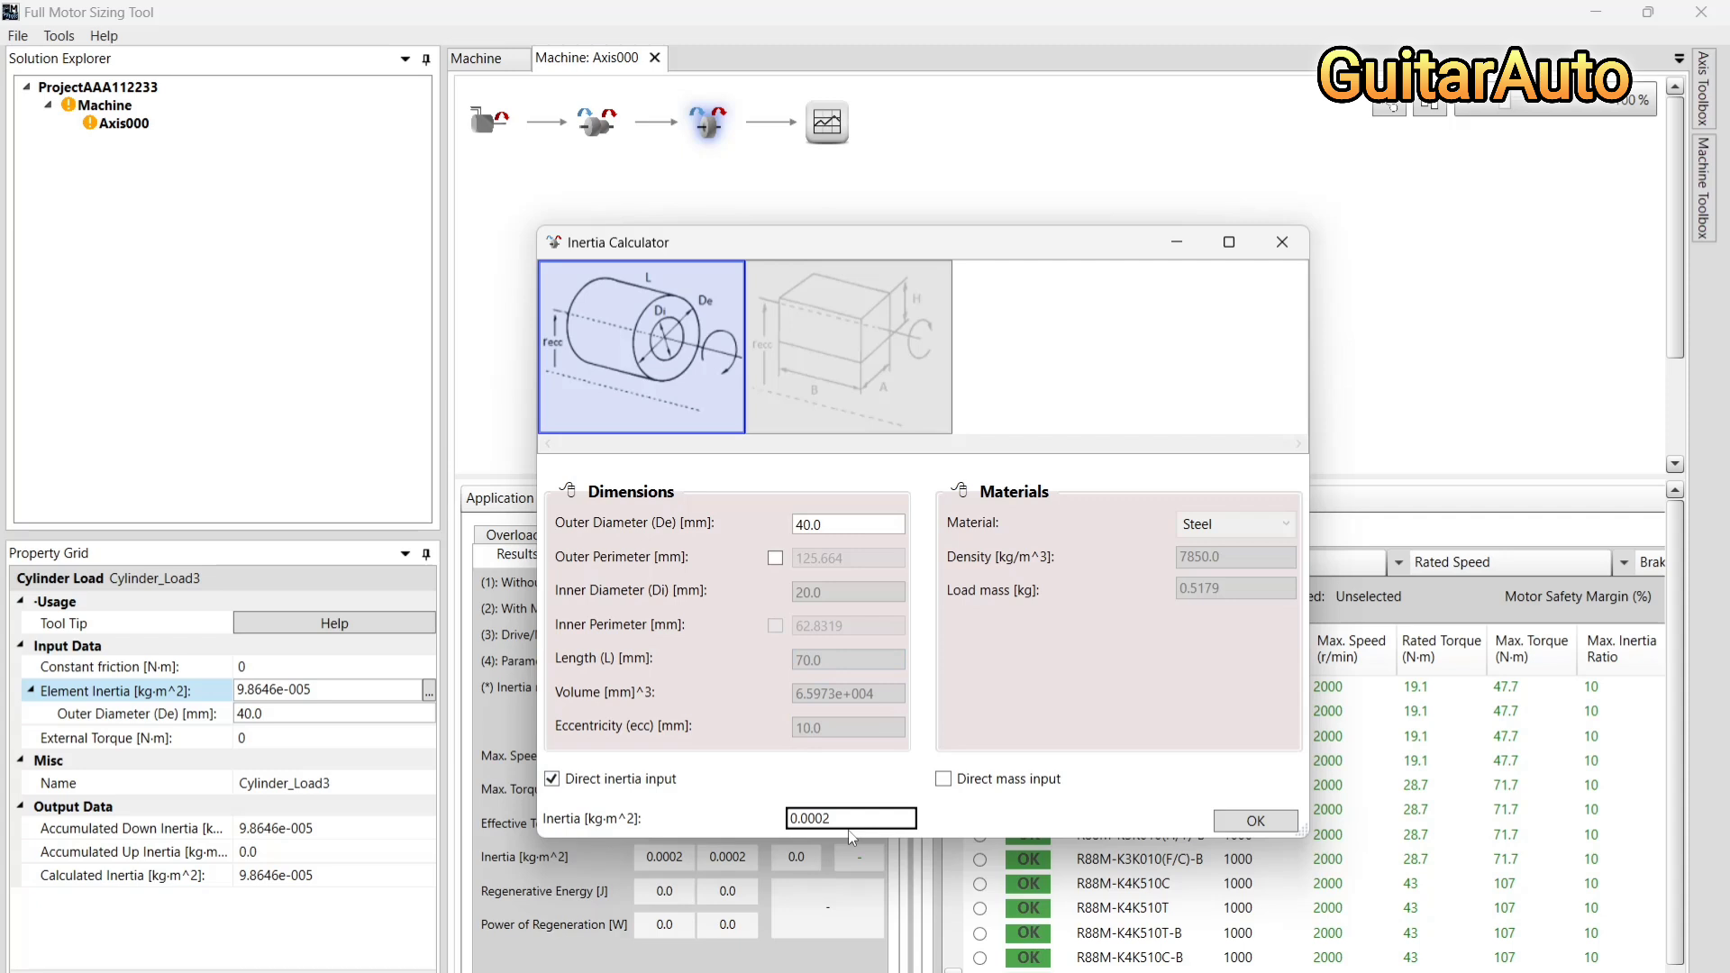
{"action": "left_click", "coordinate": [552, 779]}
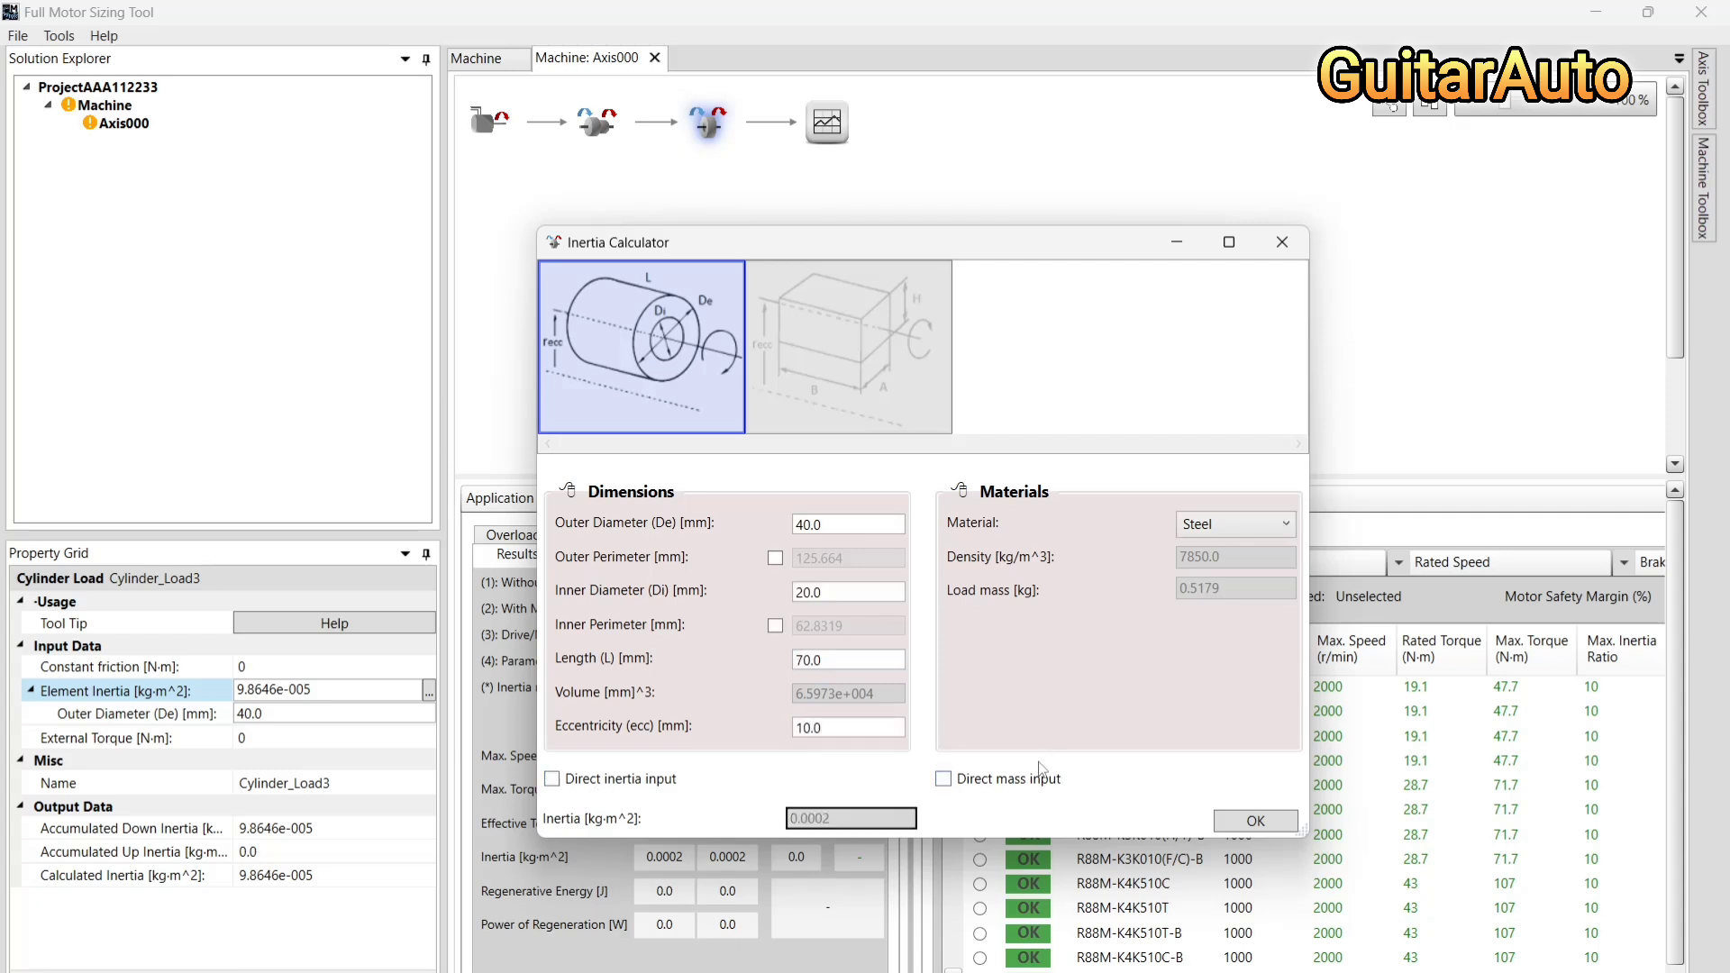
{"action": "left_click", "coordinate": [995, 784]}
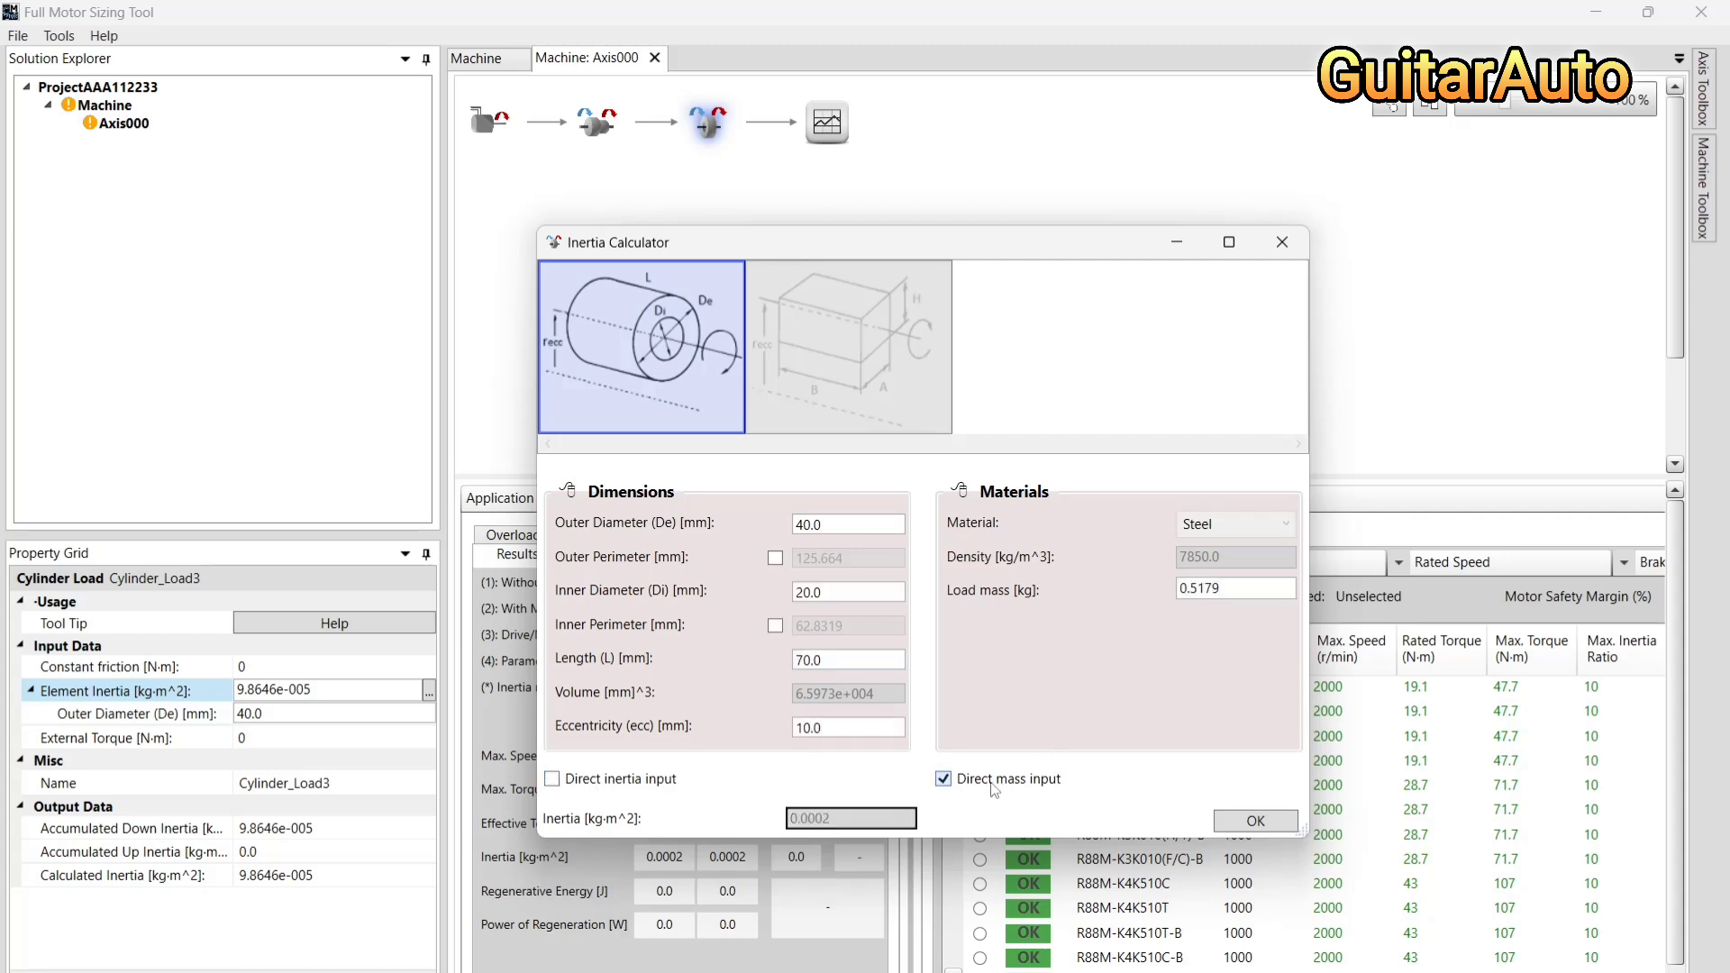
{"action": "left_click", "coordinate": [995, 790]}
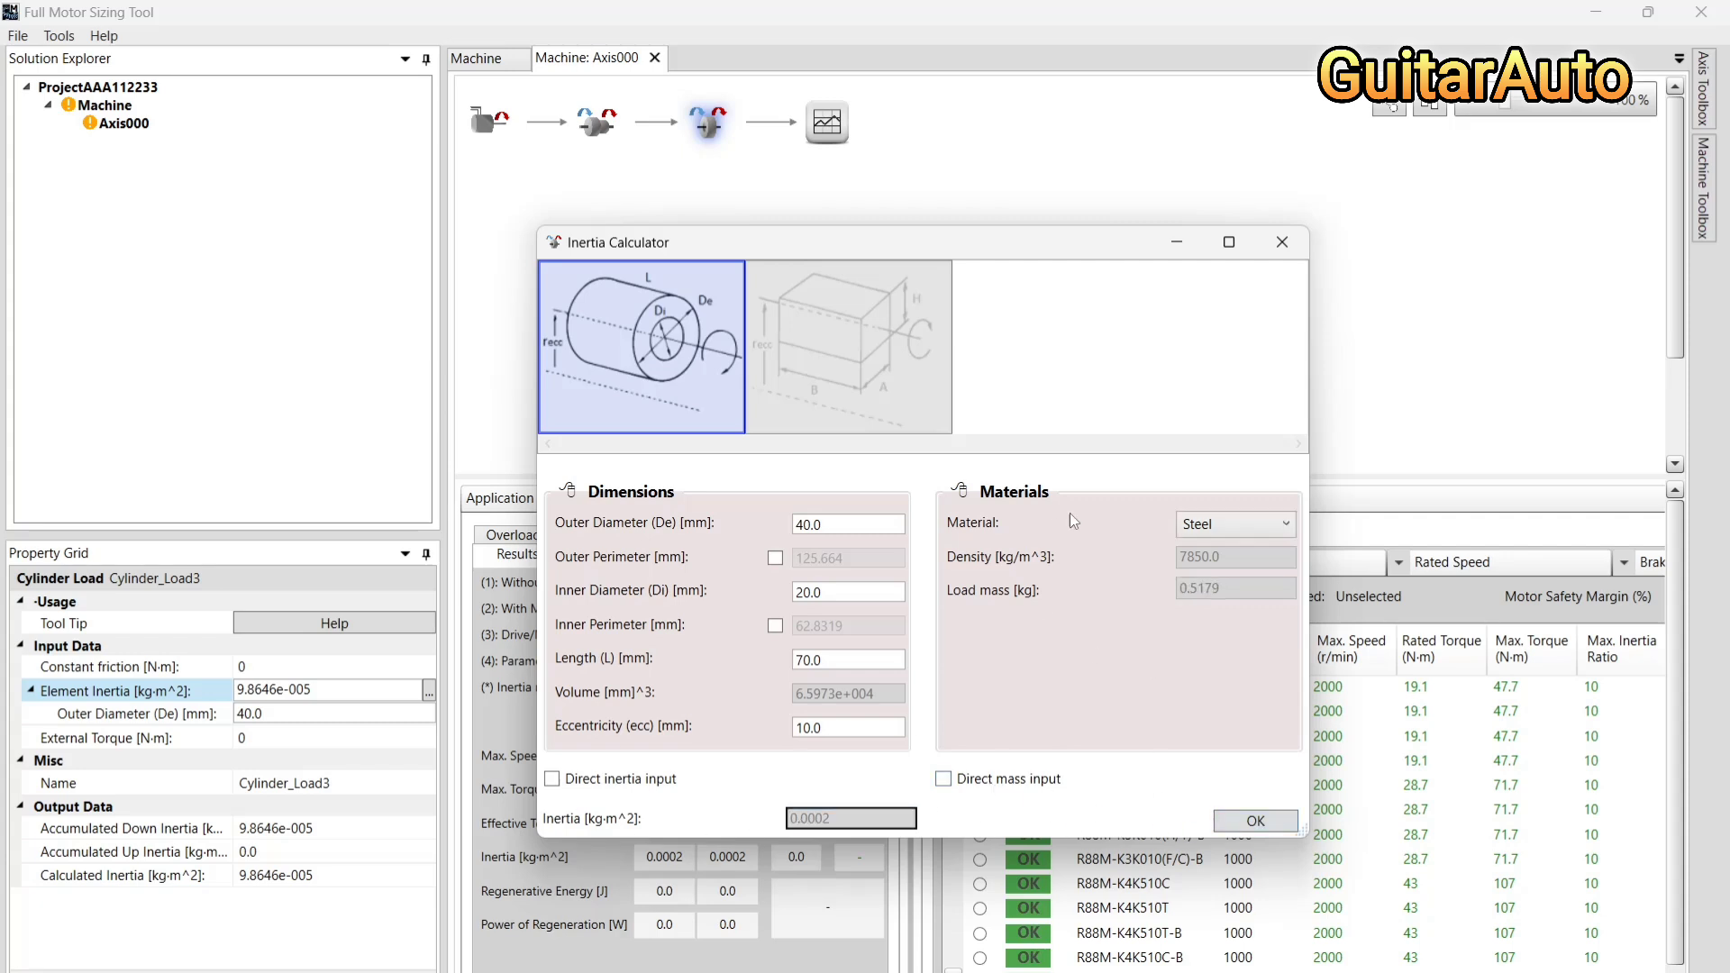
Apply the calculated inertia to the cylinder load and set its external torque to 5 N·m
{"action": "left_click", "coordinate": [1255, 821]}
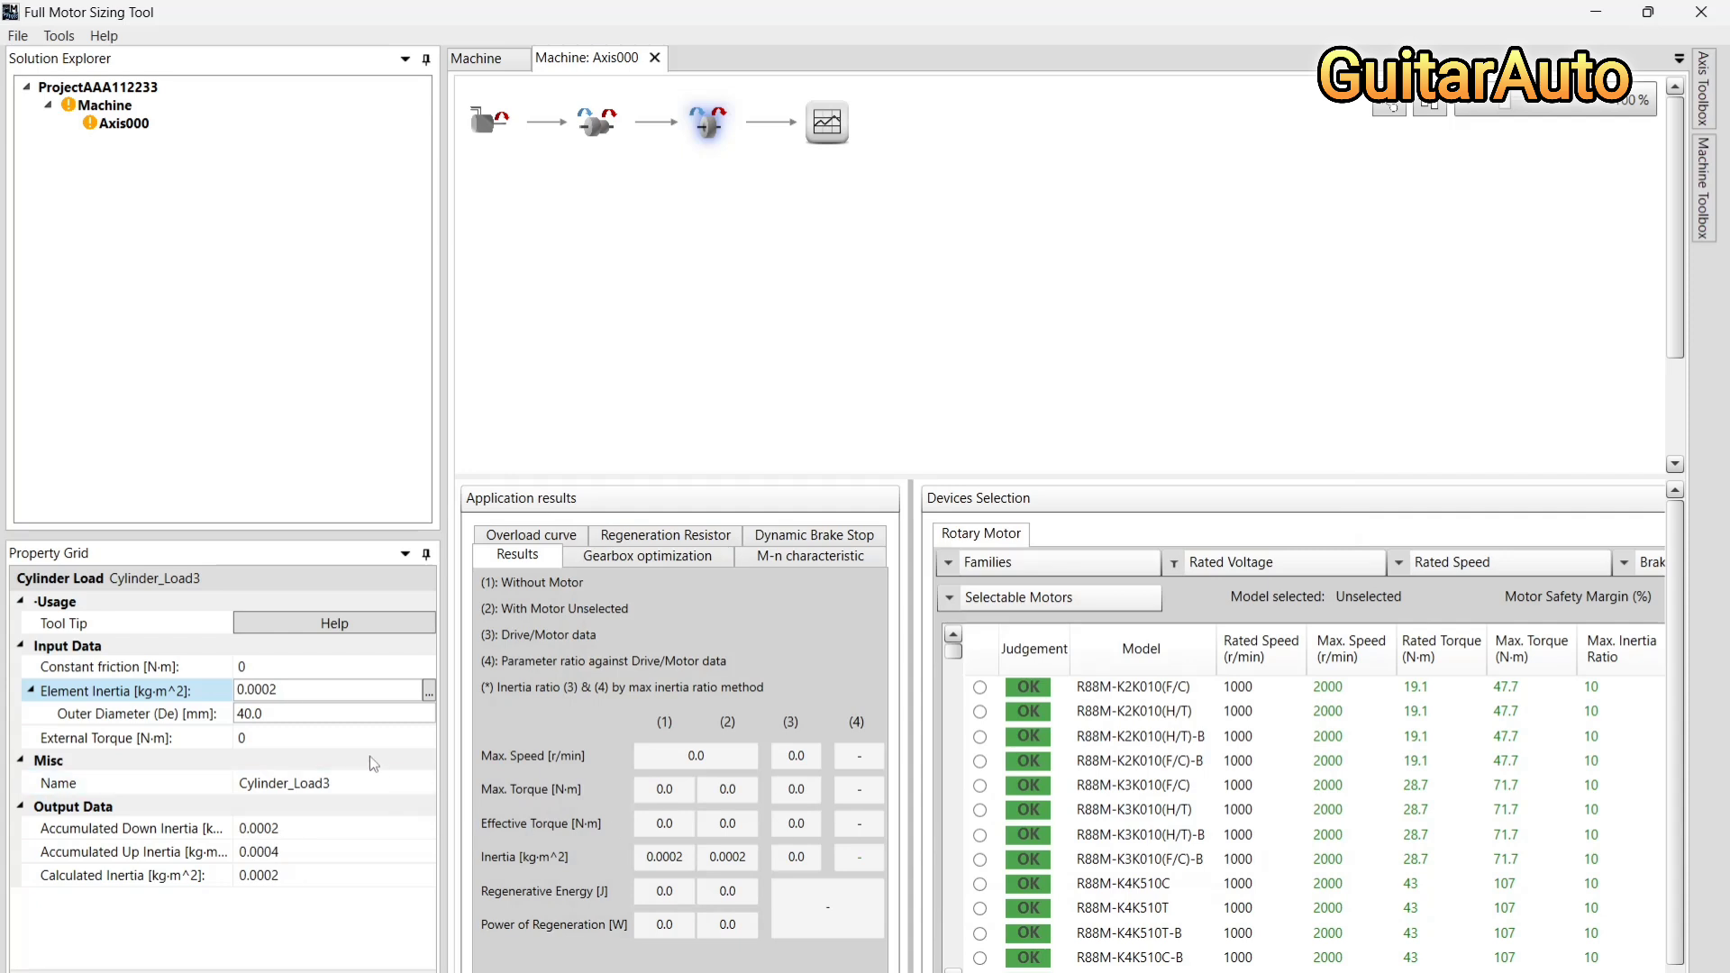
{"action": "left_click", "coordinate": [186, 743]}
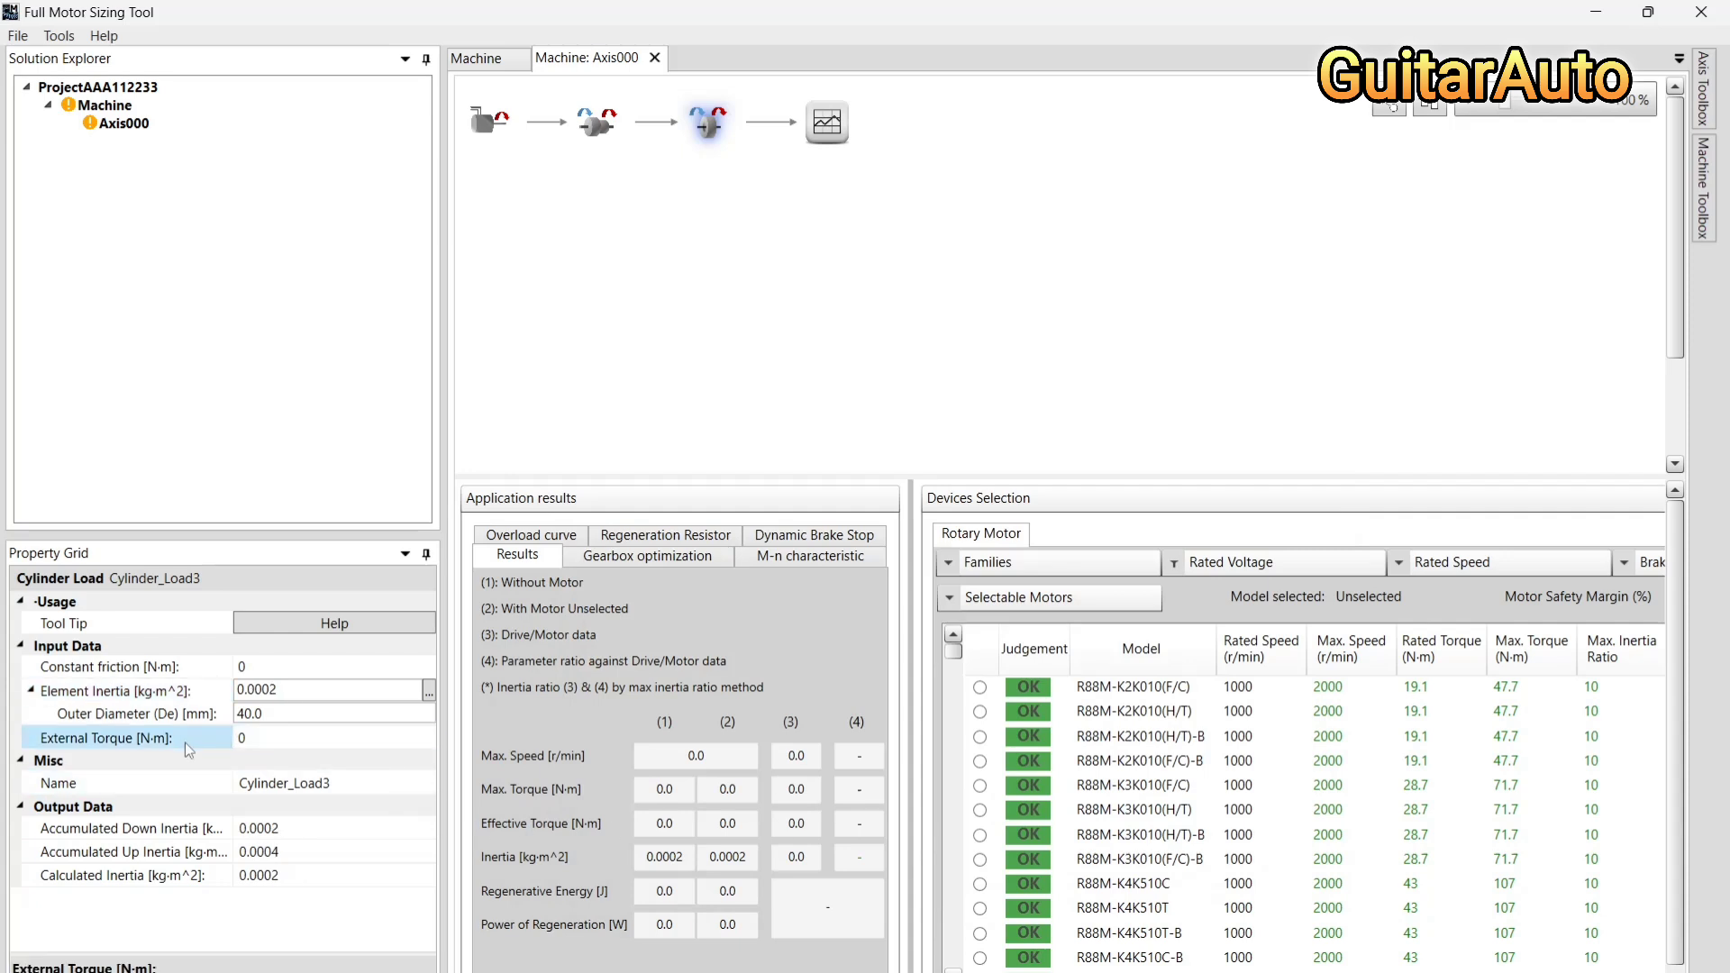
{"action": "left_click", "coordinate": [153, 716]}
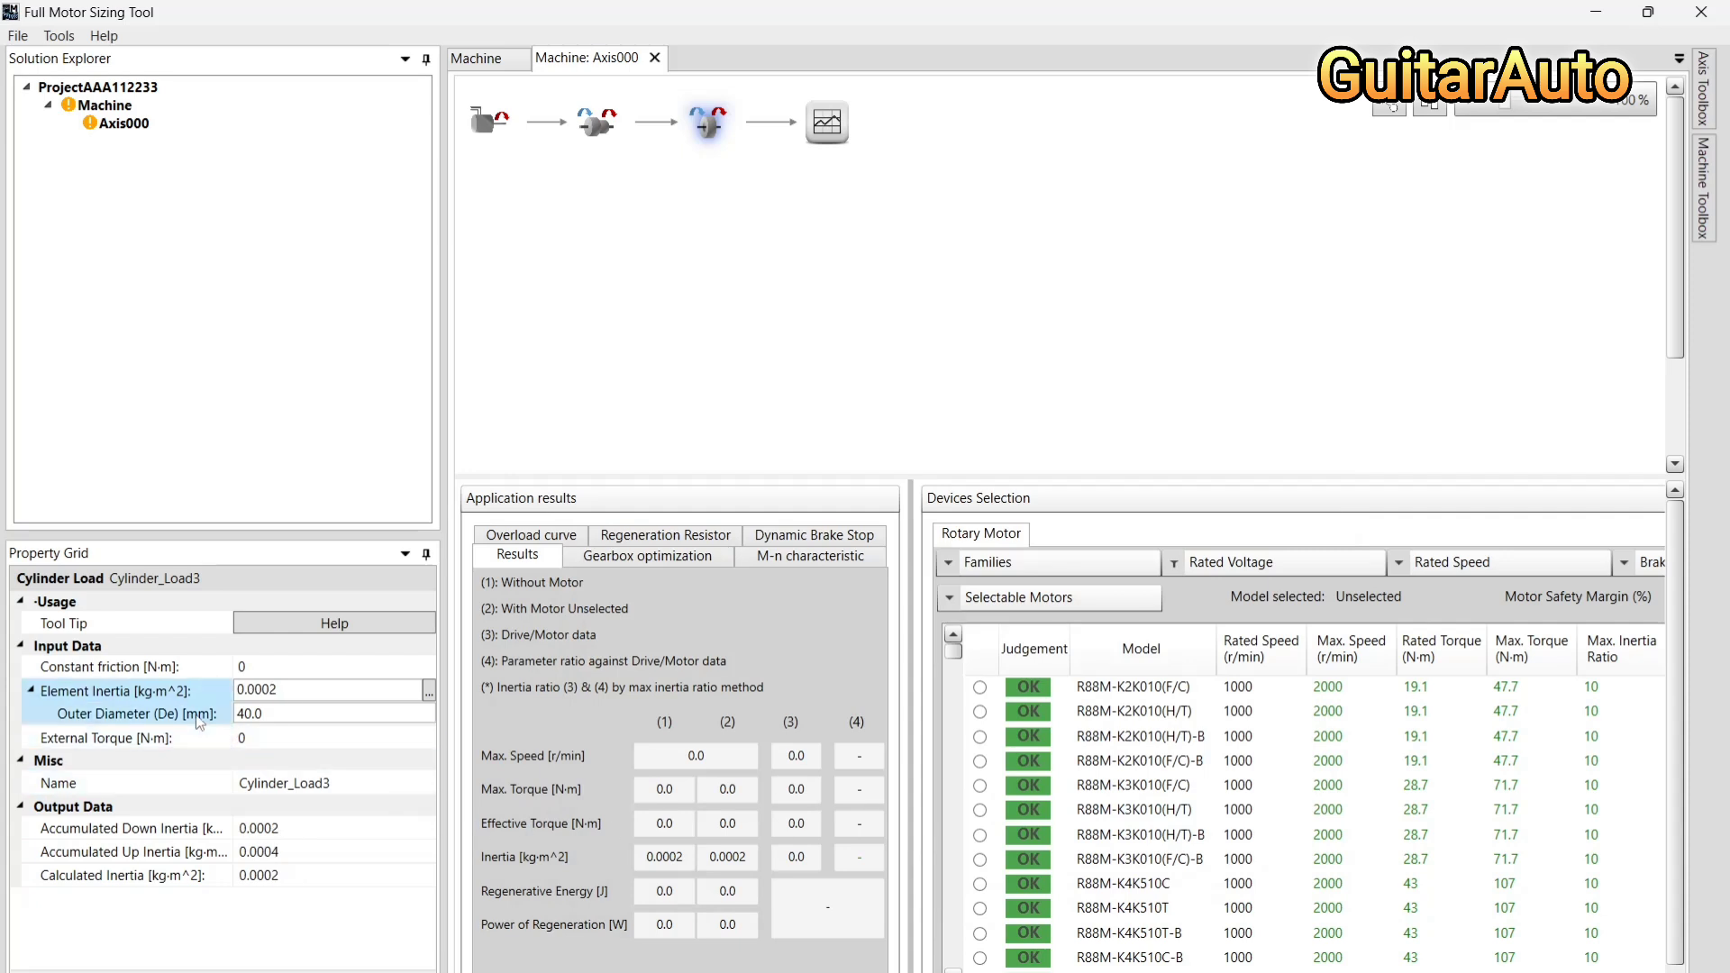
{"action": "left_click", "coordinate": [115, 744]}
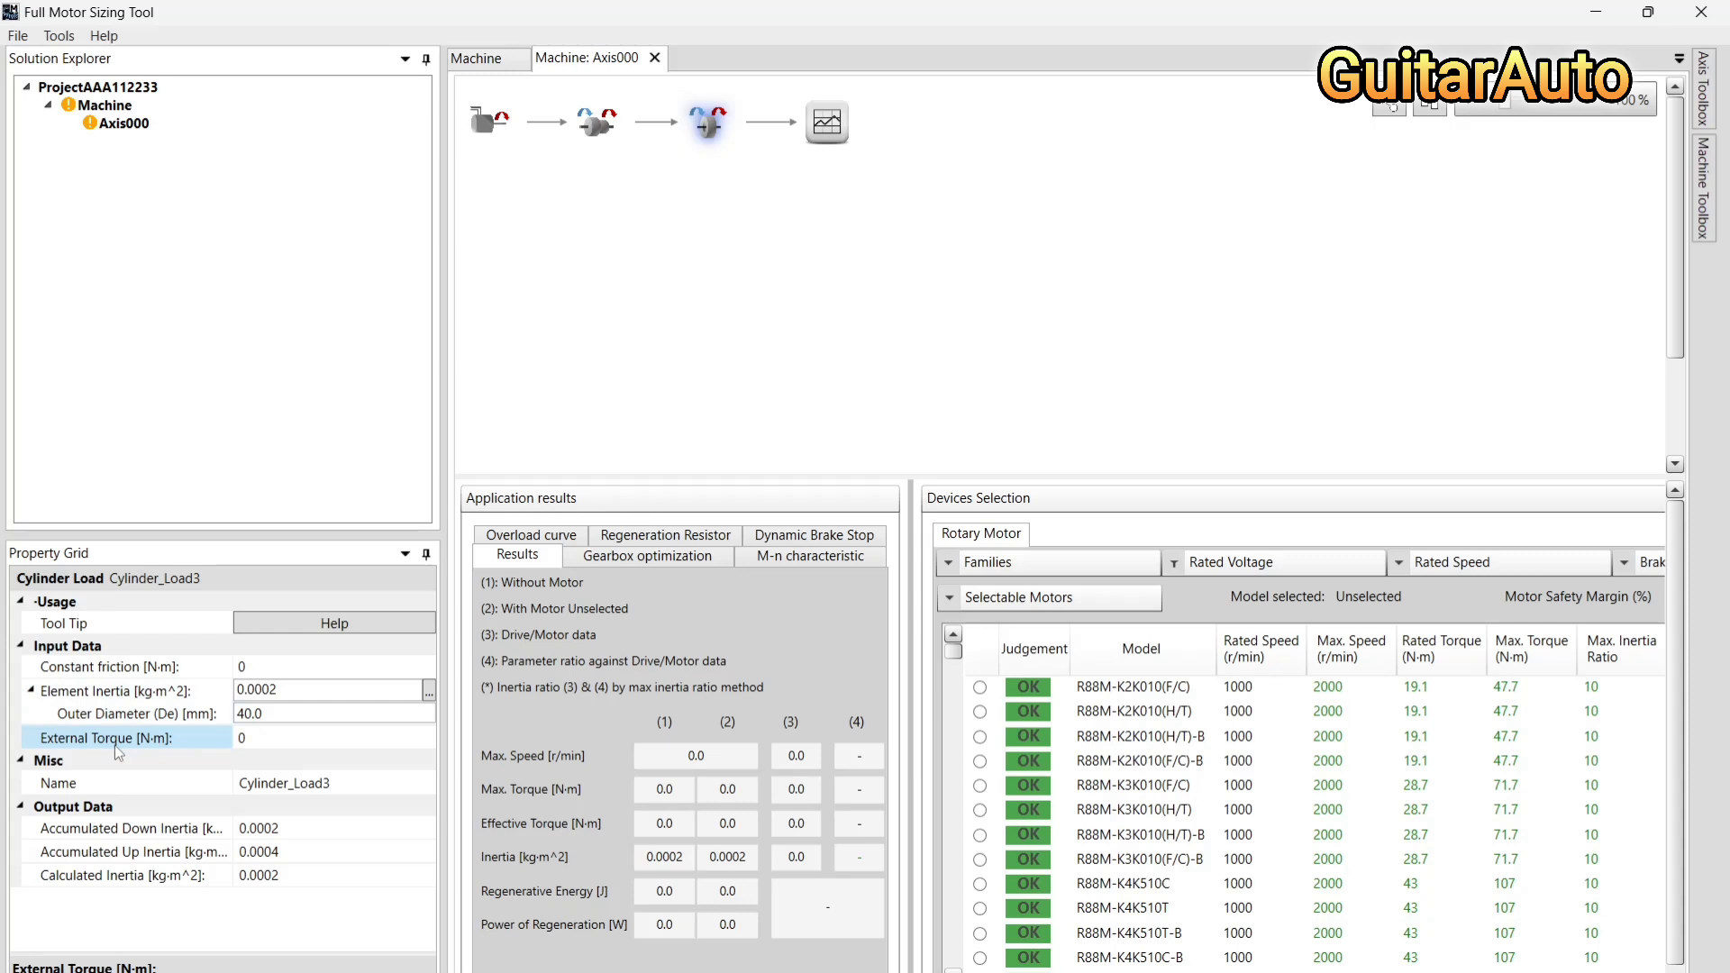
{"action": "left_click", "coordinate": [115, 744]}
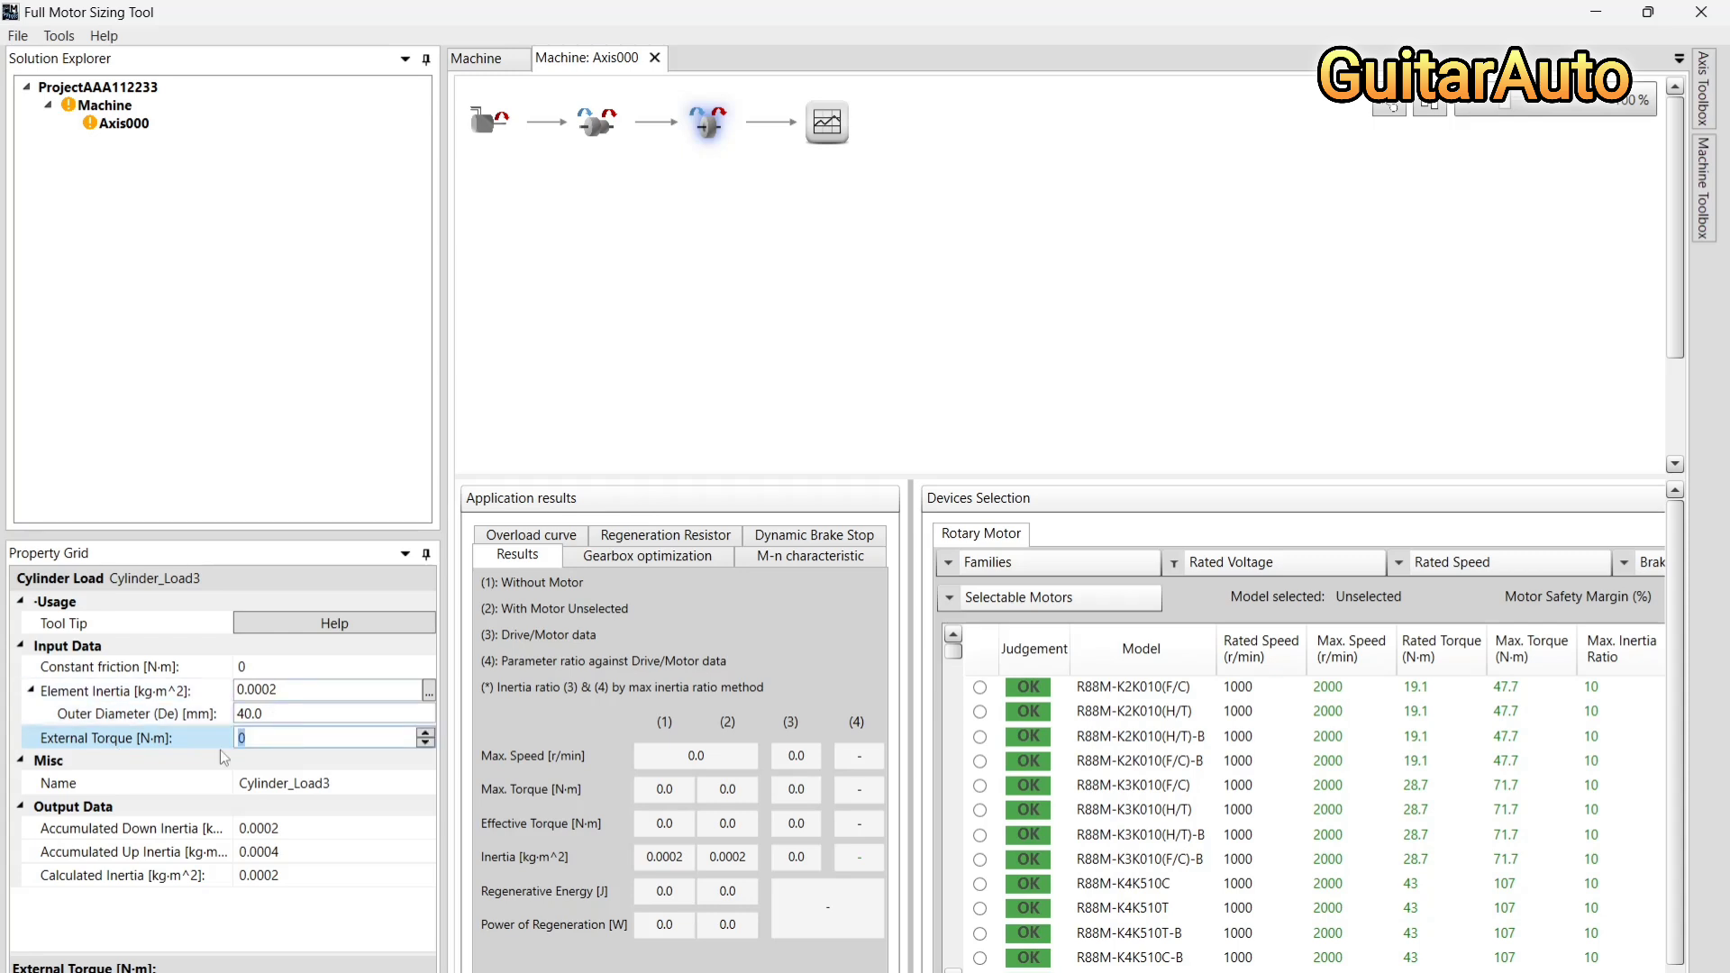
{"action": "key", "text": "Up"}
{"action": "key", "text": "Up"}
{"action": "key", "text": "Up"}
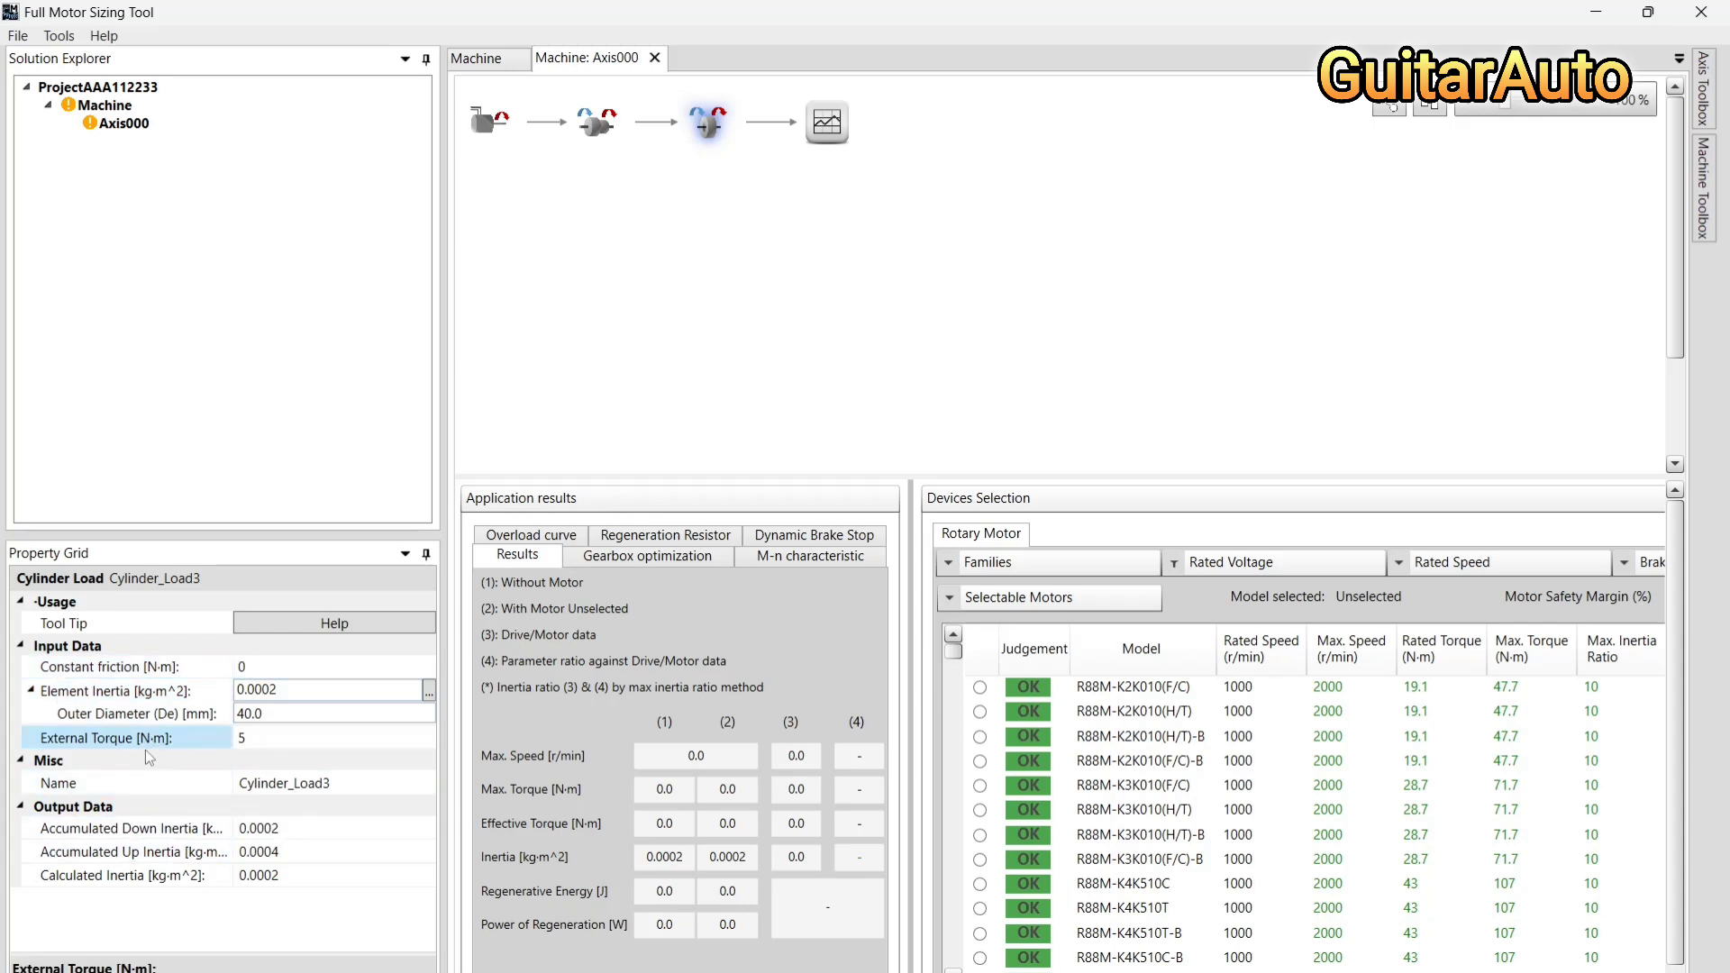
{"action": "key", "text": "Down"}
Review the motor, gear reducer and cylinder load in the axis diagram and examine the cylinder load's input data
{"action": "scroll", "coordinate": [1538, 119], "scroll_direction": "up", "scroll_amount": 2}
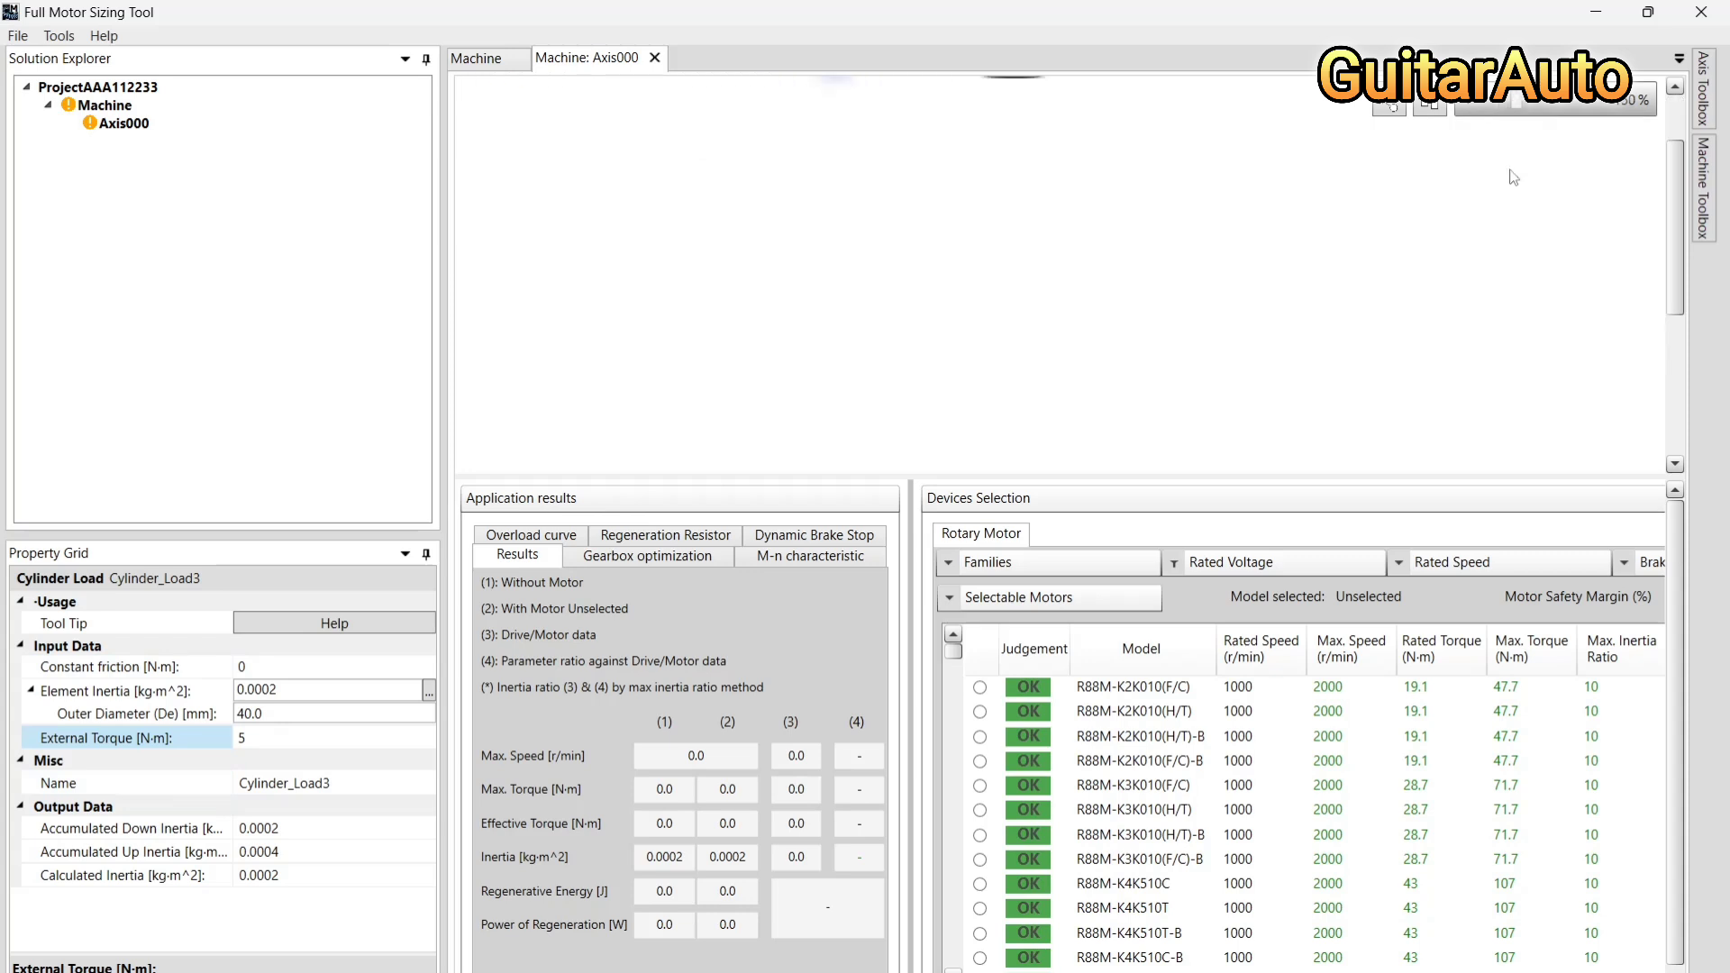
{"action": "left_click_drag", "start_coordinate": [1676, 311], "coordinate": [1681, 200]}
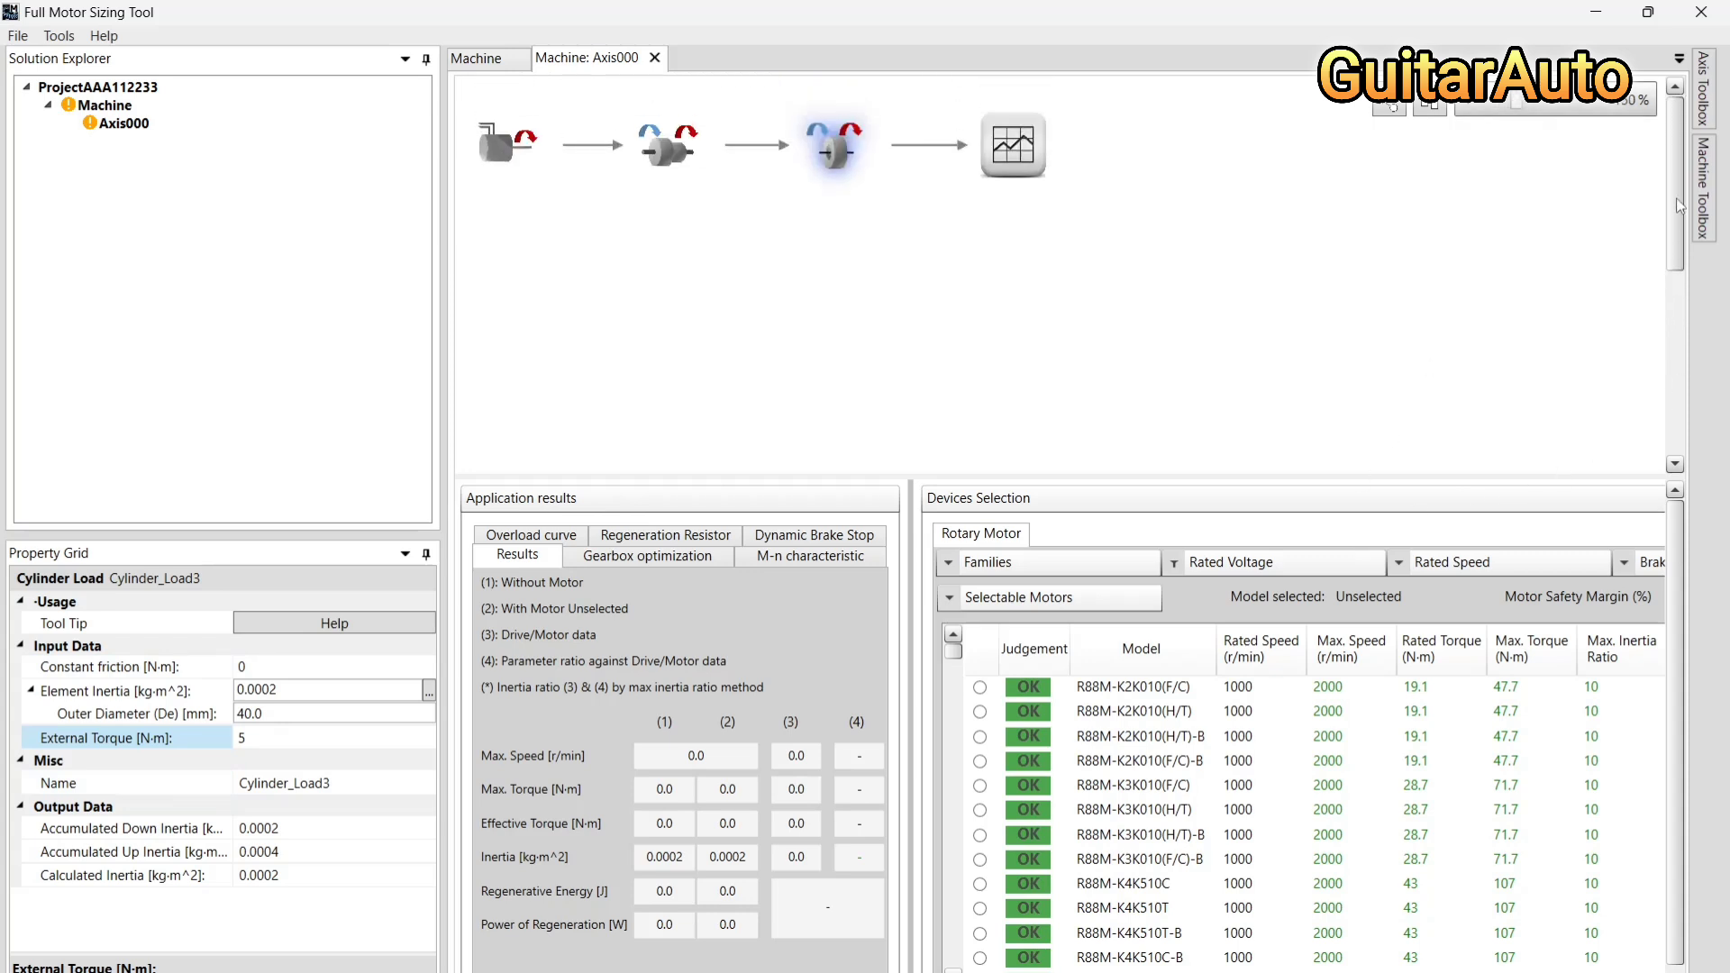
{"action": "scroll", "coordinate": [1552, 117], "scroll_direction": "up", "scroll_amount": 1}
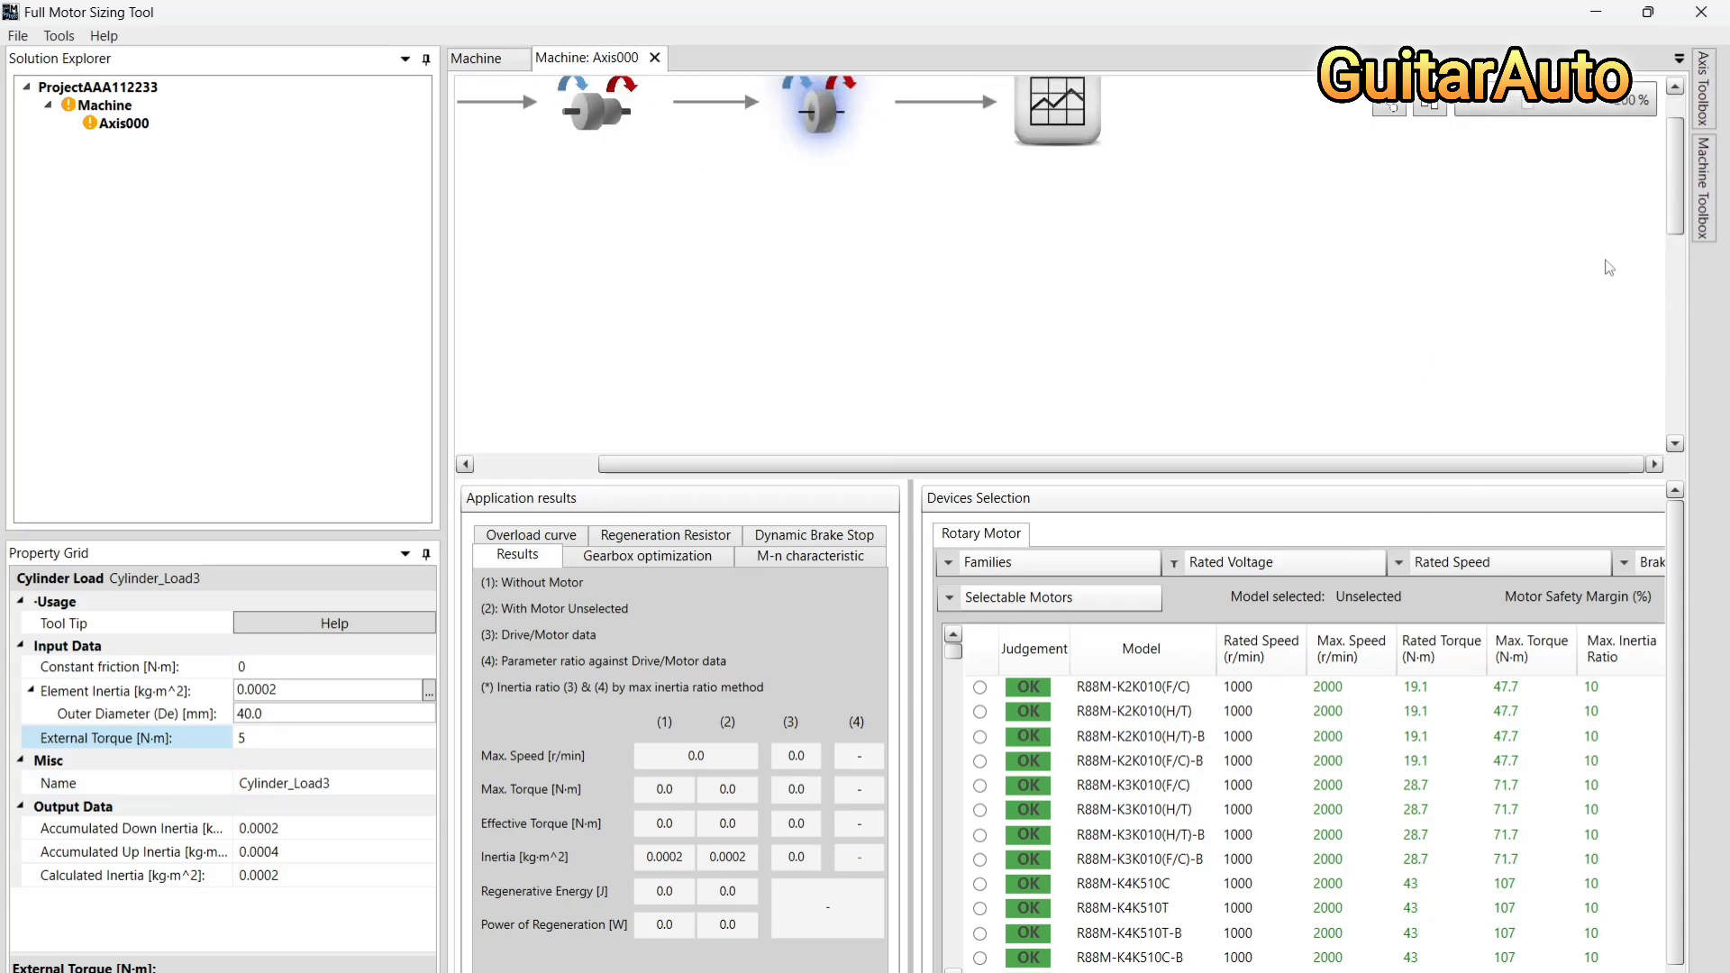
{"action": "left_click_drag", "start_coordinate": [1673, 214], "coordinate": [1676, 147]}
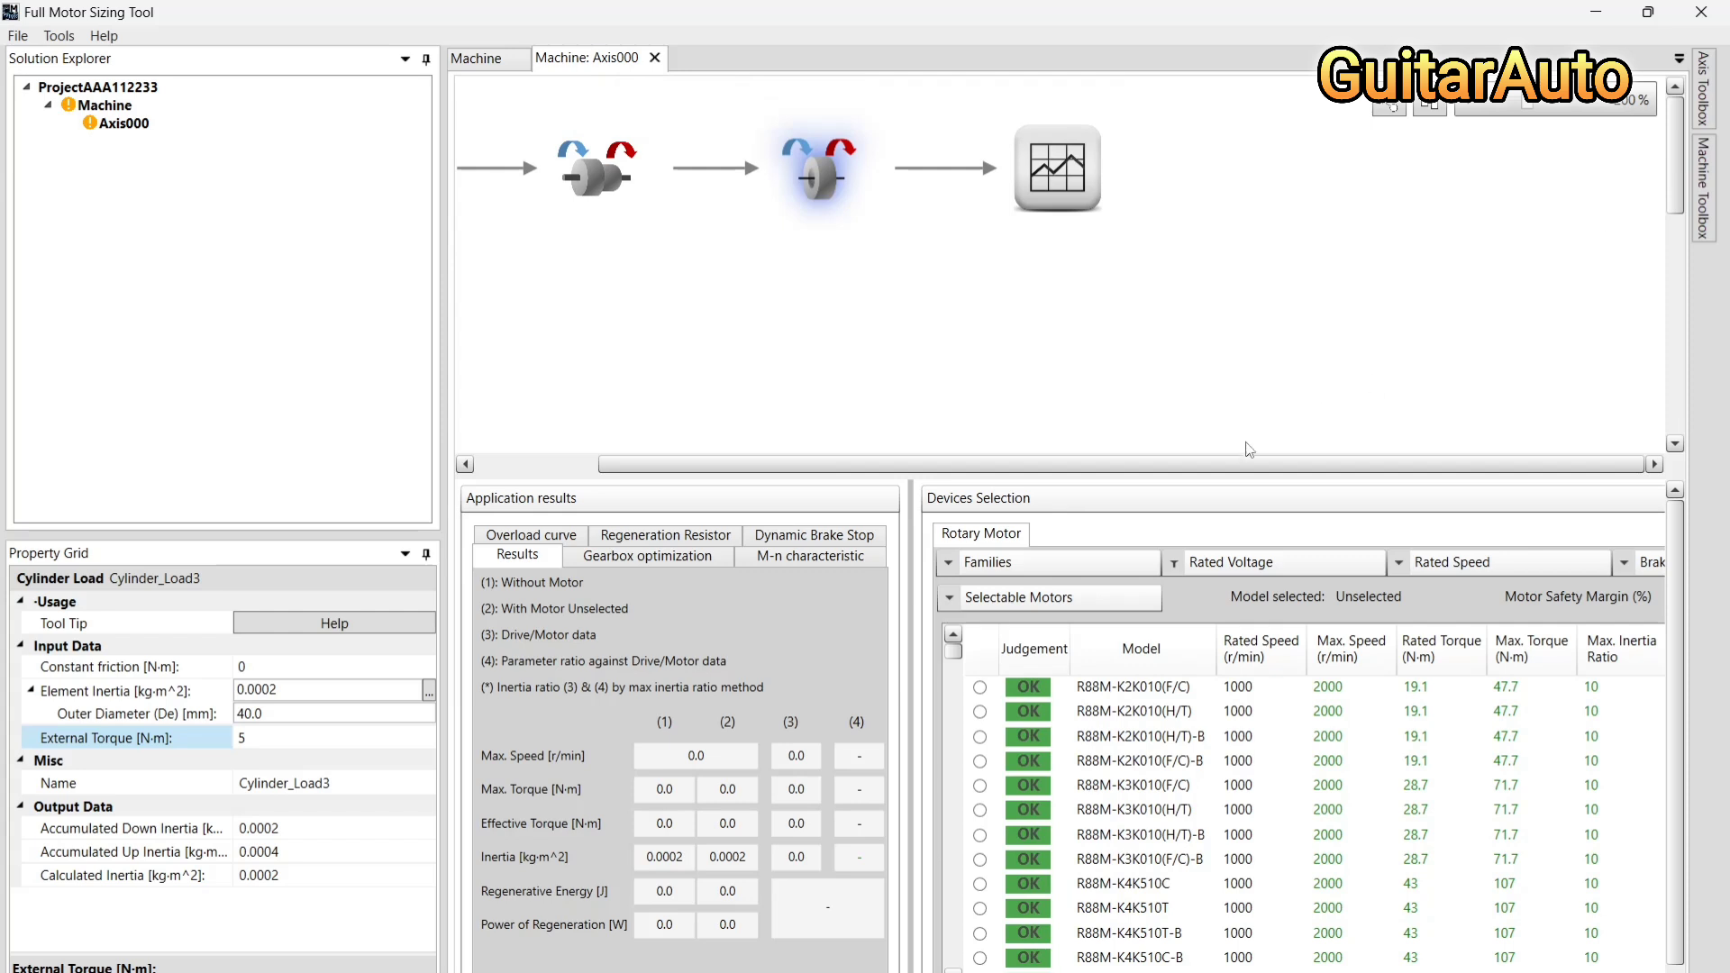
{"action": "left_click_drag", "start_coordinate": [1220, 462], "coordinate": [1062, 468]}
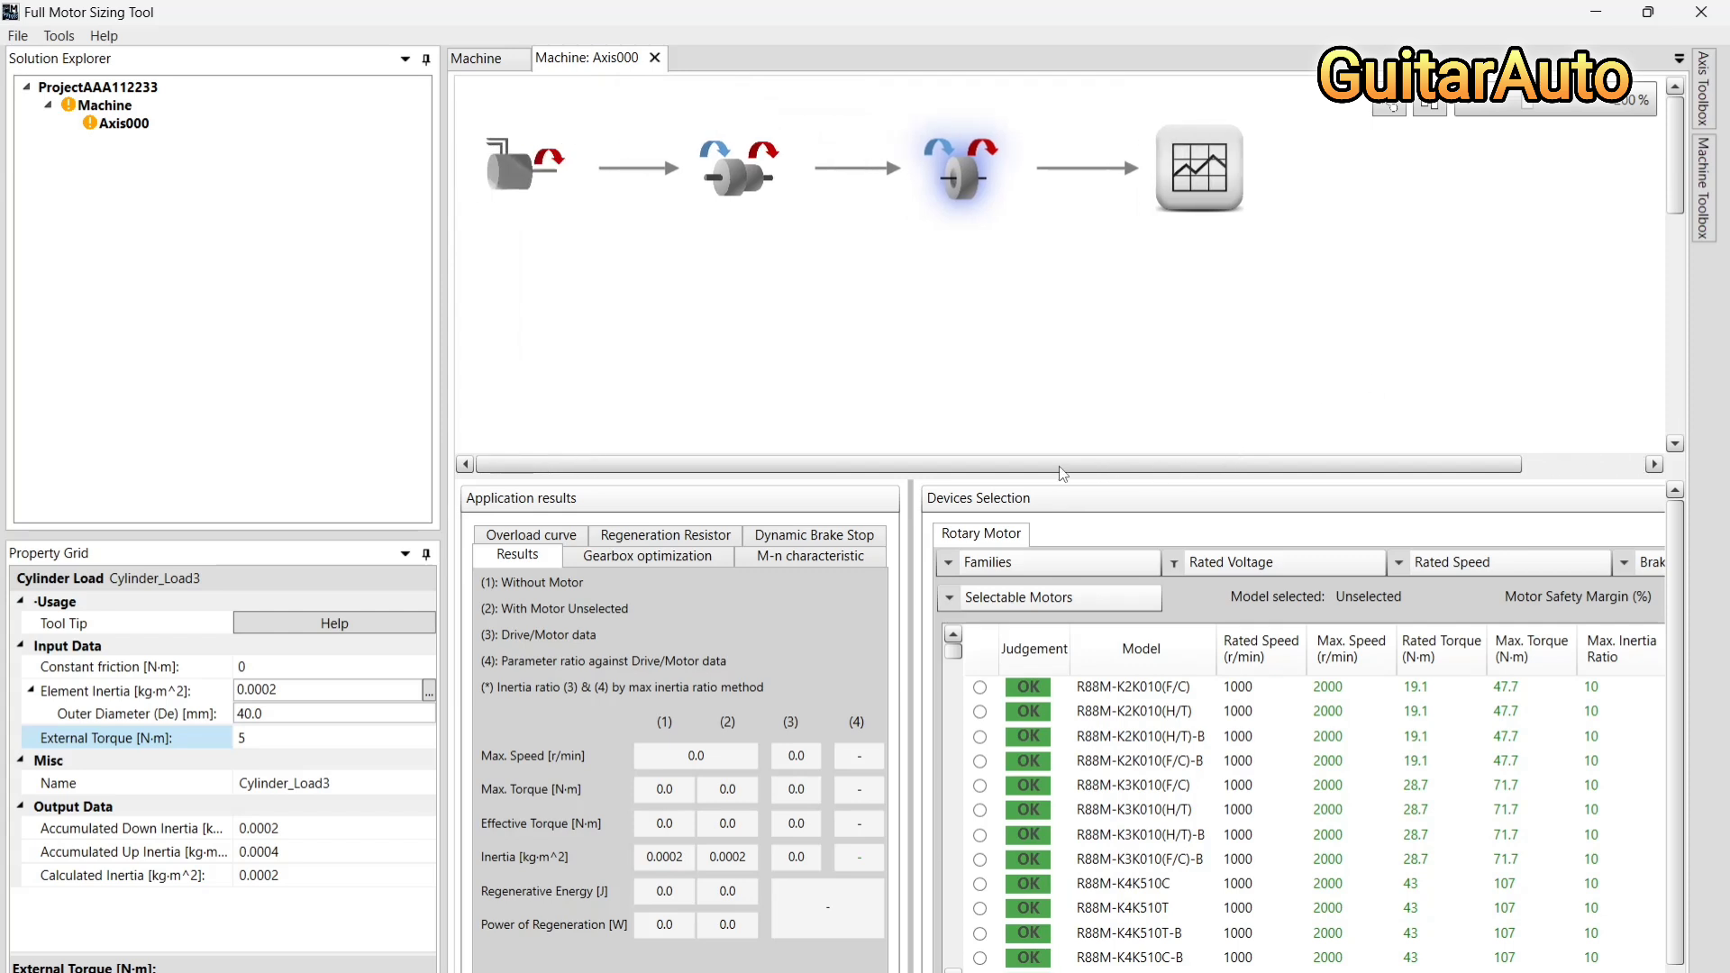
{"action": "left_click", "coordinate": [514, 175]}
{"action": "left_click", "coordinate": [726, 182]}
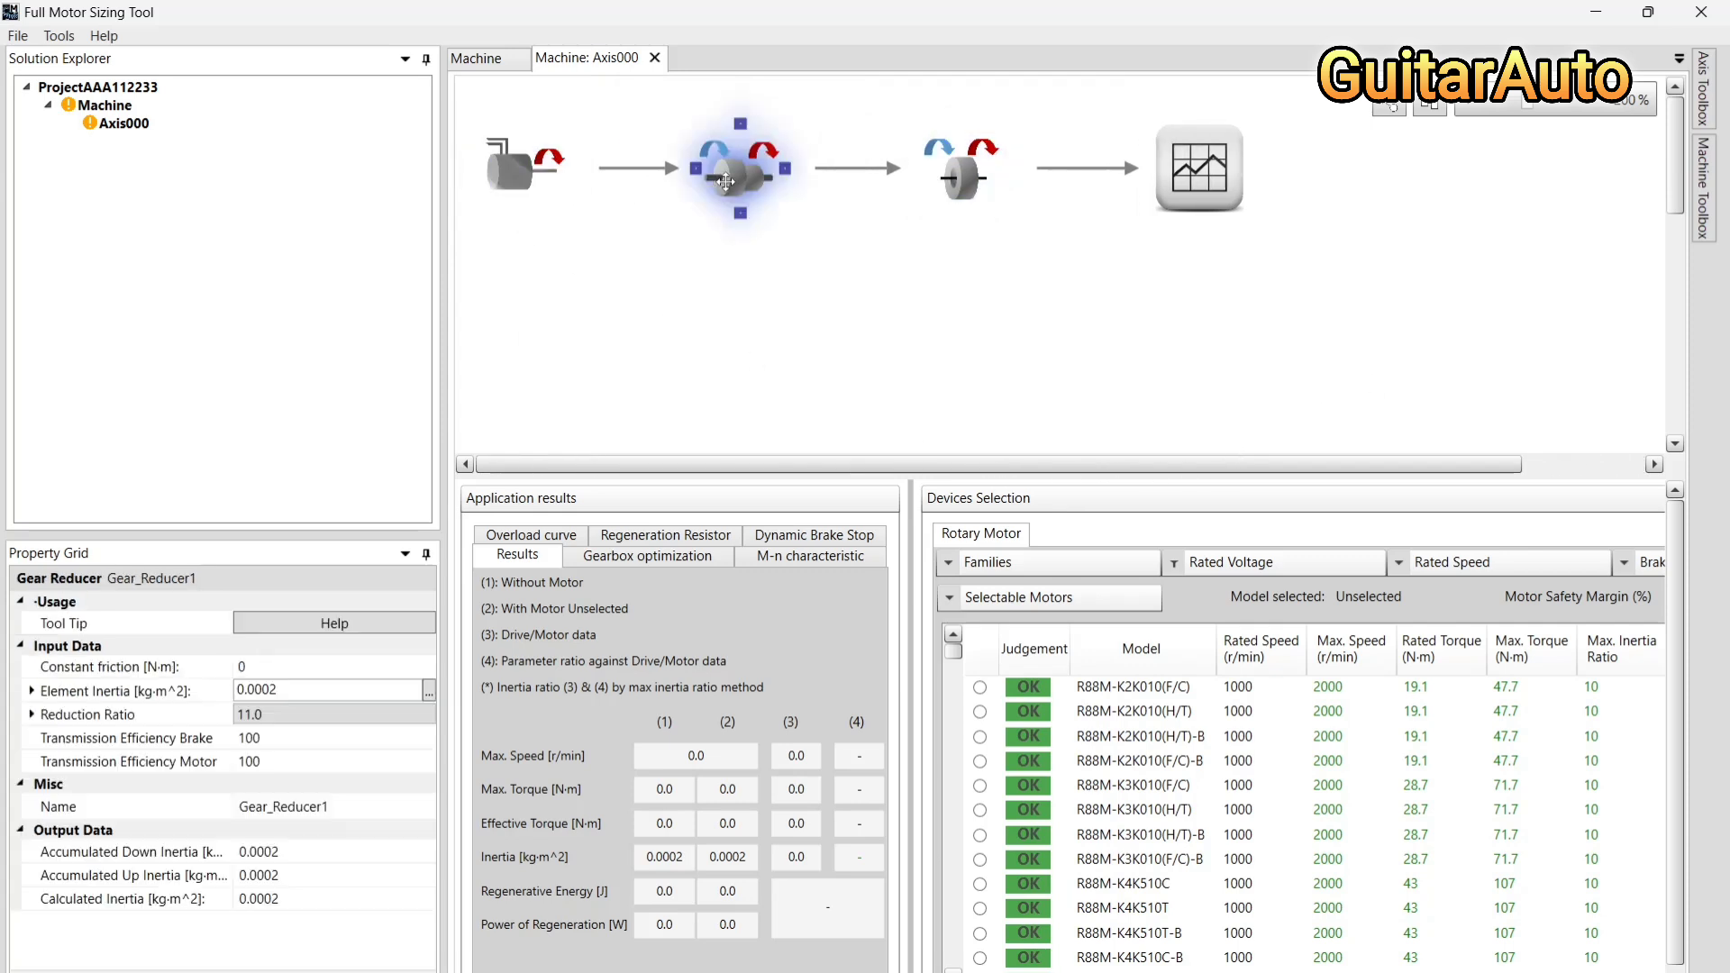
{"action": "left_click", "coordinate": [954, 196]}
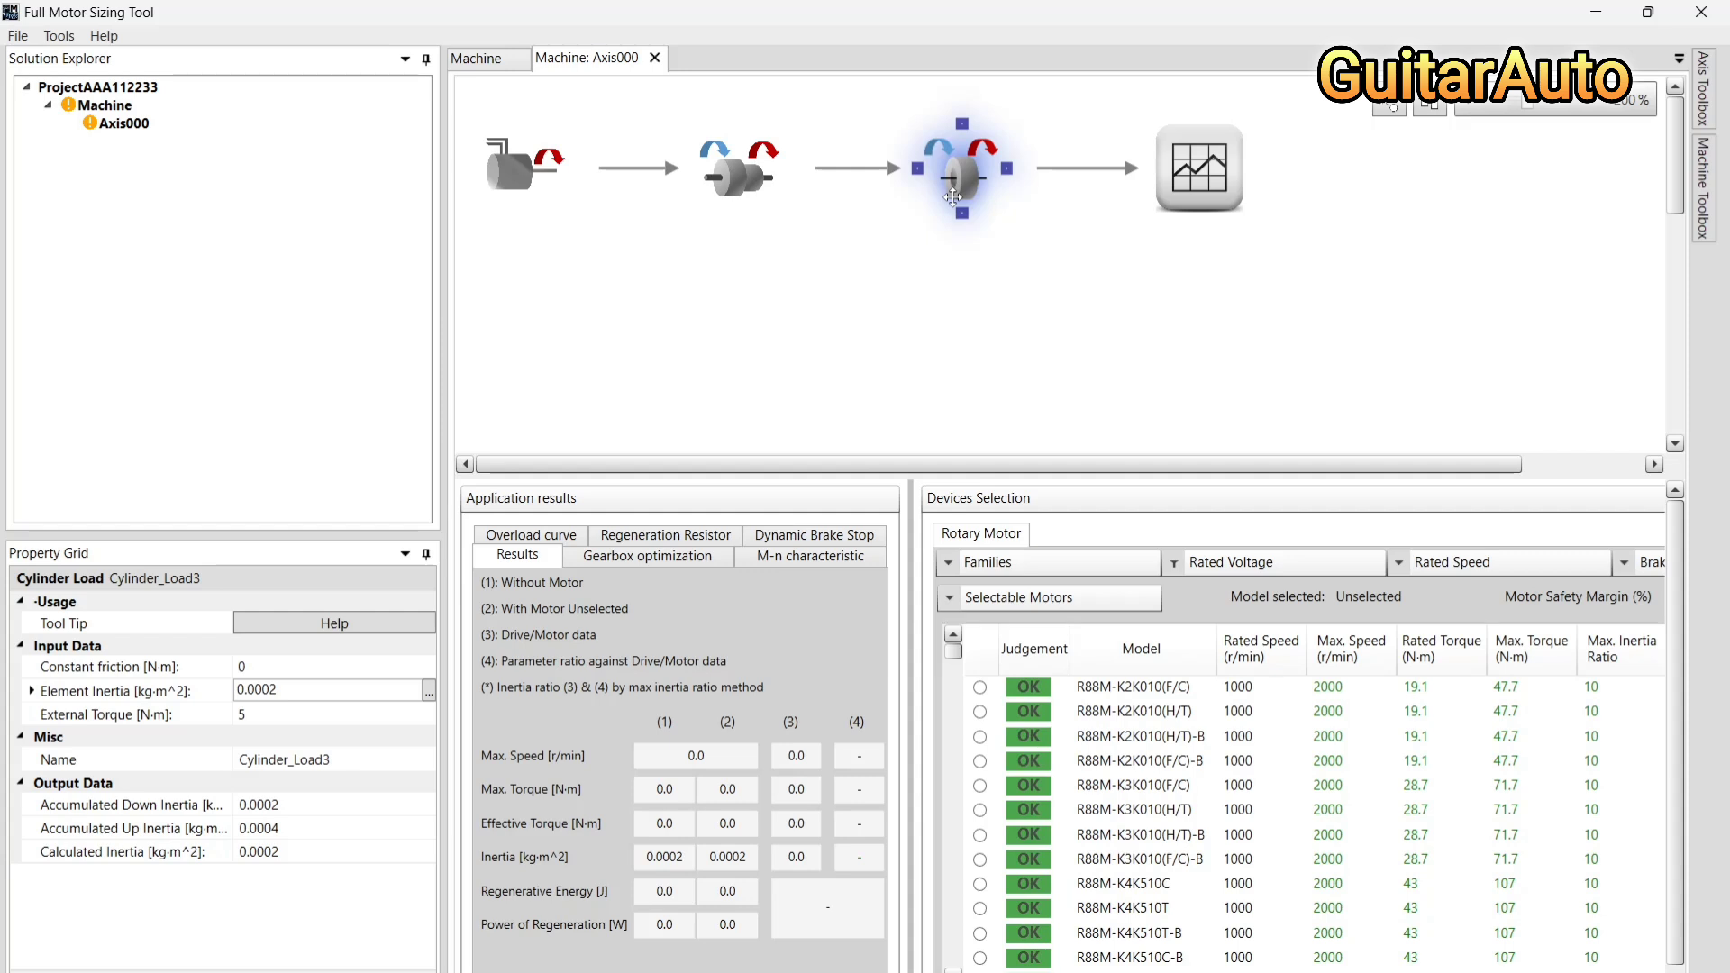
{"action": "left_click", "coordinate": [36, 690]}
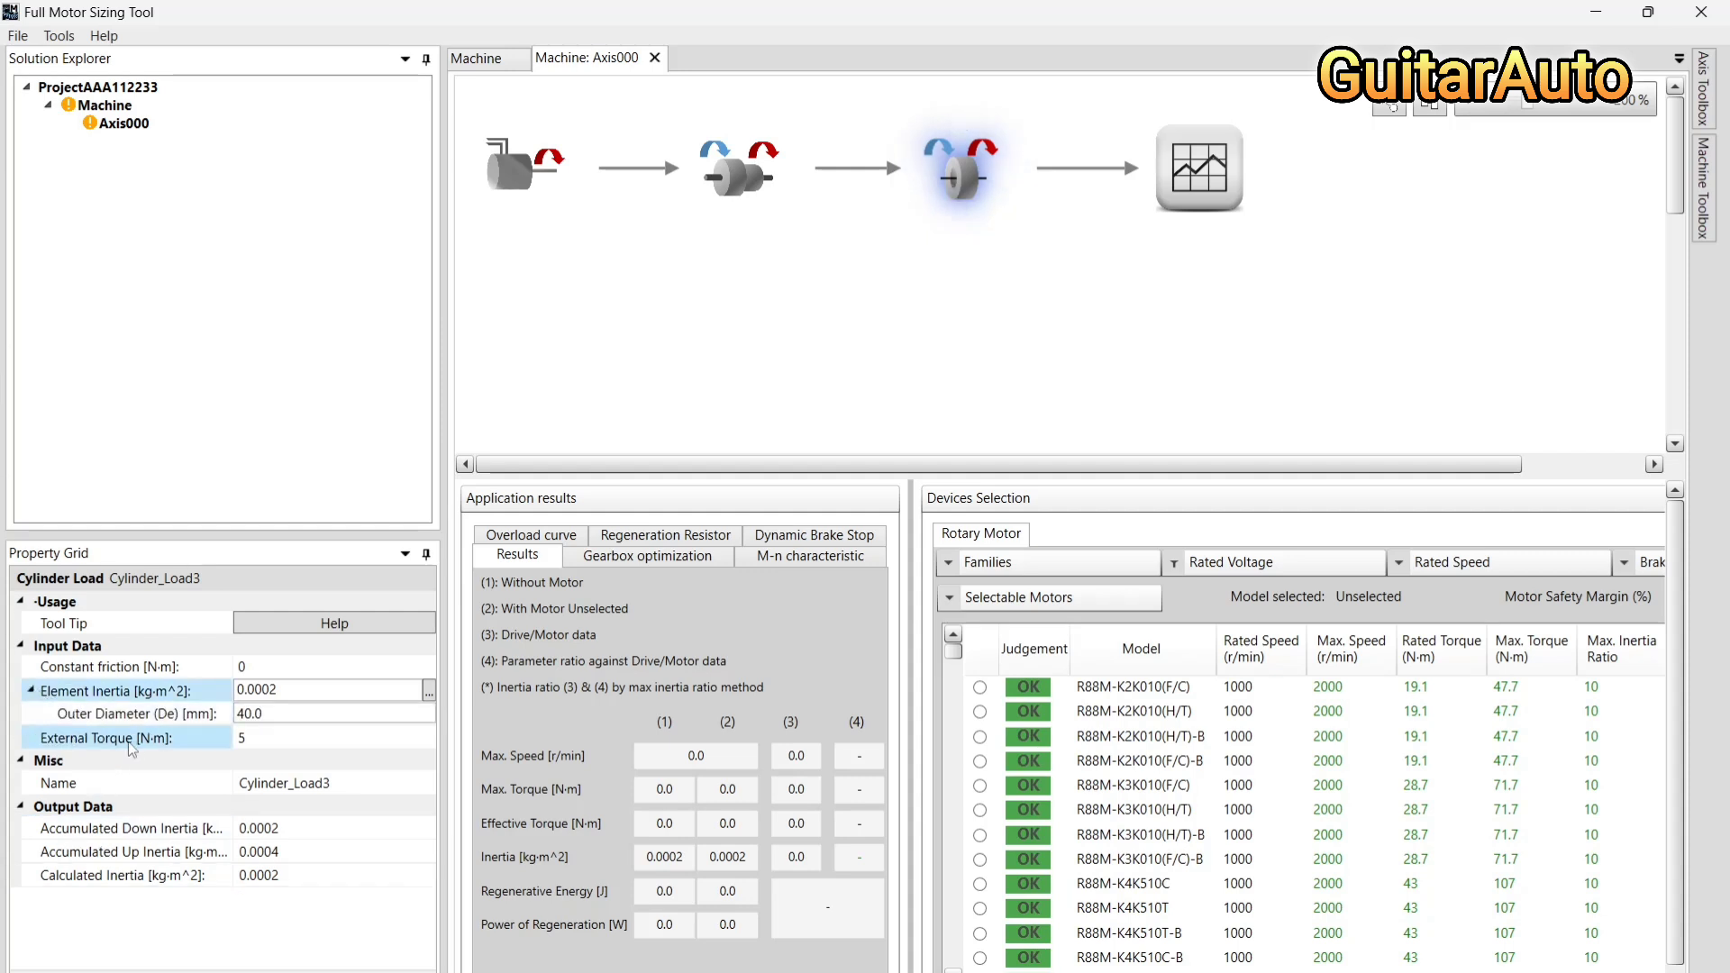
Open the axis motion profile for editing and add a new motion instruction
{"action": "left_click", "coordinate": [1191, 185]}
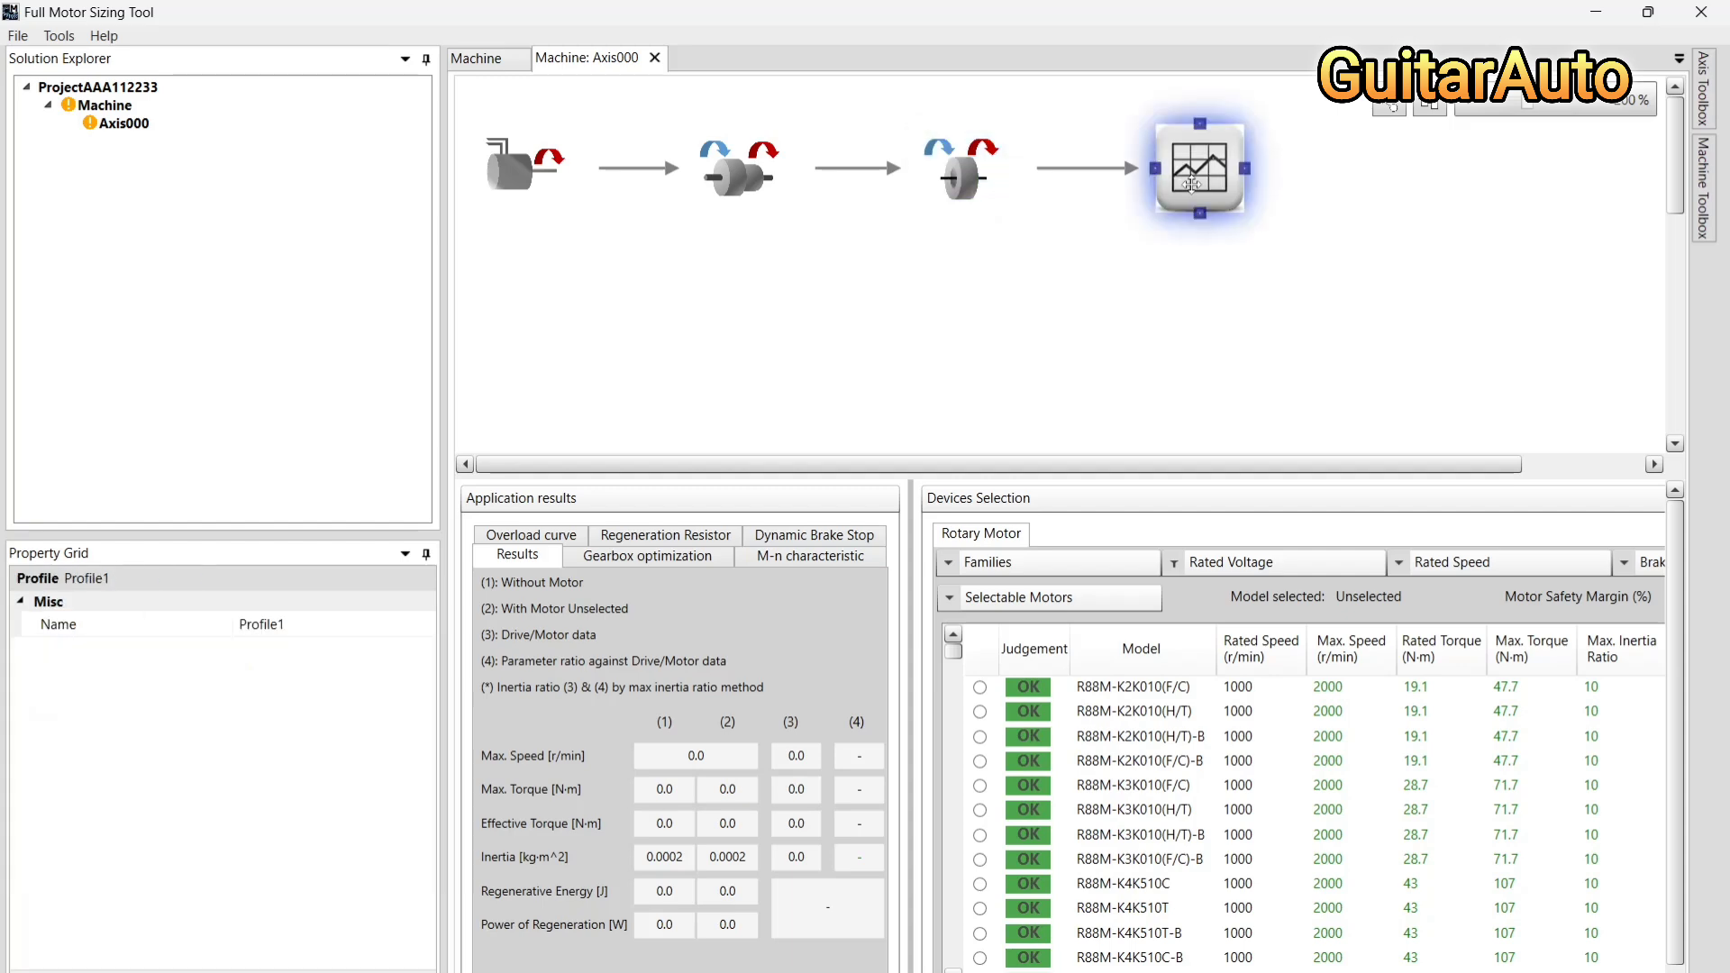
{"action": "double_click", "coordinate": [1192, 185]}
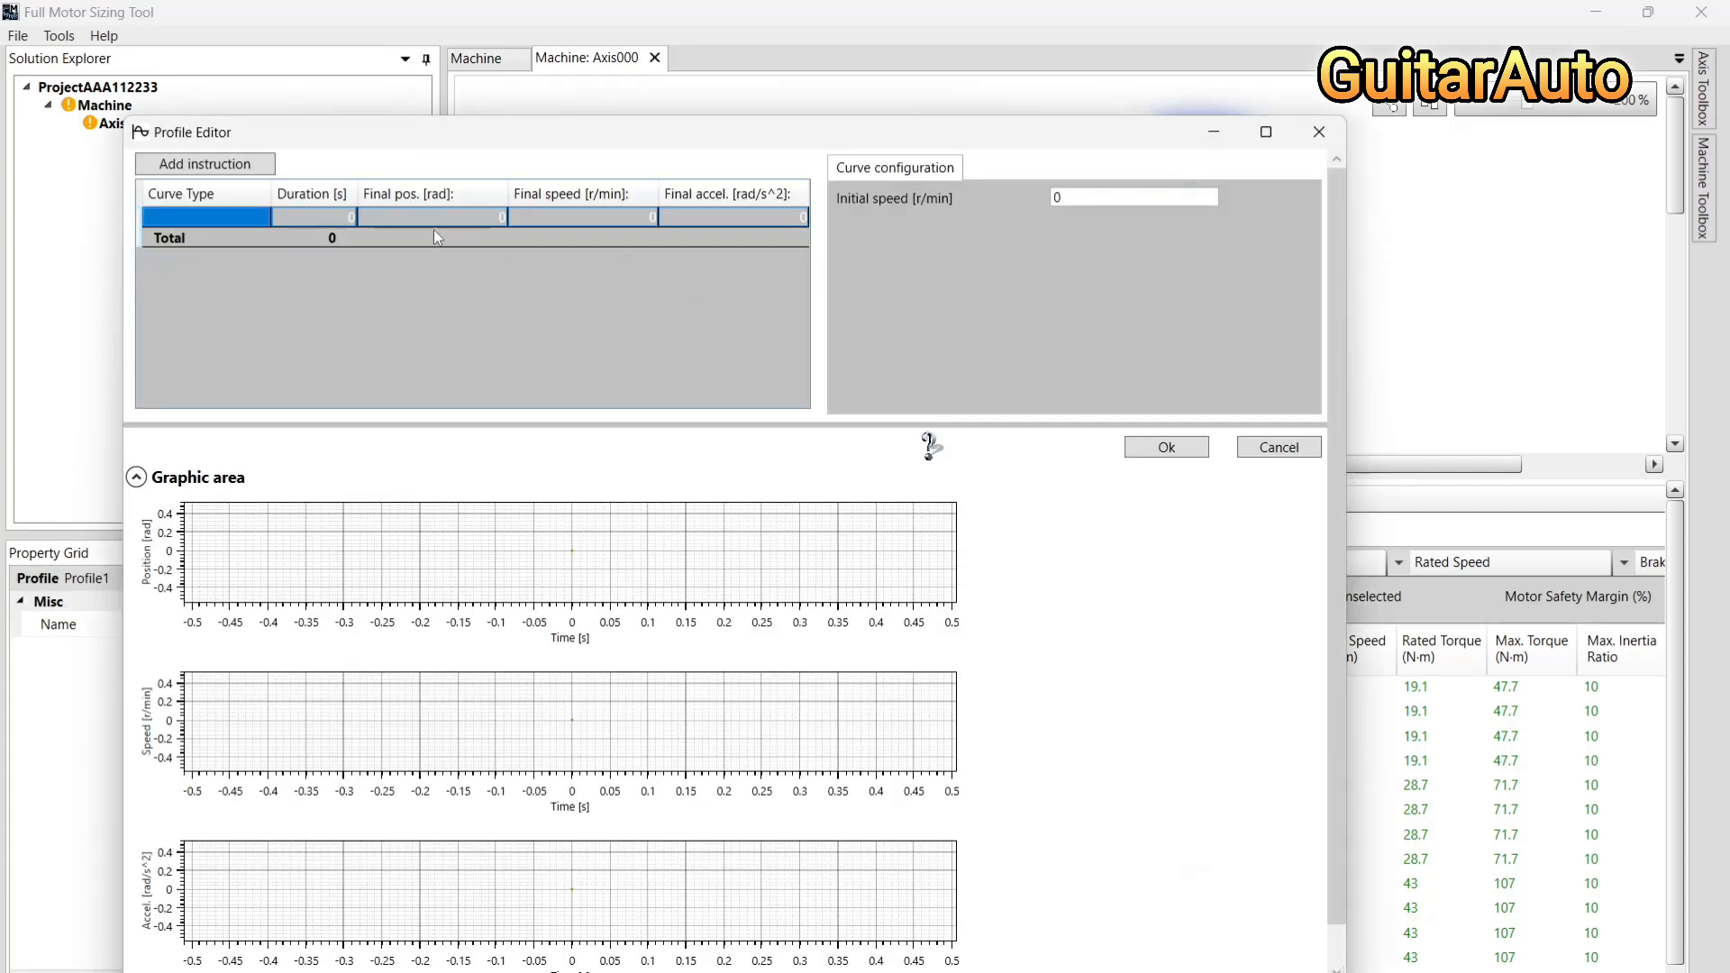
{"action": "left_click", "coordinate": [242, 165]}
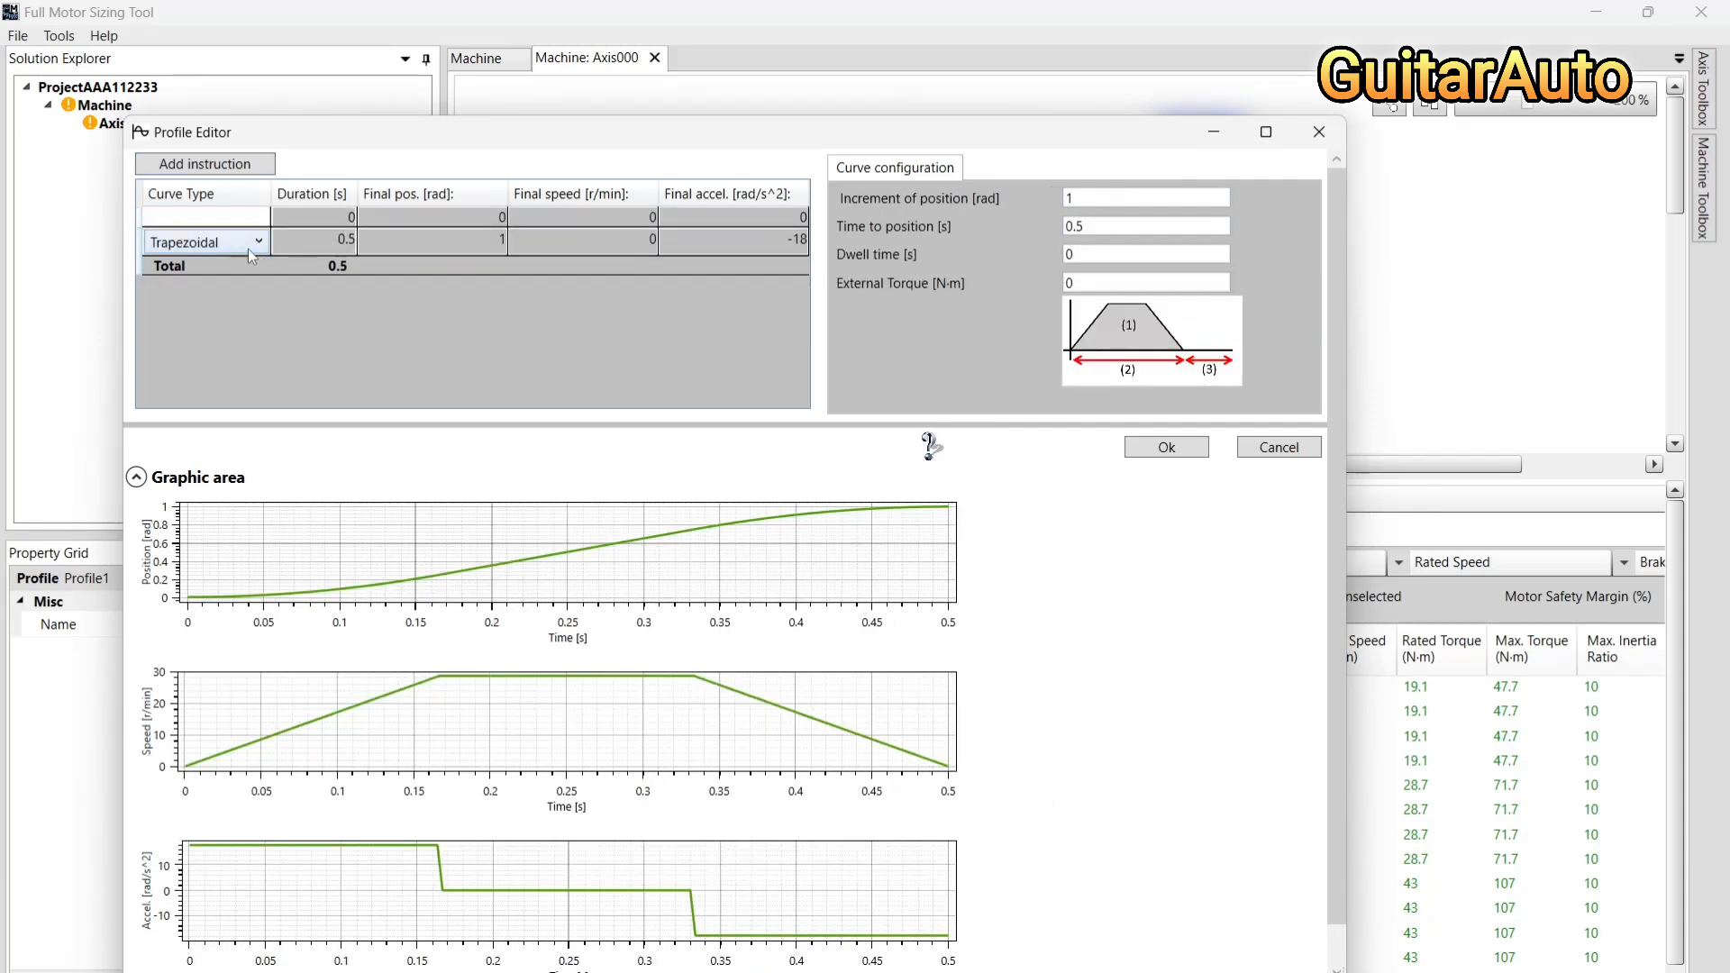
Try the Triangular, Ramp, Import CAM, Brake and Trapezoidal advanced curve types for the motion instruction
{"action": "left_click", "coordinate": [250, 250]}
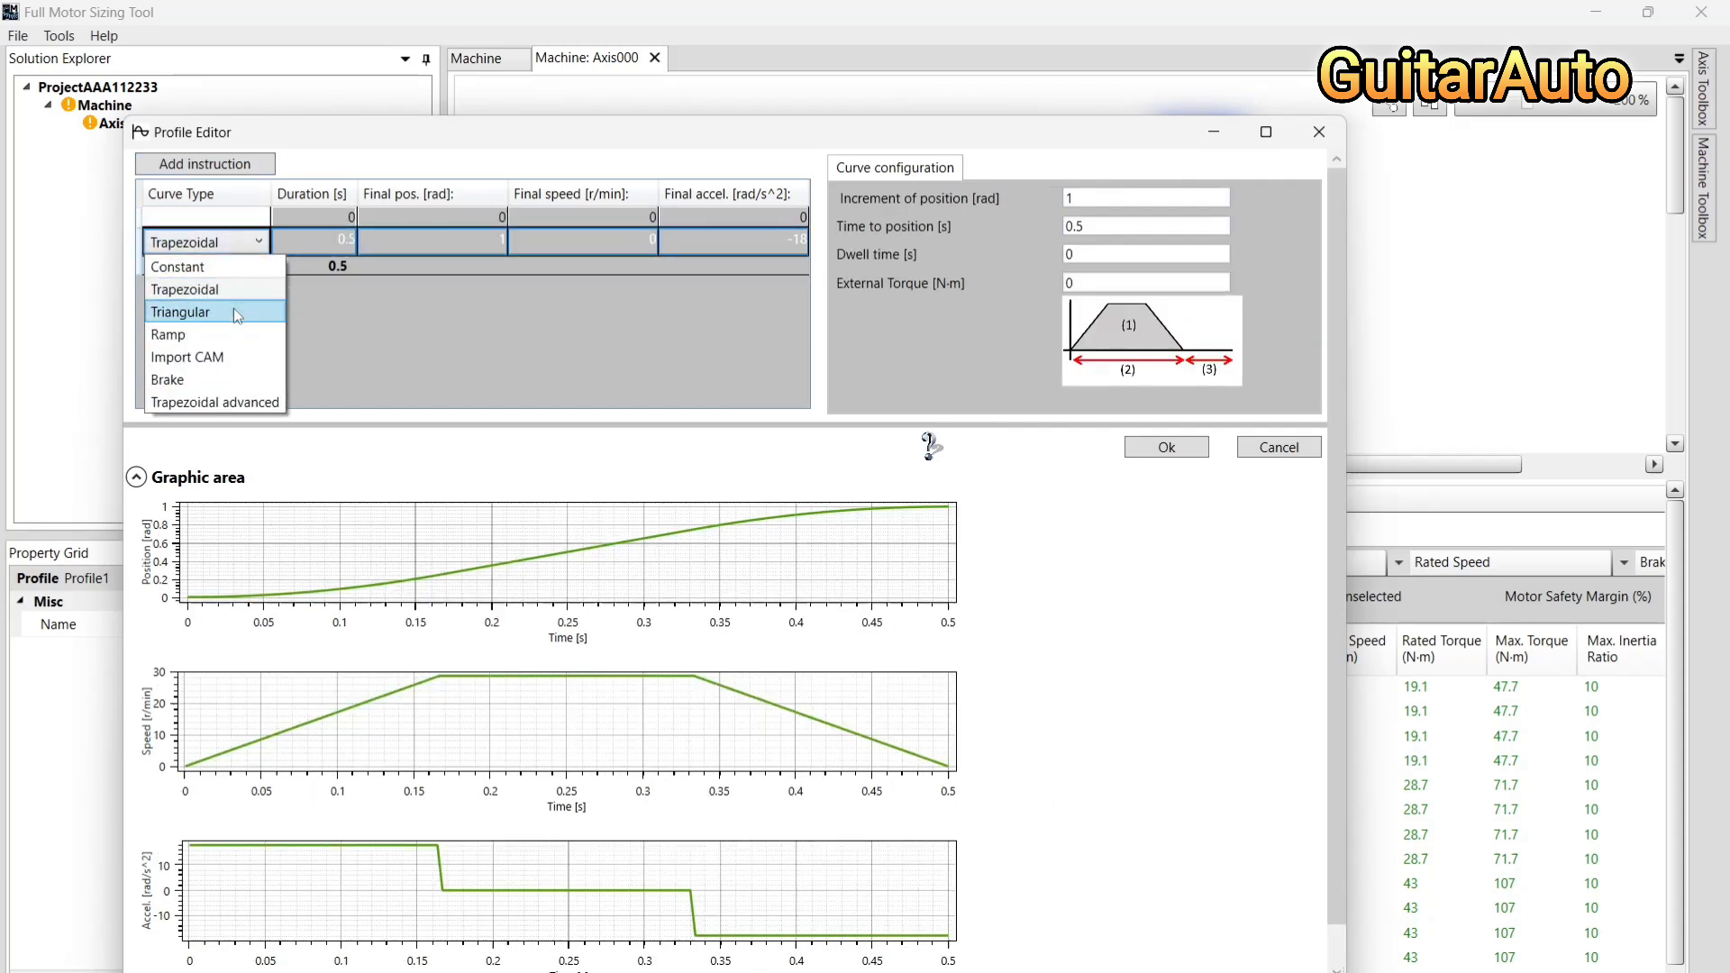
{"action": "left_click", "coordinate": [237, 312]}
{"action": "left_click", "coordinate": [235, 246]}
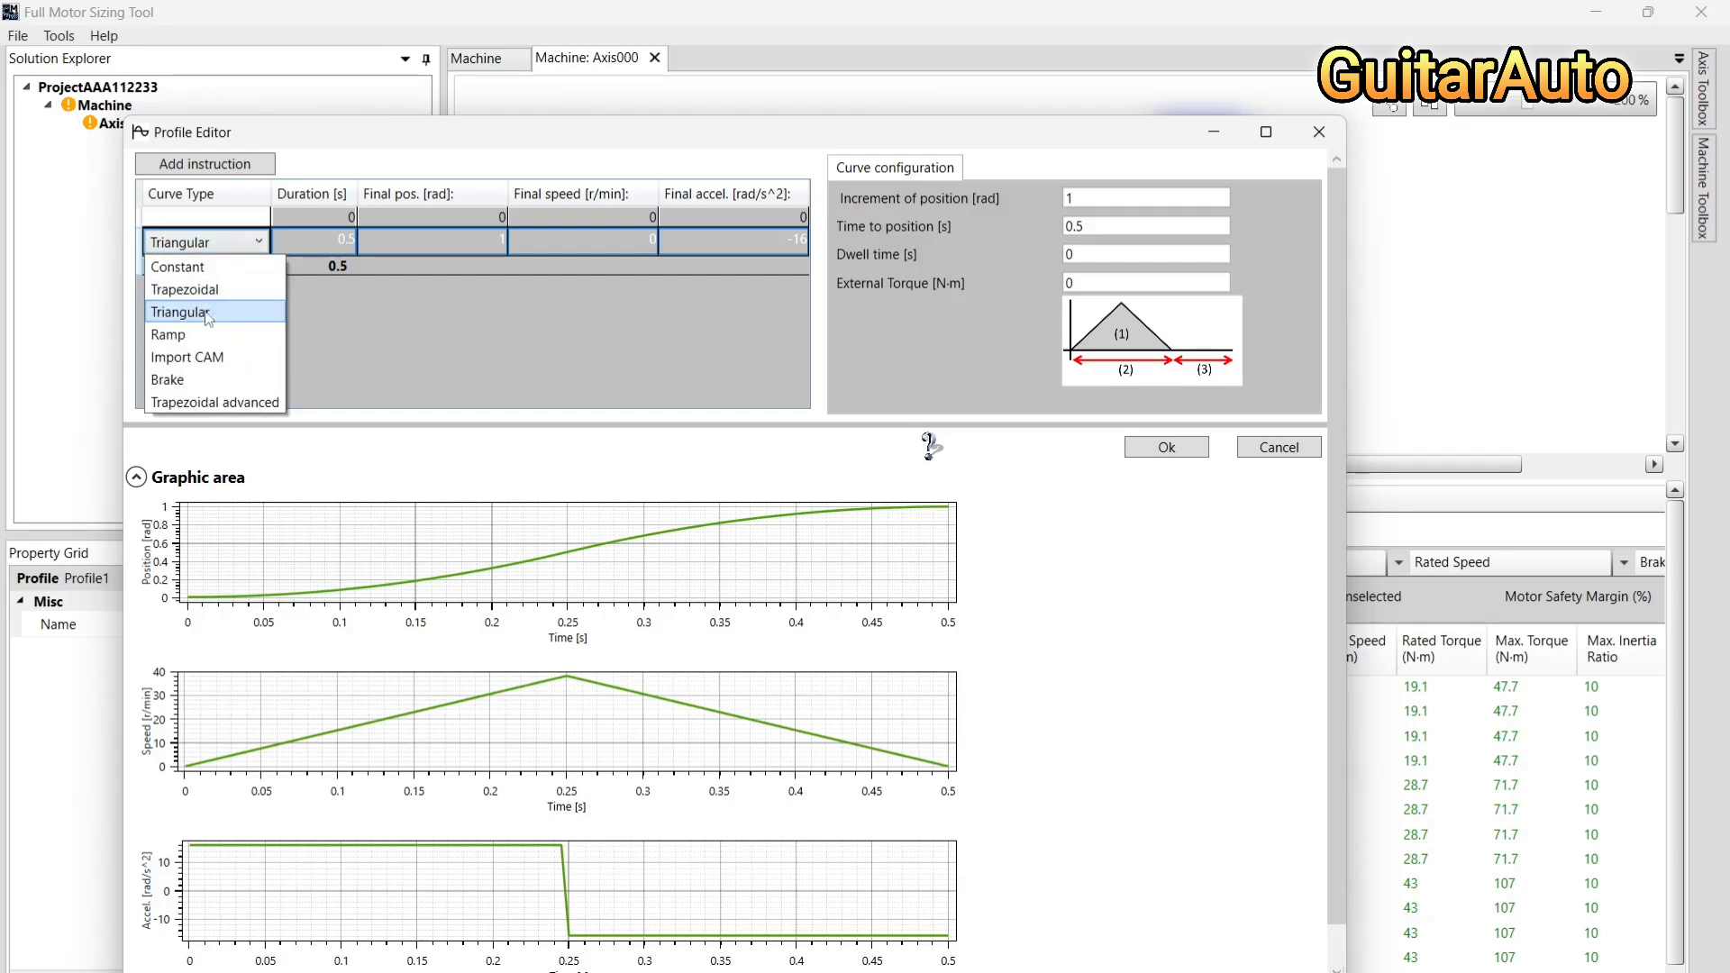
{"action": "left_click", "coordinate": [239, 333]}
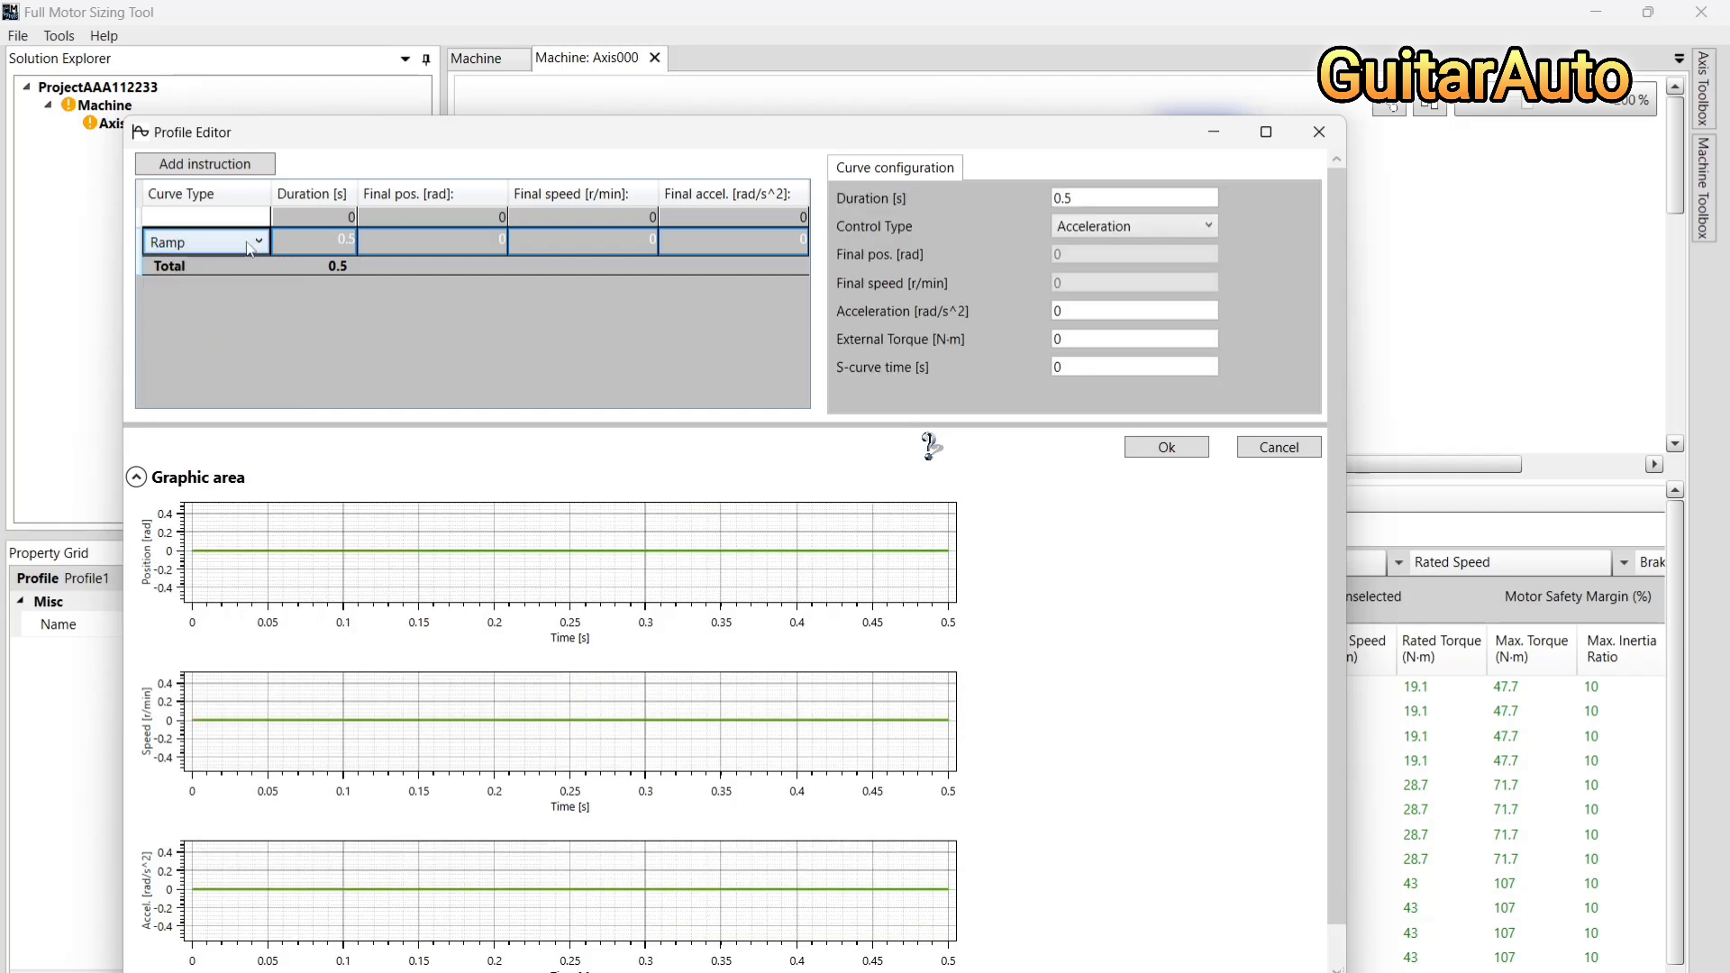
{"action": "left_click", "coordinate": [256, 242]}
{"action": "left_click", "coordinate": [223, 359]}
{"action": "left_click", "coordinate": [266, 243]}
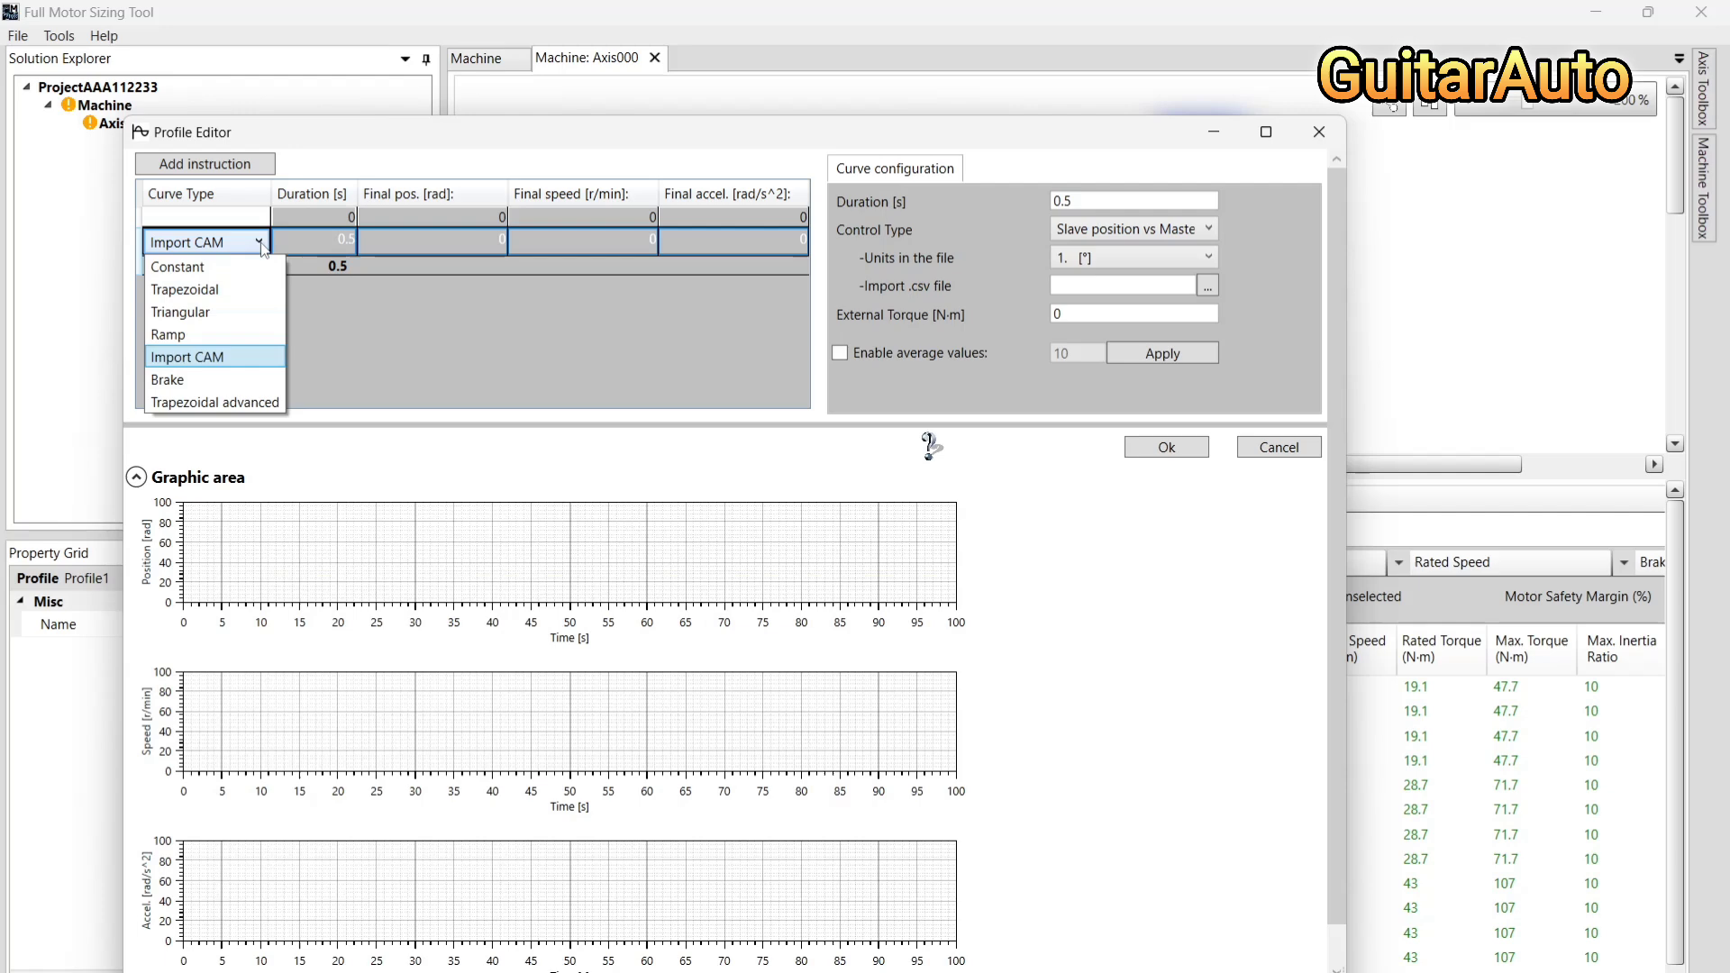
{"action": "left_click", "coordinate": [214, 378]}
{"action": "left_click", "coordinate": [223, 251]}
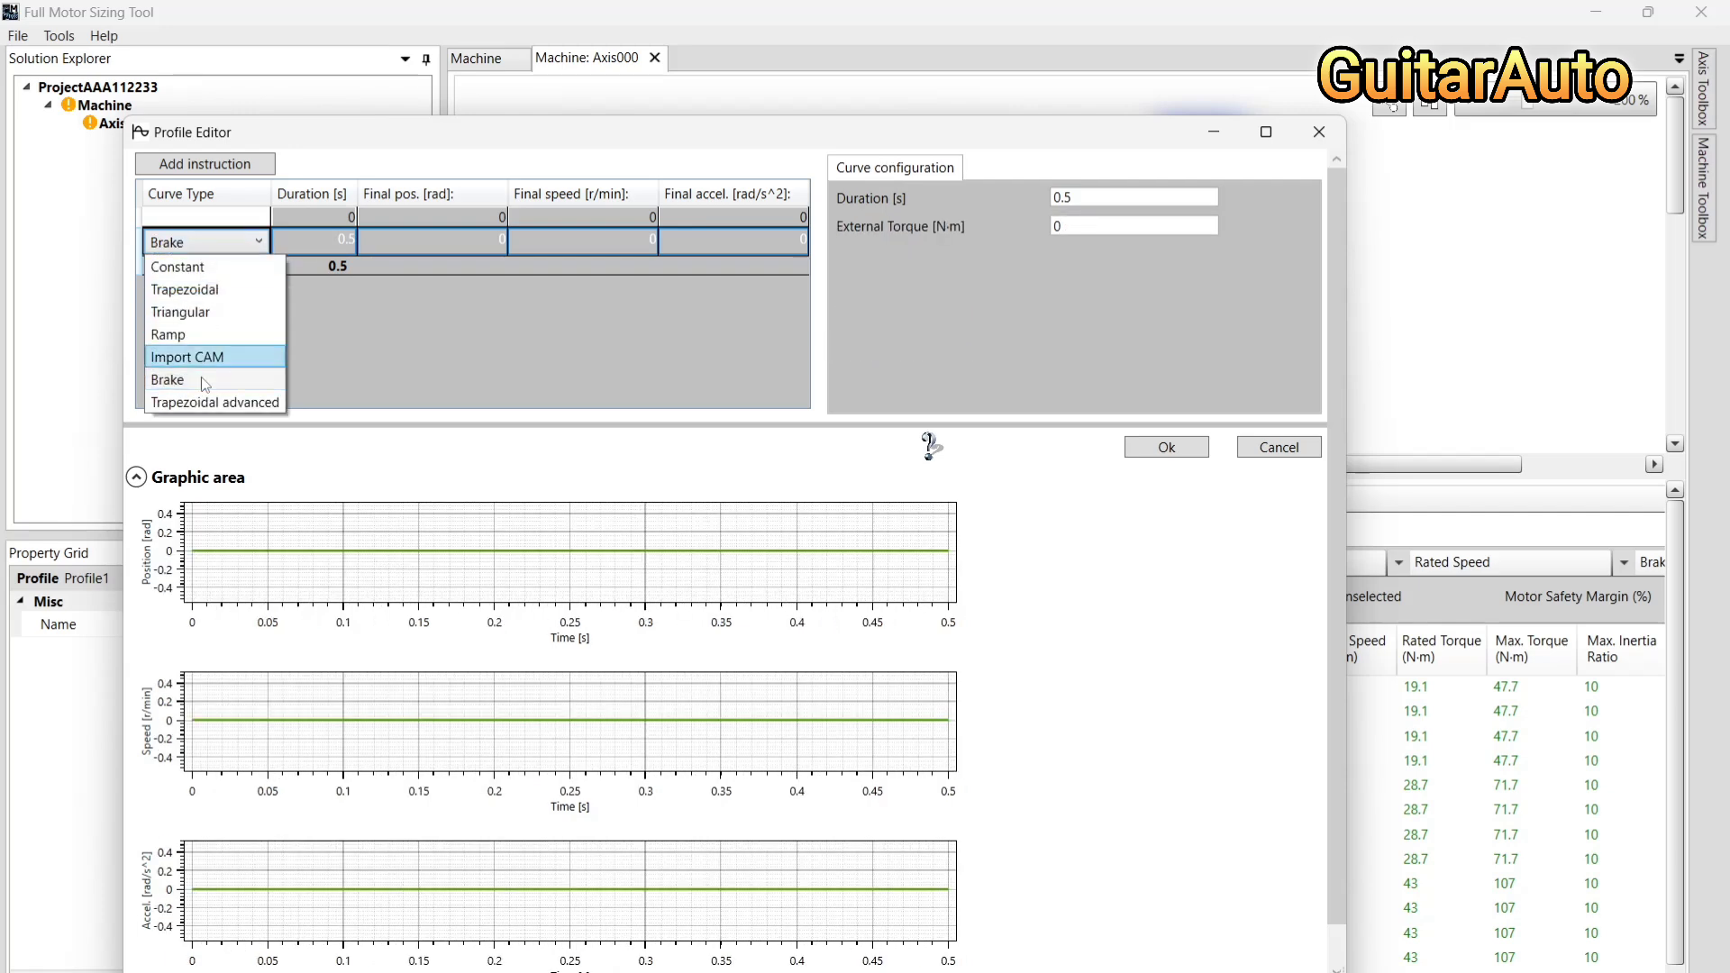
{"action": "left_click", "coordinate": [202, 407]}
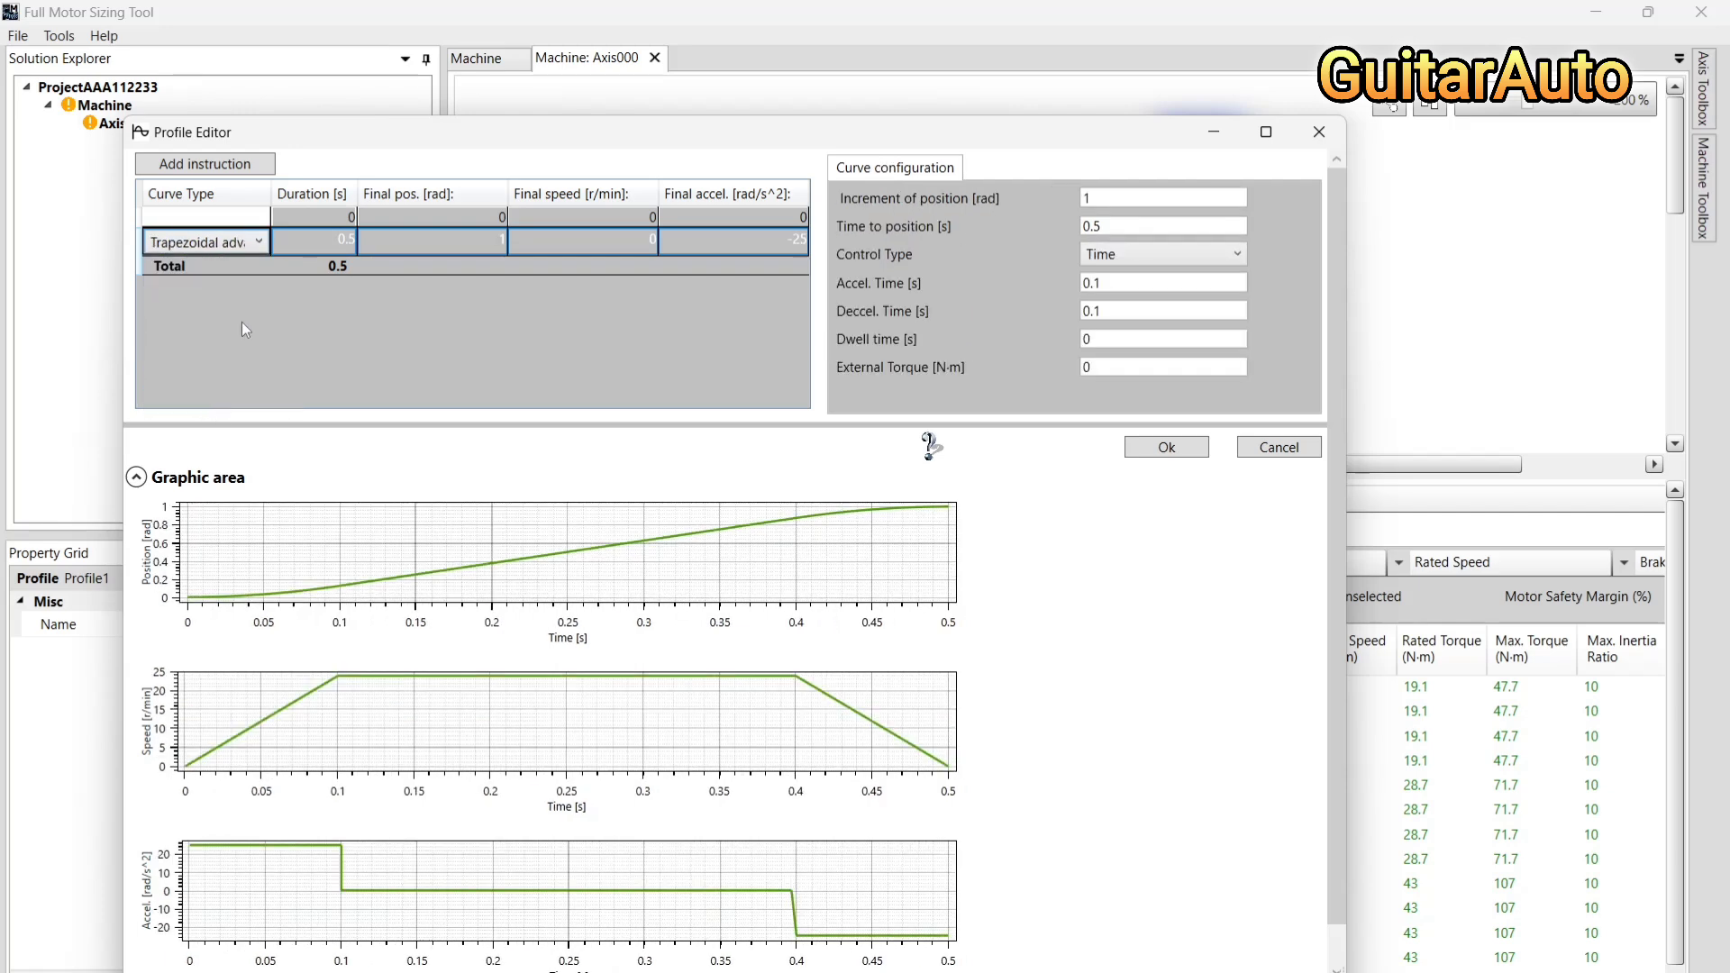
Set the motion instruction's curve type to Trapezoidal
{"action": "left_click", "coordinate": [235, 243]}
{"action": "left_click", "coordinate": [218, 288]}
{"action": "left_click", "coordinate": [220, 247]}
{"action": "left_click", "coordinate": [230, 250]}
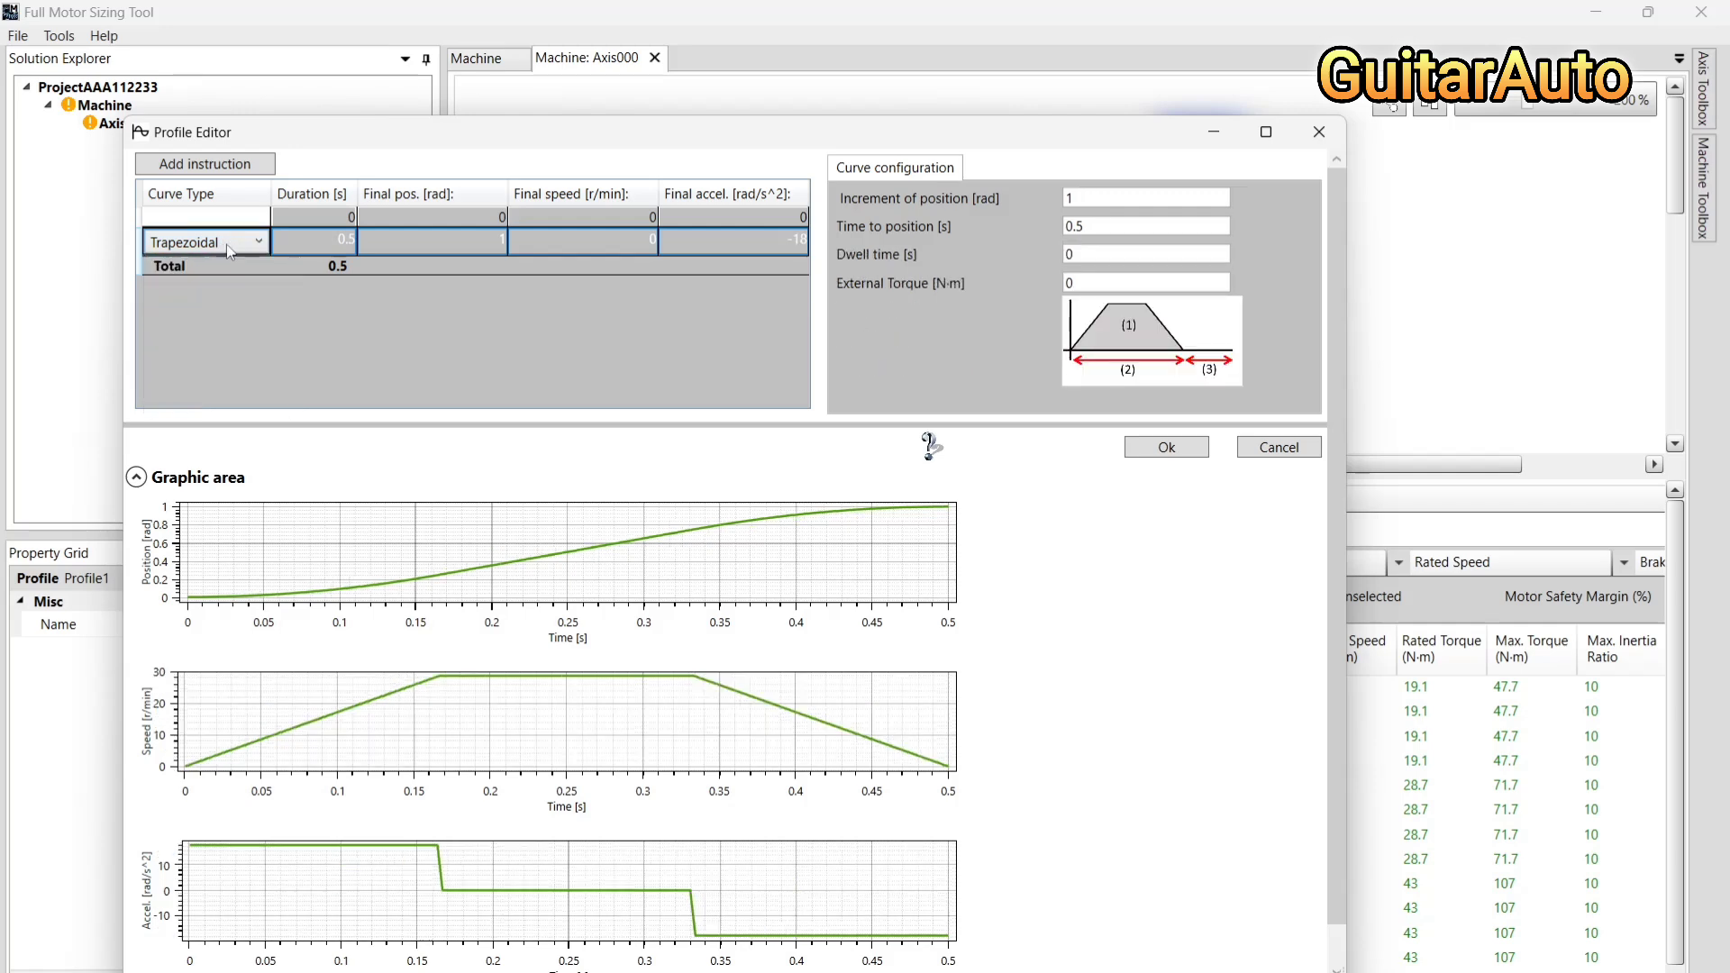
{"action": "left_click", "coordinate": [228, 248]}
{"action": "left_click", "coordinate": [224, 286]}
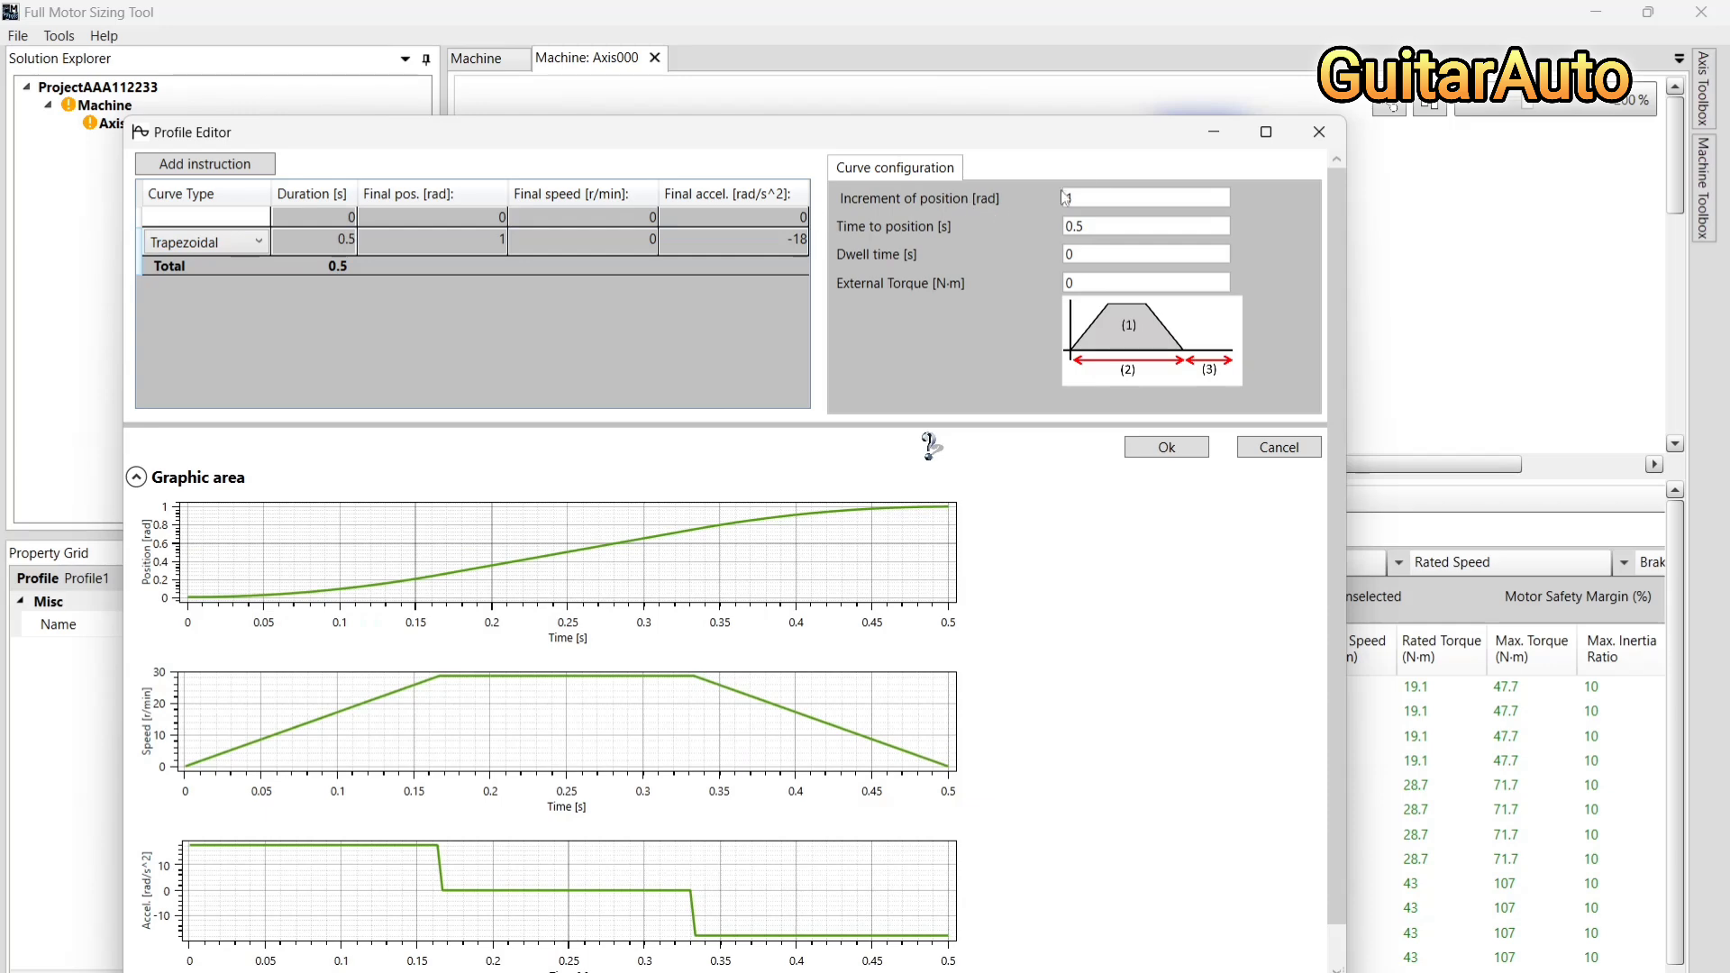
Switch to Calculator, multiply 2 by 3.14 for one revolution in radians, and return to the Profile Editor
{"action": "left_click", "coordinate": [1100, 197]}
{"action": "key", "text": "super"}
{"action": "type", "text": "ca"}
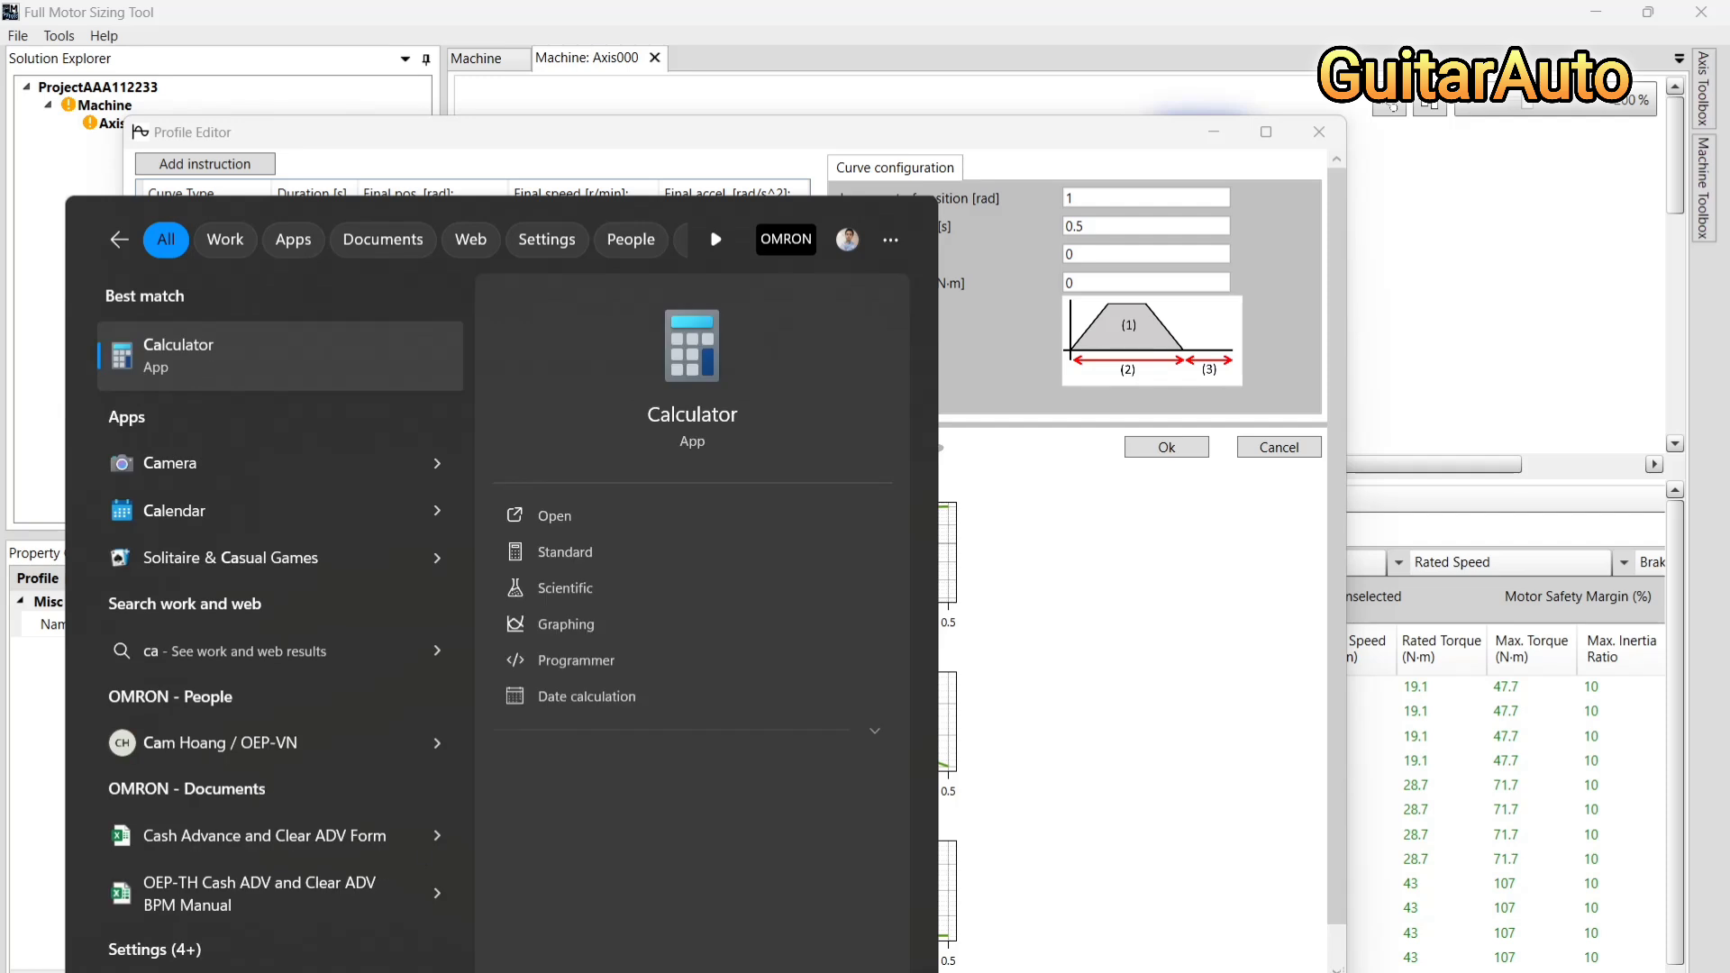
{"action": "left_click", "coordinate": [668, 400]}
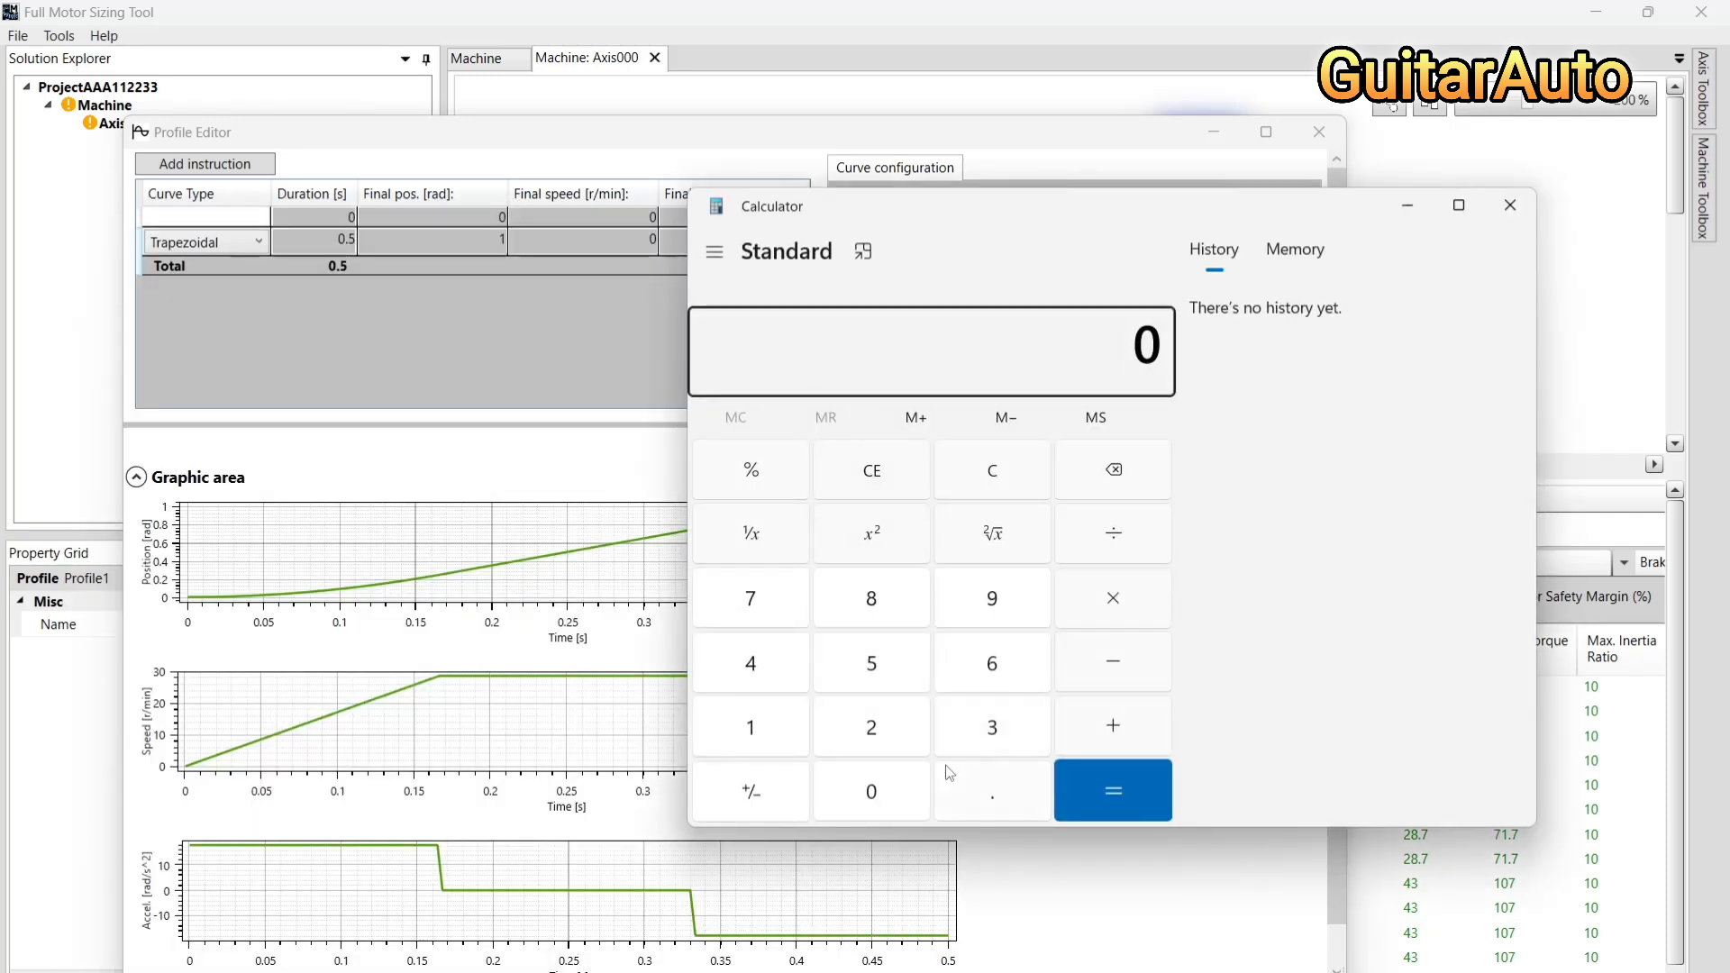
{"action": "left_click", "coordinate": [881, 726]}
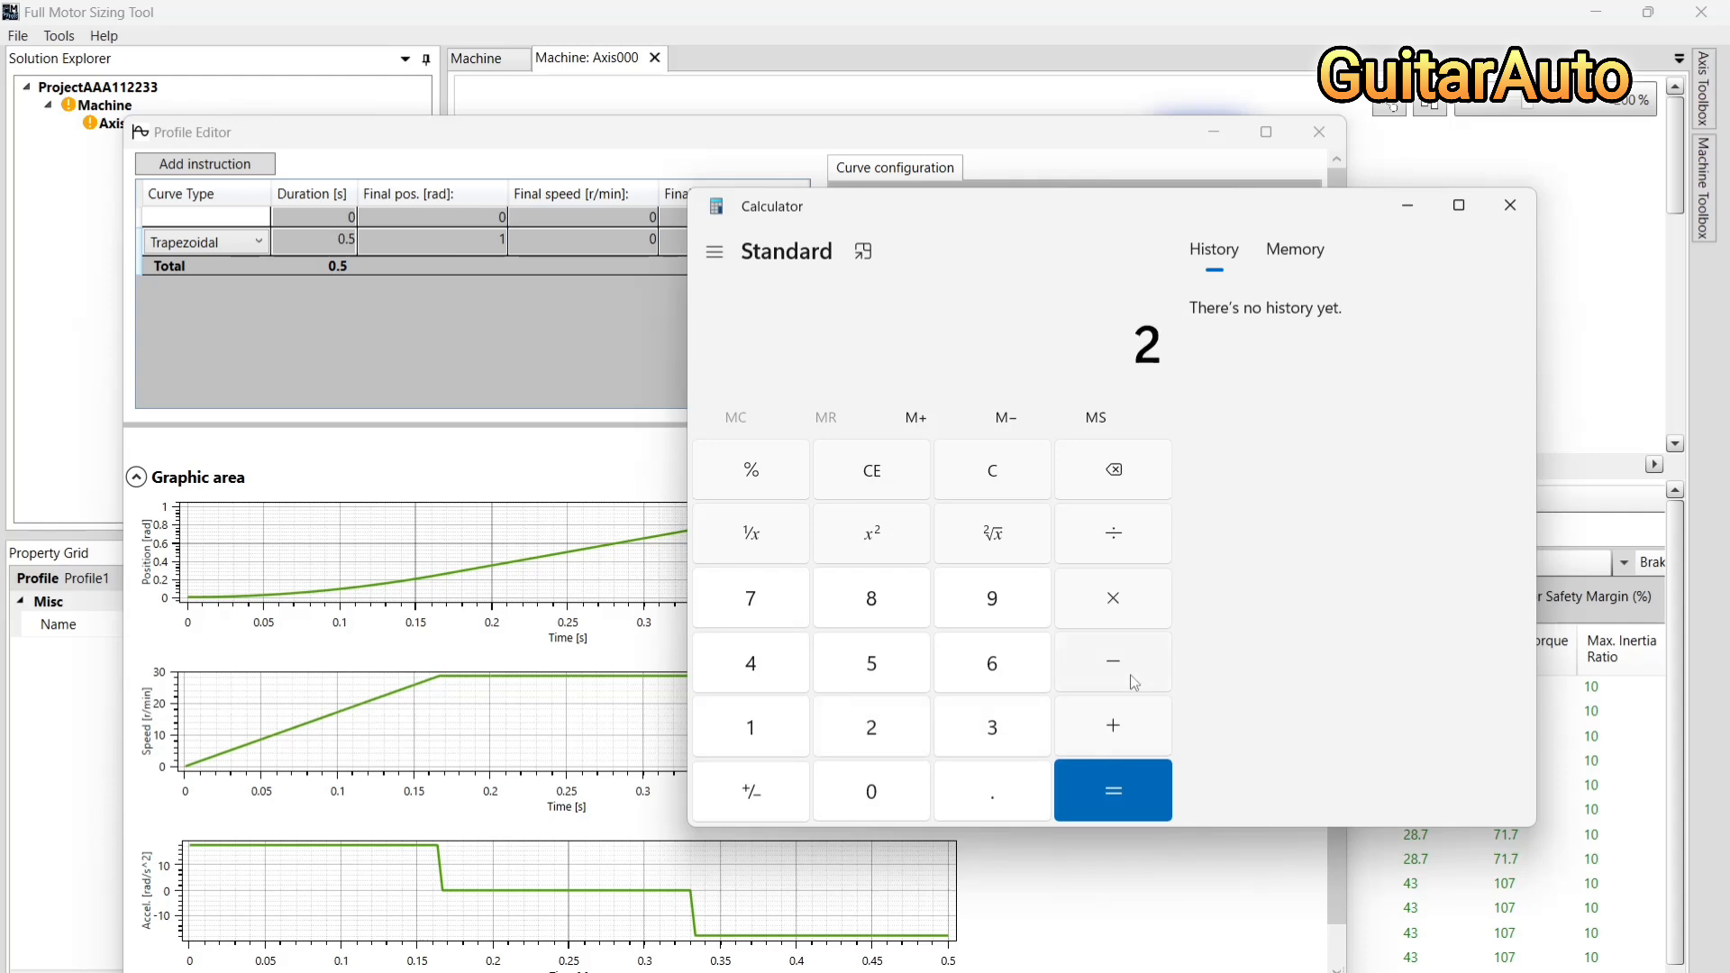
{"action": "left_click", "coordinate": [1124, 621]}
{"action": "left_click", "coordinate": [1018, 748]}
{"action": "left_click", "coordinate": [992, 786]}
{"action": "left_click", "coordinate": [770, 726]}
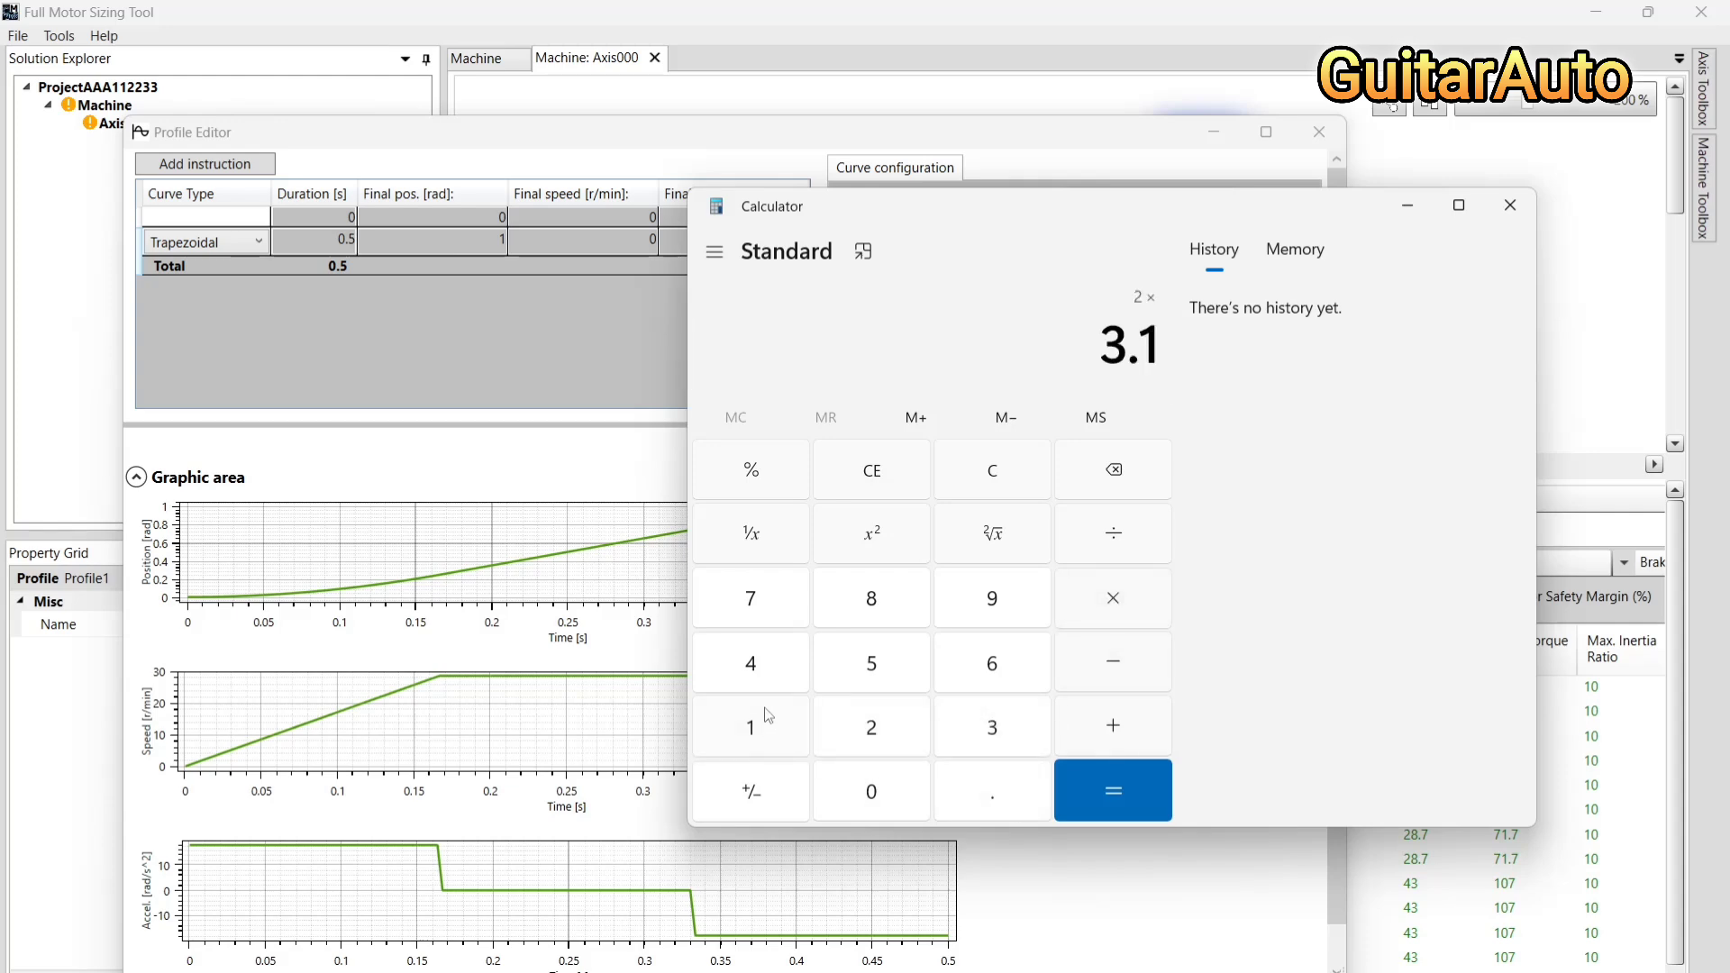
{"action": "left_click", "coordinate": [761, 674]}
{"action": "left_click", "coordinate": [1113, 787]}
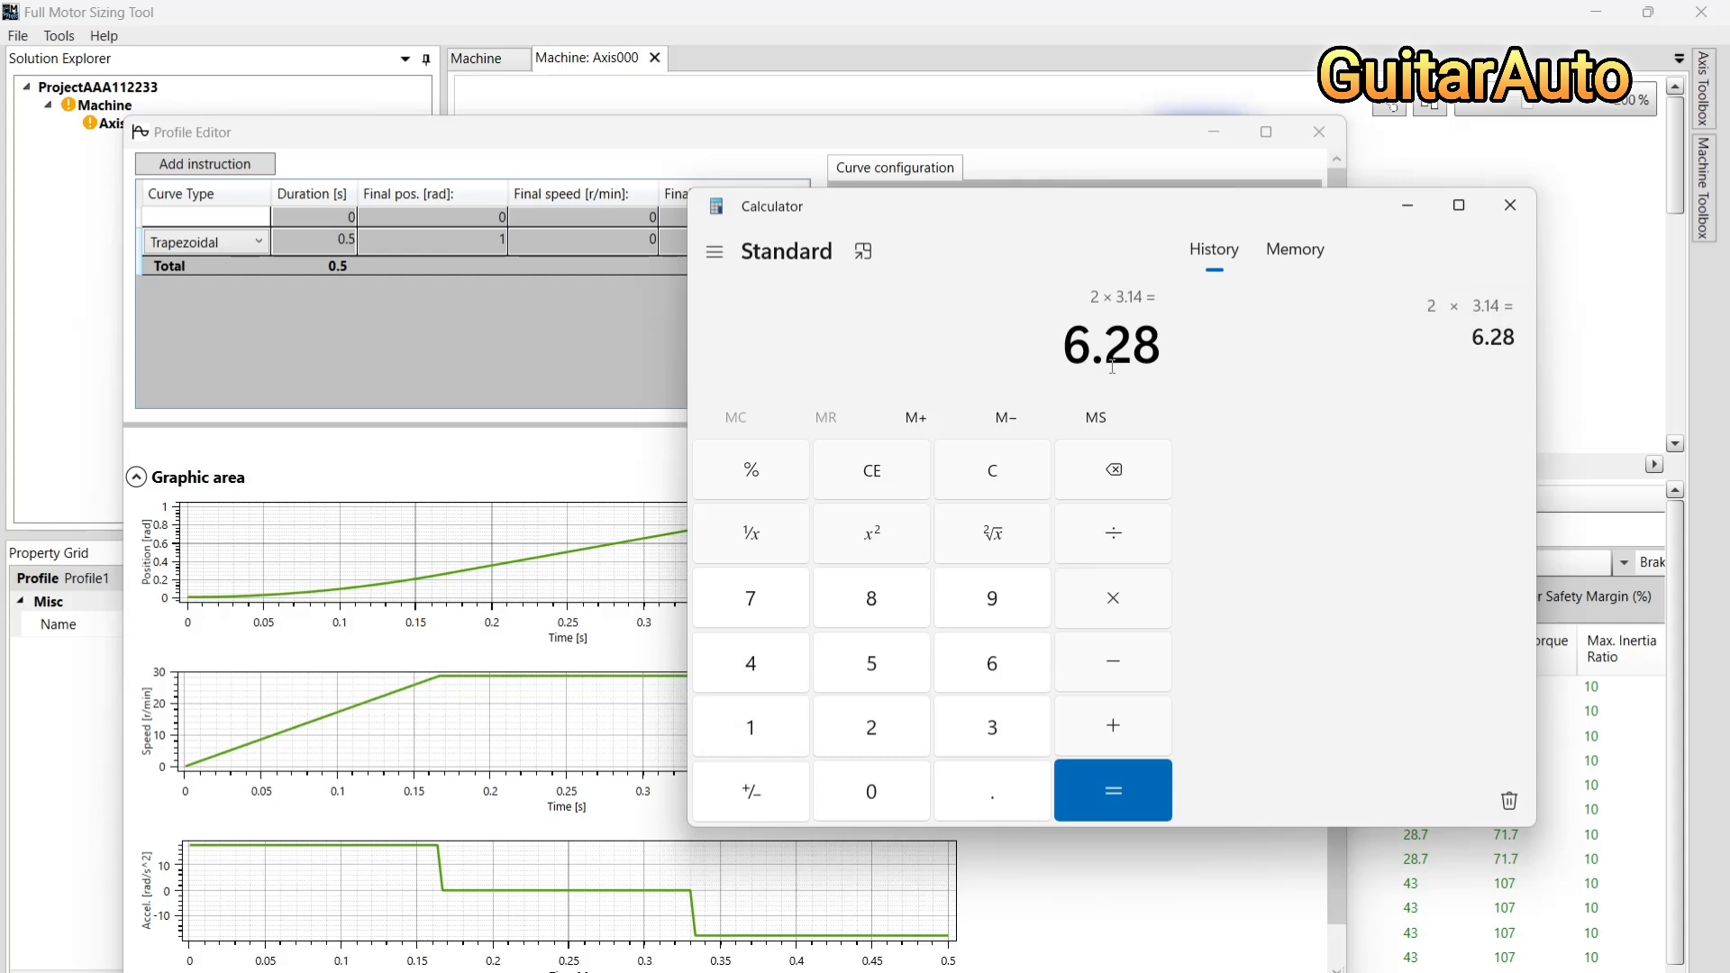
{"action": "left_click", "coordinate": [1511, 205]}
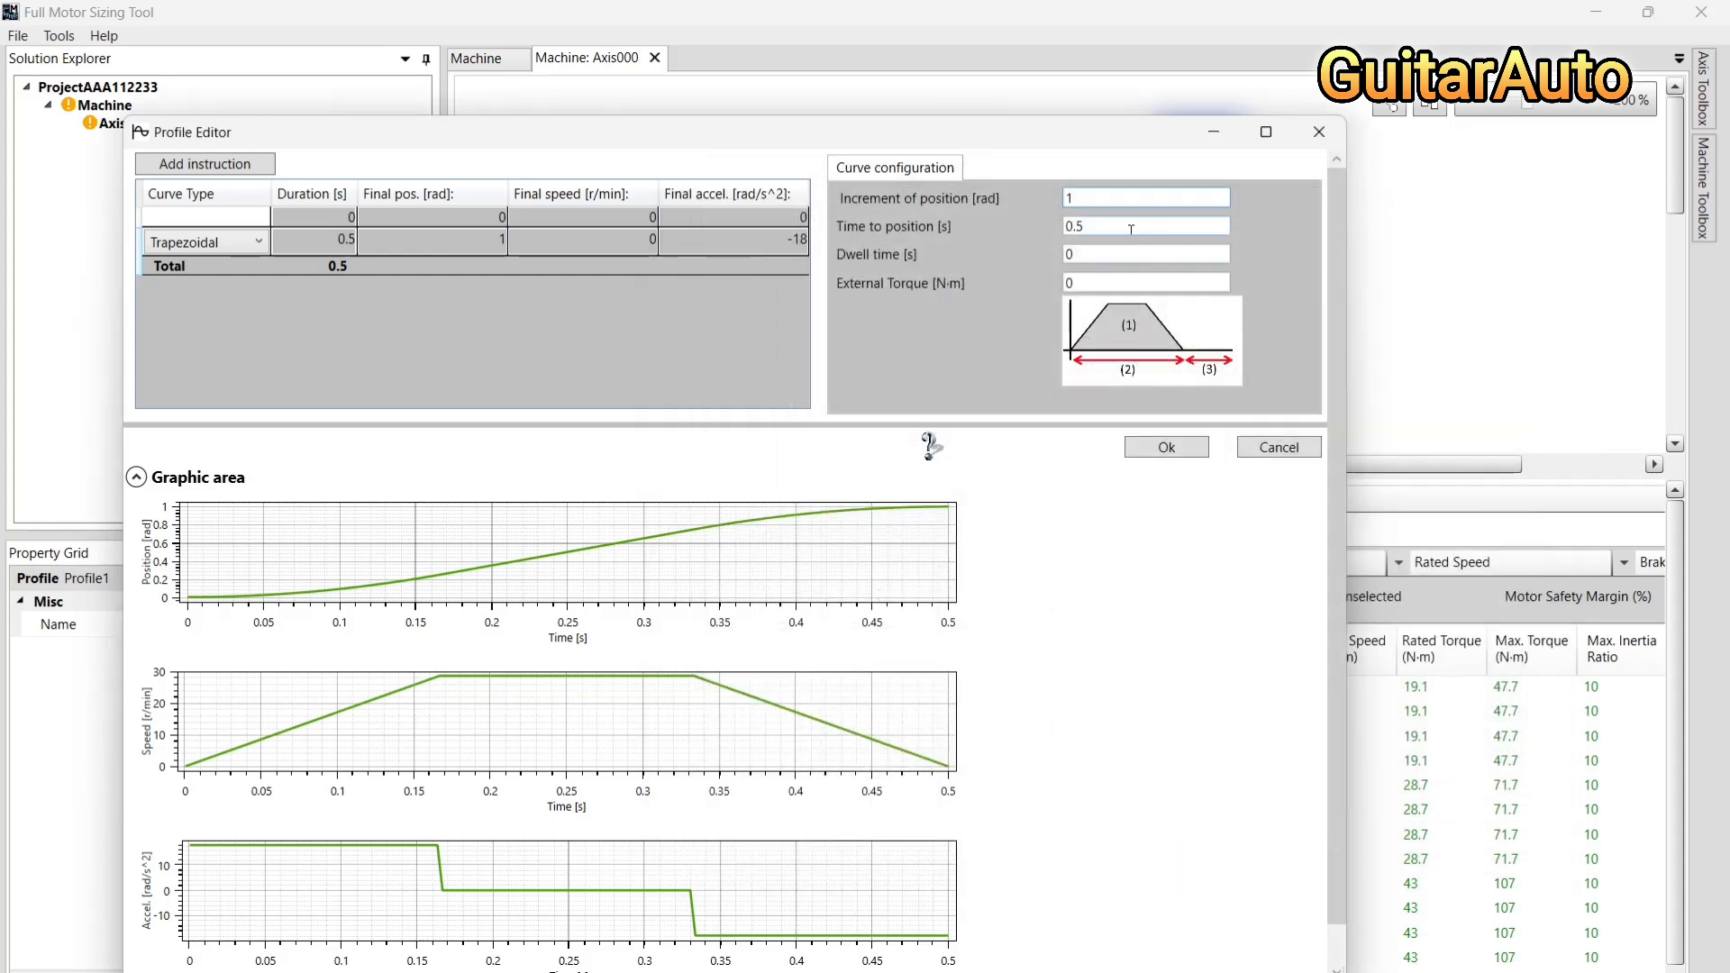
Set the trapezoidal curve's position increment to 6.28 rad, time to position to 3 s and dwell time to 0.1 s, and accept the profile
{"action": "key", "text": "BackSpace"}
{"action": "type", "text": "6.28"}
{"action": "left_click", "coordinate": [1095, 227]}
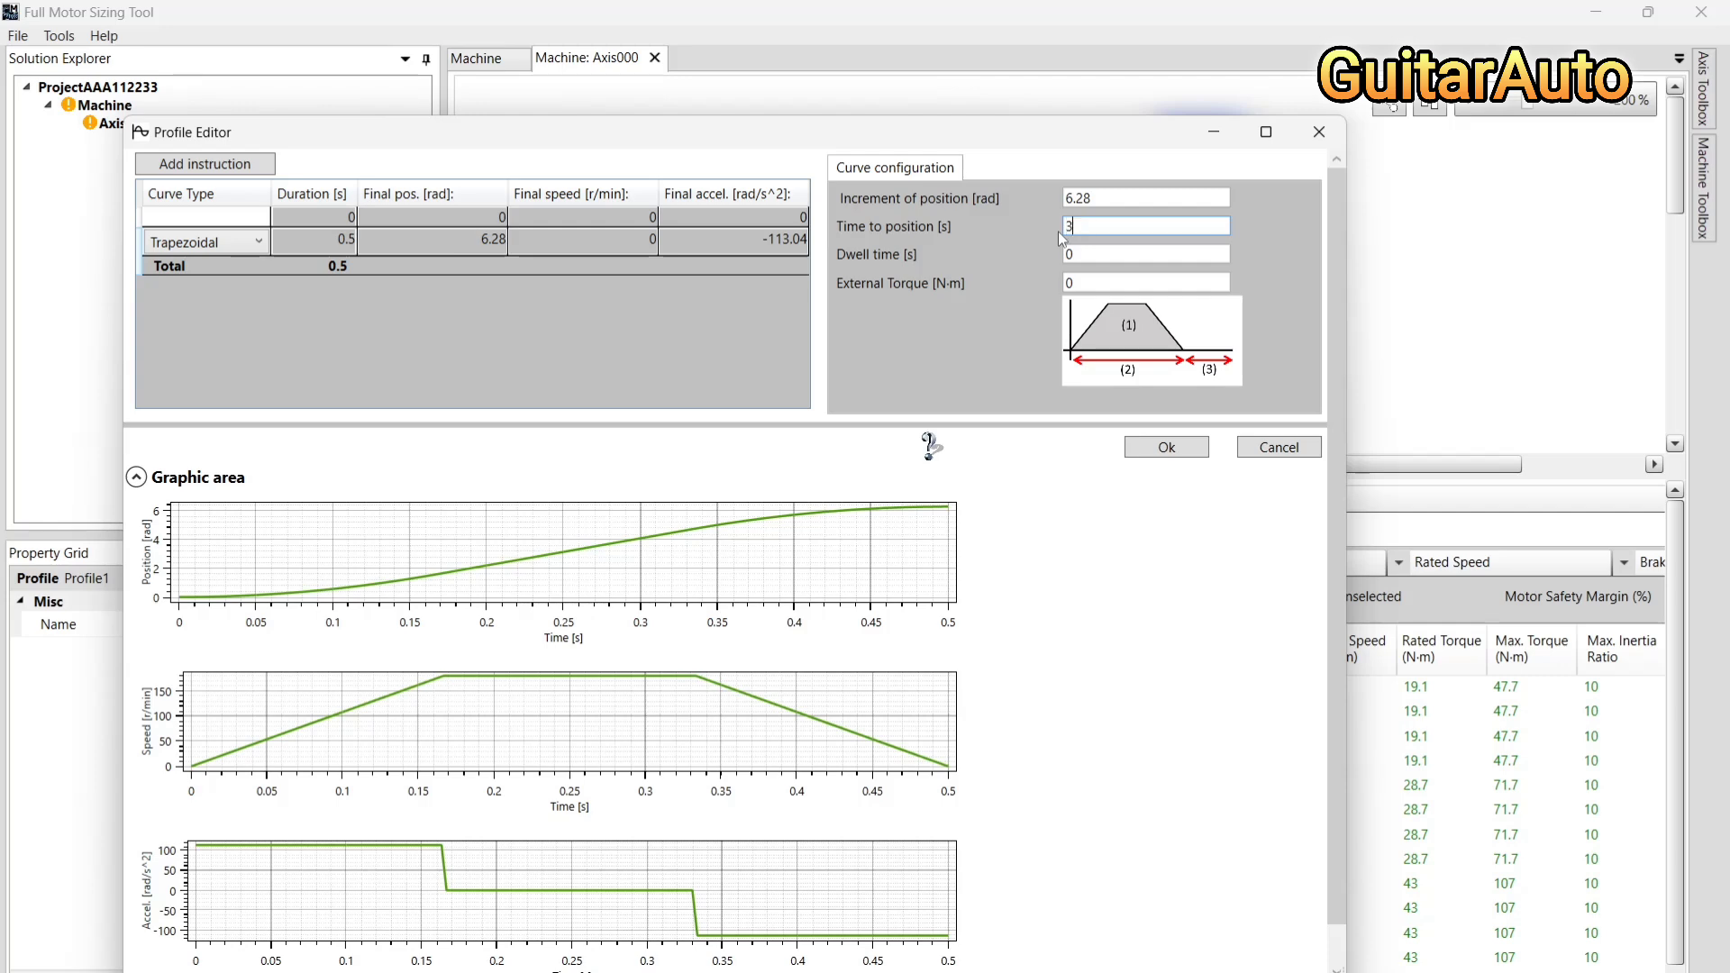
{"action": "type", "text": "3"}
{"action": "left_click", "coordinate": [1093, 256]}
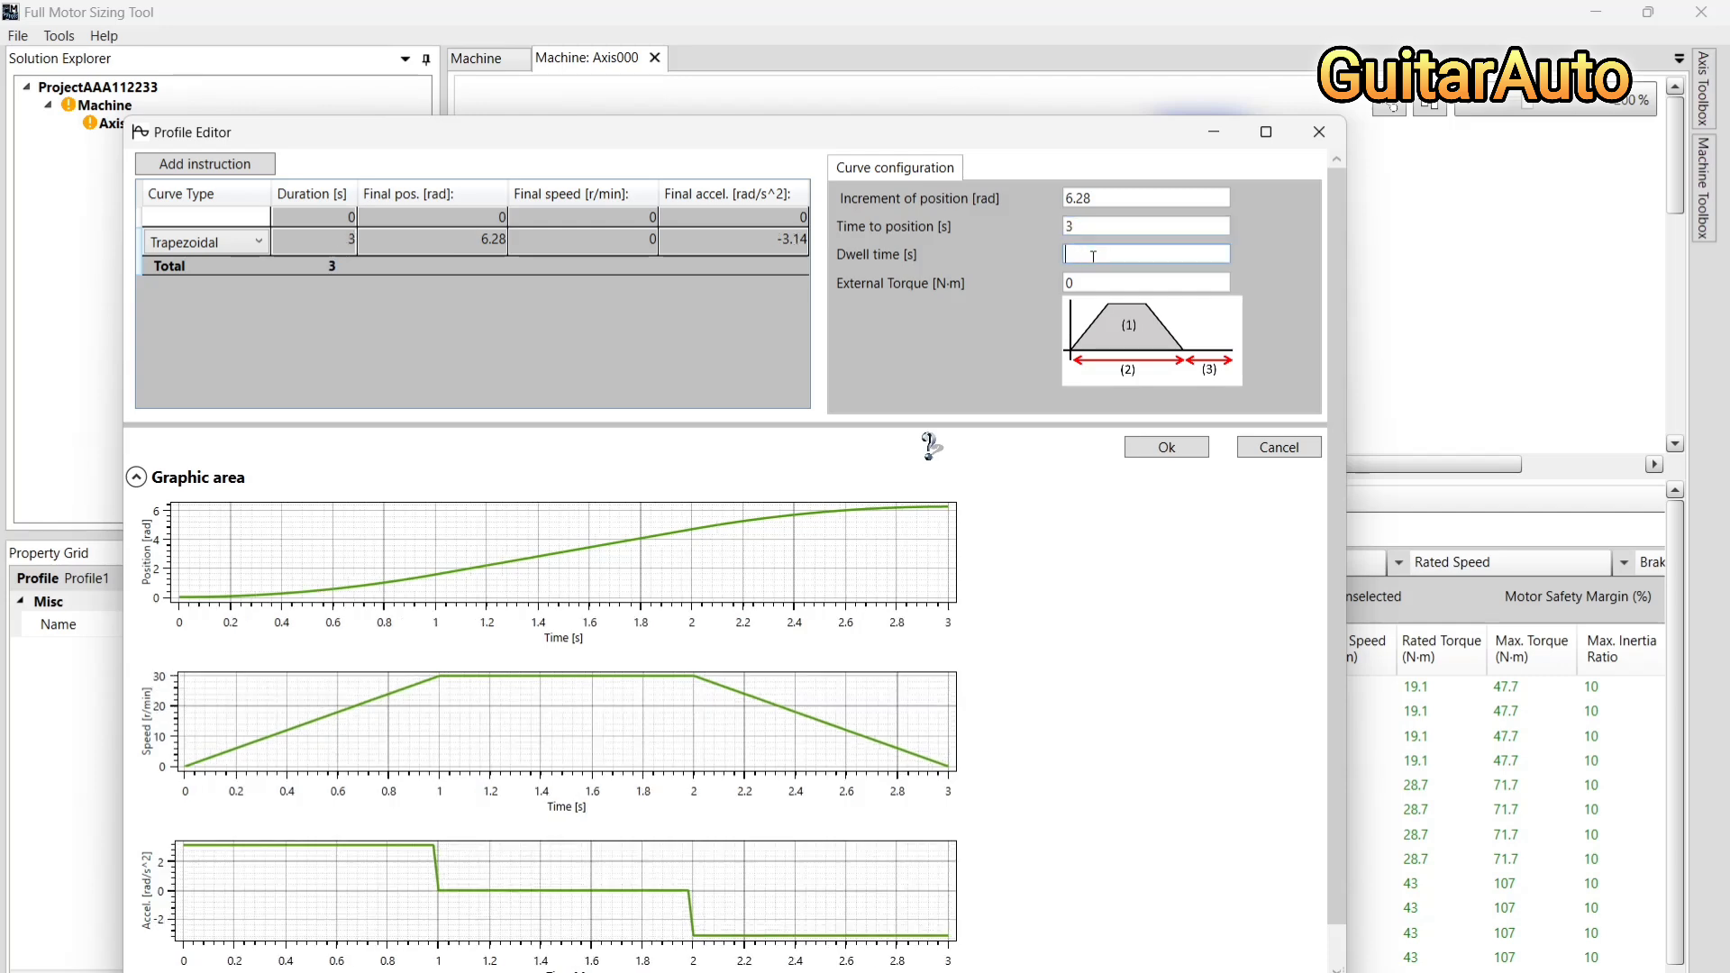
{"action": "type", "text": "0.1"}
{"action": "left_click", "coordinate": [1165, 449]}
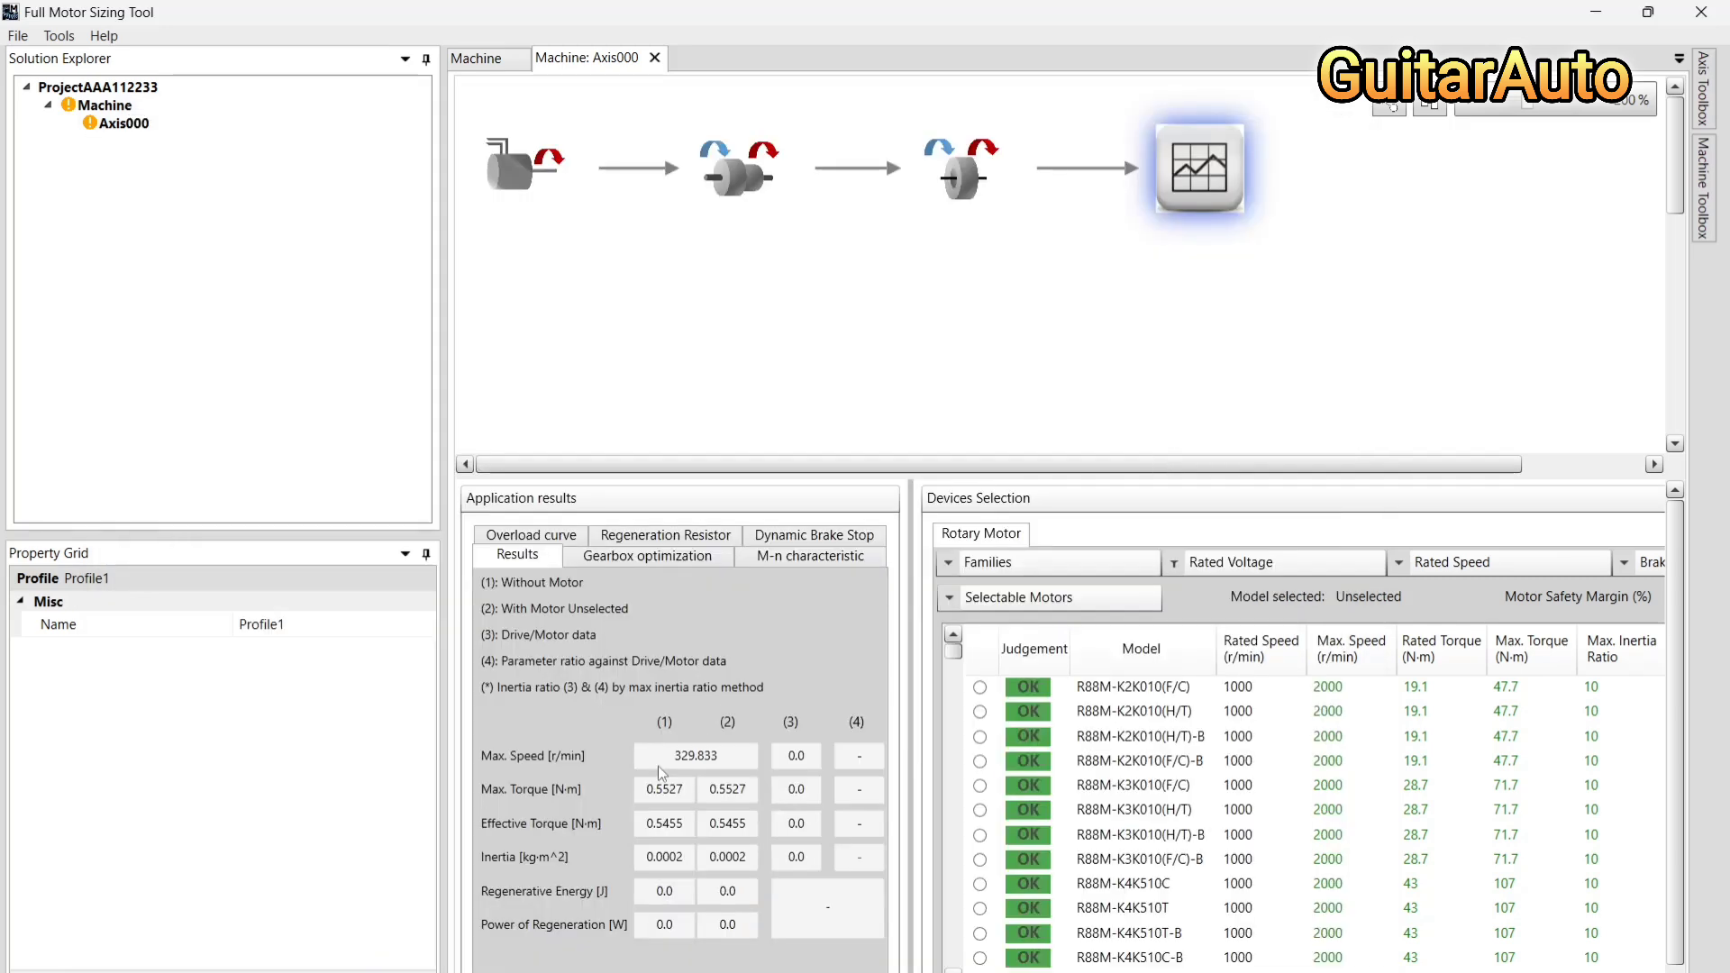
Look through the rotary motor list and limit the motor families to 1S-series only
{"action": "scroll", "coordinate": [1158, 848], "scroll_direction": "down", "scroll_amount": 3}
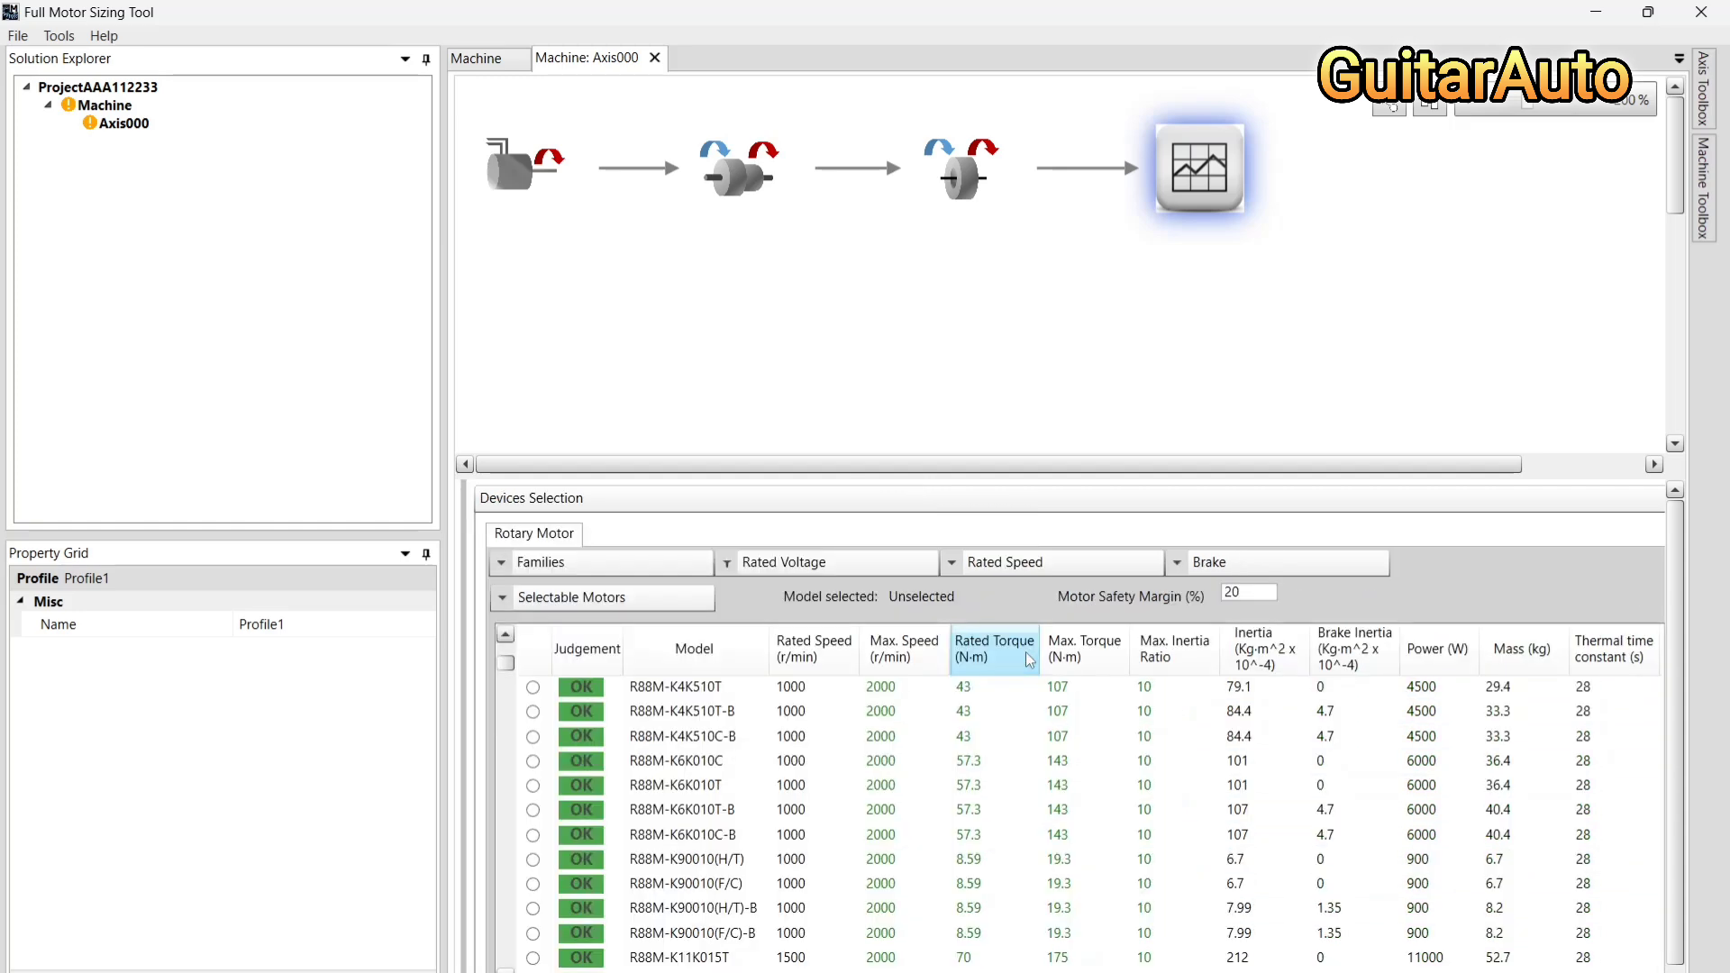
{"action": "scroll", "coordinate": [1023, 848], "scroll_direction": "up", "scroll_amount": 5}
{"action": "scroll", "coordinate": [869, 917], "scroll_direction": "down", "scroll_amount": 10}
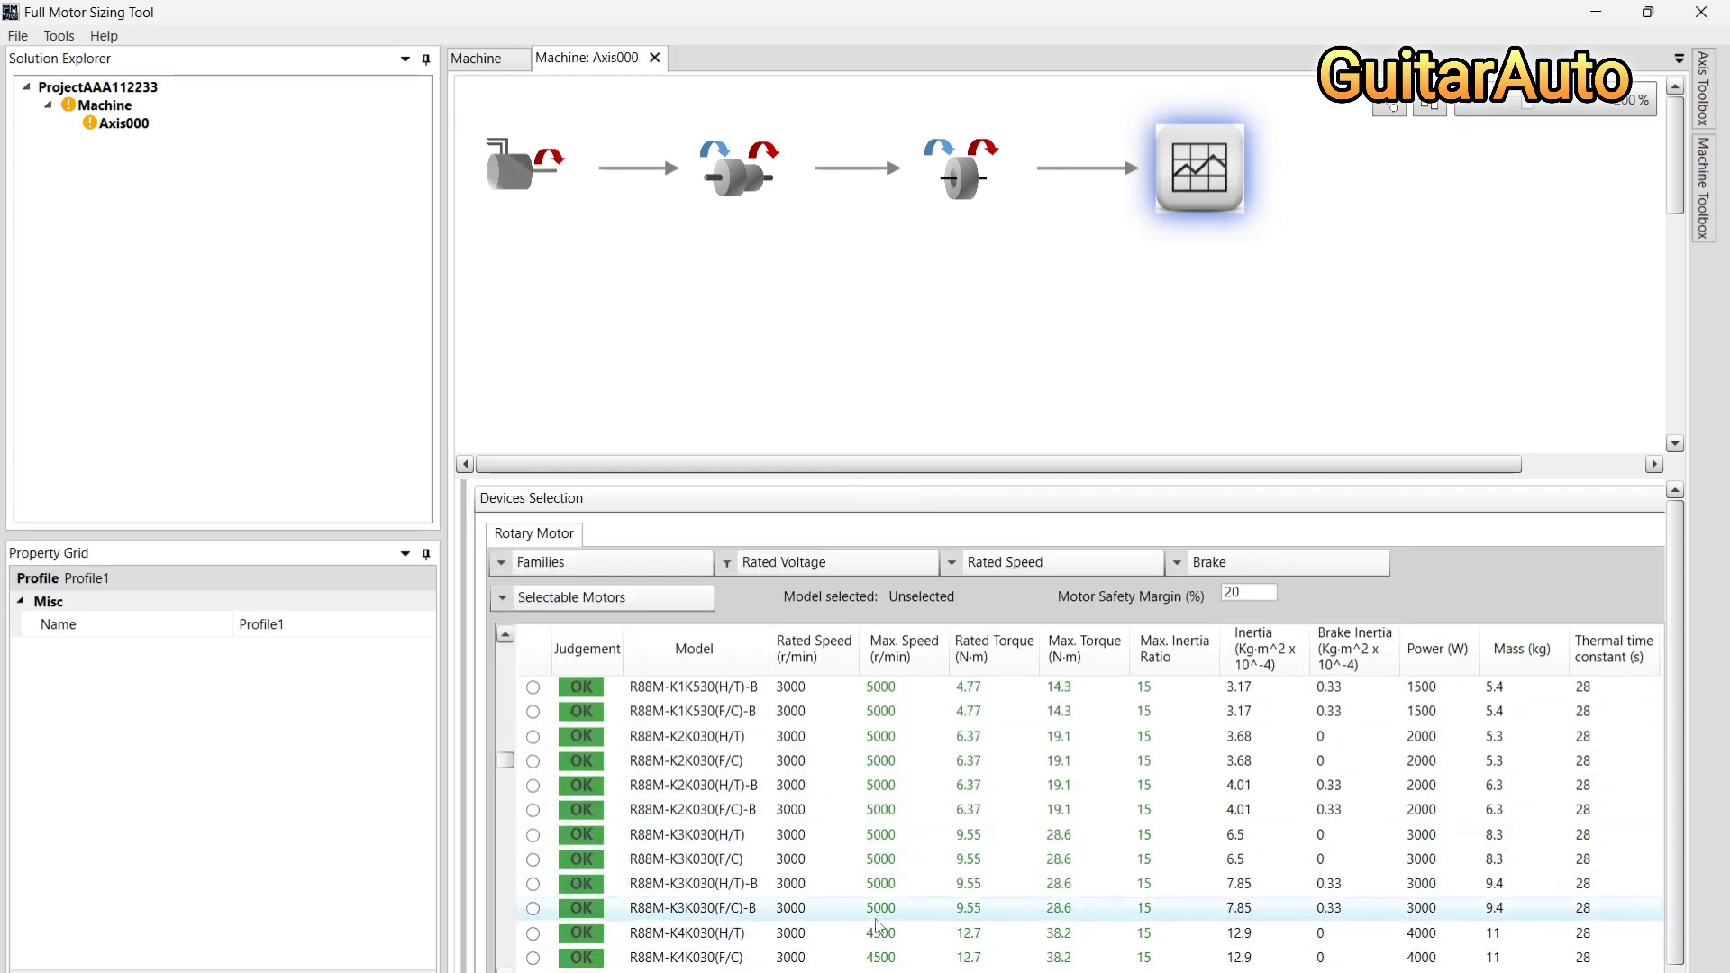
{"action": "scroll", "coordinate": [897, 917], "scroll_direction": "down", "scroll_amount": 10}
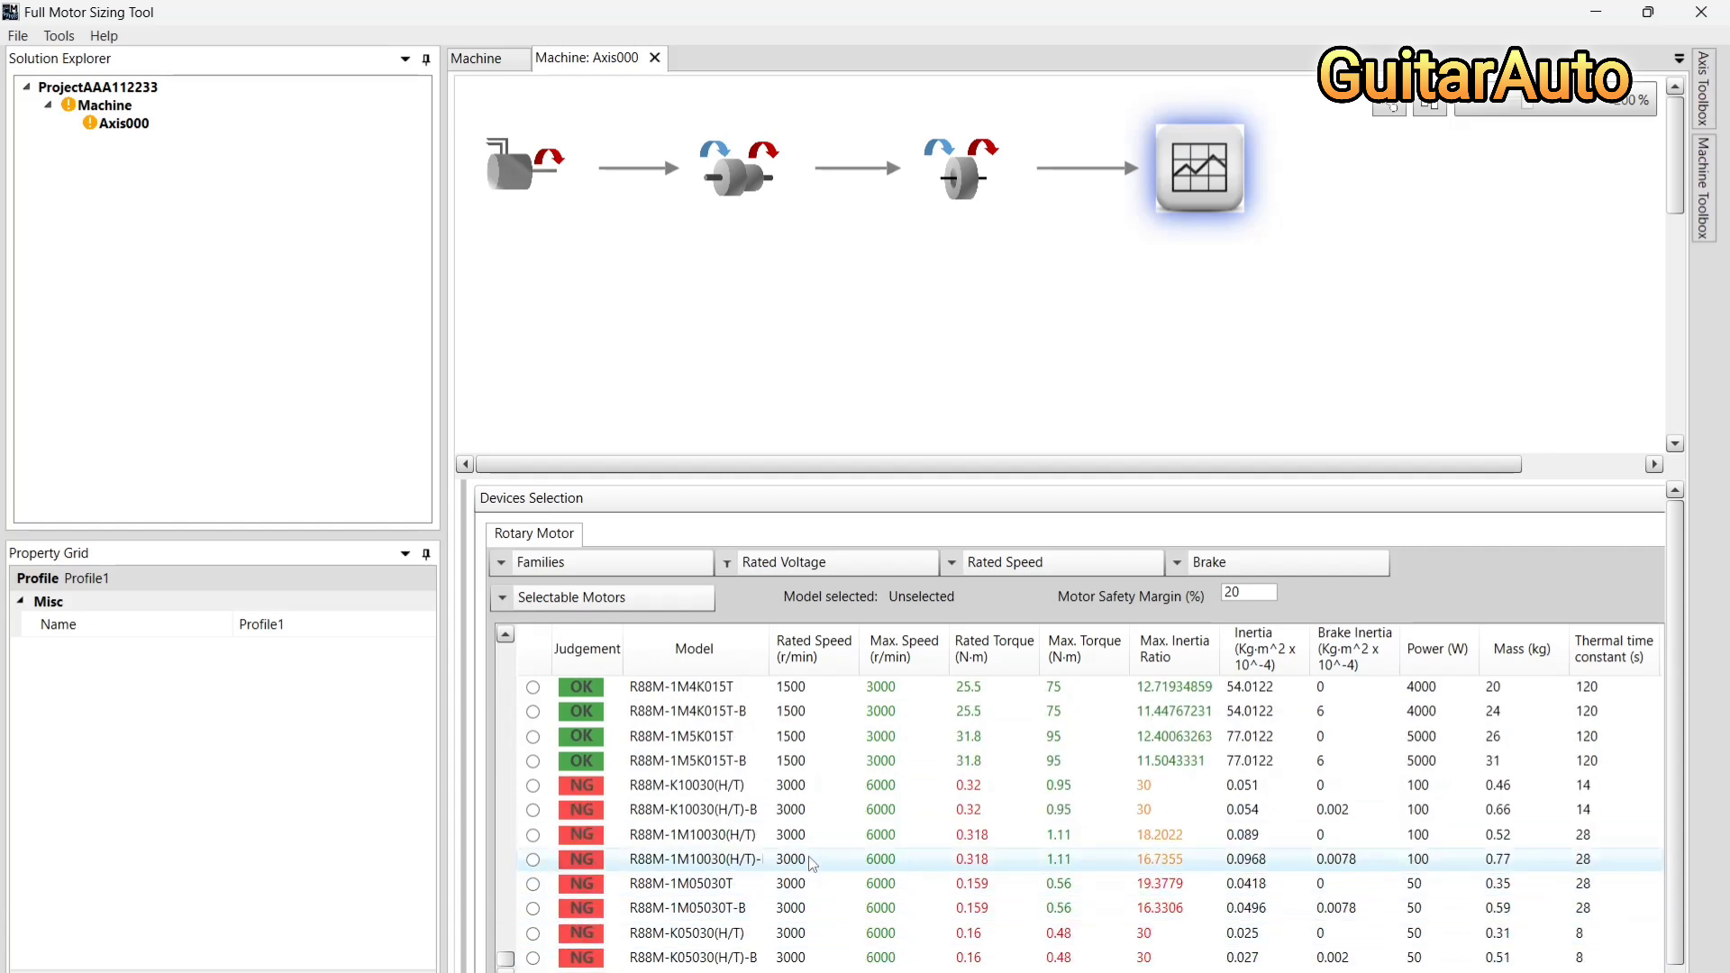
{"action": "left_click", "coordinate": [501, 570]}
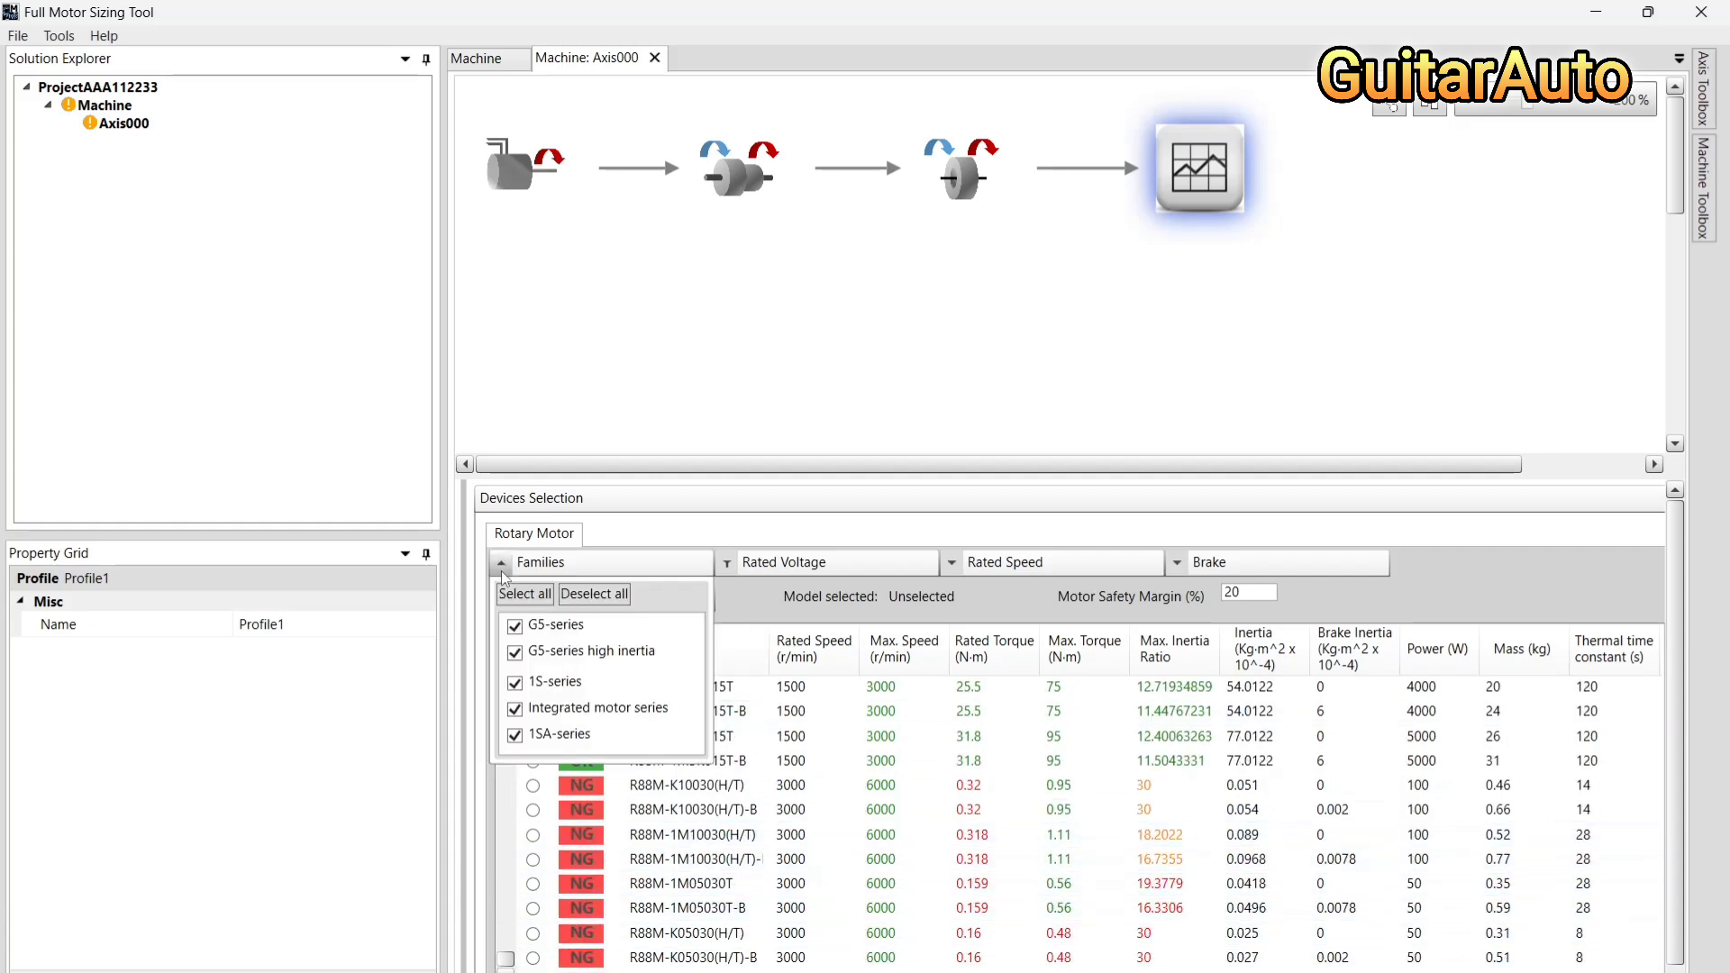
{"action": "left_click", "coordinate": [516, 629]}
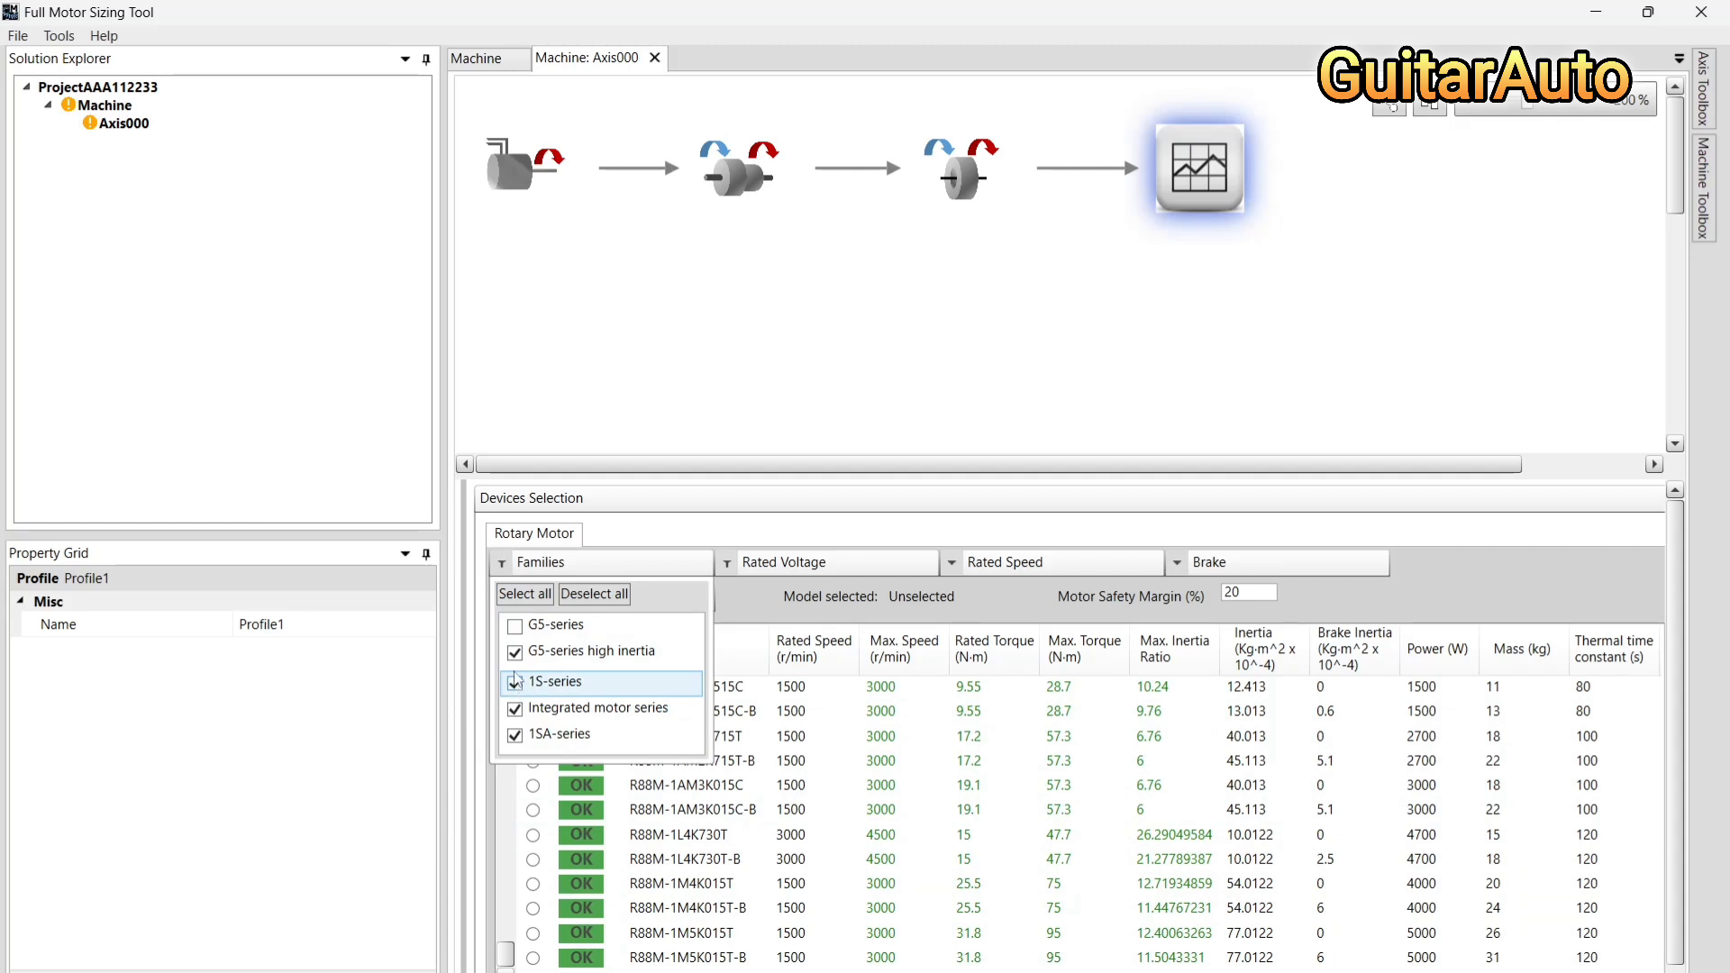
{"action": "left_click", "coordinate": [520, 651]}
{"action": "left_click", "coordinate": [515, 710]}
{"action": "left_click", "coordinate": [516, 735]}
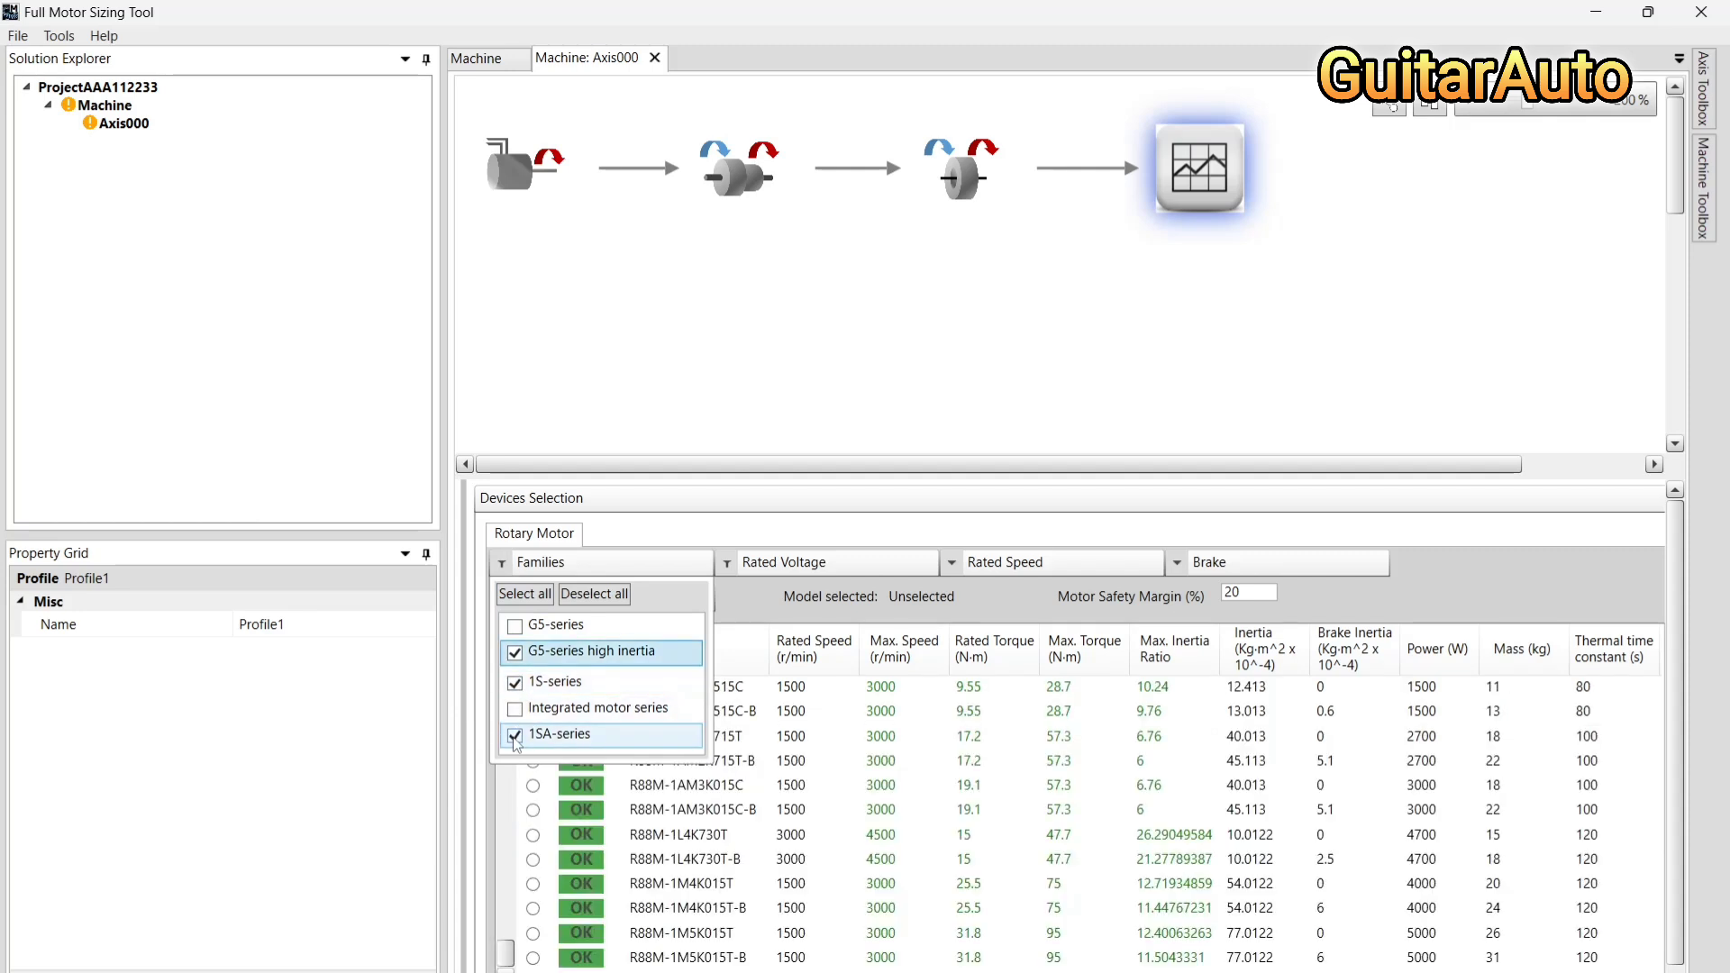
{"action": "left_click", "coordinate": [516, 653]}
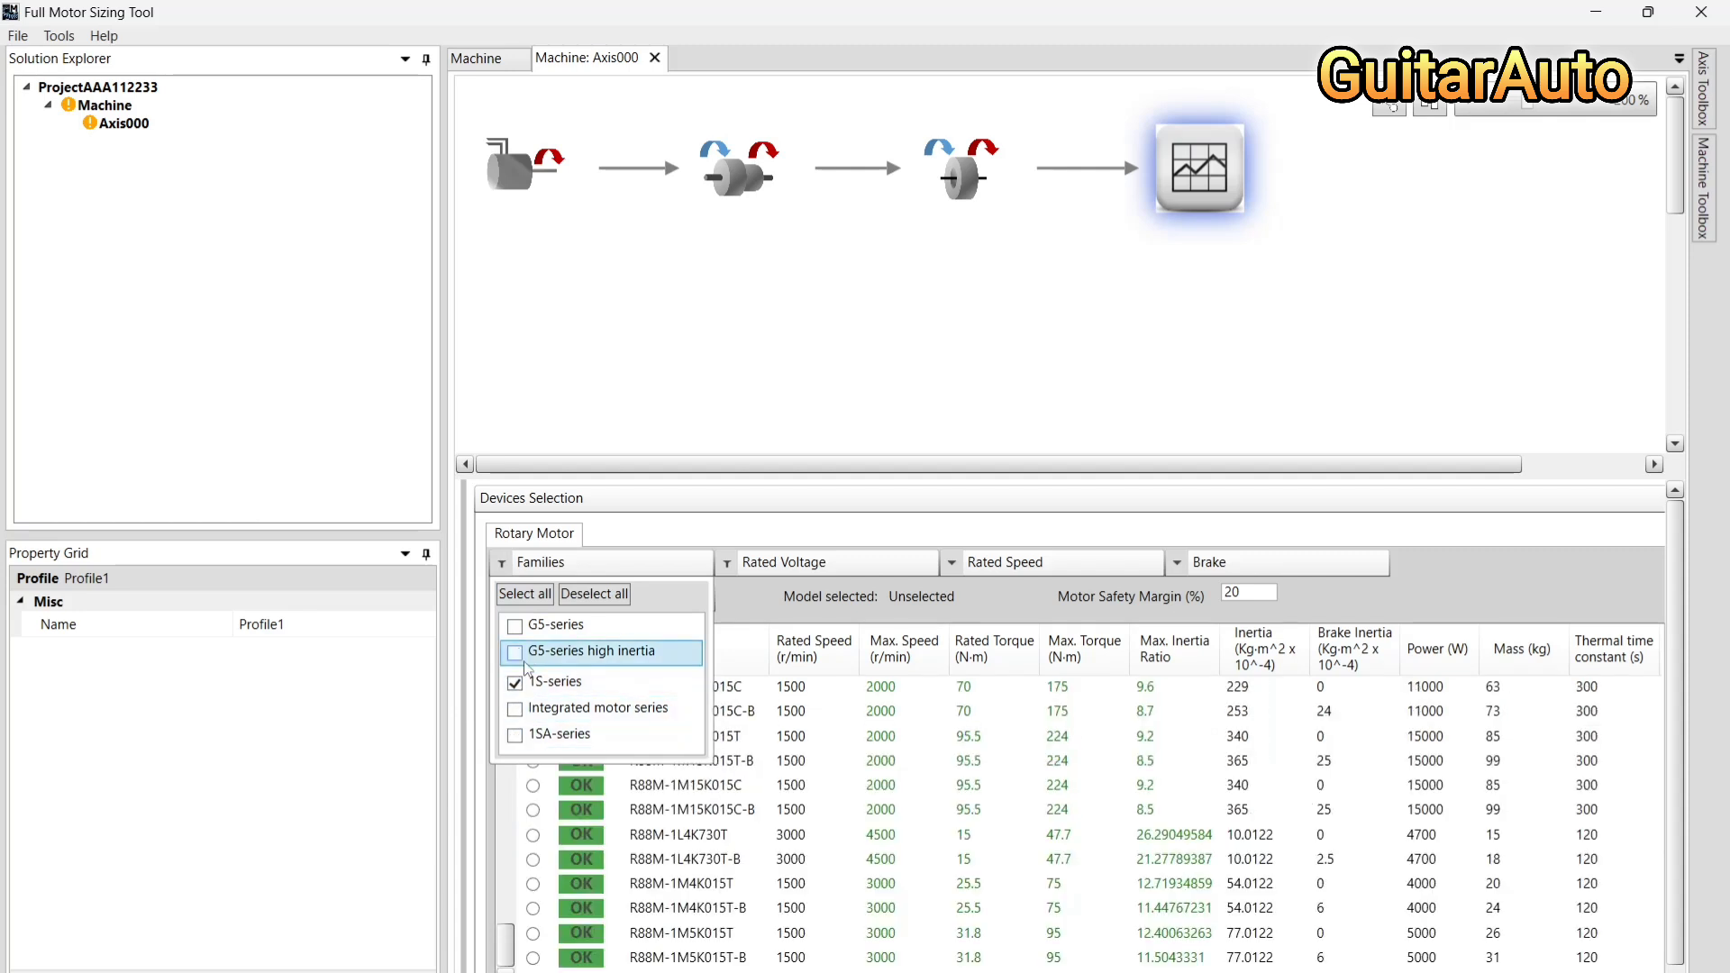
Restrict the motor list to a rated voltage of 200 V and a rated speed of 3000 rpm
{"action": "left_click", "coordinate": [727, 564]}
{"action": "left_click", "coordinate": [740, 677]}
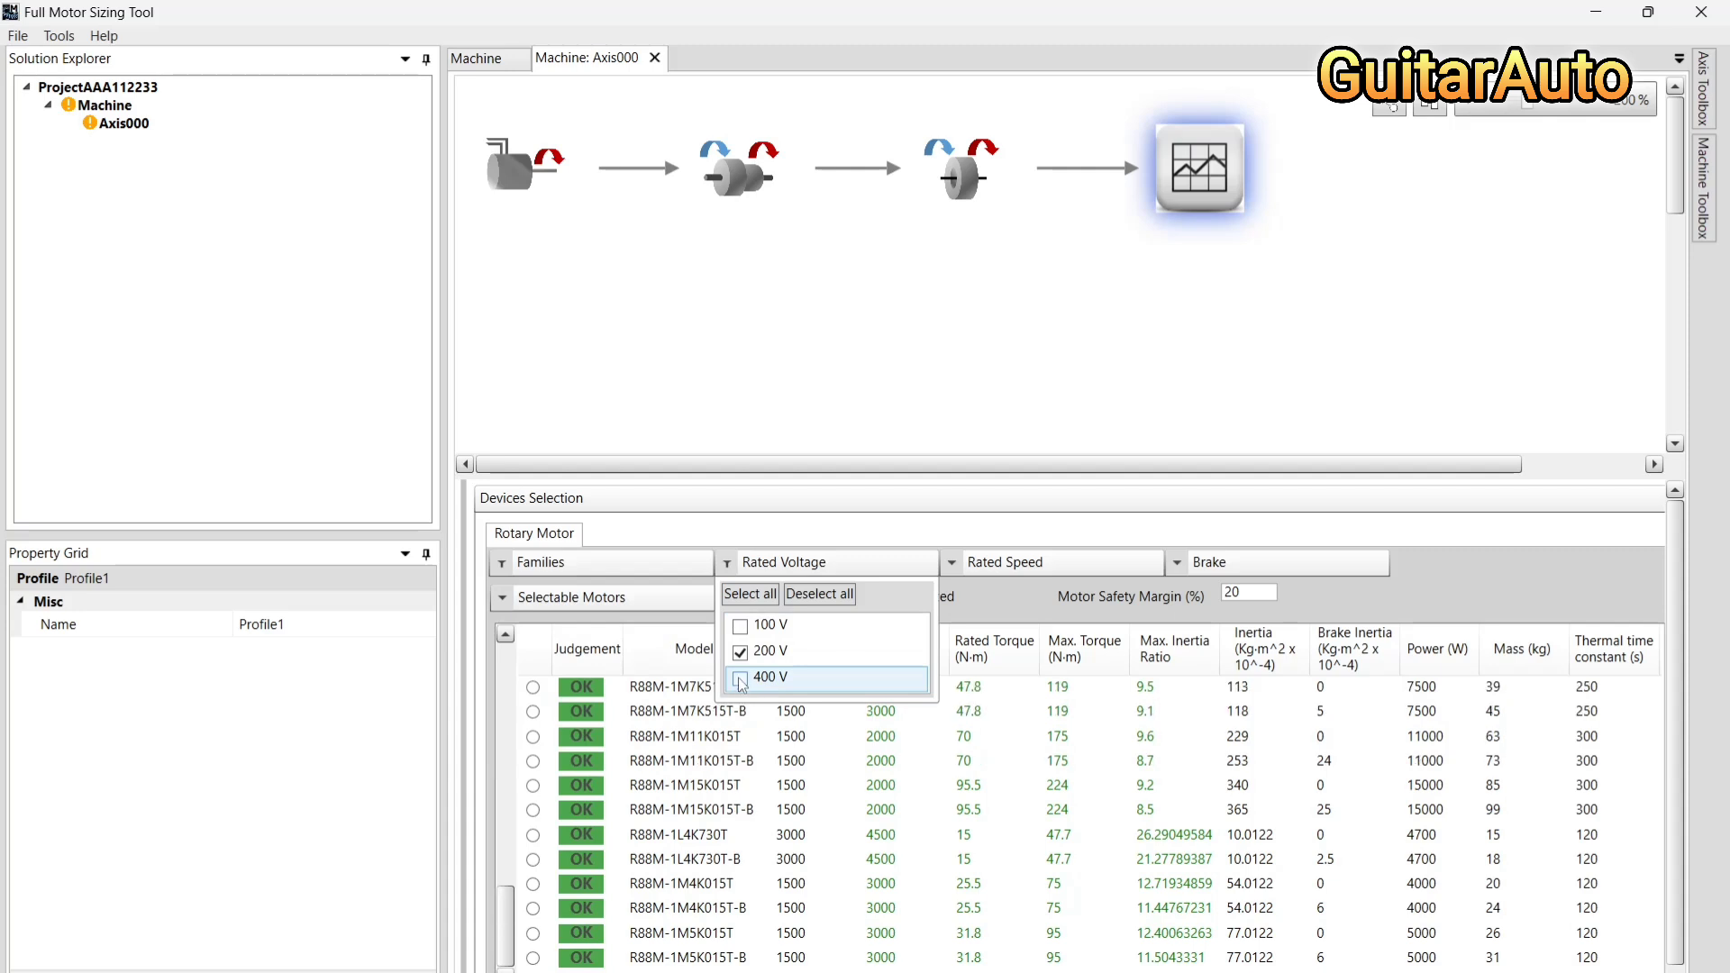
{"action": "left_click", "coordinate": [953, 565]}
{"action": "left_click", "coordinate": [966, 652]}
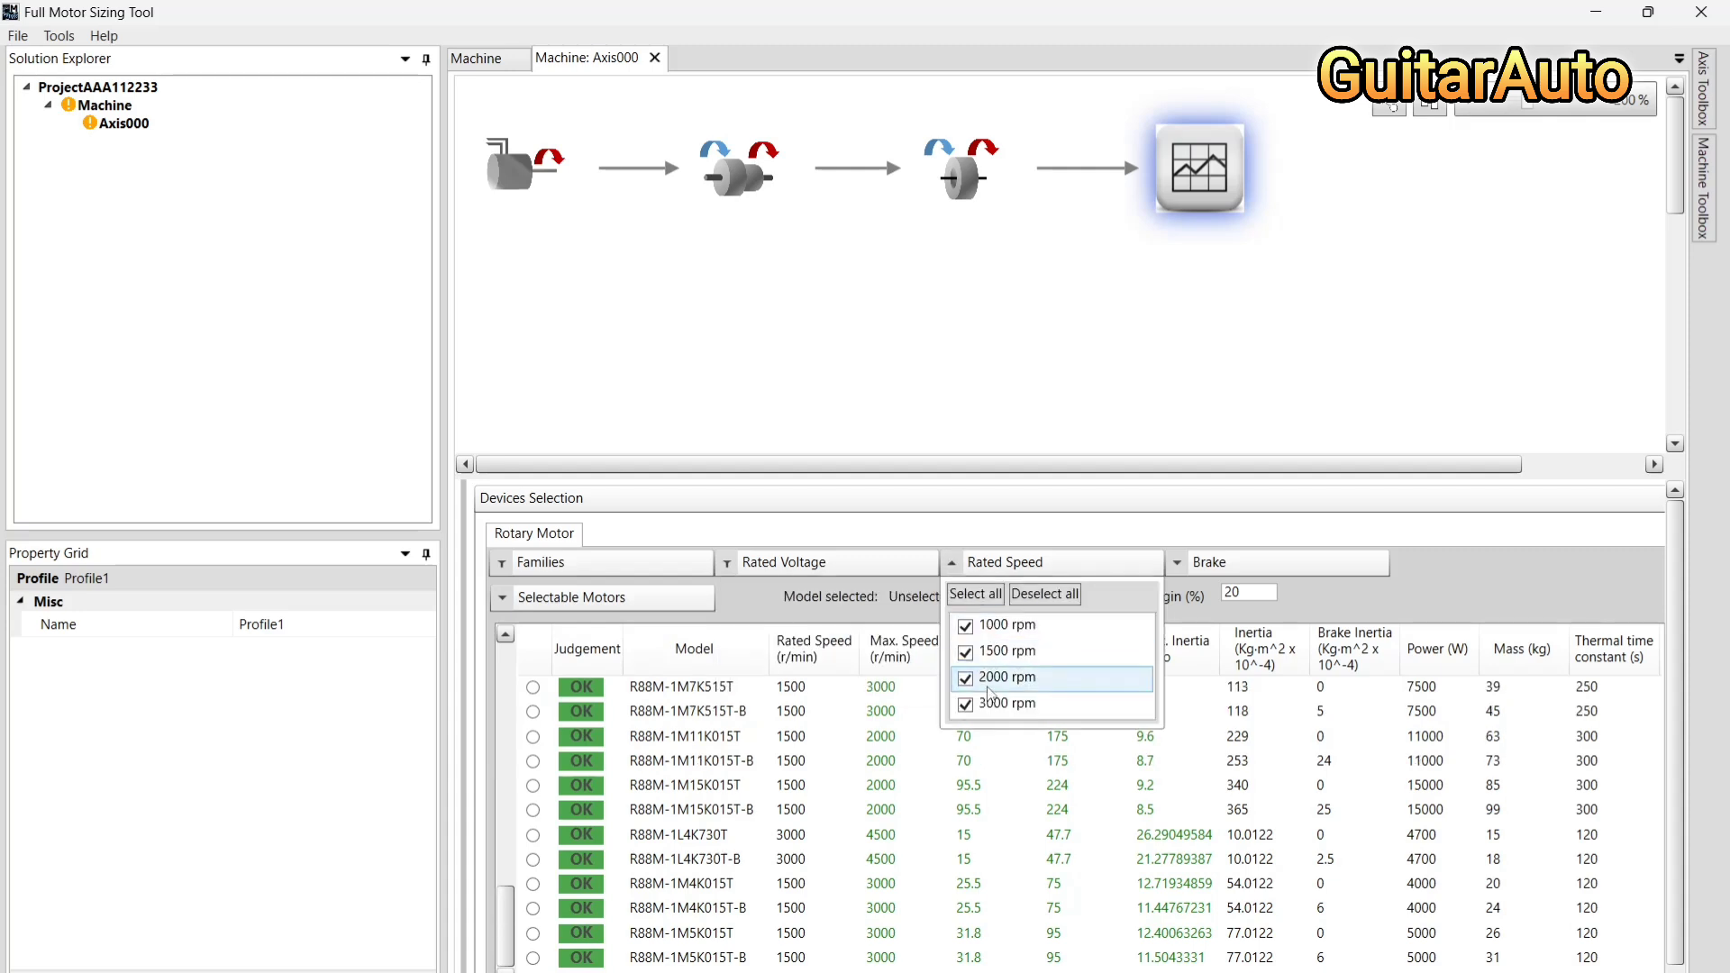
{"action": "left_click", "coordinate": [966, 678]}
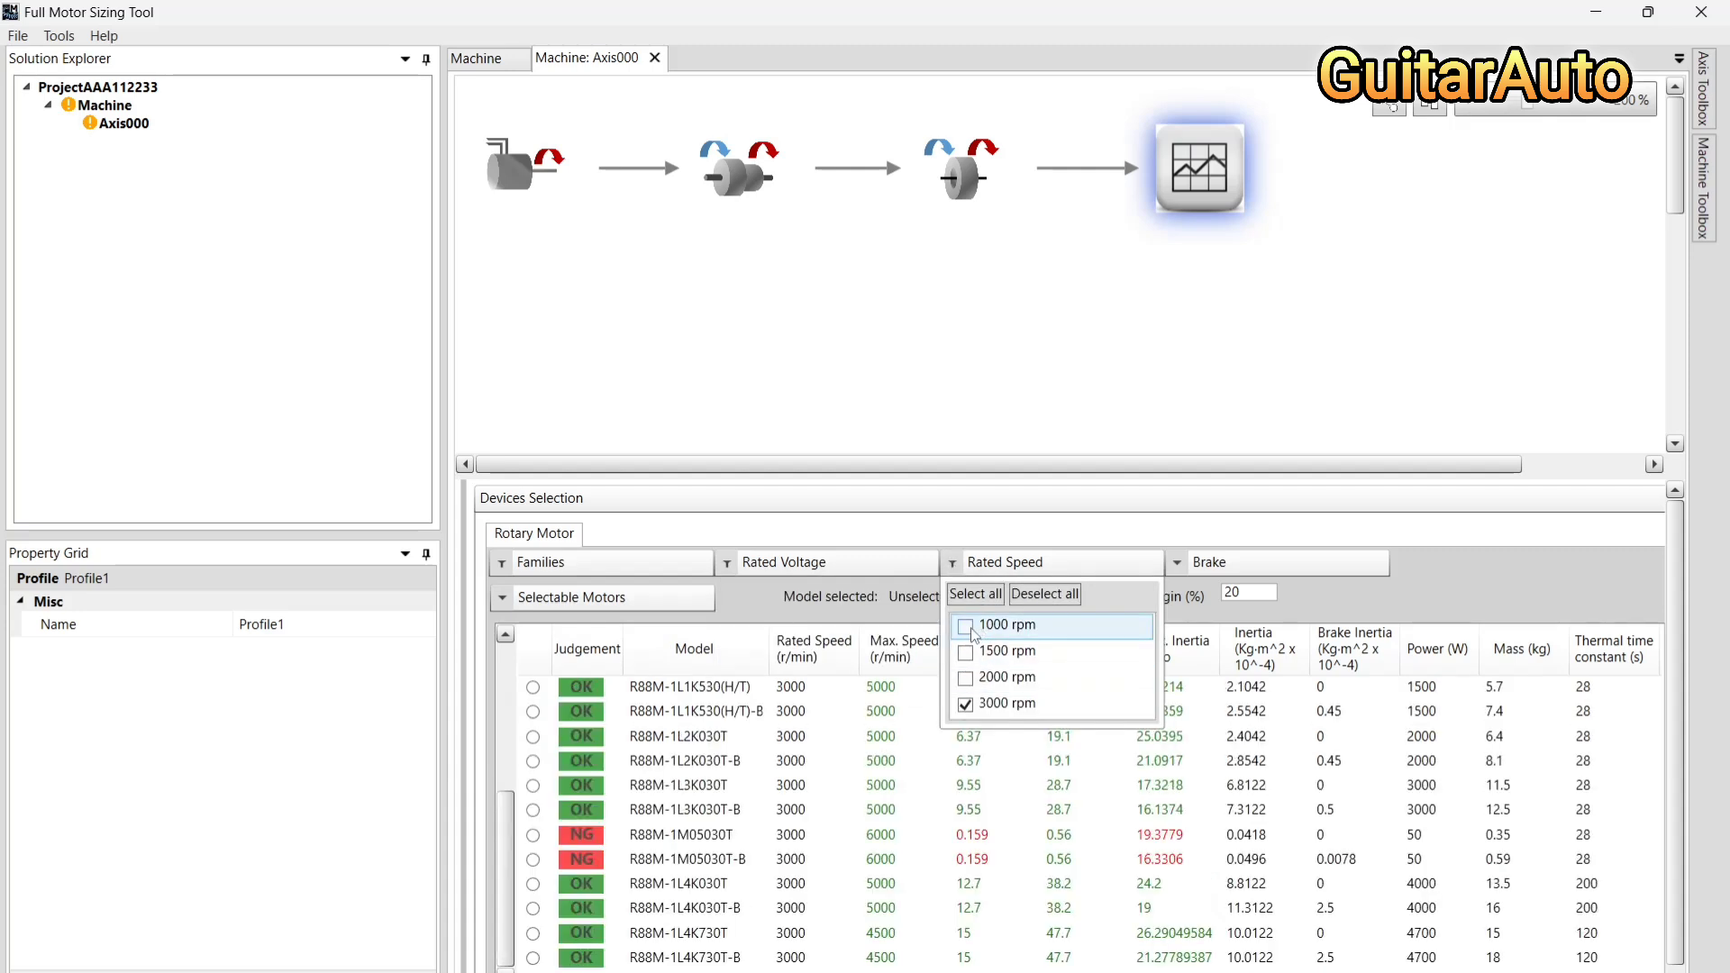
{"action": "left_click", "coordinate": [977, 629]}
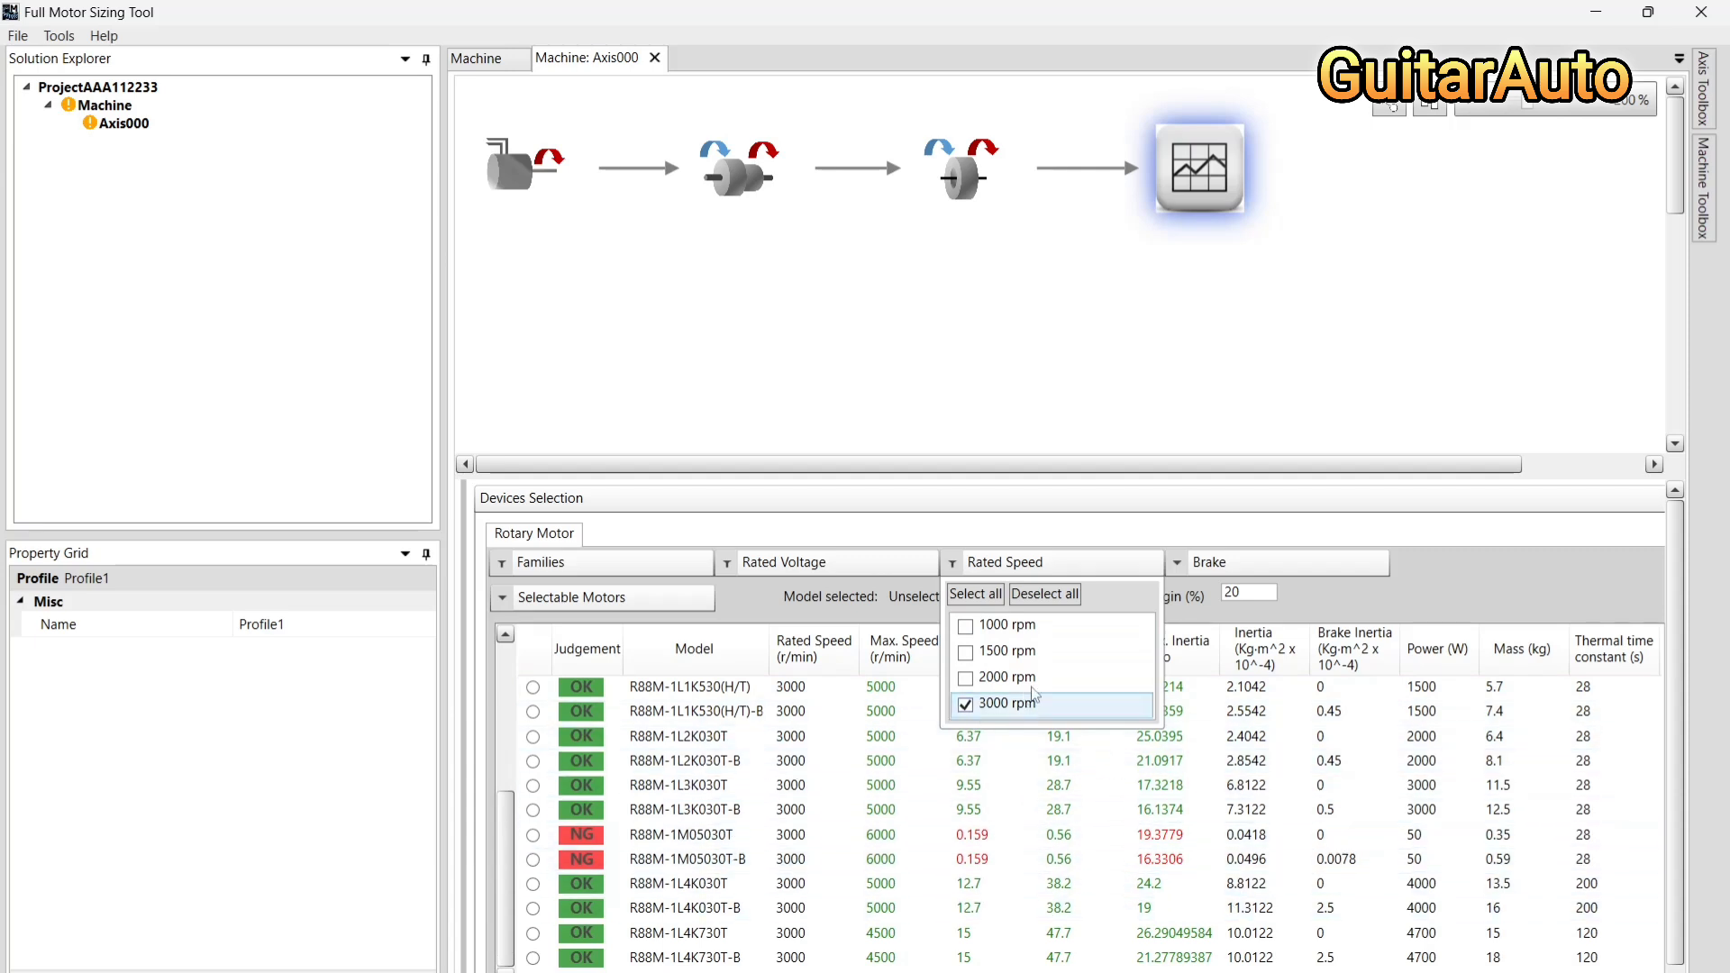
Show only motors with a brake and select the R88M-1M05030T-B motor
{"action": "left_click", "coordinate": [1179, 566]}
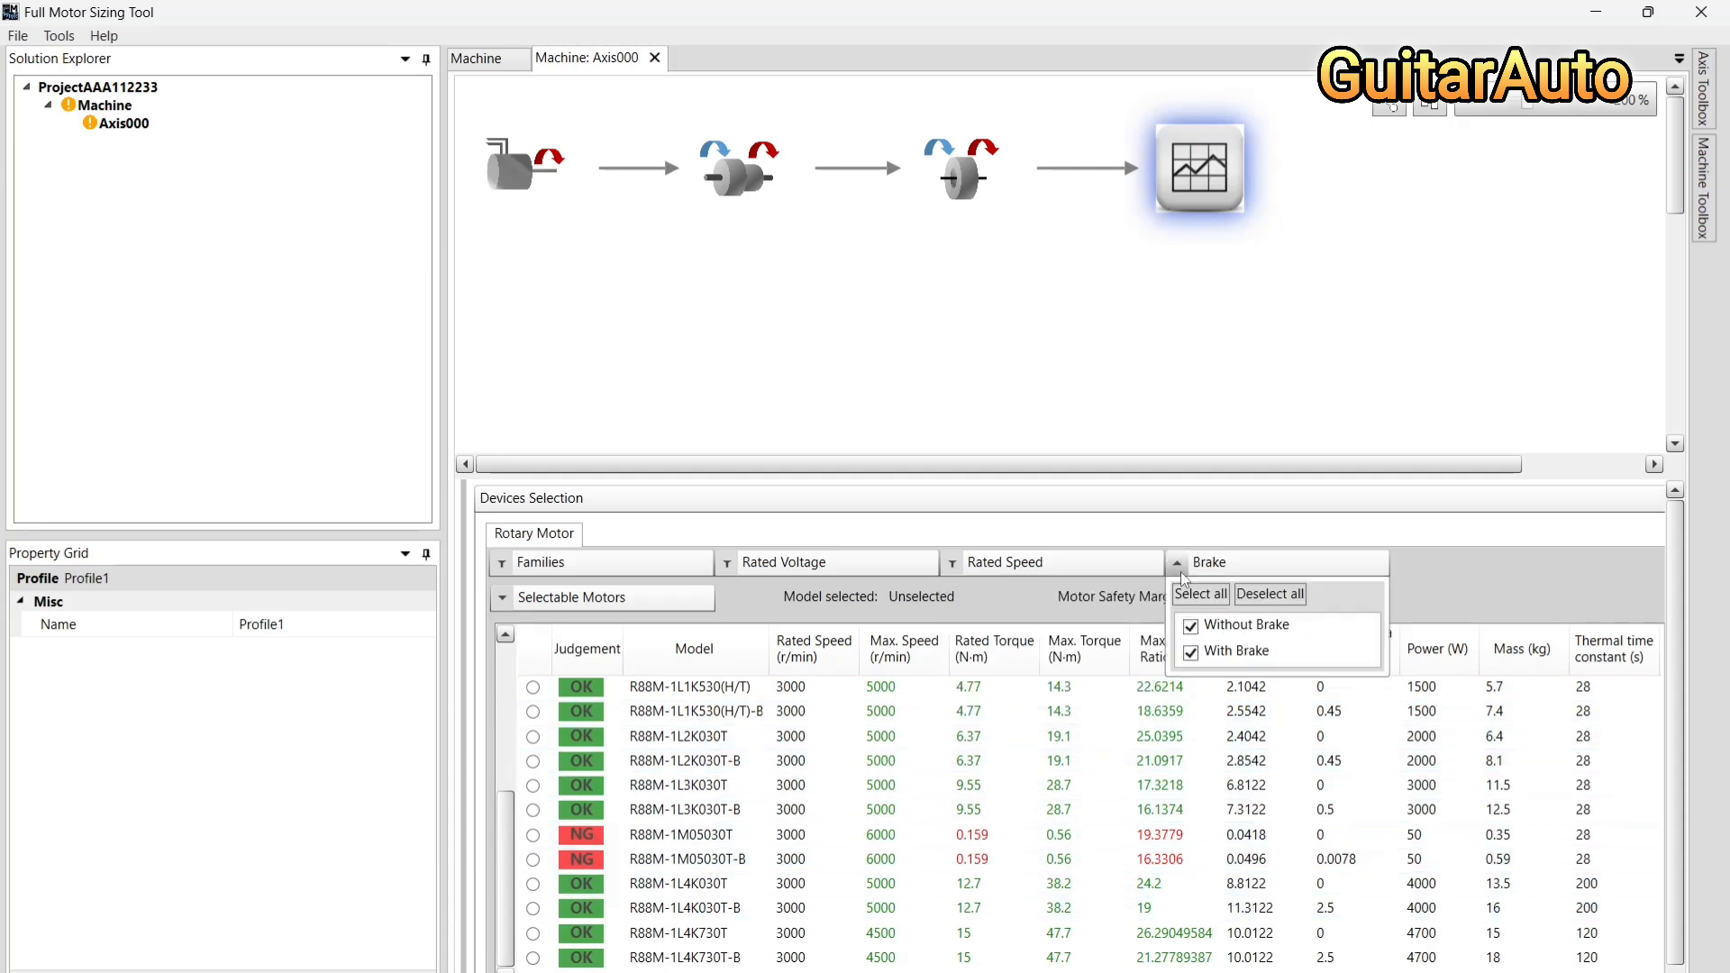
{"action": "left_click", "coordinate": [1192, 627]}
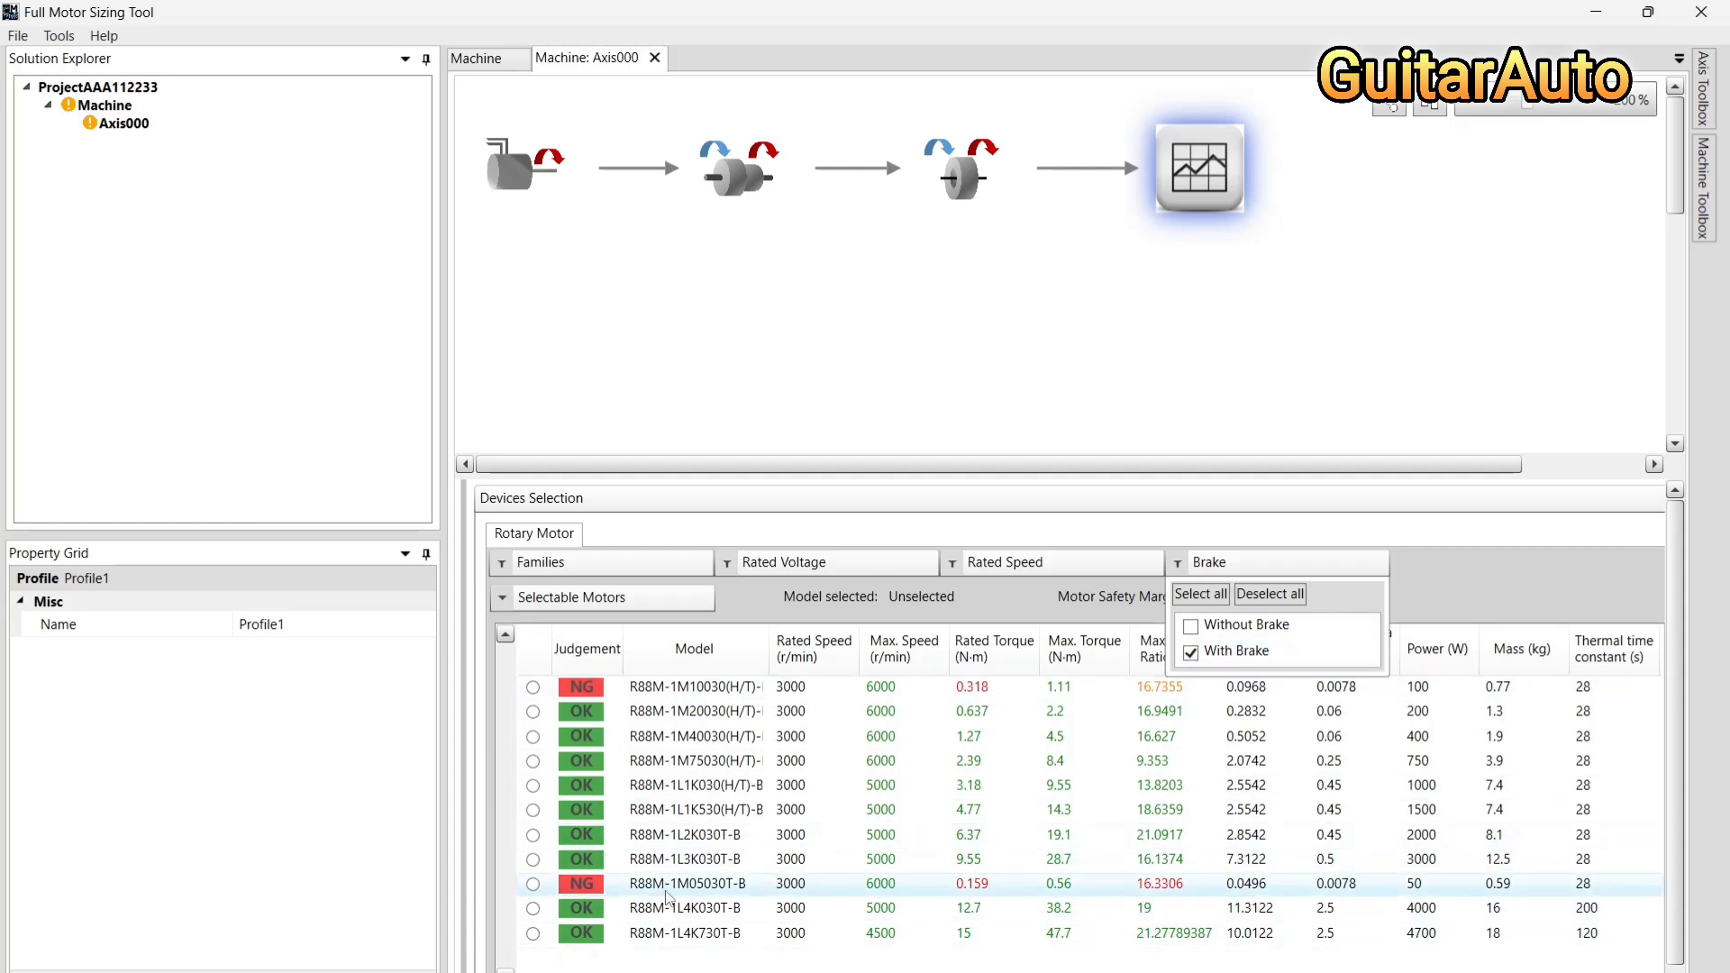
{"action": "left_click", "coordinate": [533, 883]}
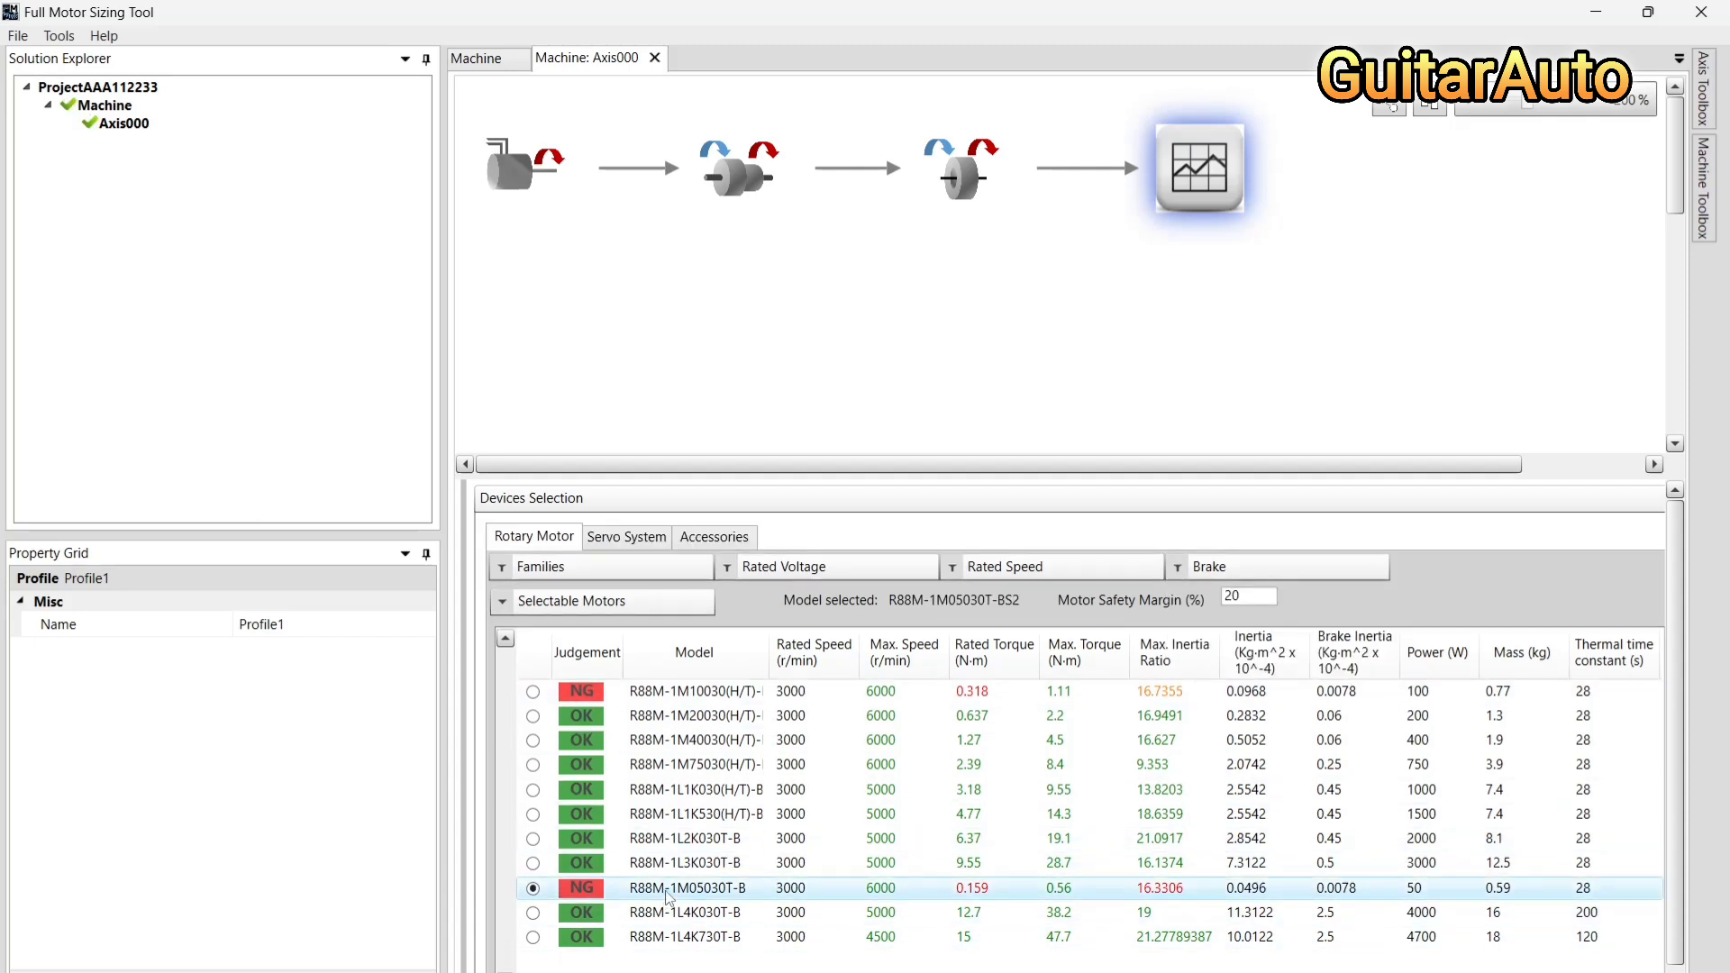
Select the 200 W R88M-1M20030(H/T)-B motor instead of the 50 W model
{"action": "left_click", "coordinate": [504, 603]}
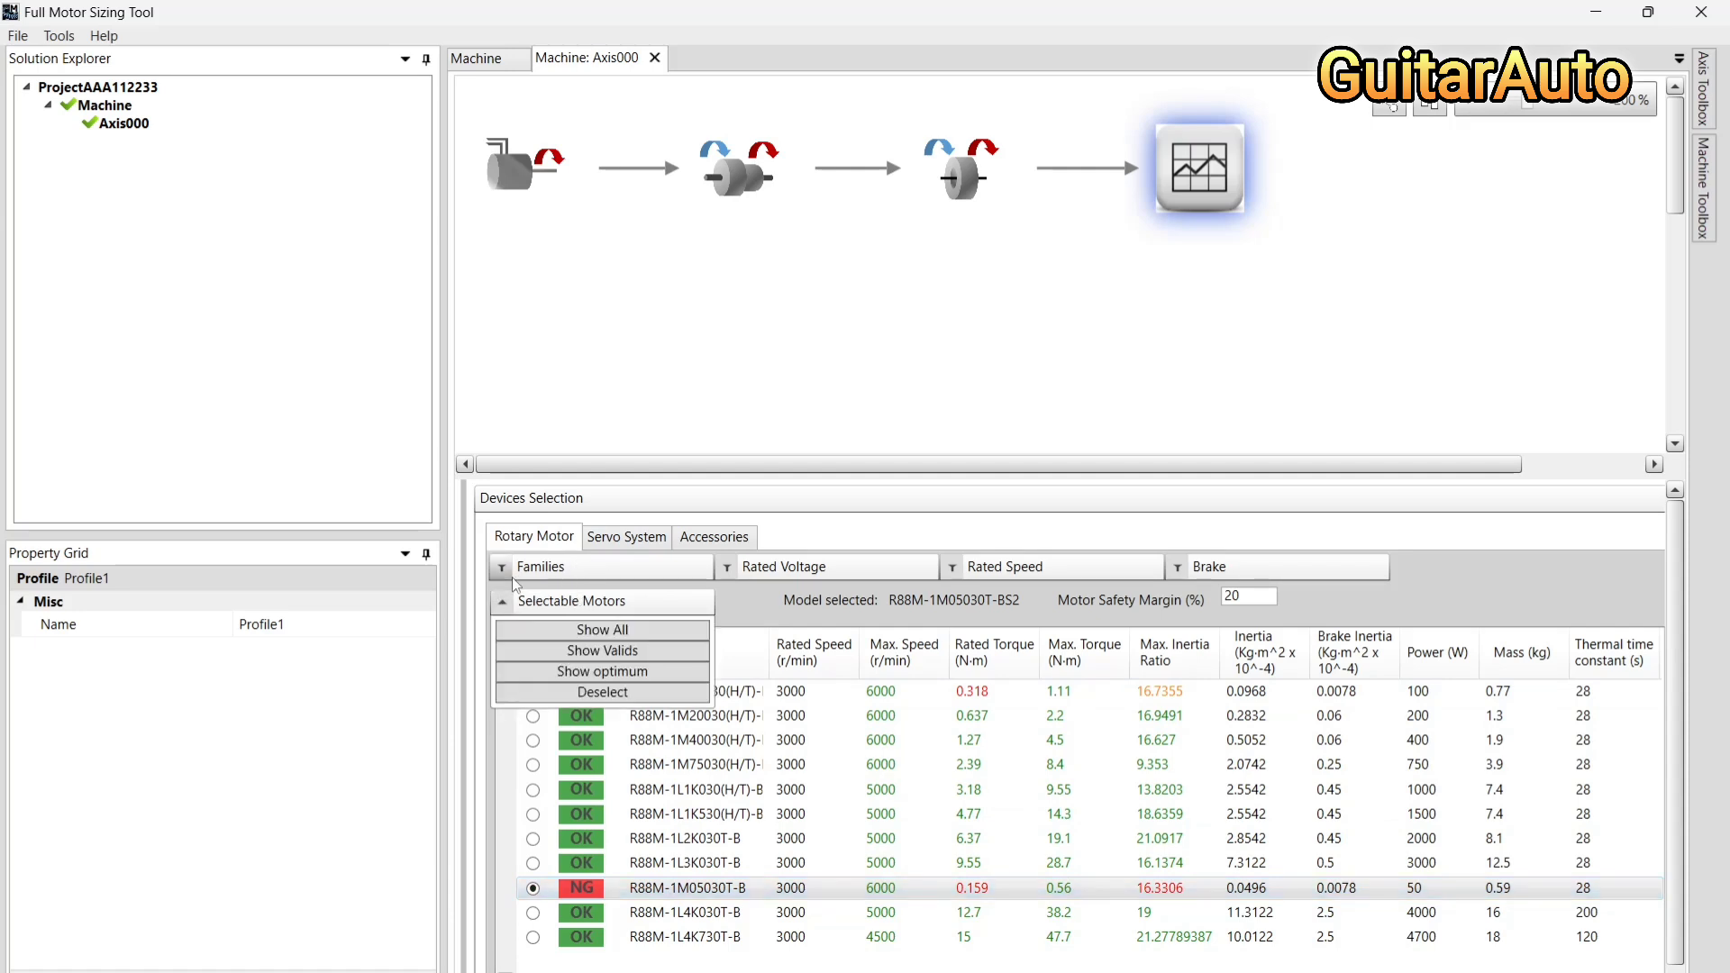
{"action": "left_click", "coordinate": [459, 594]}
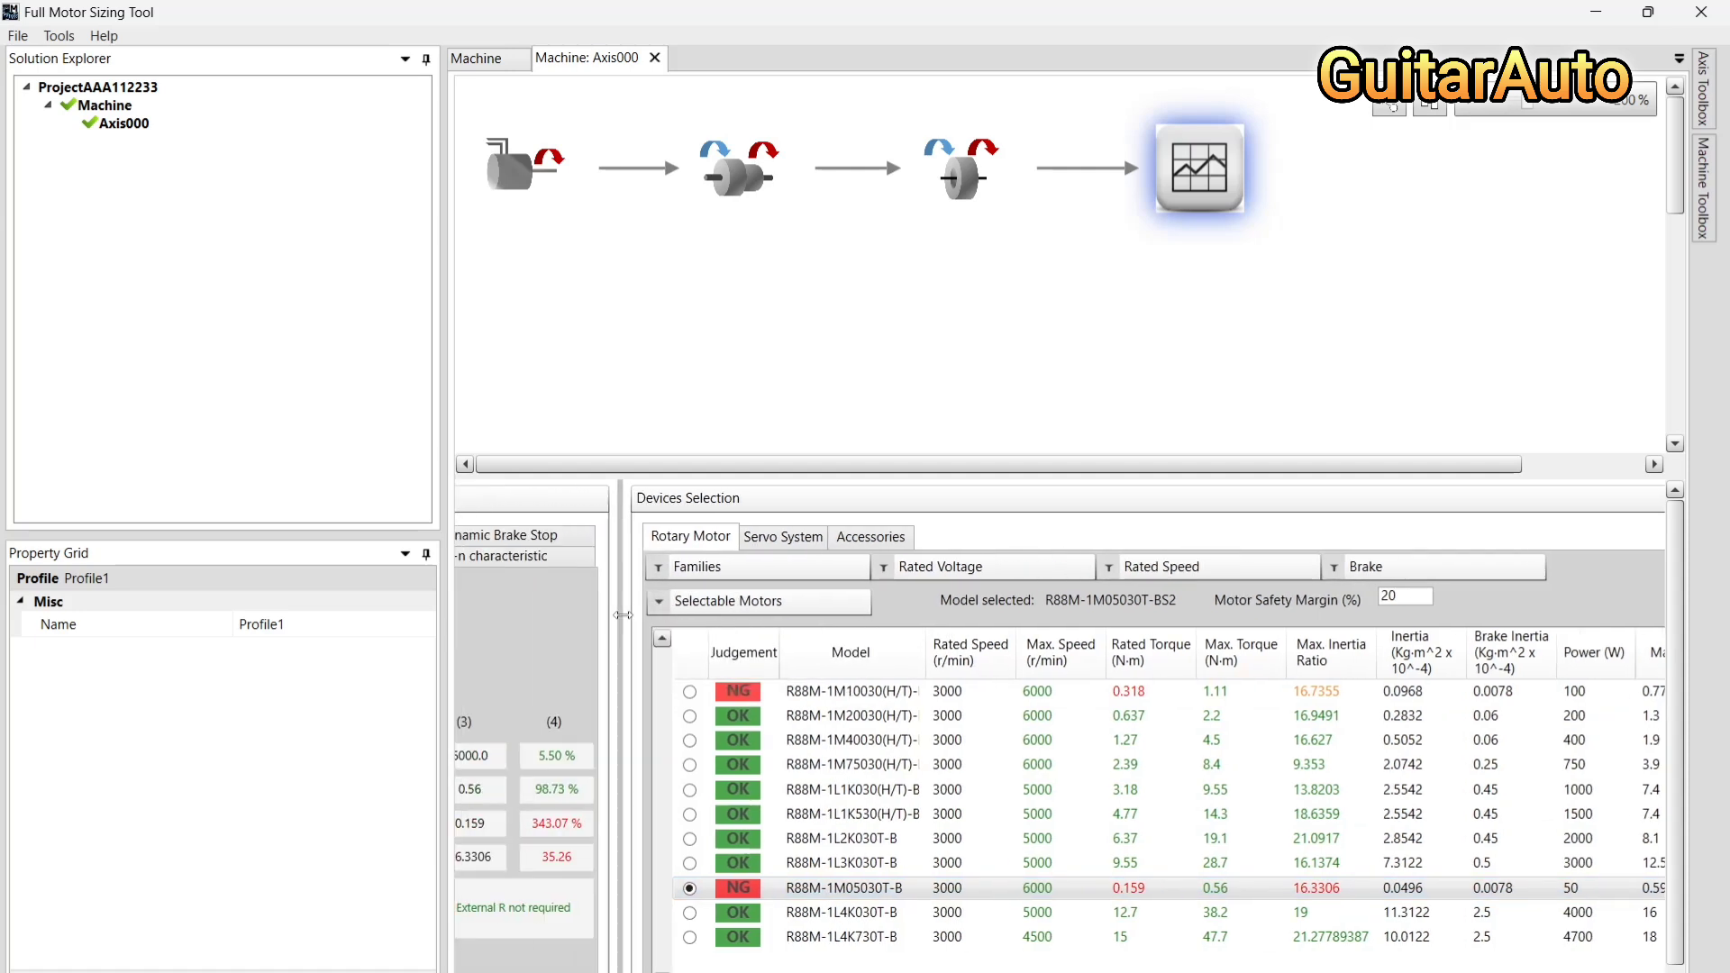
{"action": "left_click_drag", "start_coordinate": [454, 640], "coordinate": [233, 640]}
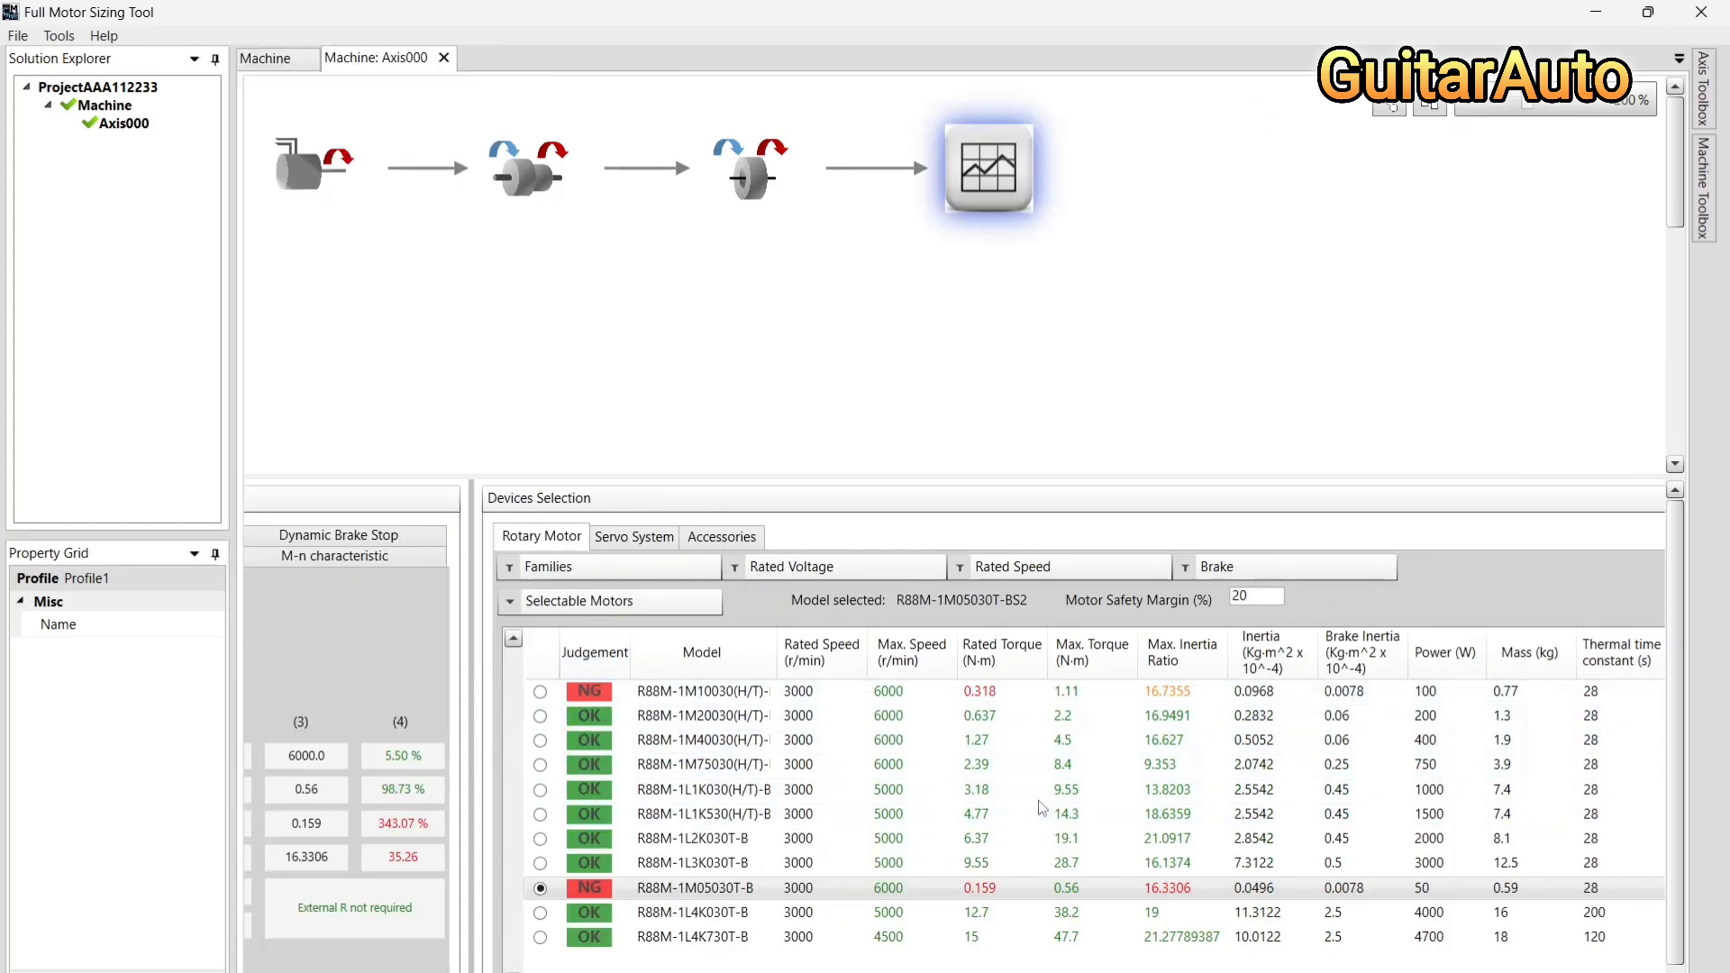
{"action": "left_click", "coordinate": [685, 721]}
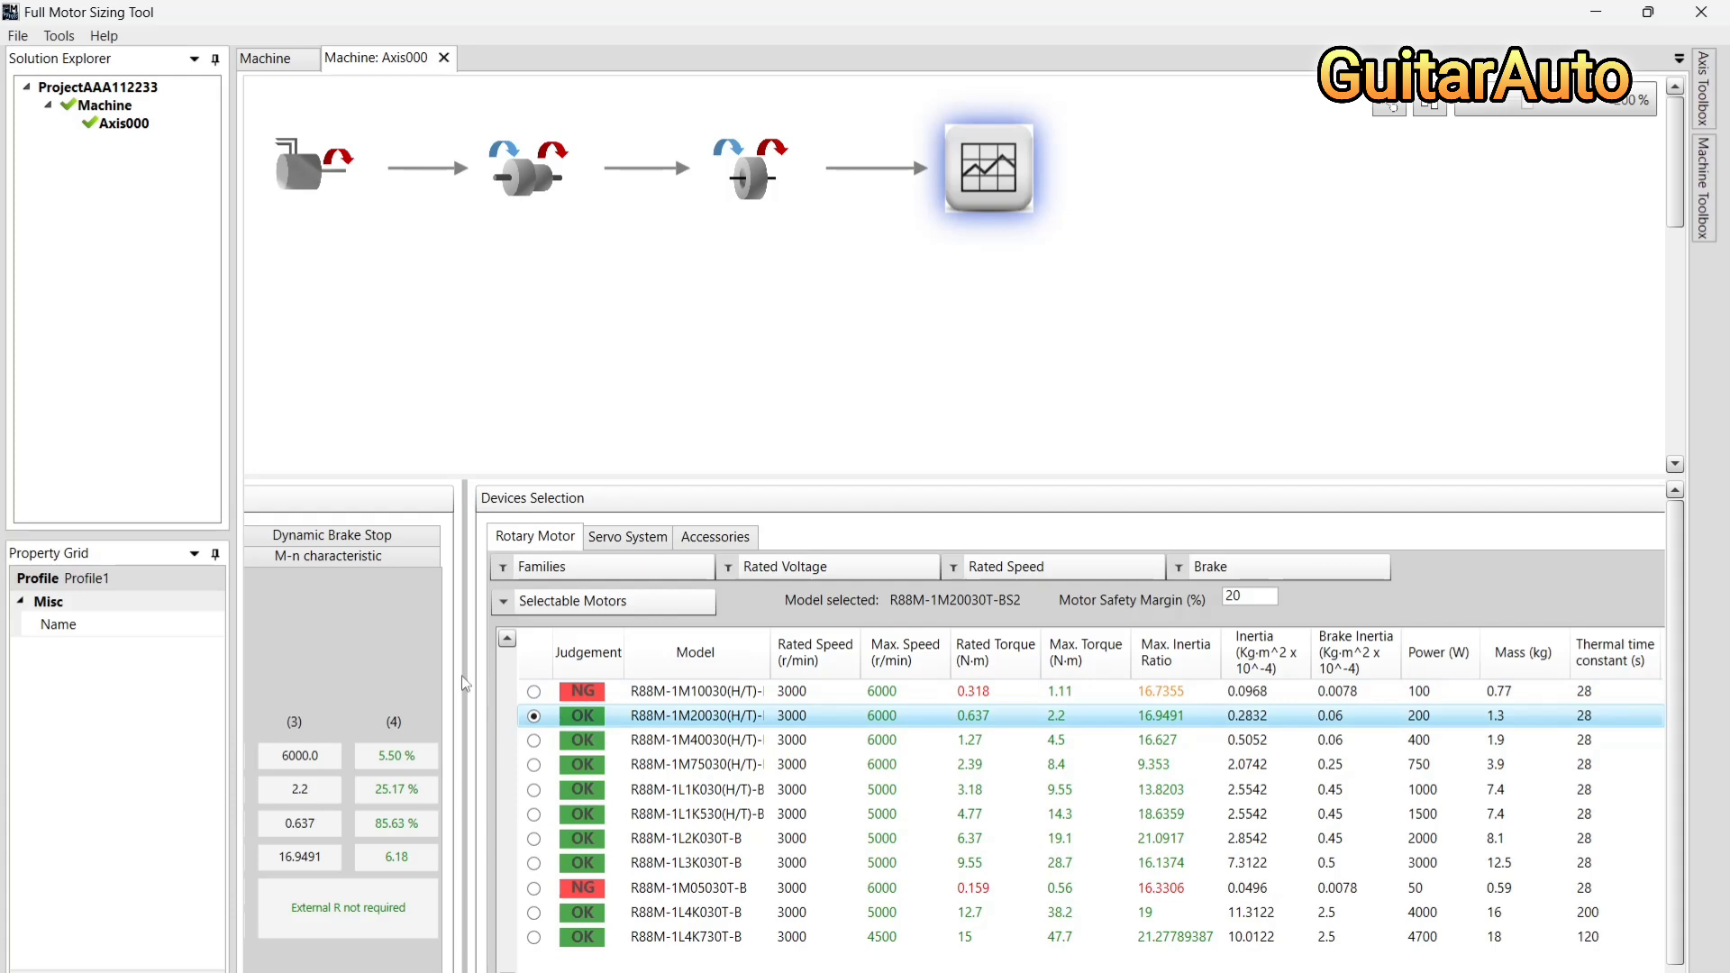
Examine the selected motor's gearbox optimization, M-n characteristic, overload curve, dynamic brake stop and regeneration resistor results
{"action": "left_click_drag", "start_coordinate": [464, 685], "coordinate": [1074, 701]}
{"action": "left_click", "coordinate": [392, 543]}
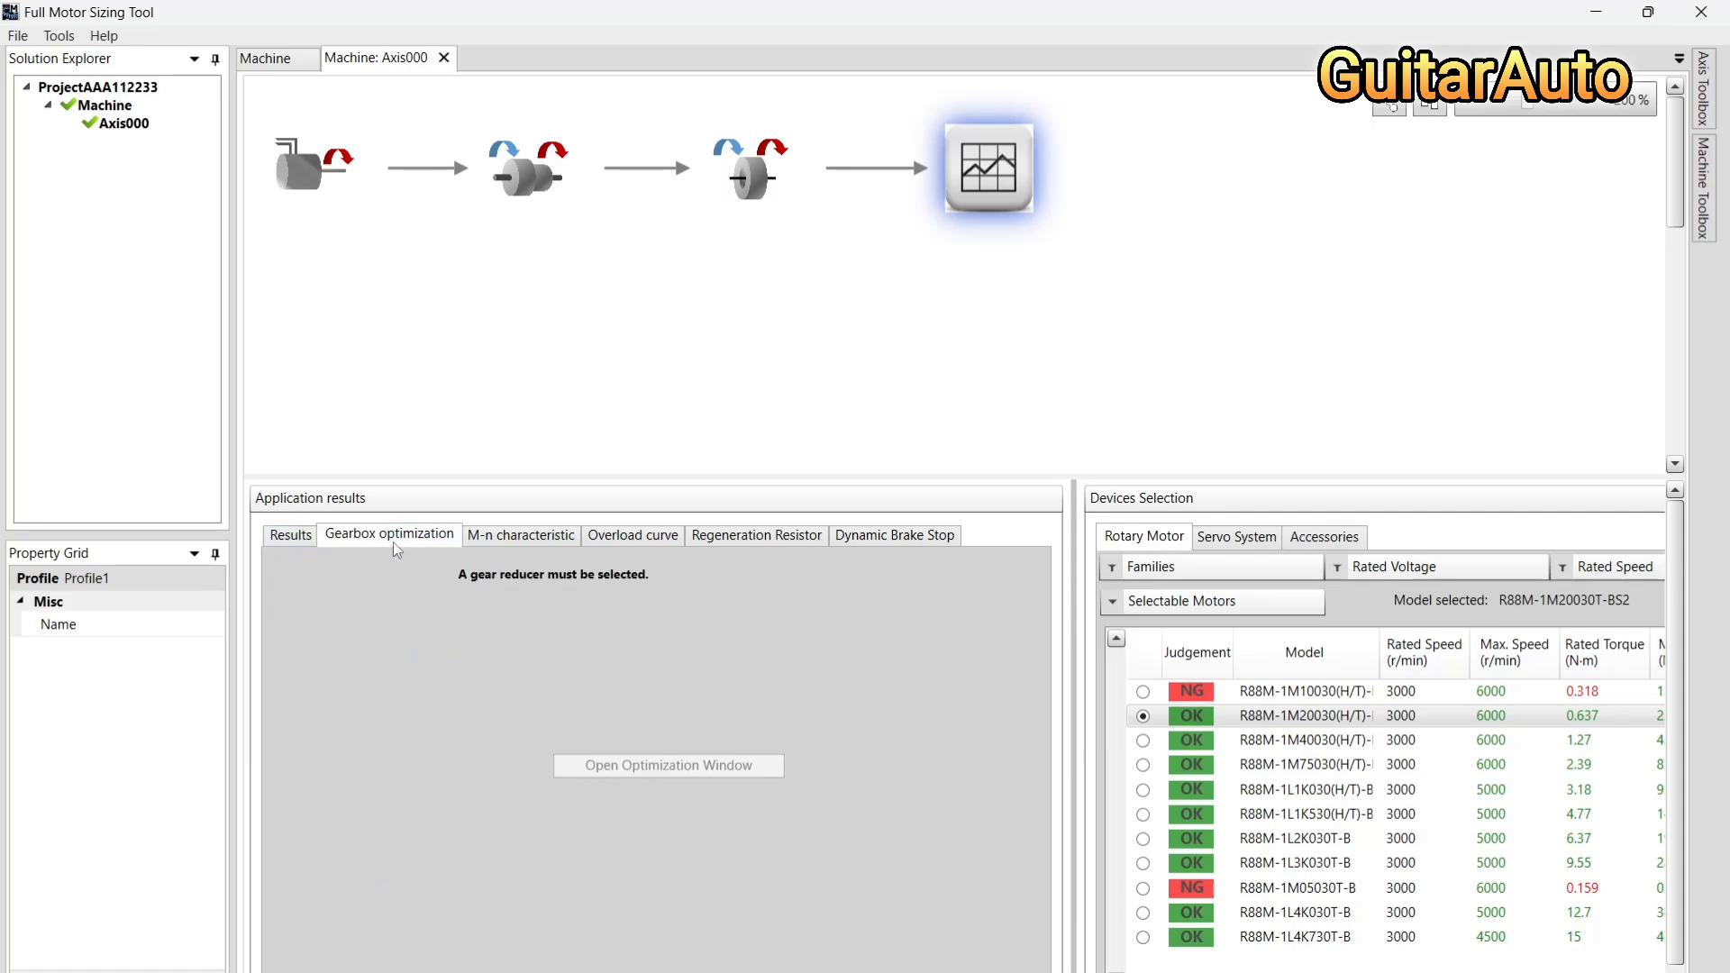
{"action": "left_click", "coordinate": [538, 539]}
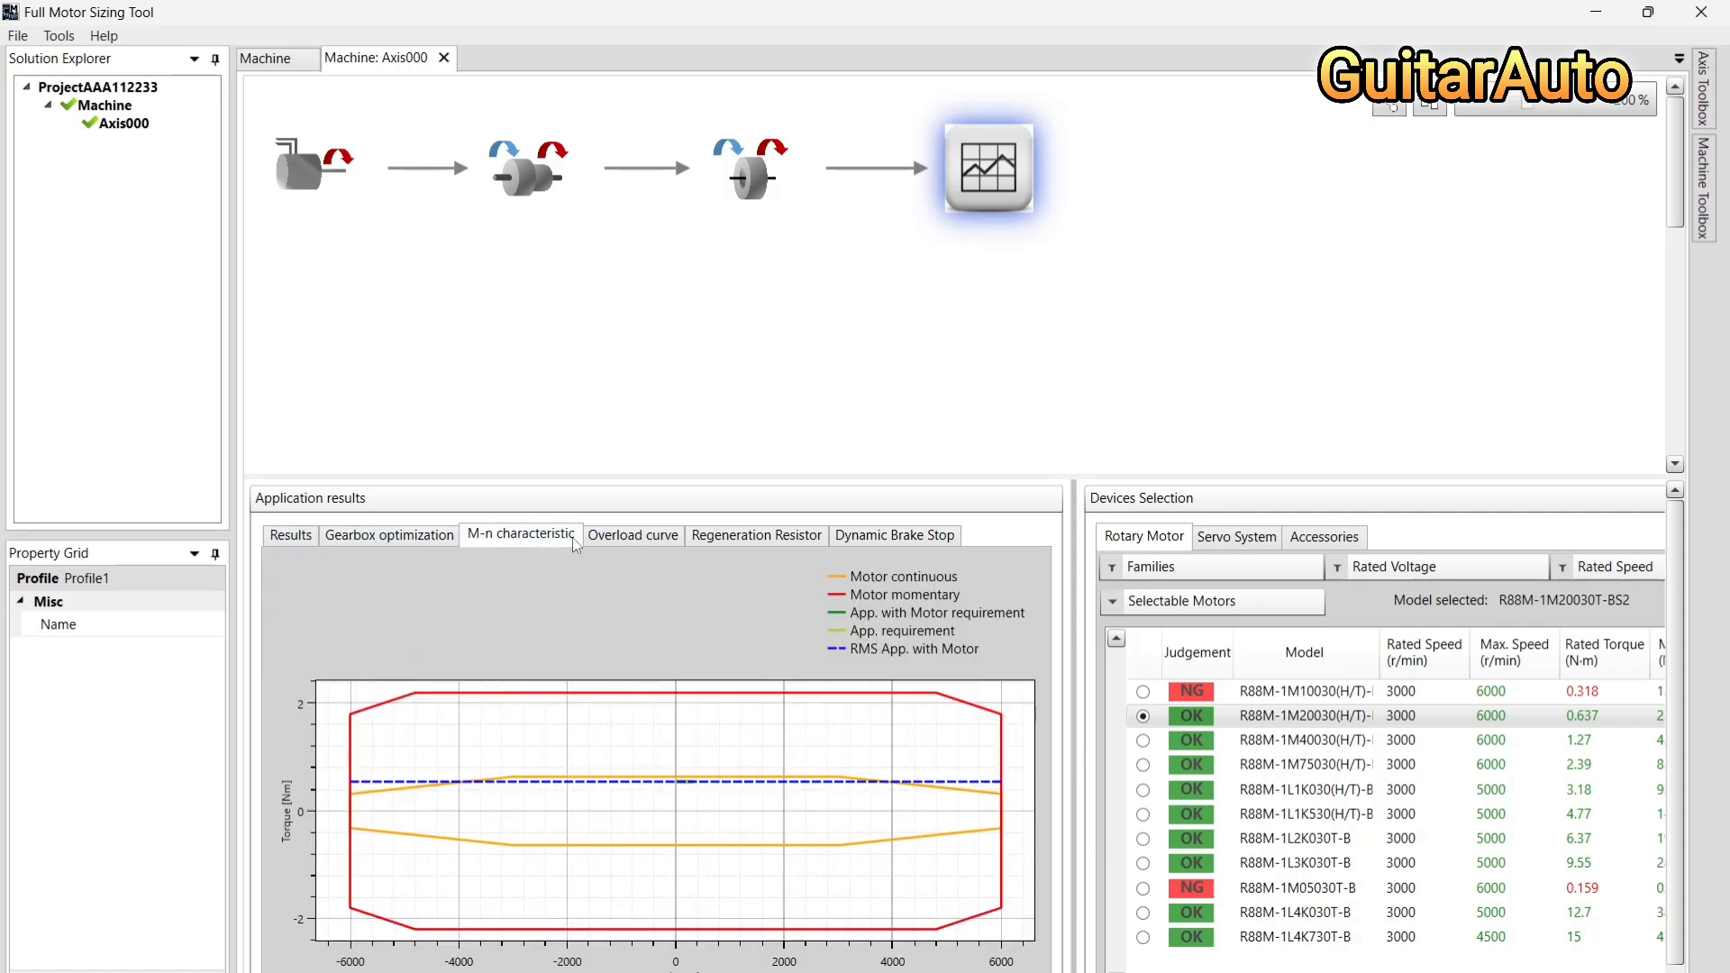
{"action": "left_click", "coordinate": [622, 539]}
{"action": "left_click", "coordinate": [901, 543]}
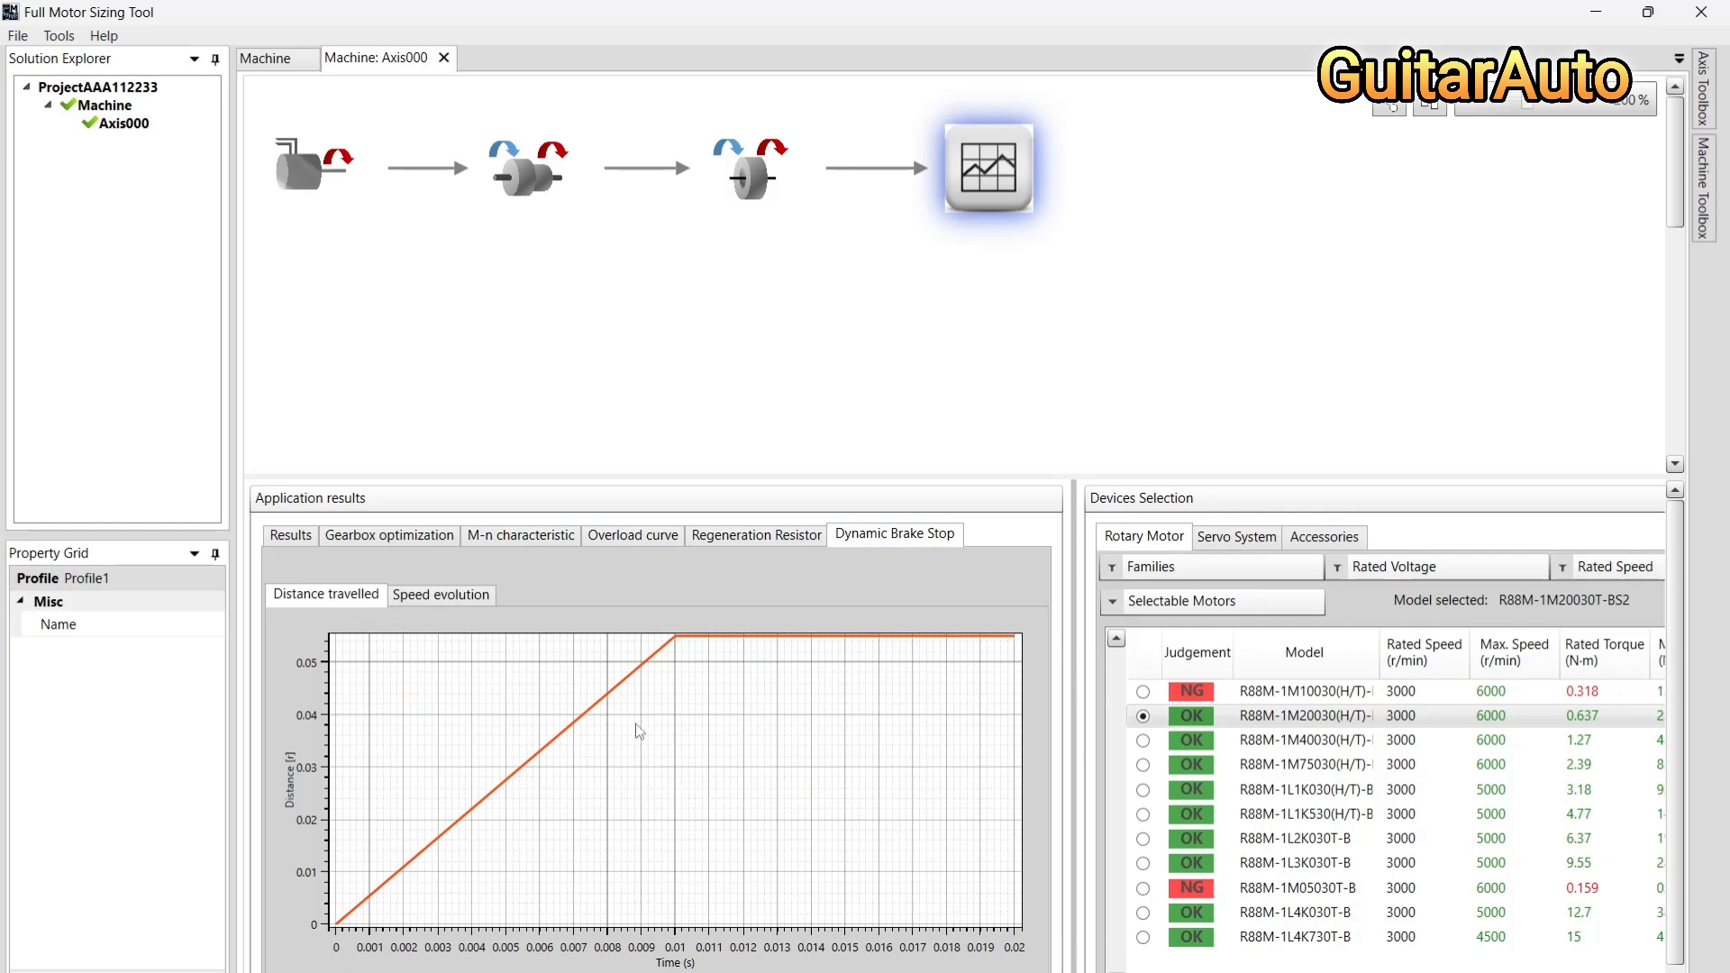
{"action": "left_click", "coordinate": [798, 538]}
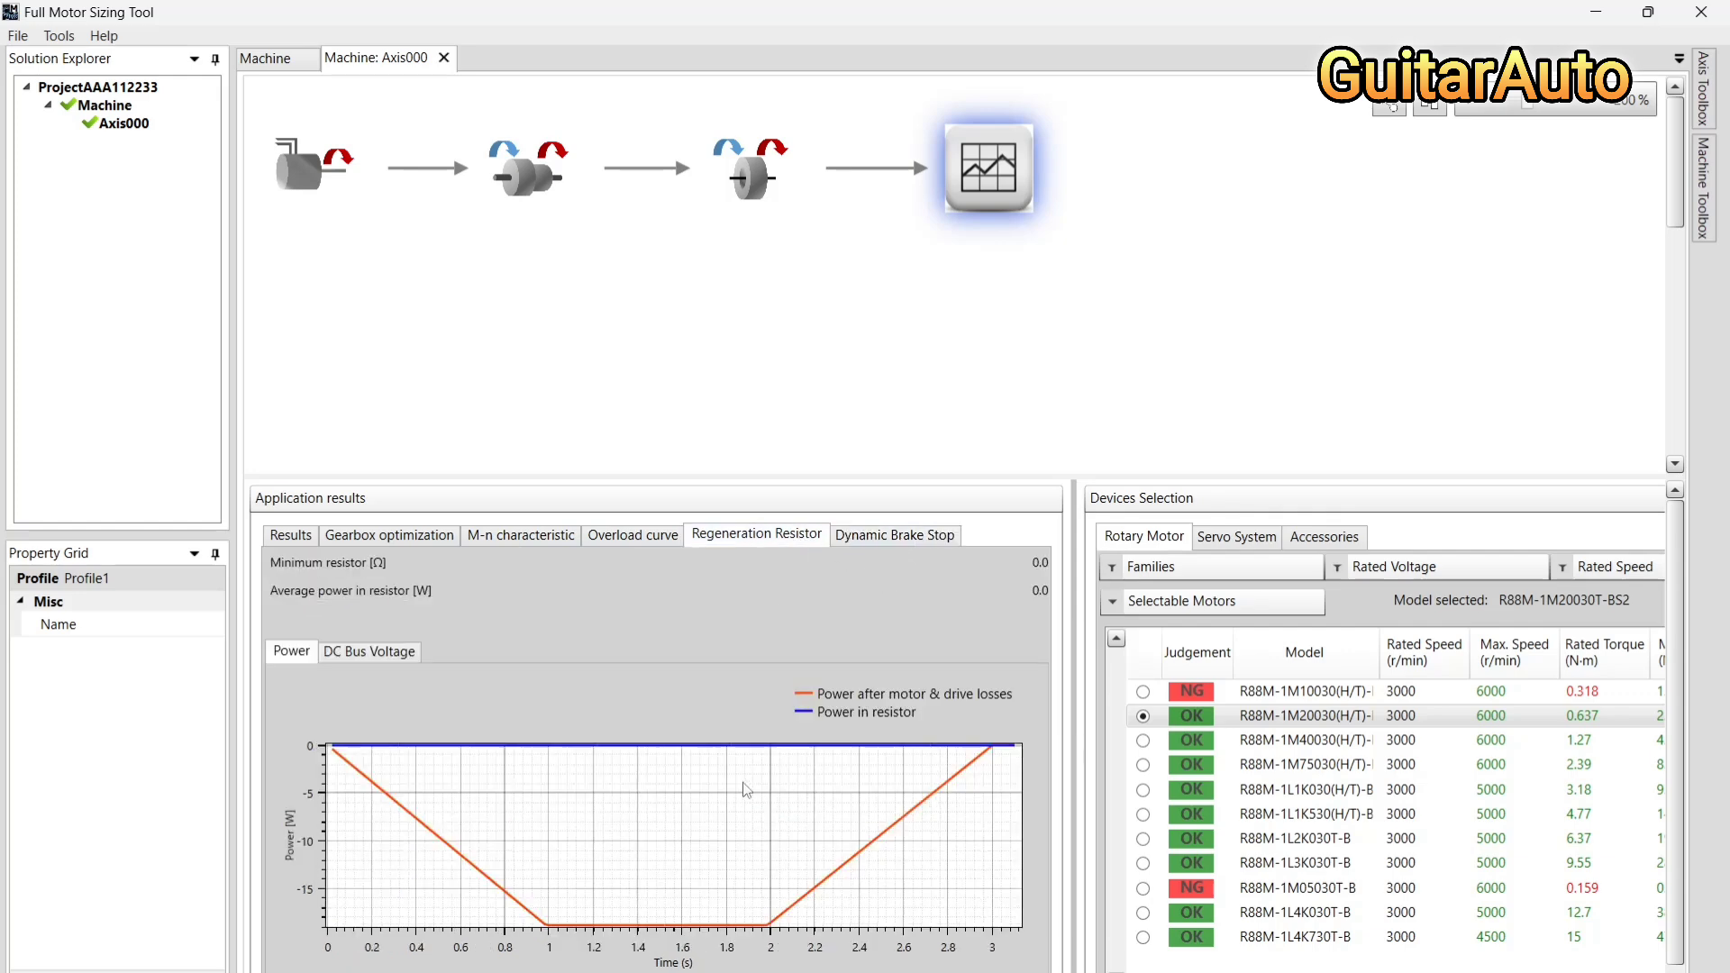
{"action": "left_click", "coordinate": [657, 537]}
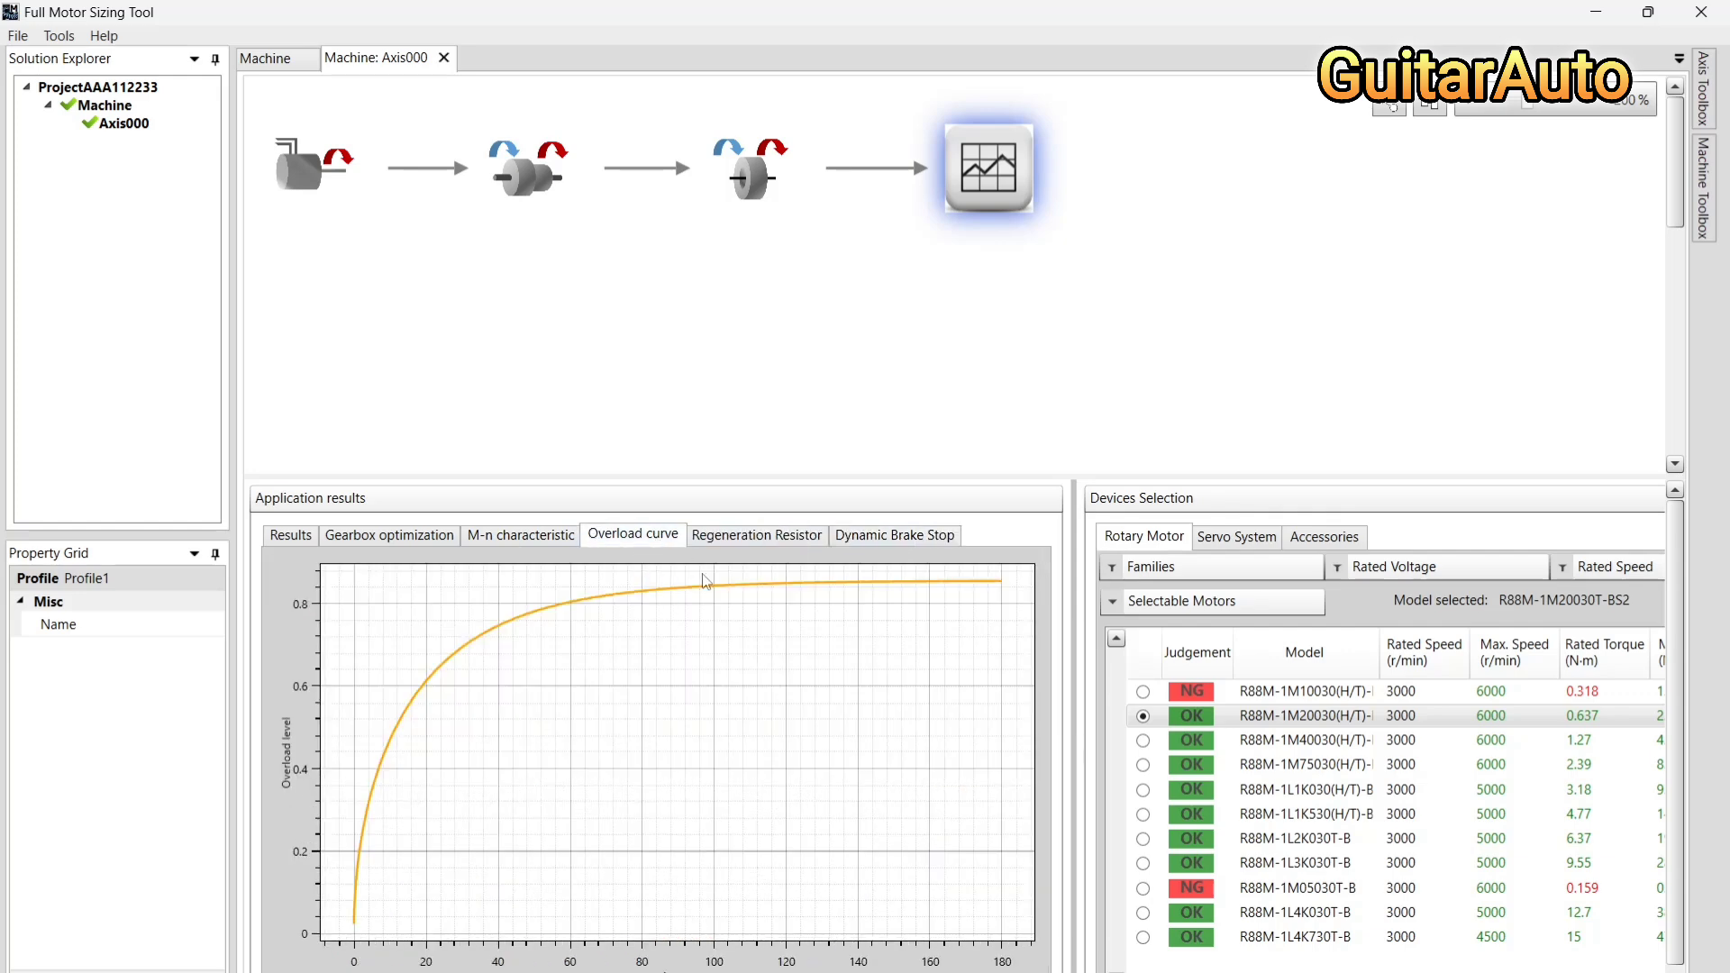
{"action": "left_click", "coordinate": [553, 537]}
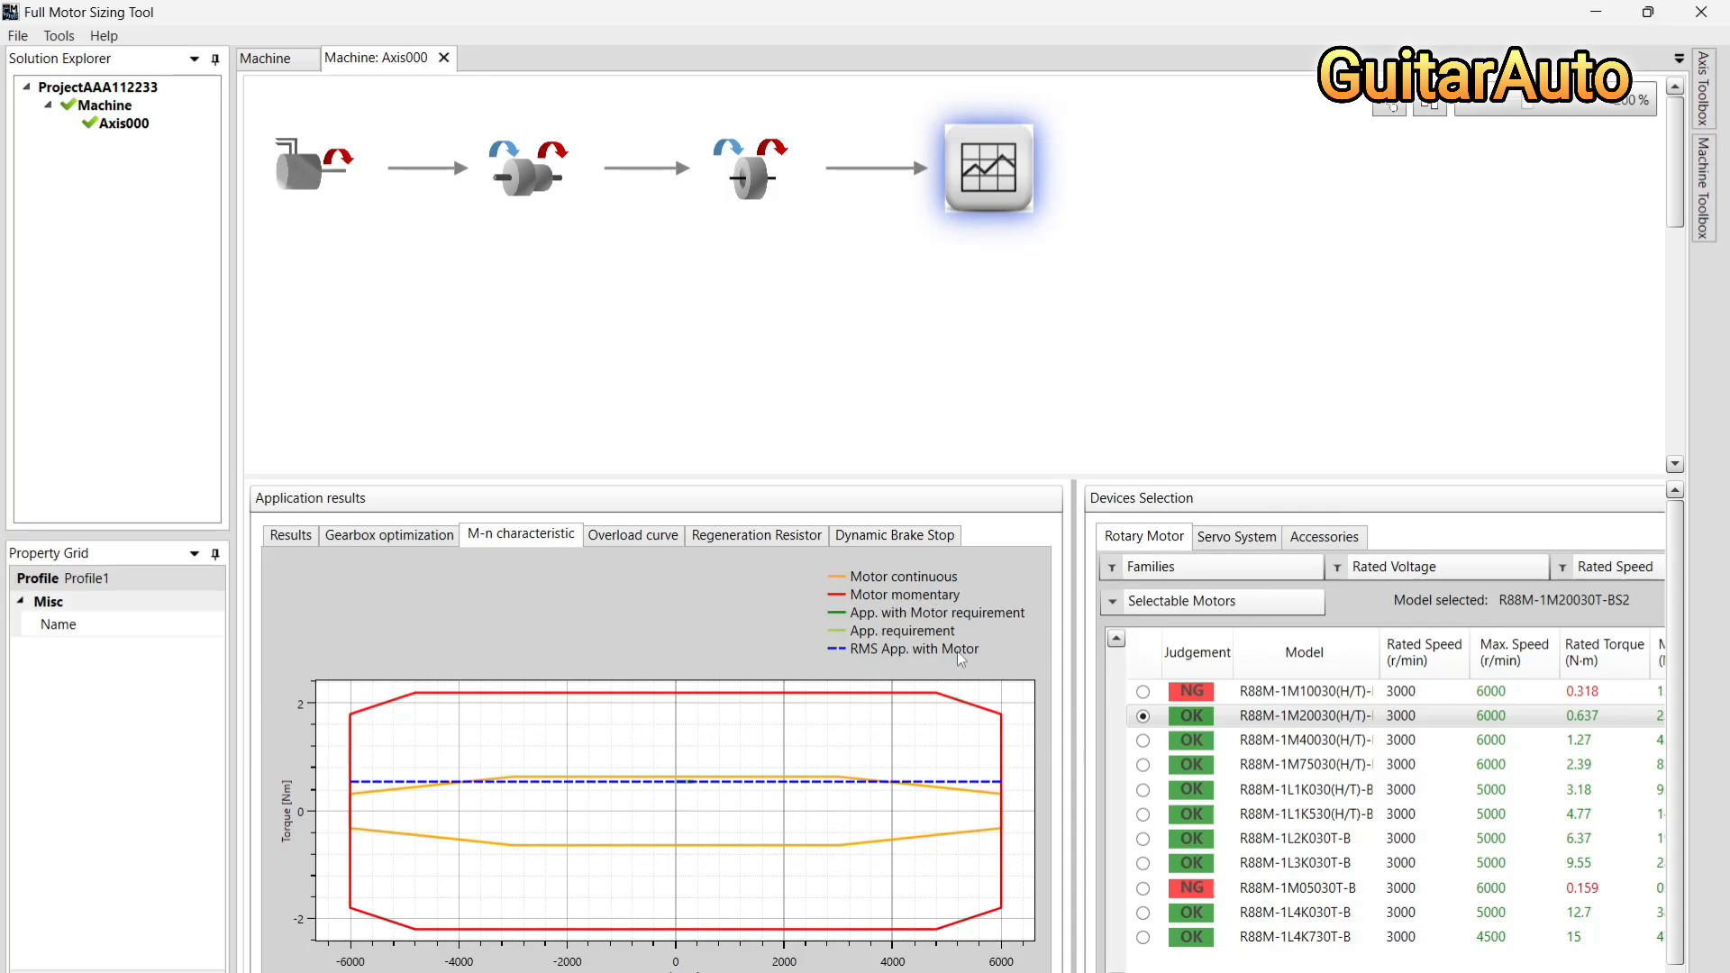
Check the regeneration resistor's power and DC bus voltage charts for the selected motor
{"action": "left_click", "coordinate": [891, 537]}
{"action": "left_click", "coordinate": [789, 540]}
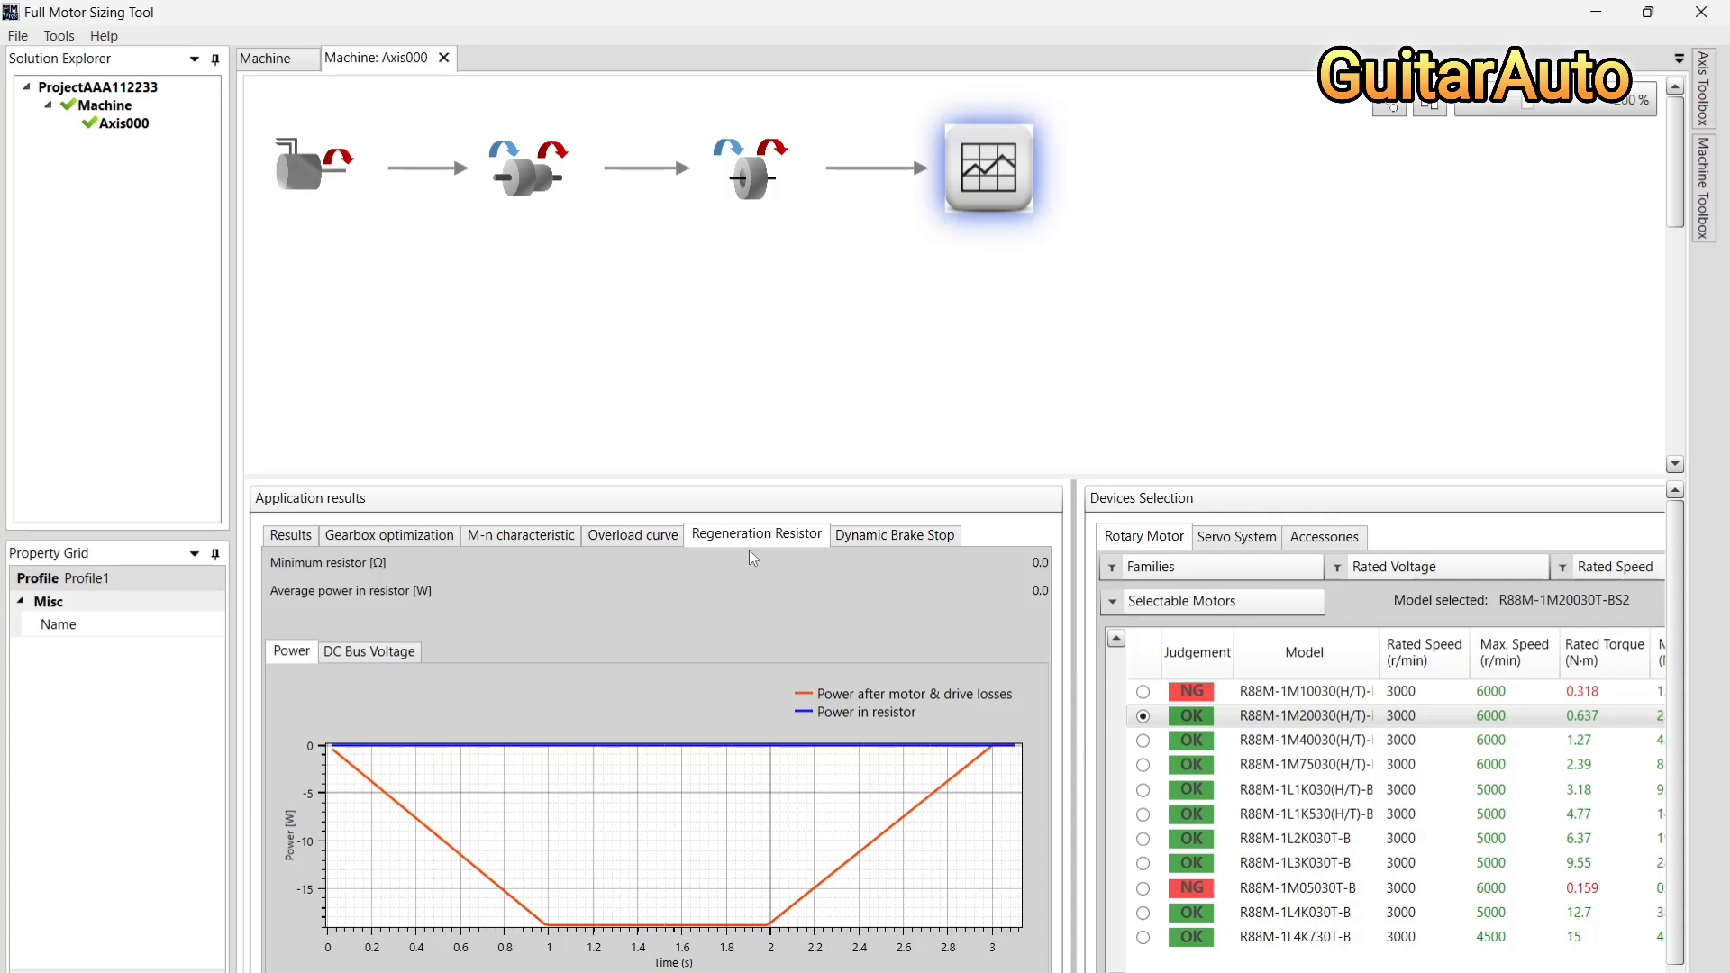
{"action": "left_click", "coordinate": [405, 654]}
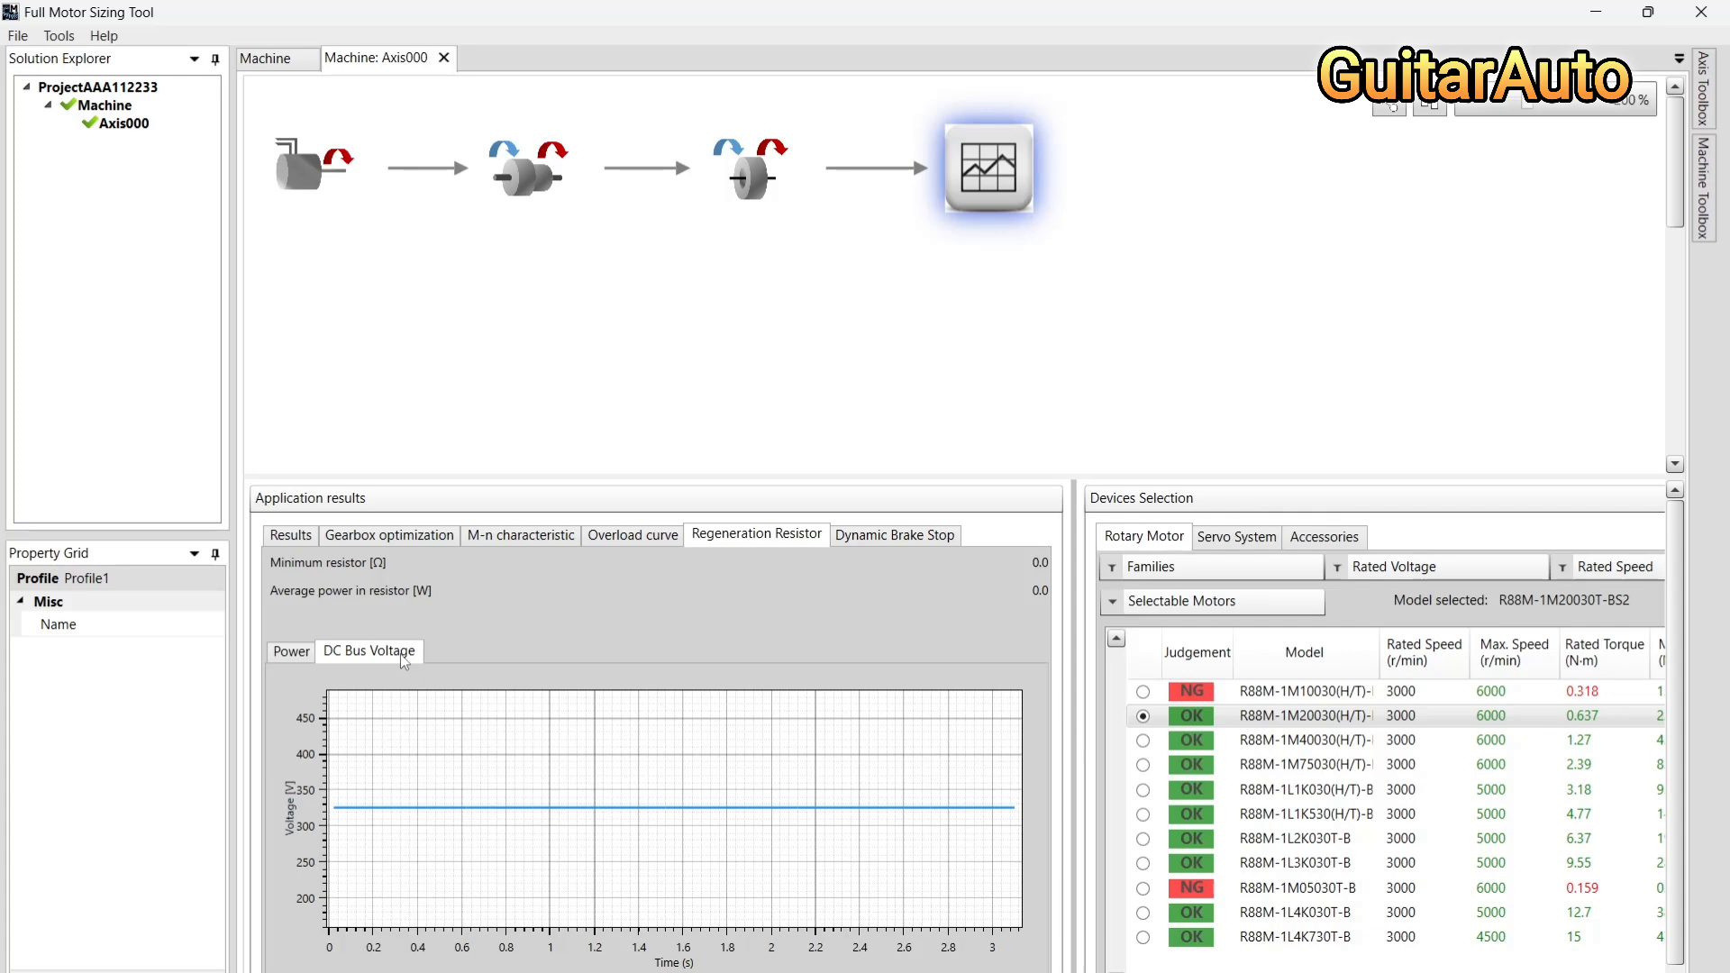
Go back through the application result charts and review the numerical results summary for the R88M-1M20030T-BS2 motor
{"action": "left_click", "coordinate": [542, 539]}
{"action": "left_click", "coordinate": [743, 539]}
{"action": "left_click", "coordinate": [624, 539]}
{"action": "left_click", "coordinate": [521, 535]}
{"action": "left_click", "coordinate": [389, 535]}
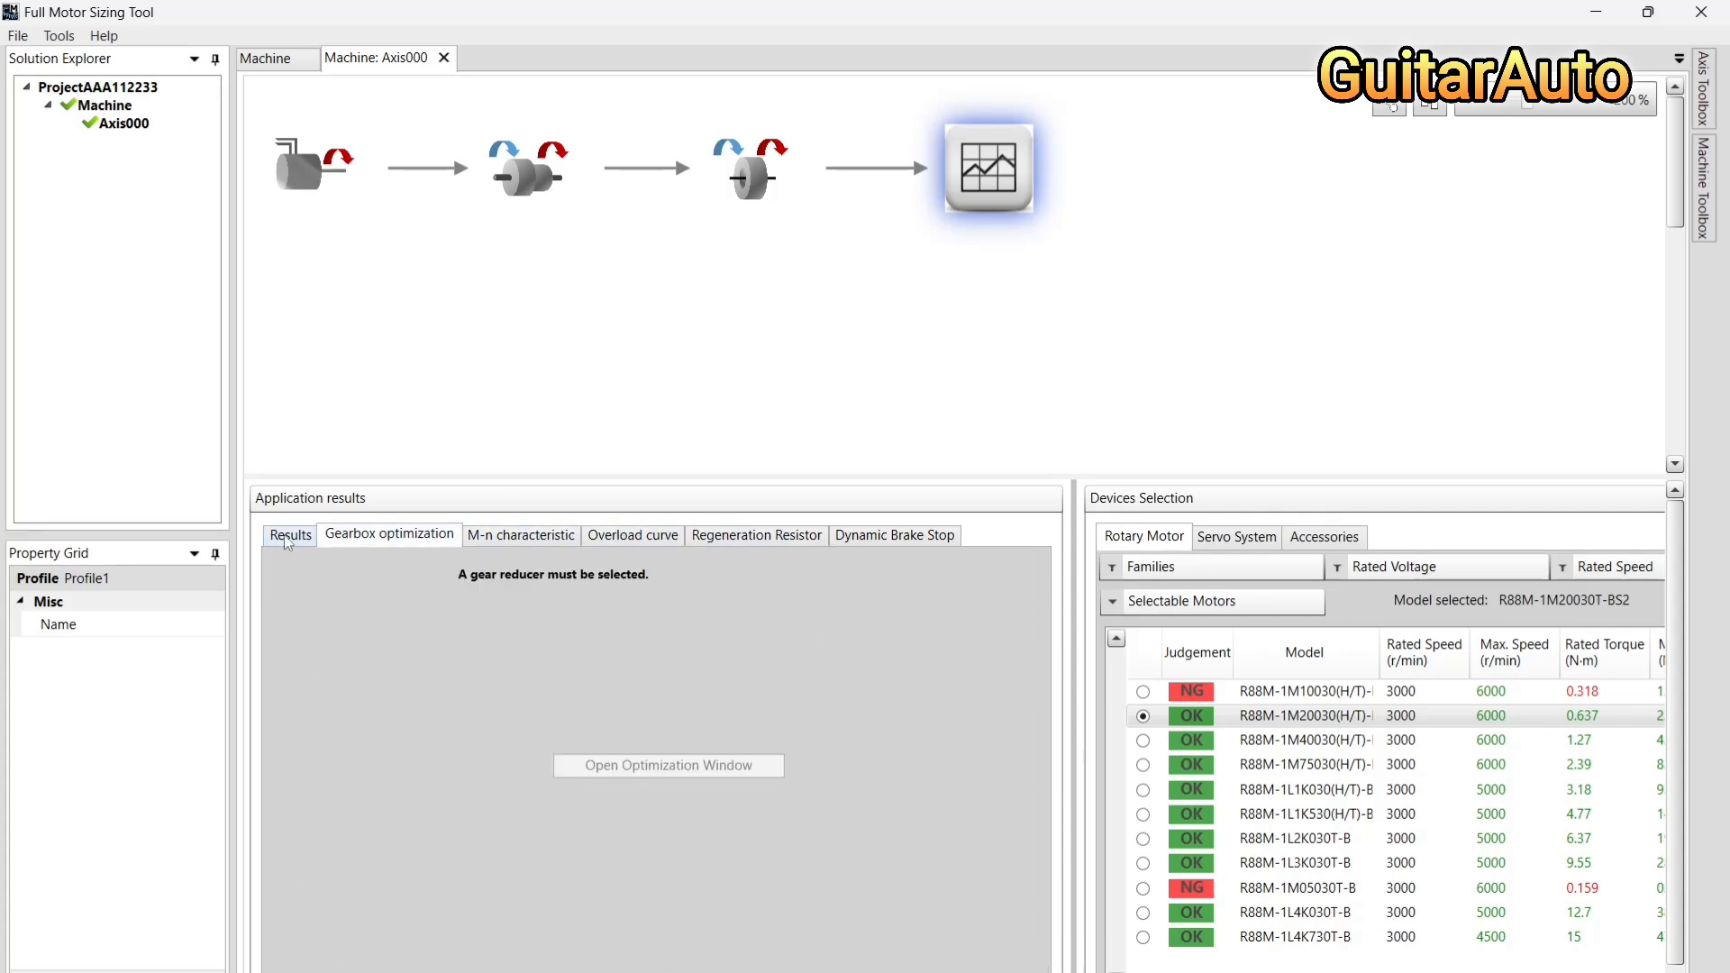
{"action": "left_click", "coordinate": [289, 535]}
{"action": "left_click", "coordinate": [389, 536]}
{"action": "left_click", "coordinate": [292, 537]}
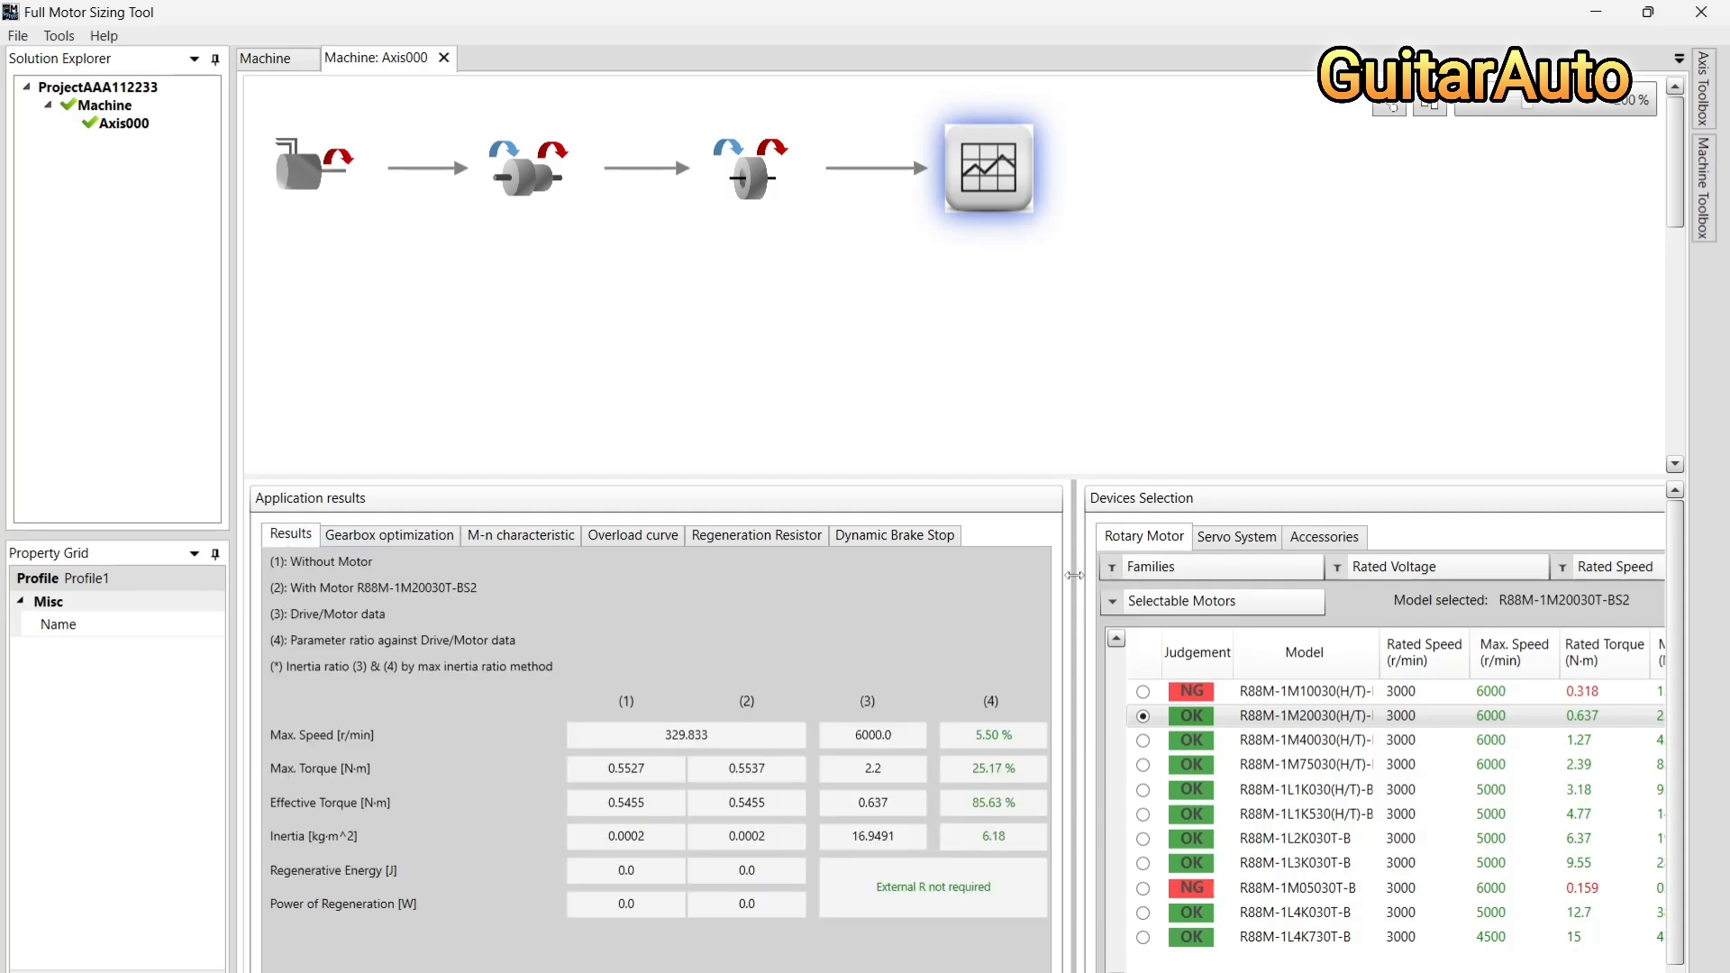
Show the M-n characteristic alongside the rotary motor list with both areas readable
{"action": "left_click_drag", "start_coordinate": [1073, 581], "coordinate": [790, 593]}
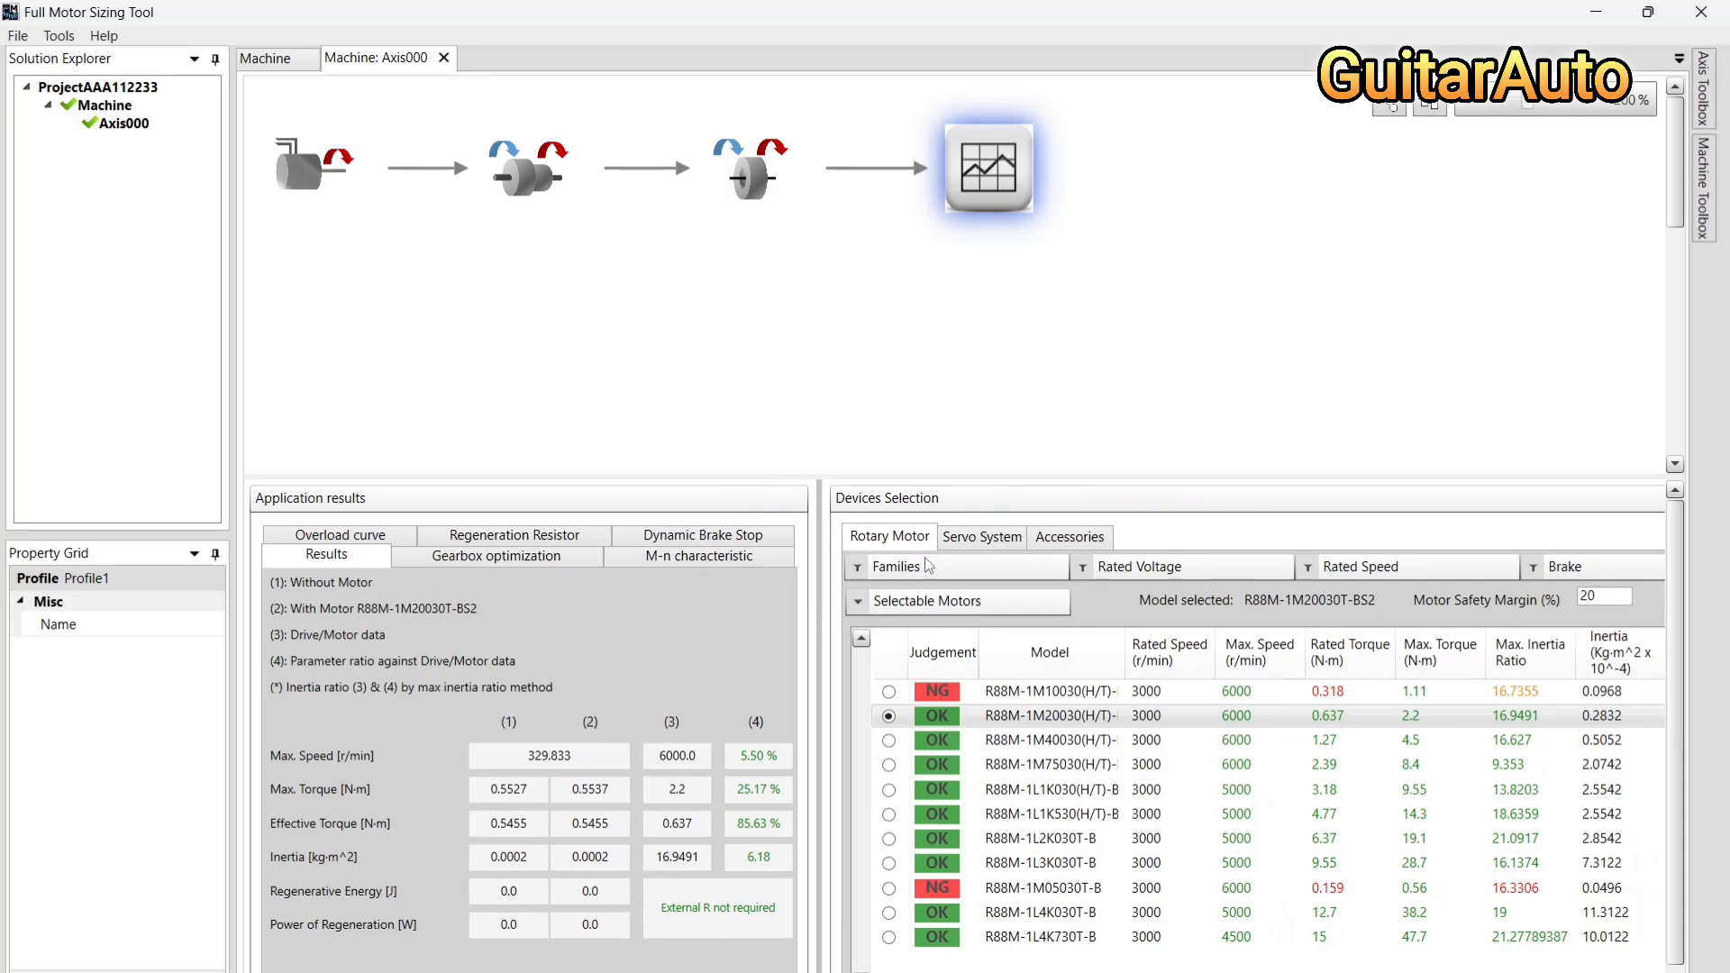
{"action": "left_click", "coordinate": [979, 539]}
{"action": "left_click", "coordinate": [892, 539]}
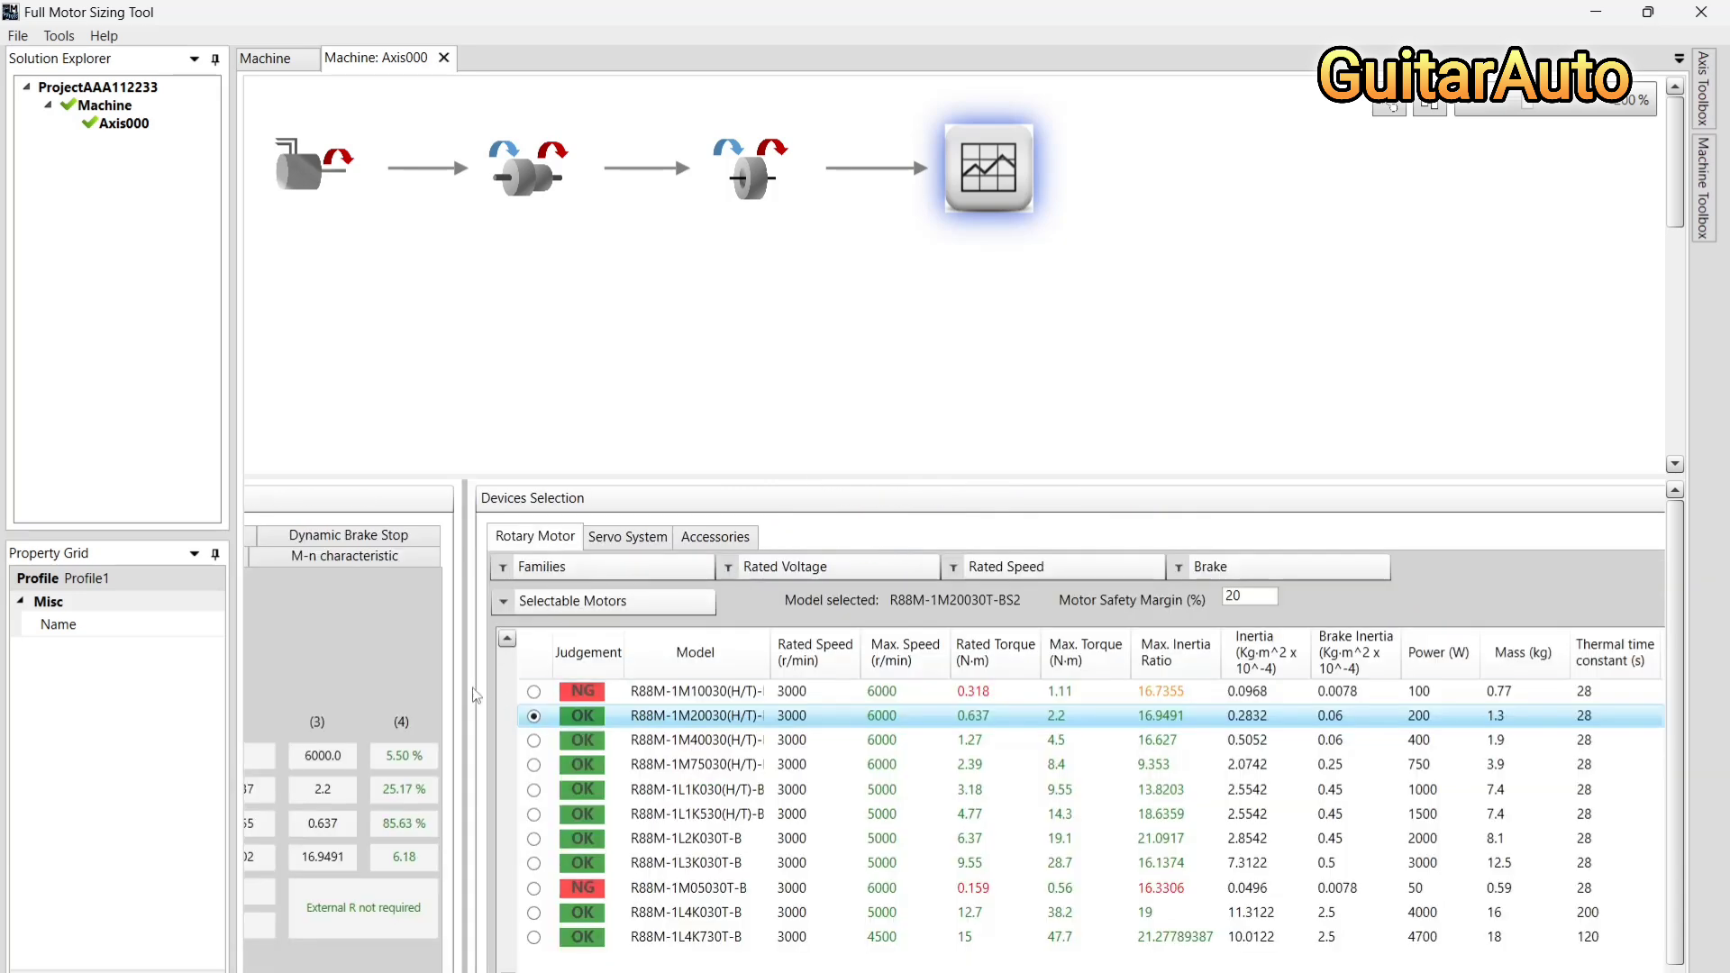
{"action": "left_click", "coordinate": [386, 556]}
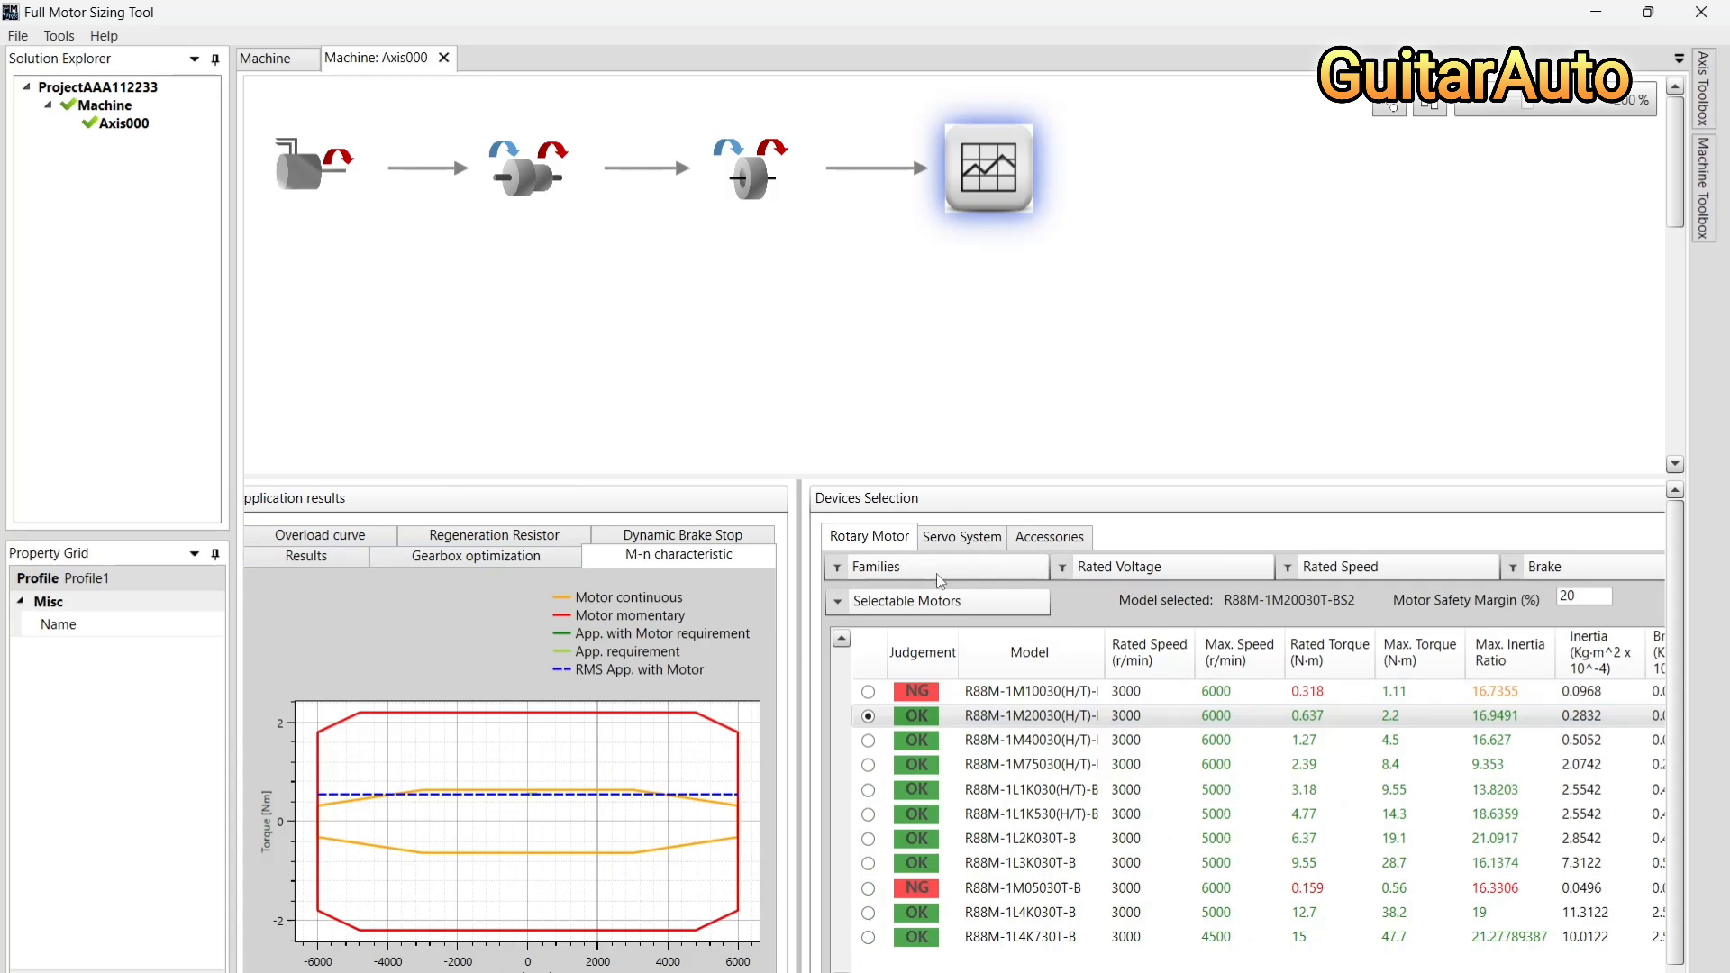
Look through the encoder, oil seal, shaft and connector choices offered for the rotary motor in the servo system options
{"action": "left_click", "coordinate": [962, 538]}
{"action": "left_click", "coordinate": [1164, 641]}
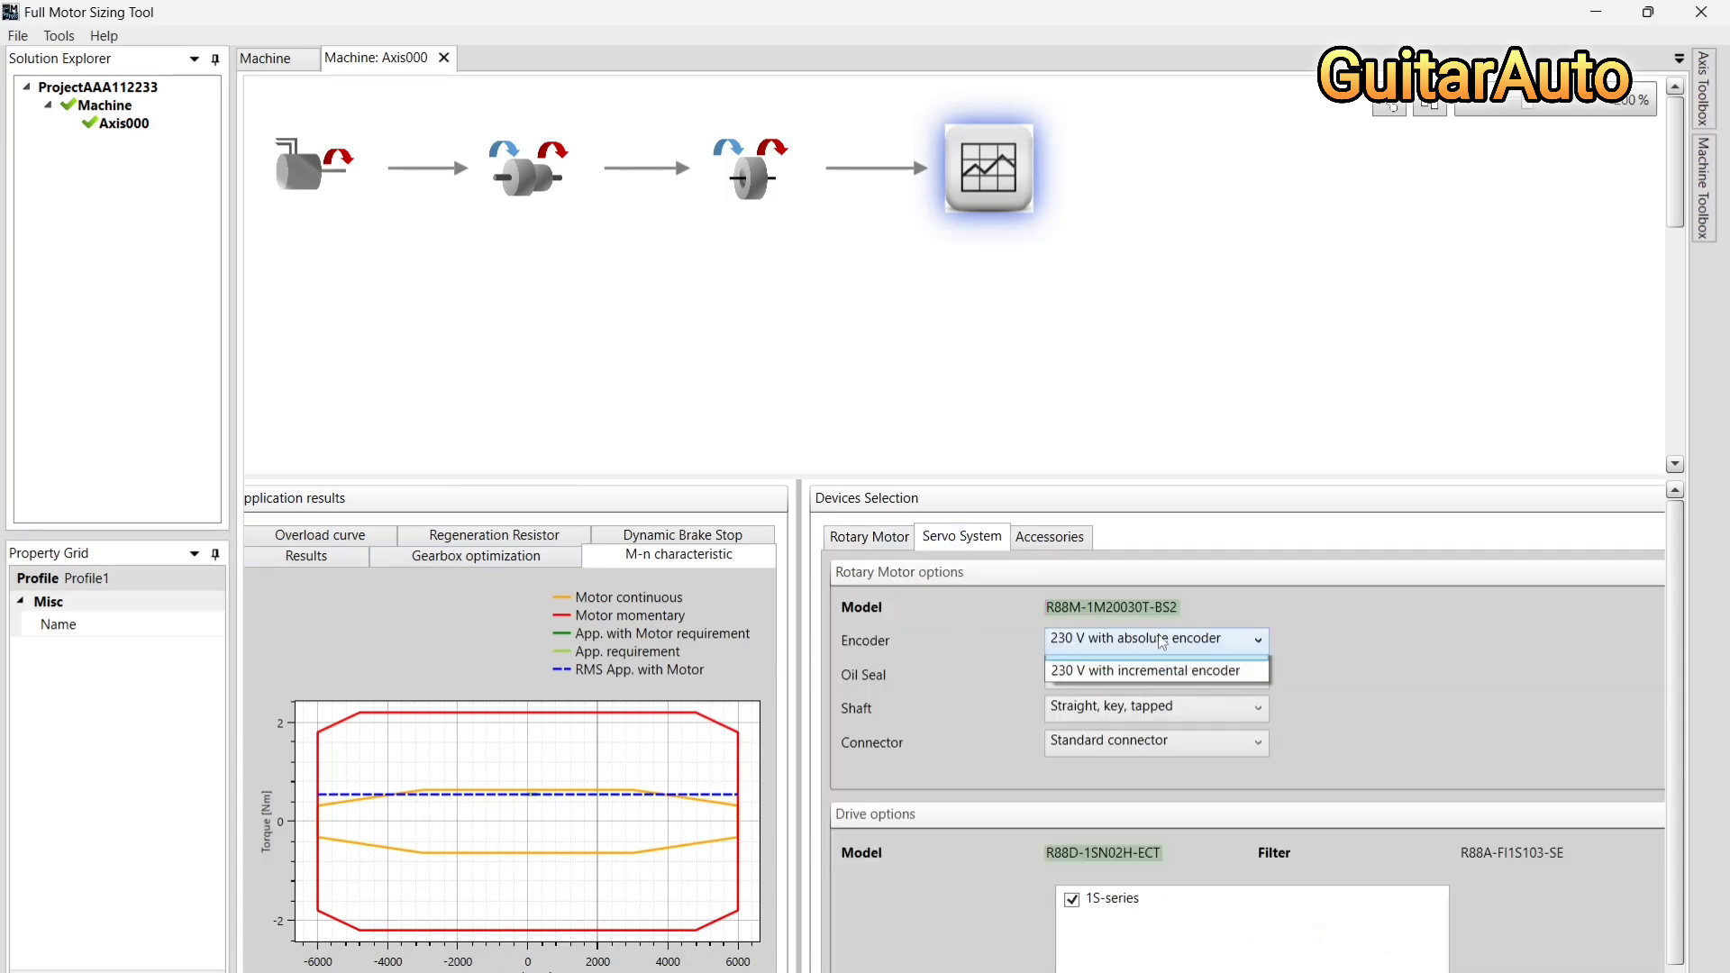
{"action": "left_click", "coordinate": [1182, 667]}
{"action": "left_click", "coordinate": [1183, 672]}
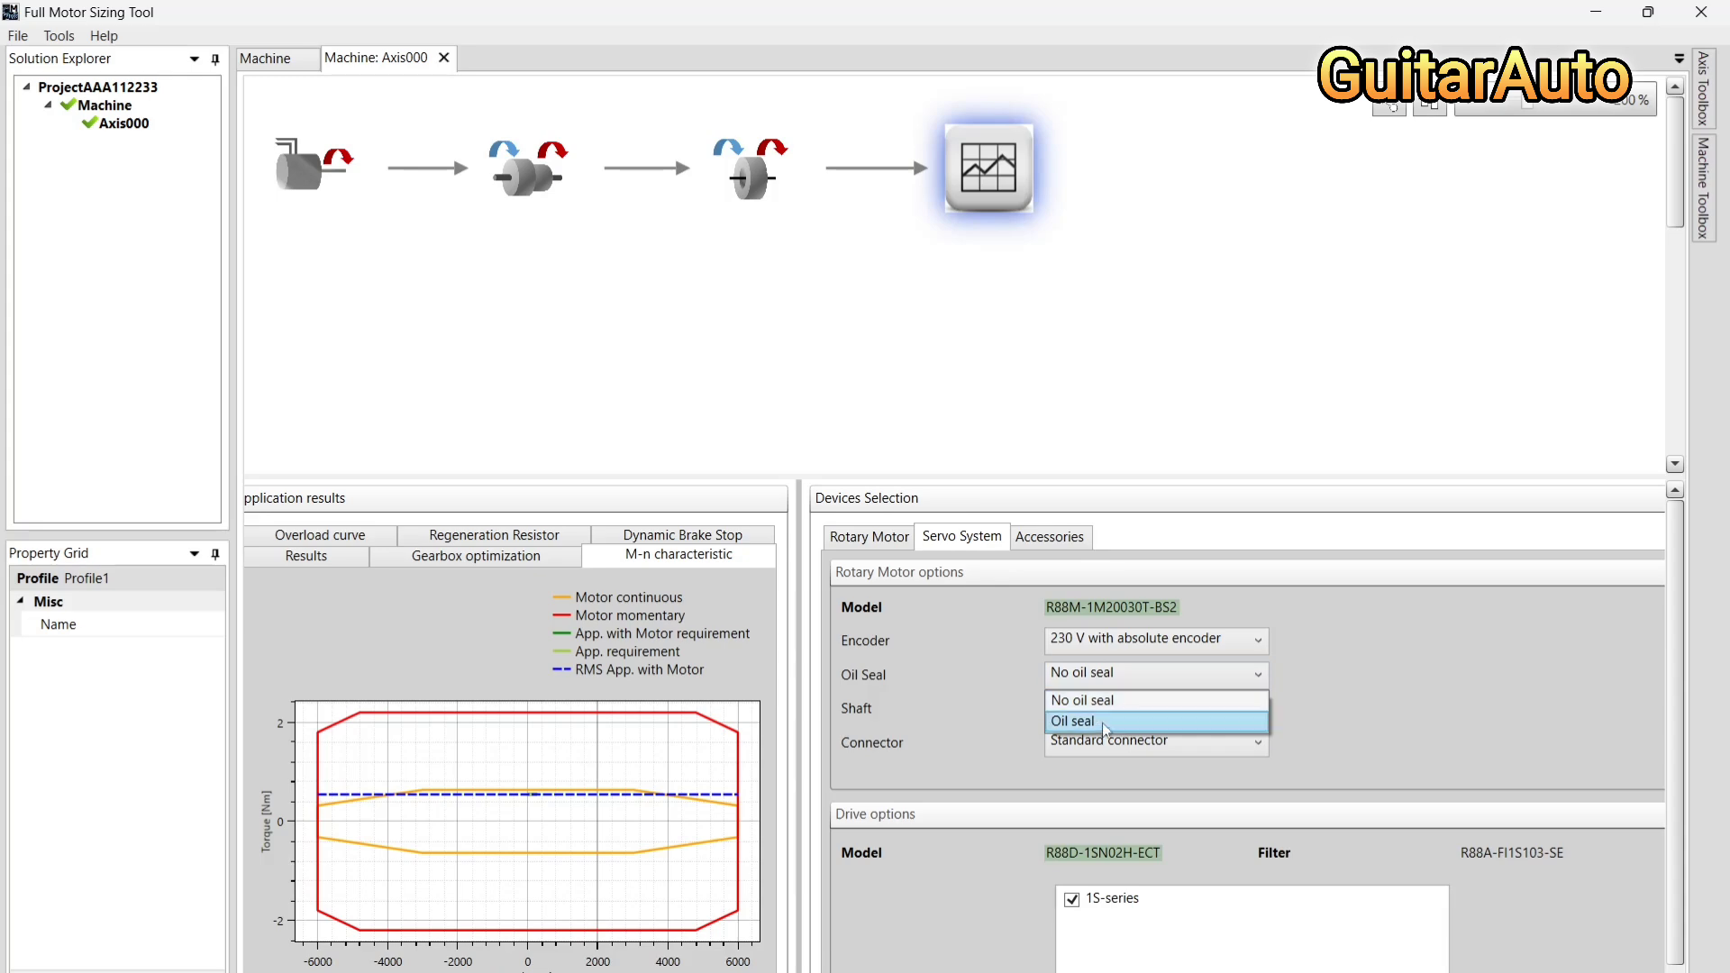
{"action": "left_click", "coordinate": [1184, 705]}
{"action": "left_click", "coordinate": [1184, 711]}
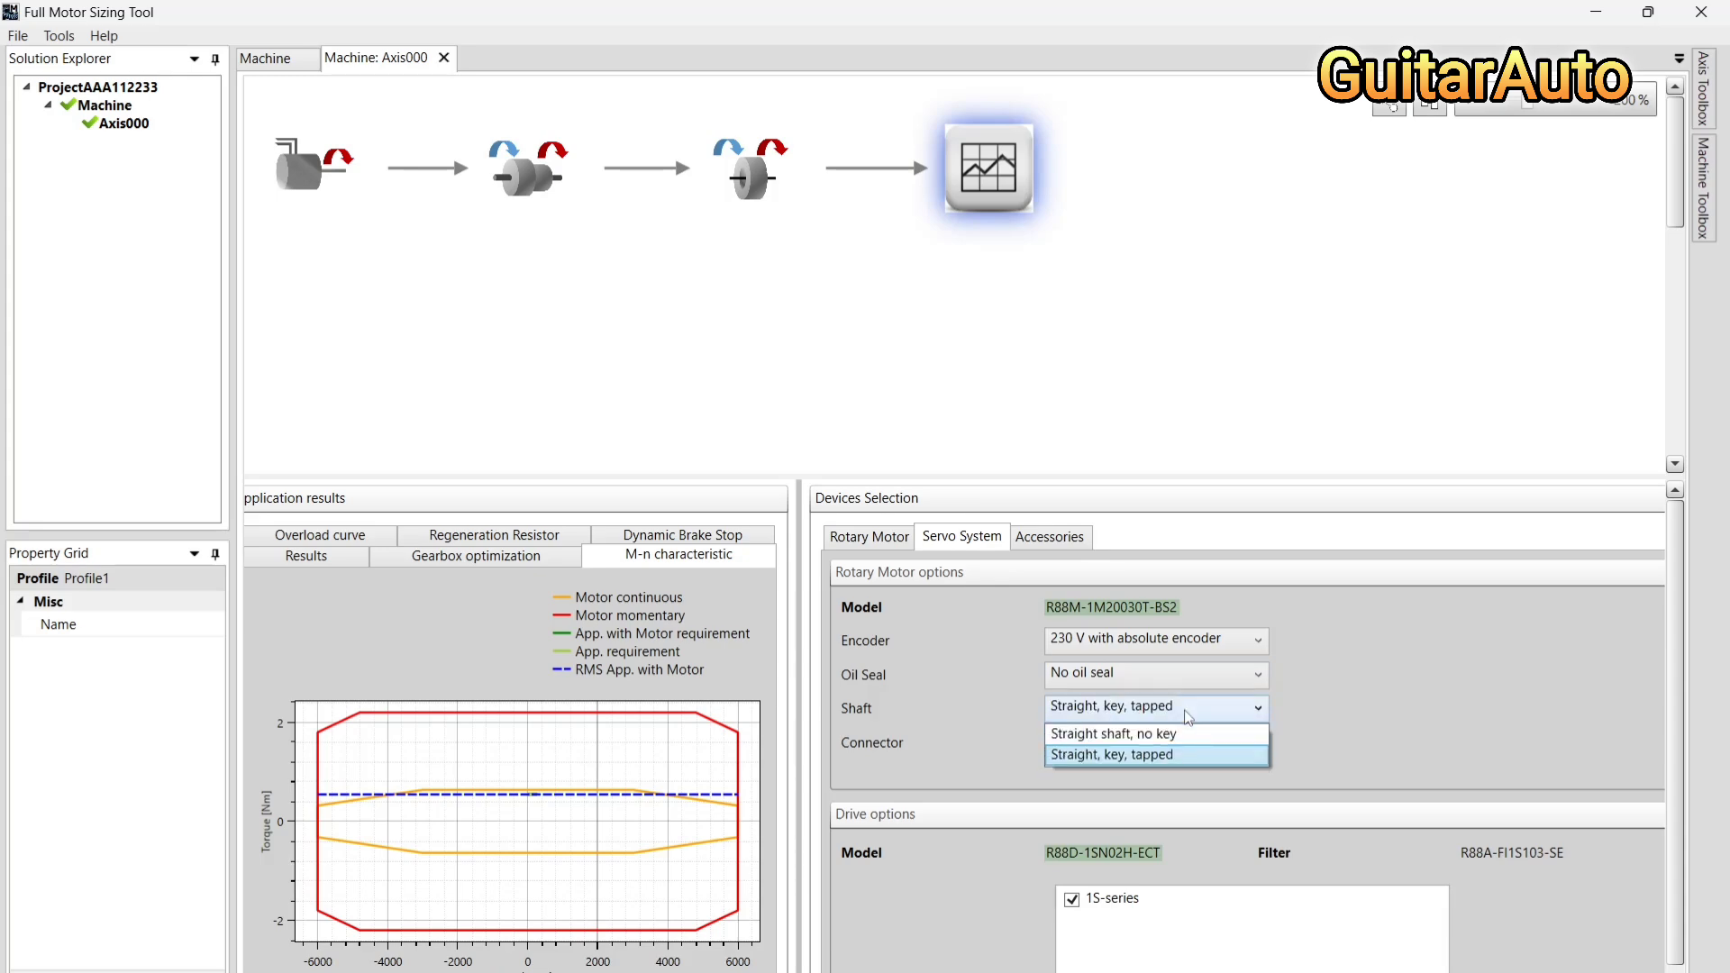
{"action": "left_click", "coordinate": [1173, 757]}
{"action": "left_click", "coordinate": [1236, 741]}
{"action": "left_click", "coordinate": [1214, 768]}
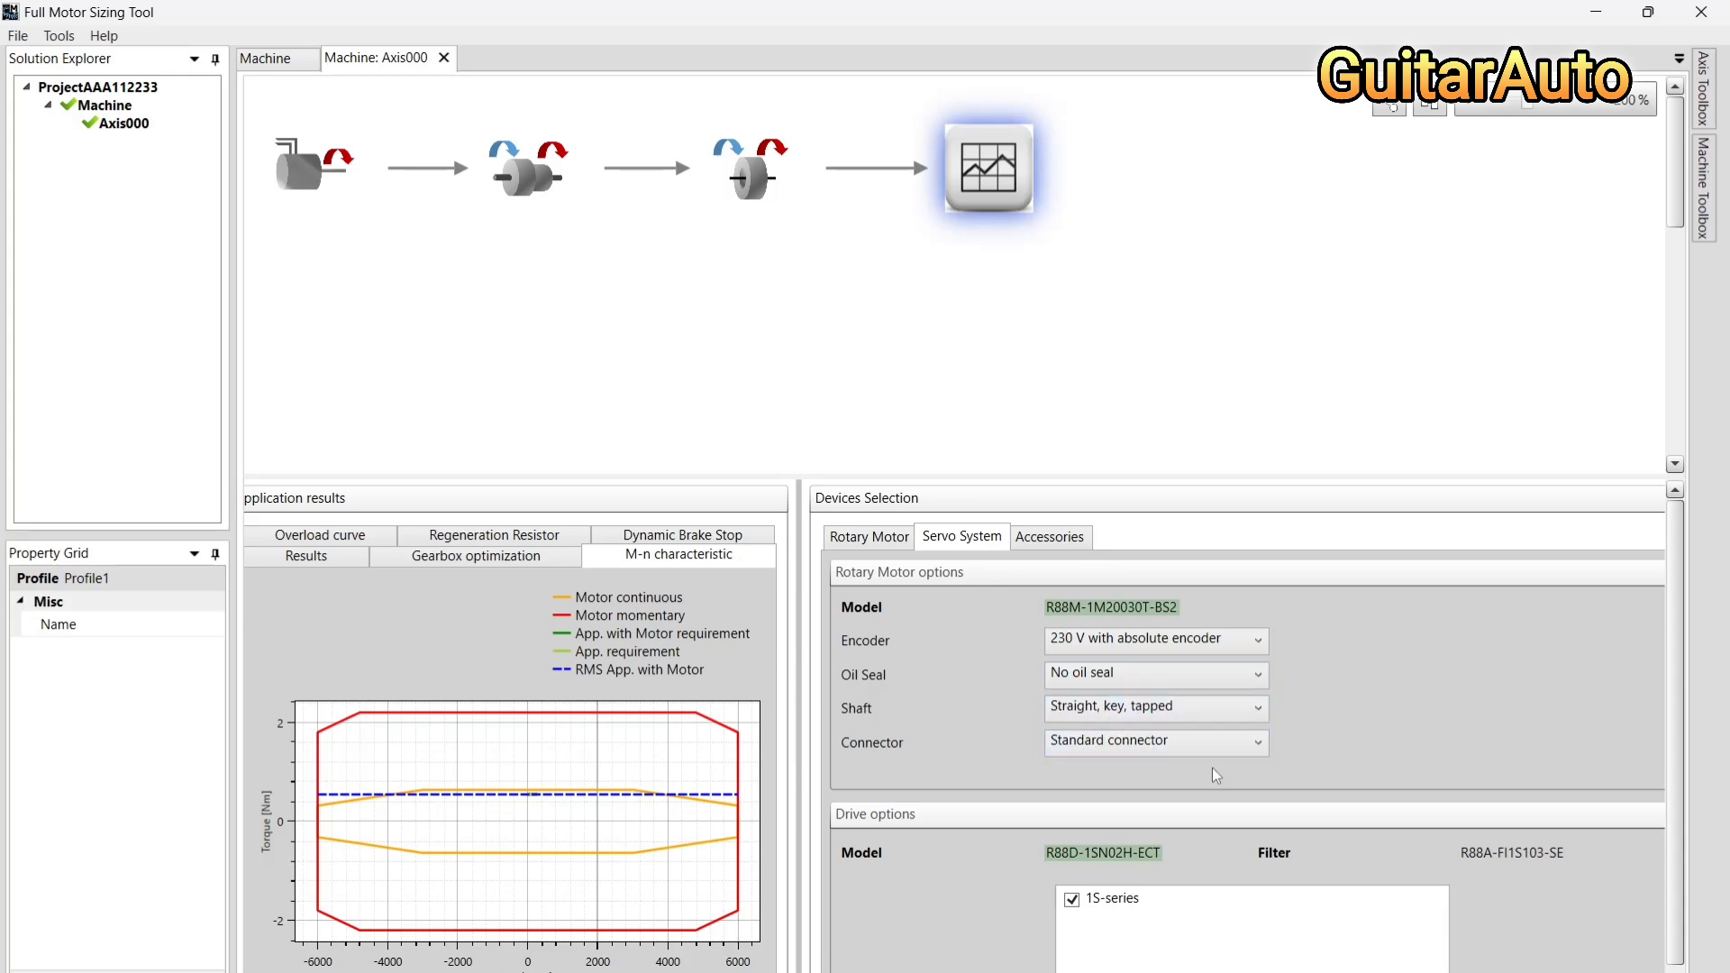
Compare the M-n characteristics of the R88M-1M10030 and R88M-1M20030 motors, ending with the R88M-1M20030 selected
{"action": "left_click", "coordinate": [870, 537]}
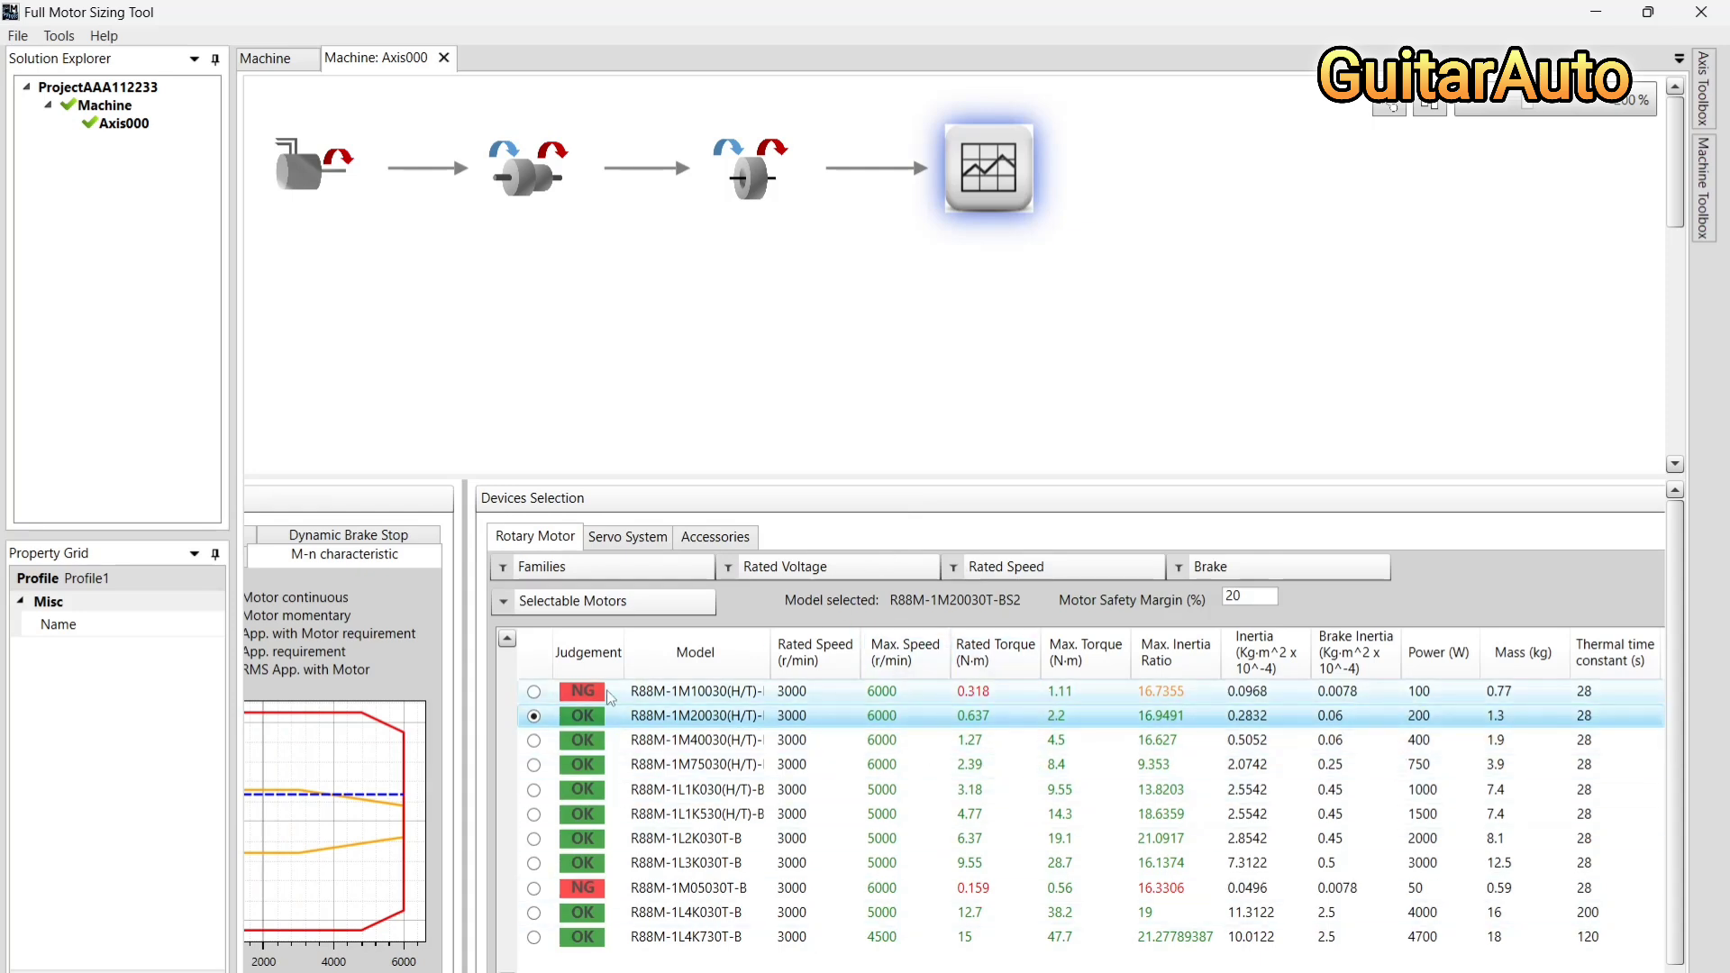
{"action": "left_click", "coordinate": [534, 692]}
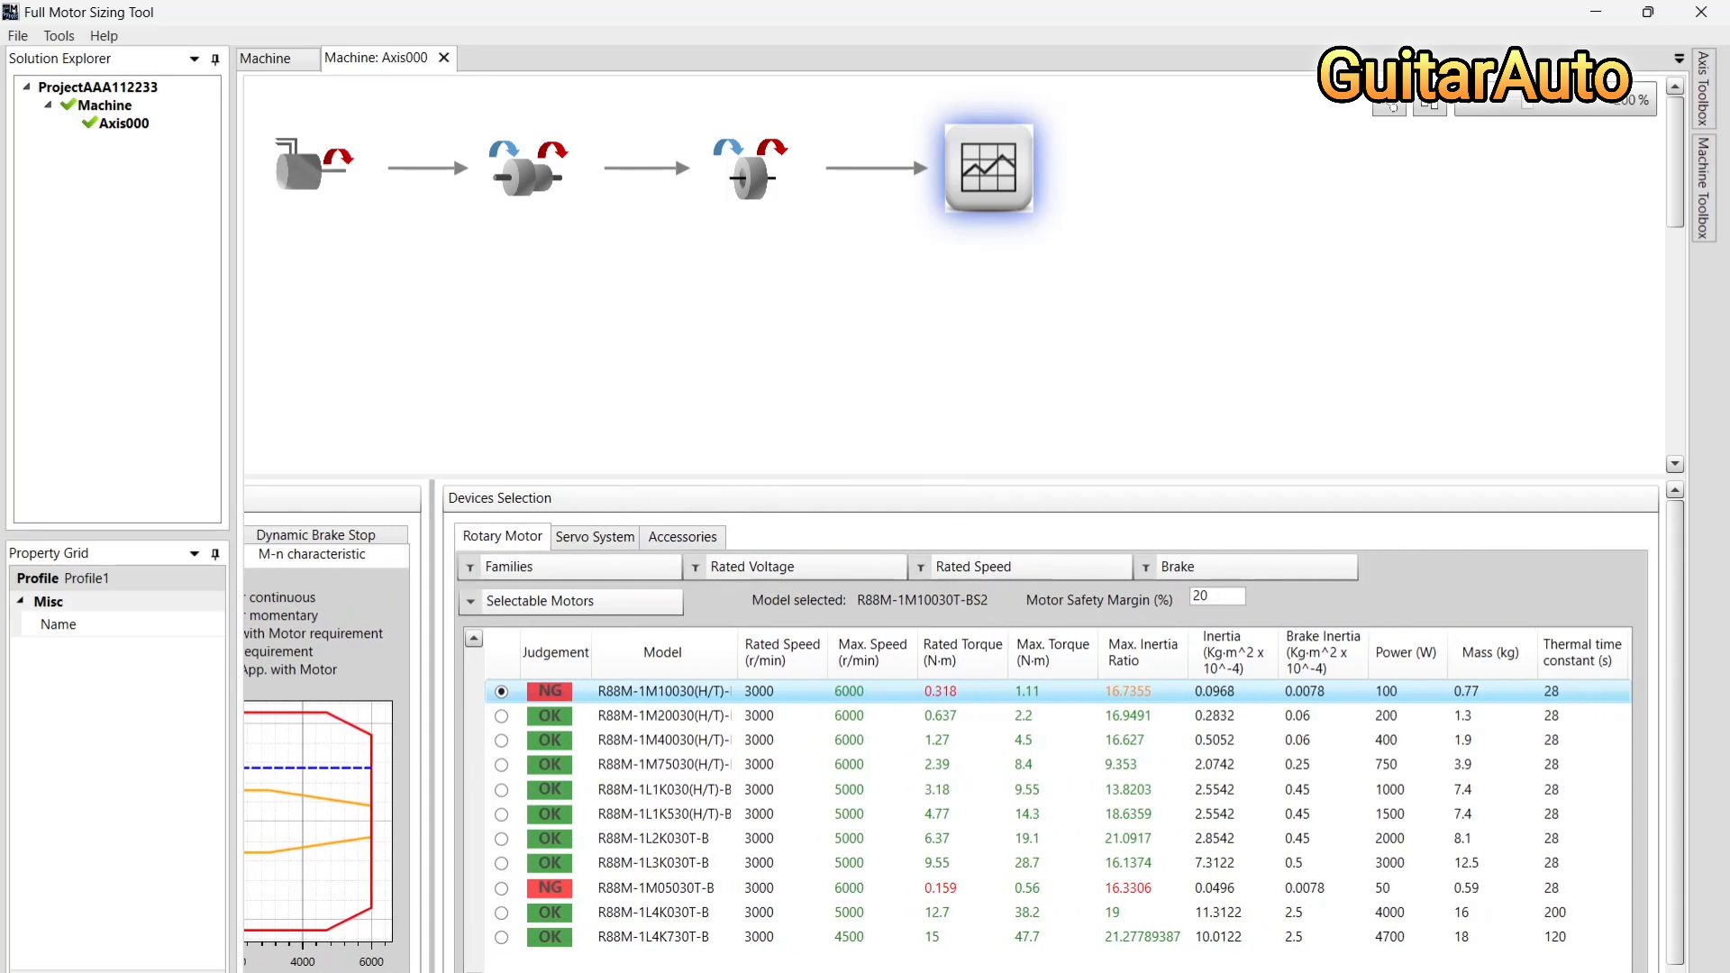
{"action": "left_click", "coordinate": [502, 716]}
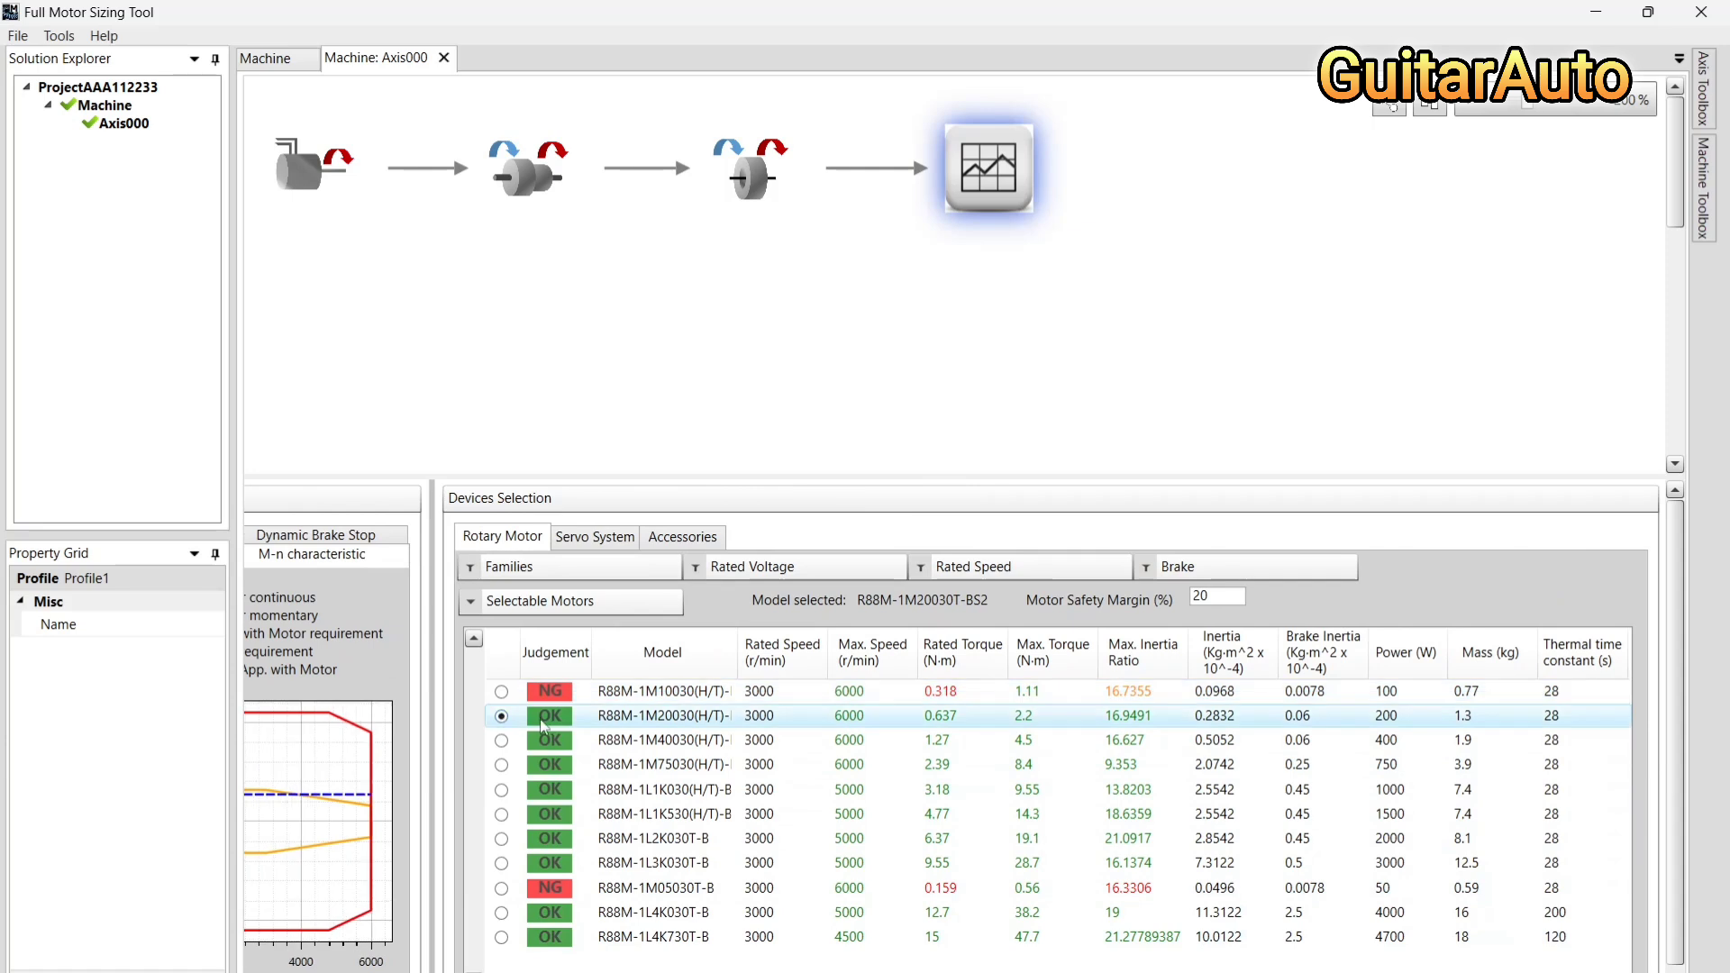
{"action": "left_click", "coordinate": [501, 691]}
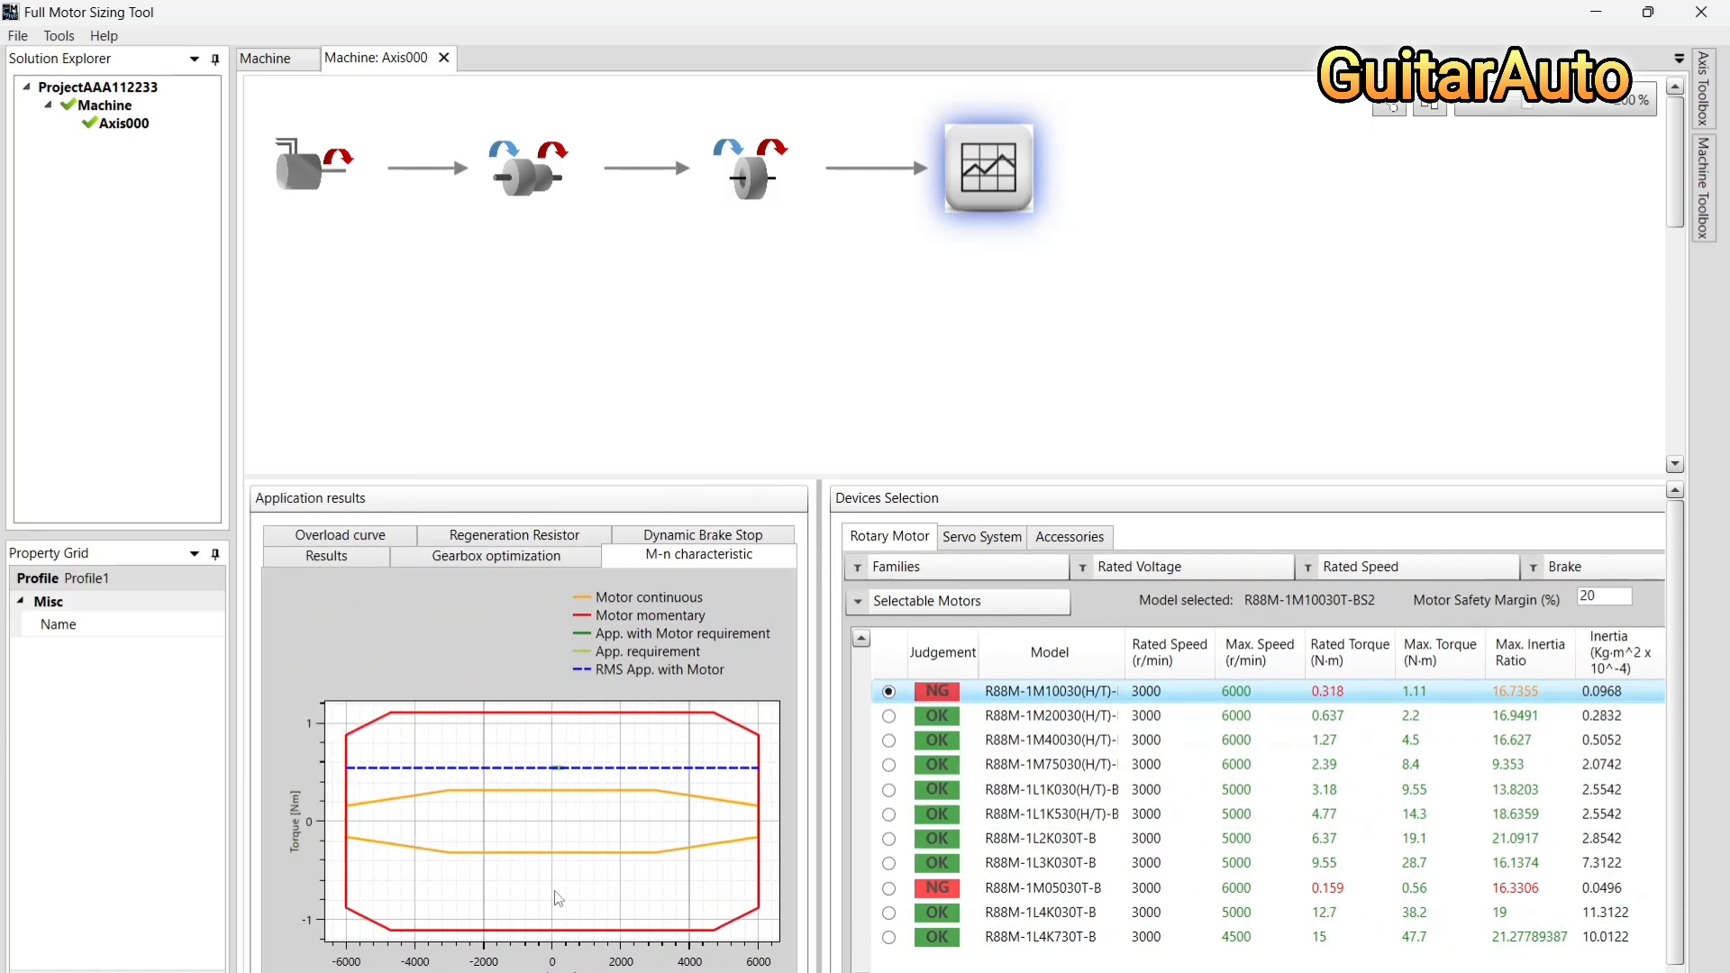
{"action": "left_click", "coordinate": [890, 717]}
{"action": "left_click", "coordinate": [889, 691]}
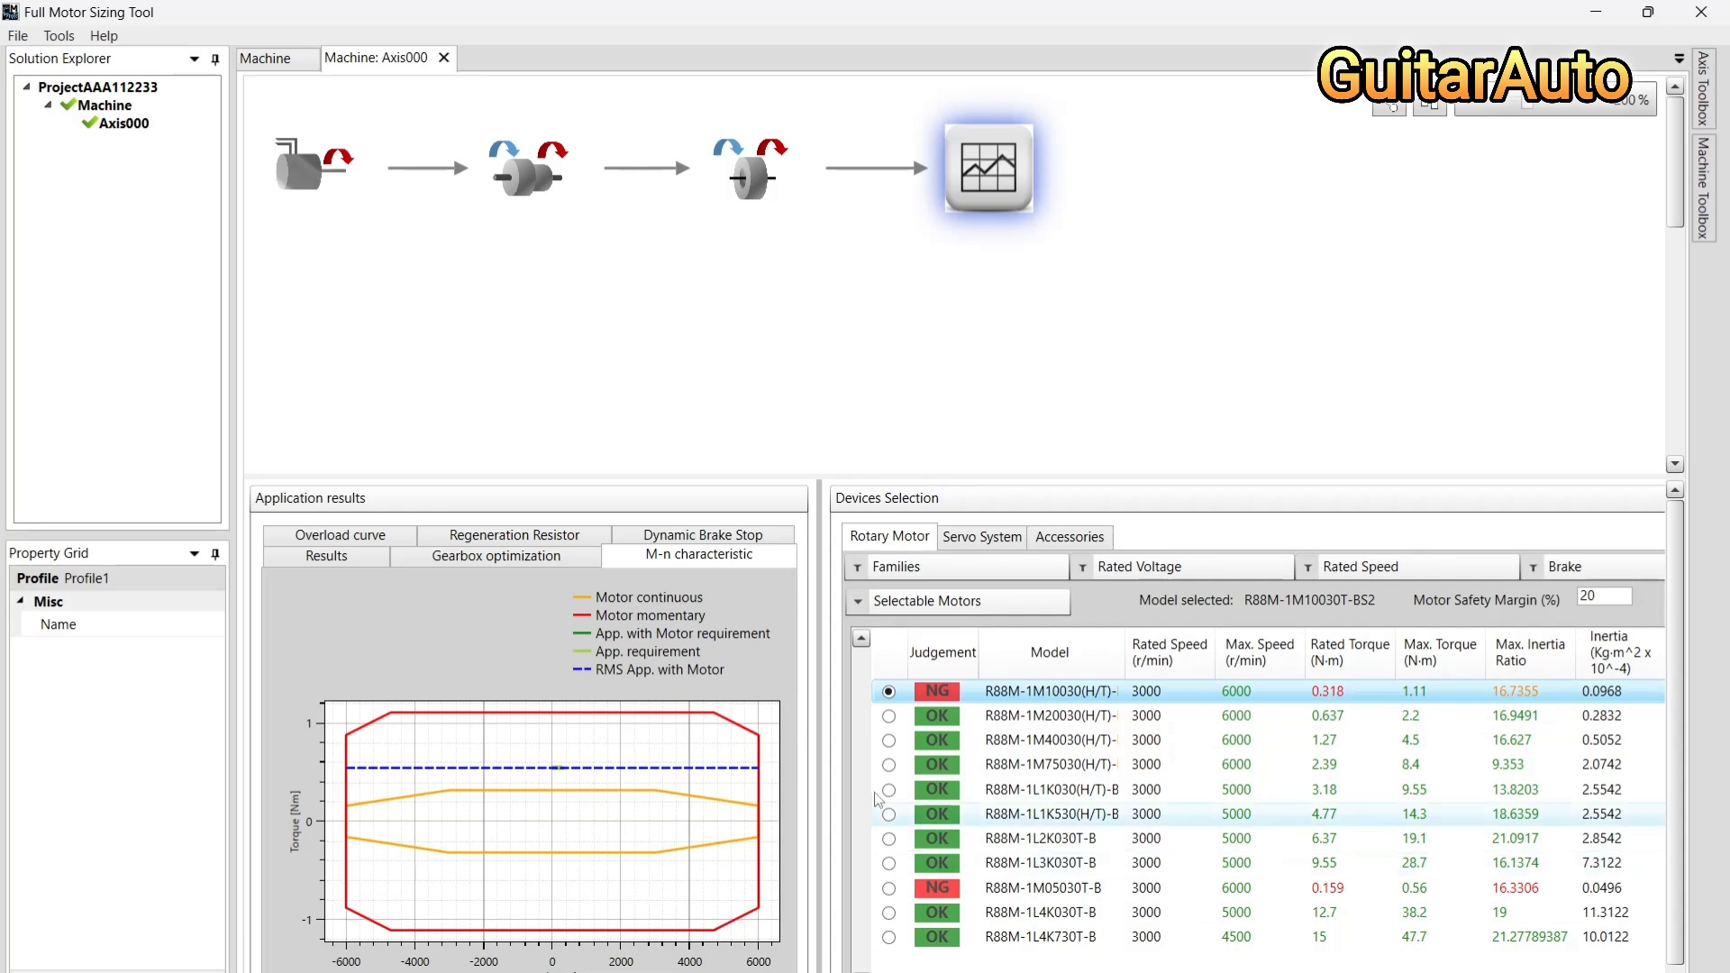
{"action": "left_click", "coordinate": [889, 715]}
{"action": "scroll", "coordinate": [954, 726], "scroll_direction": "right", "scroll_amount": 8}
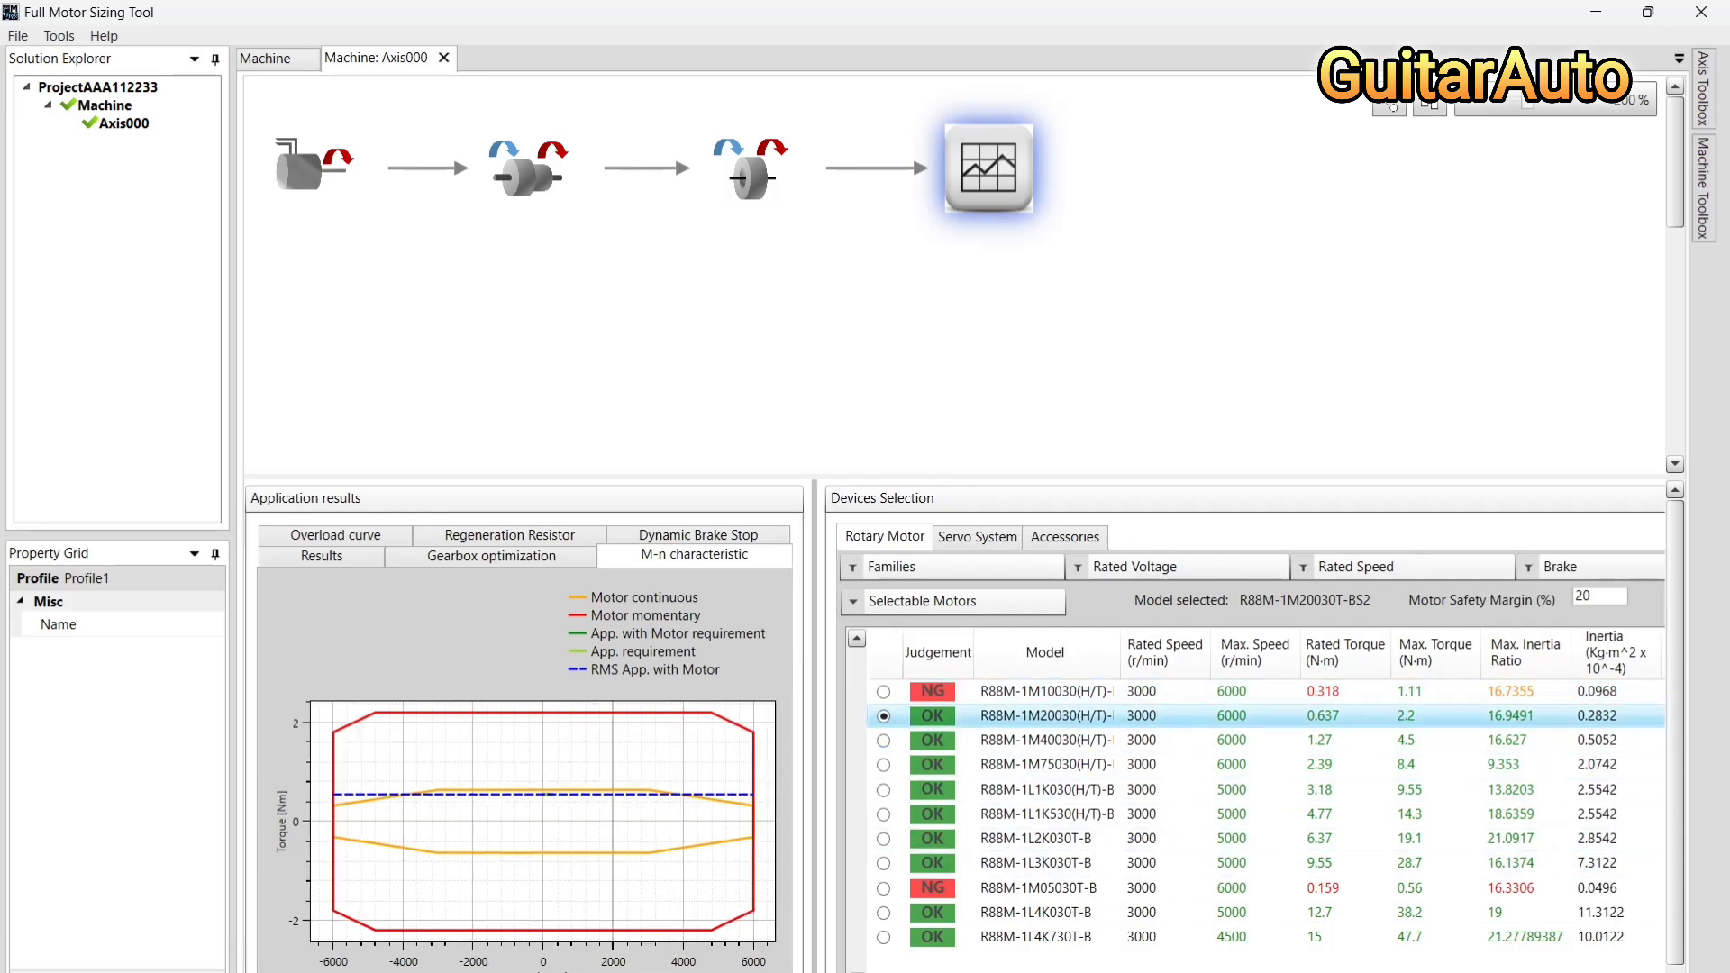
{"action": "scroll", "coordinate": [955, 725], "scroll_direction": "right", "scroll_amount": 1}
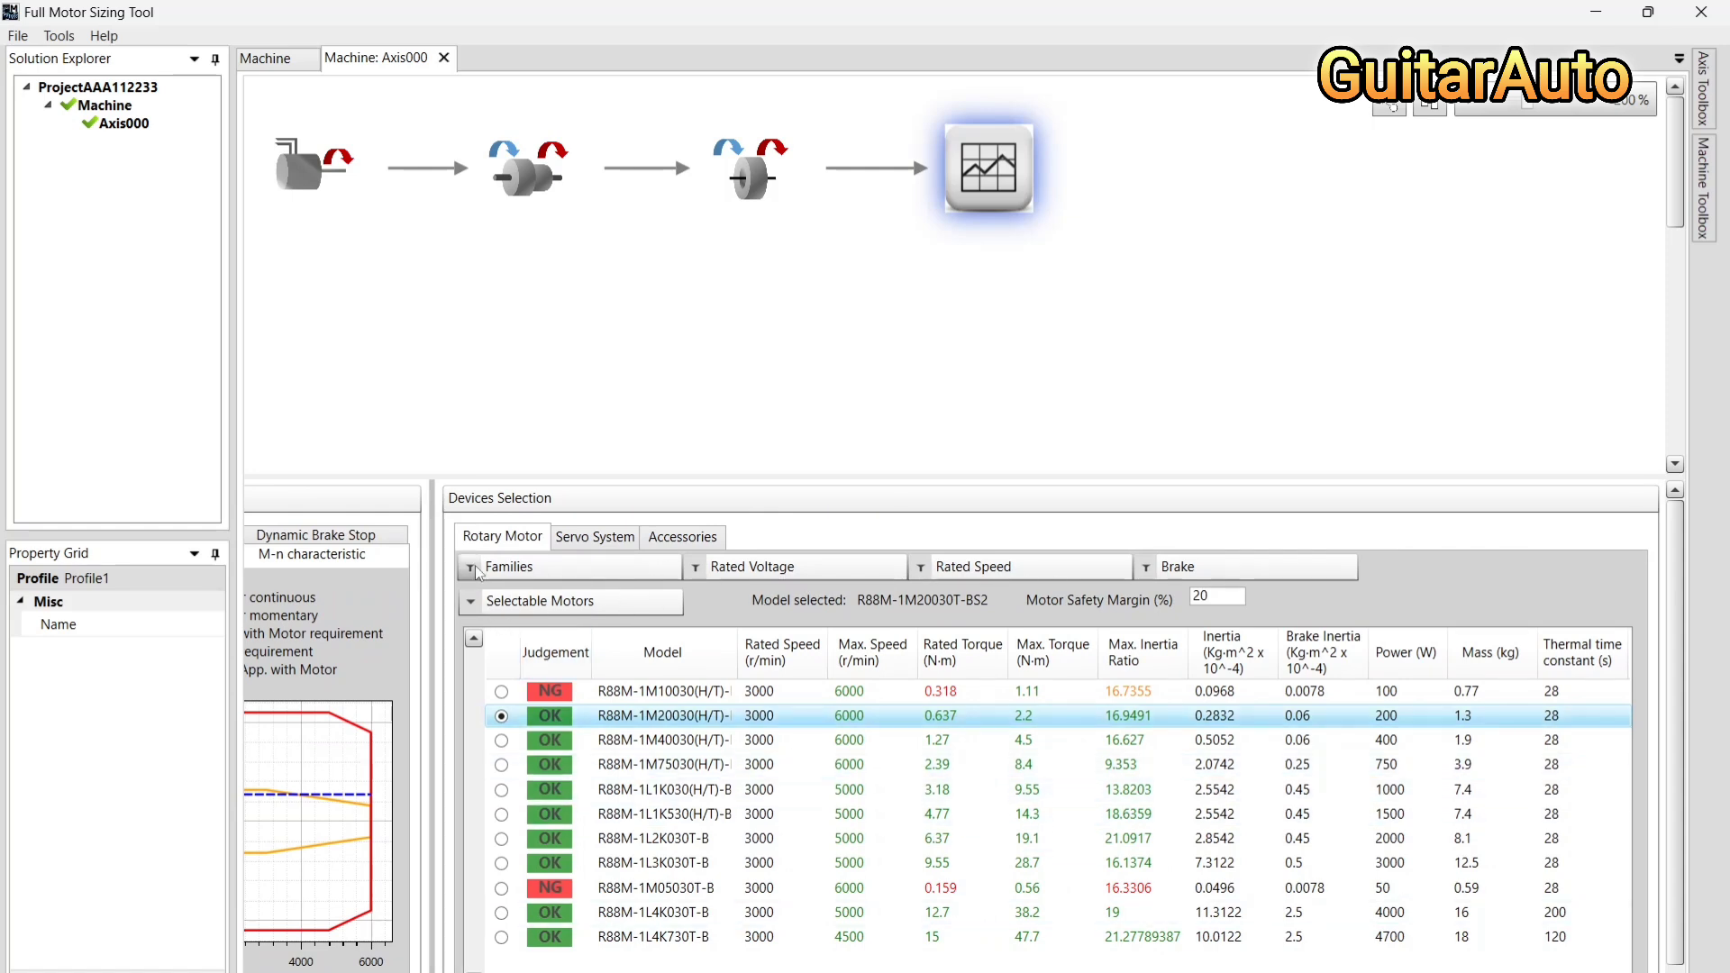
Exclude the brake cable, power cable and encoder cable from the accessories to add
{"action": "left_click", "coordinate": [626, 539]}
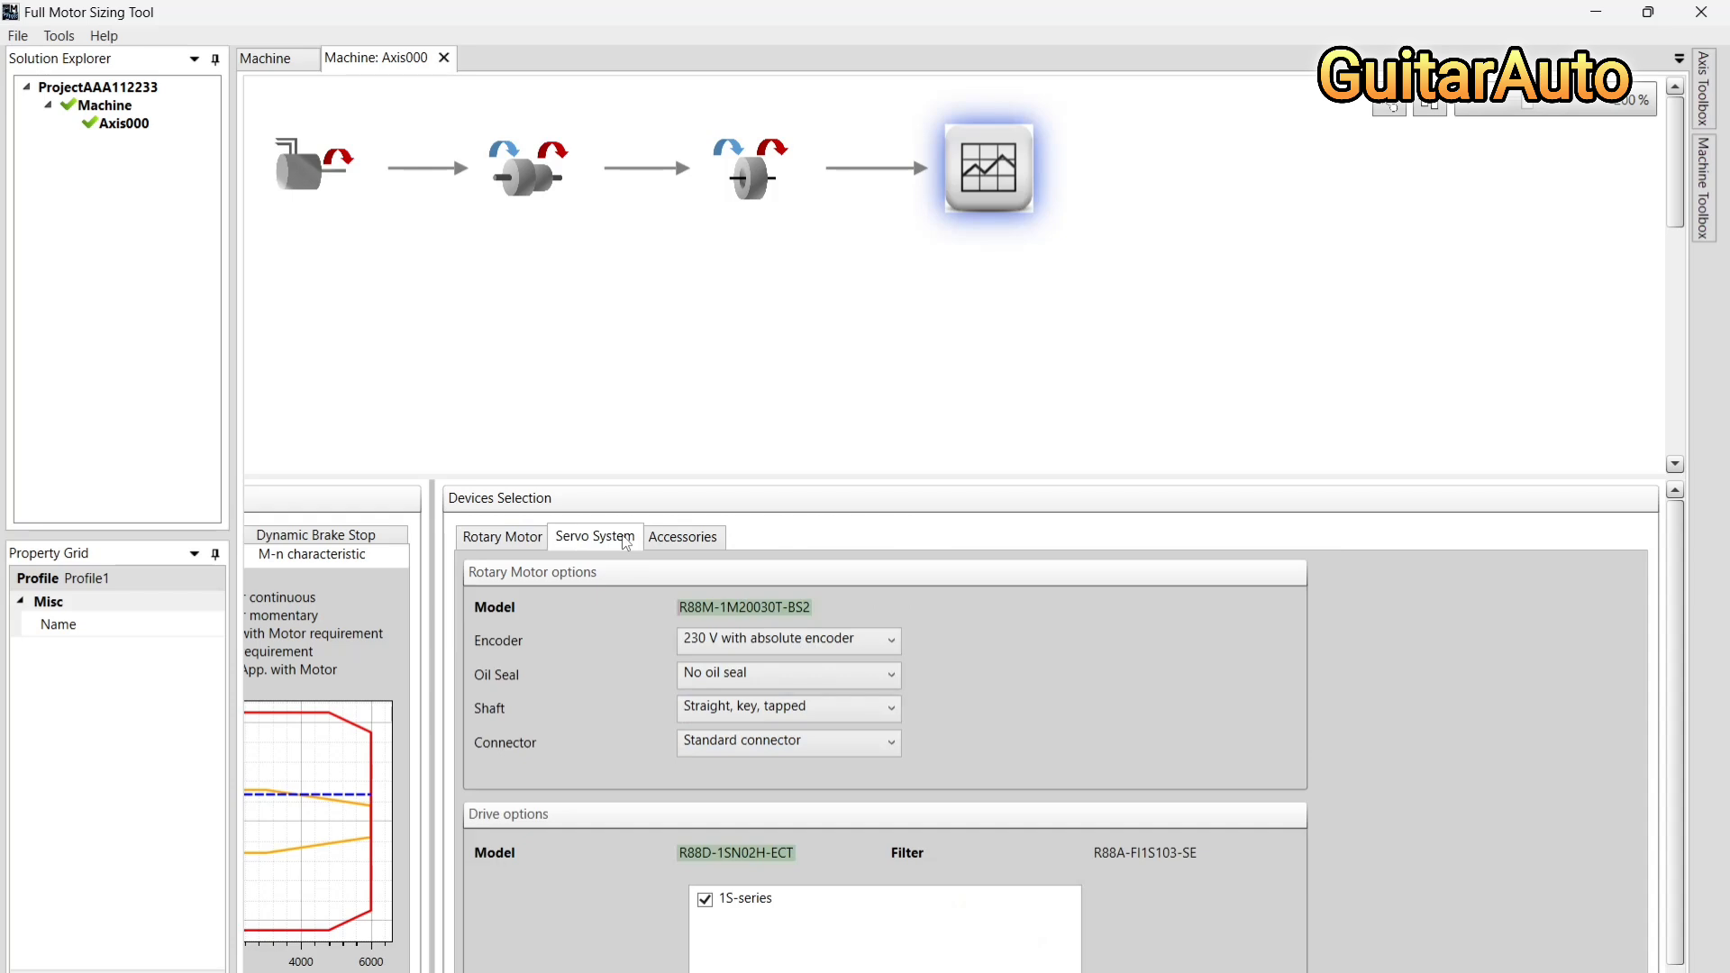
{"action": "left_click", "coordinate": [700, 540]}
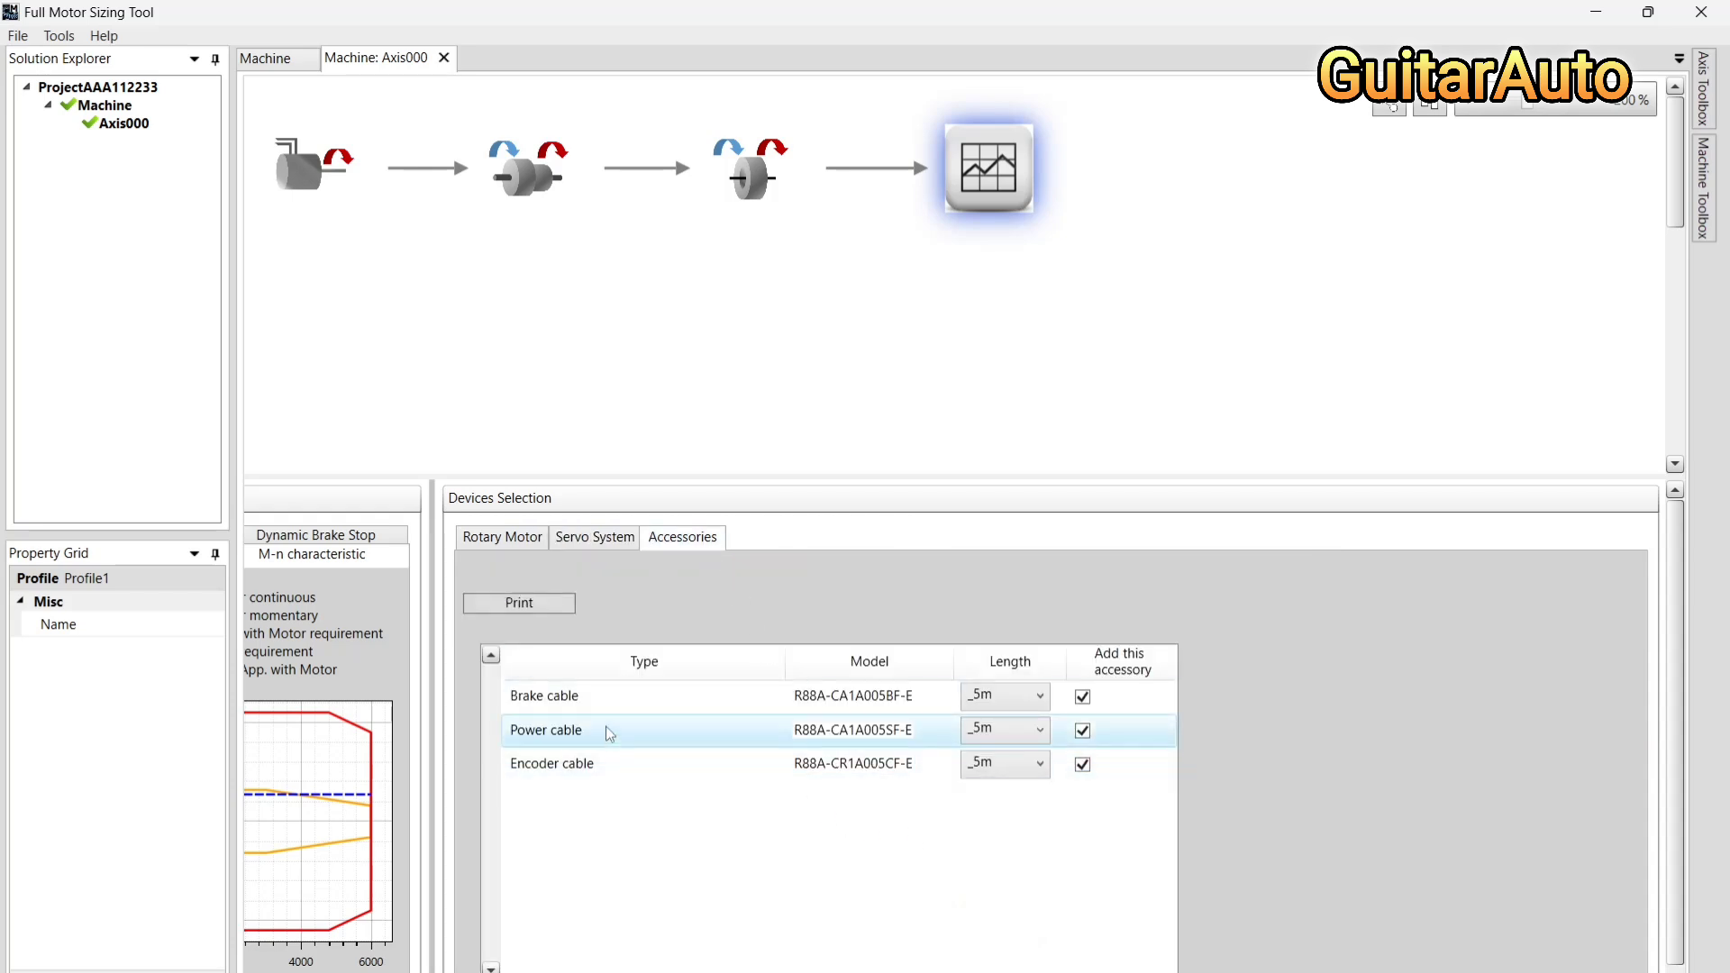
{"action": "left_click", "coordinate": [541, 700]}
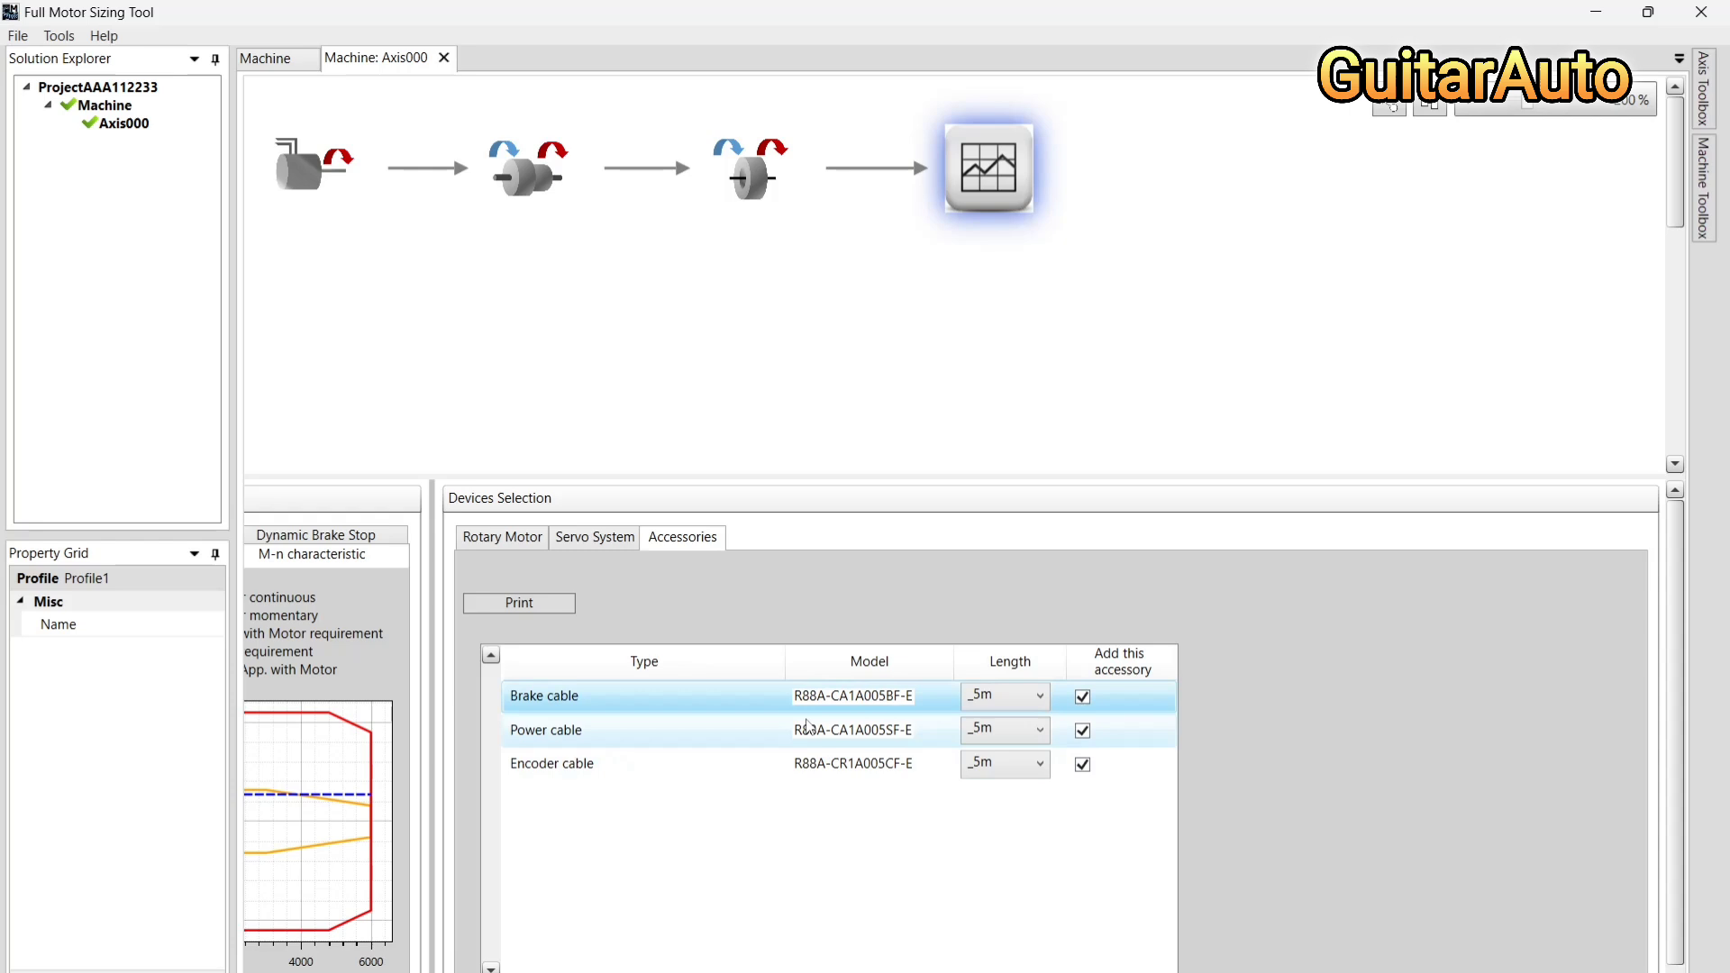
{"action": "left_click", "coordinate": [1027, 696]}
{"action": "left_click", "coordinate": [1082, 697]}
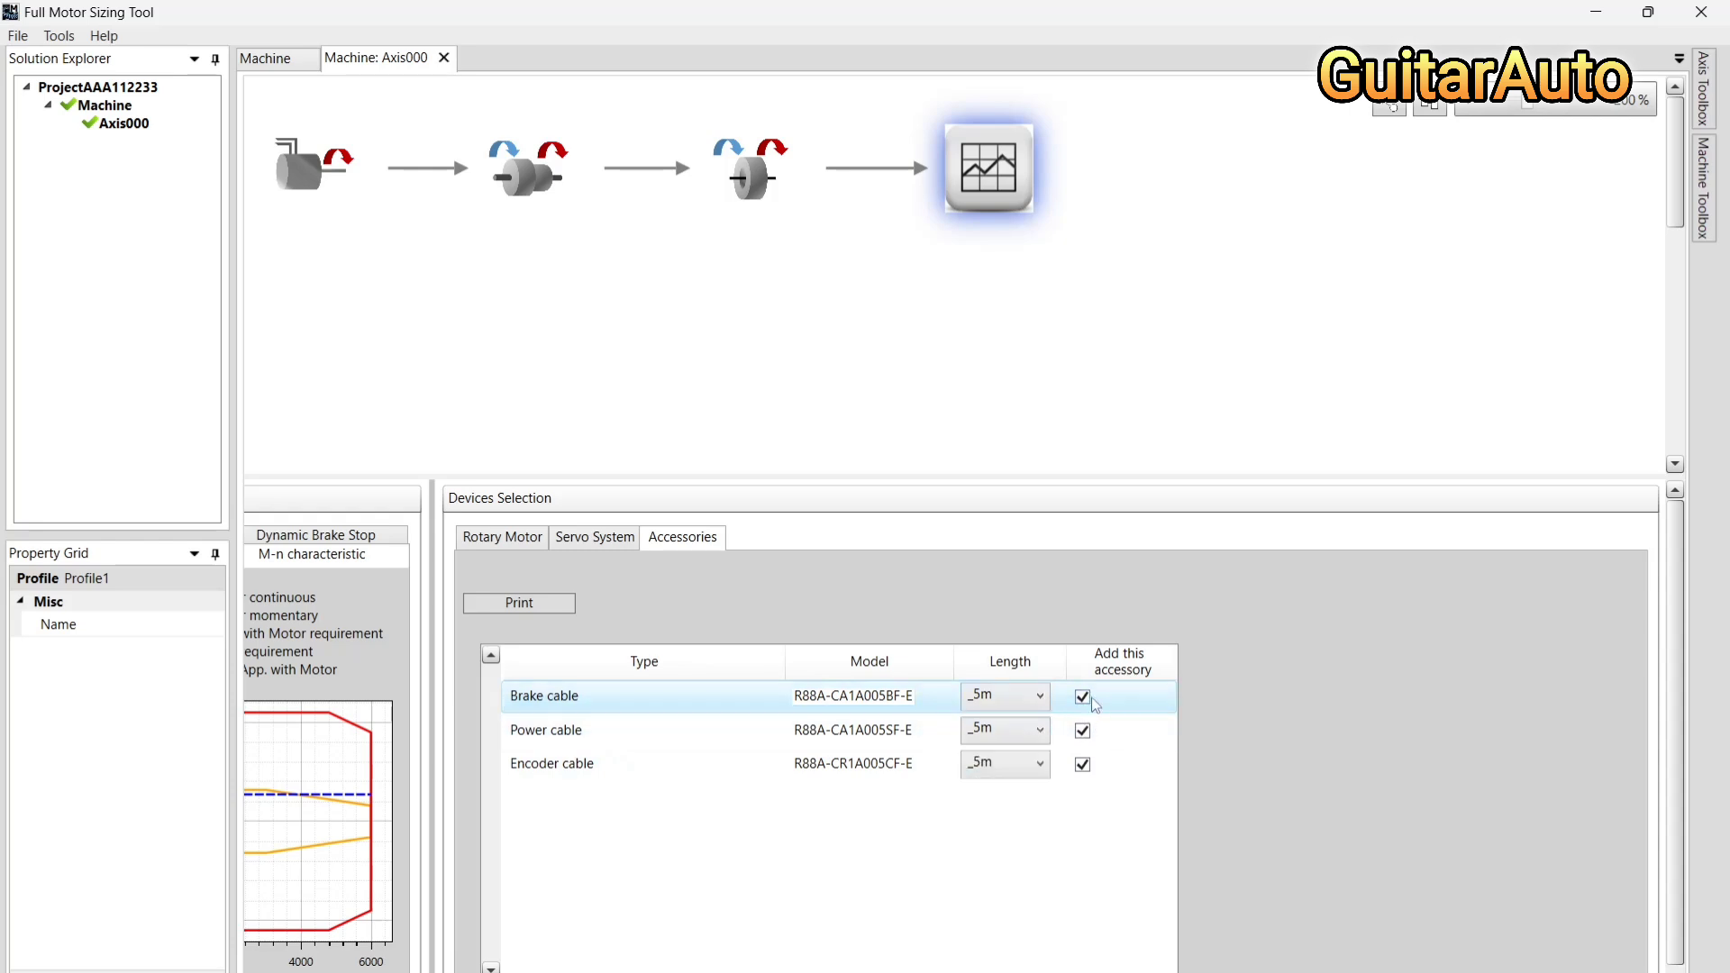
{"action": "left_click", "coordinate": [1082, 731]}
{"action": "left_click", "coordinate": [1083, 764]}
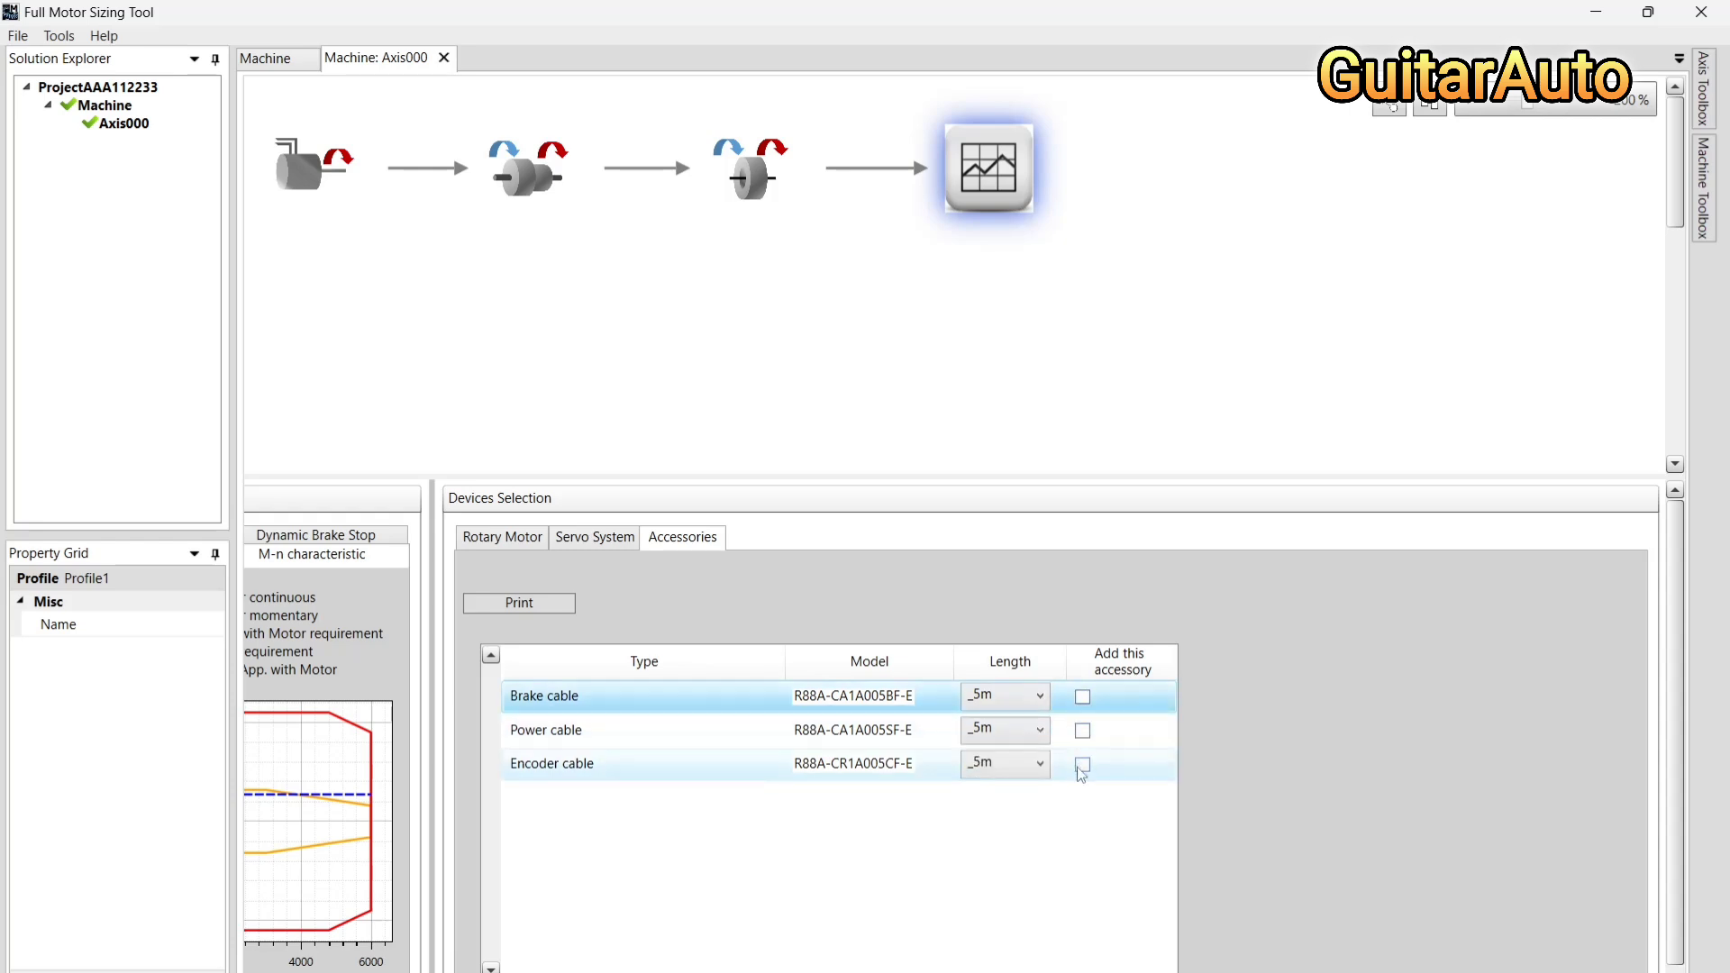
Set the length of the brake, power and encoder cables to 3 m each
{"action": "left_click", "coordinate": [1028, 696]}
{"action": "left_click", "coordinate": [1006, 722]}
{"action": "left_click", "coordinate": [1022, 734]}
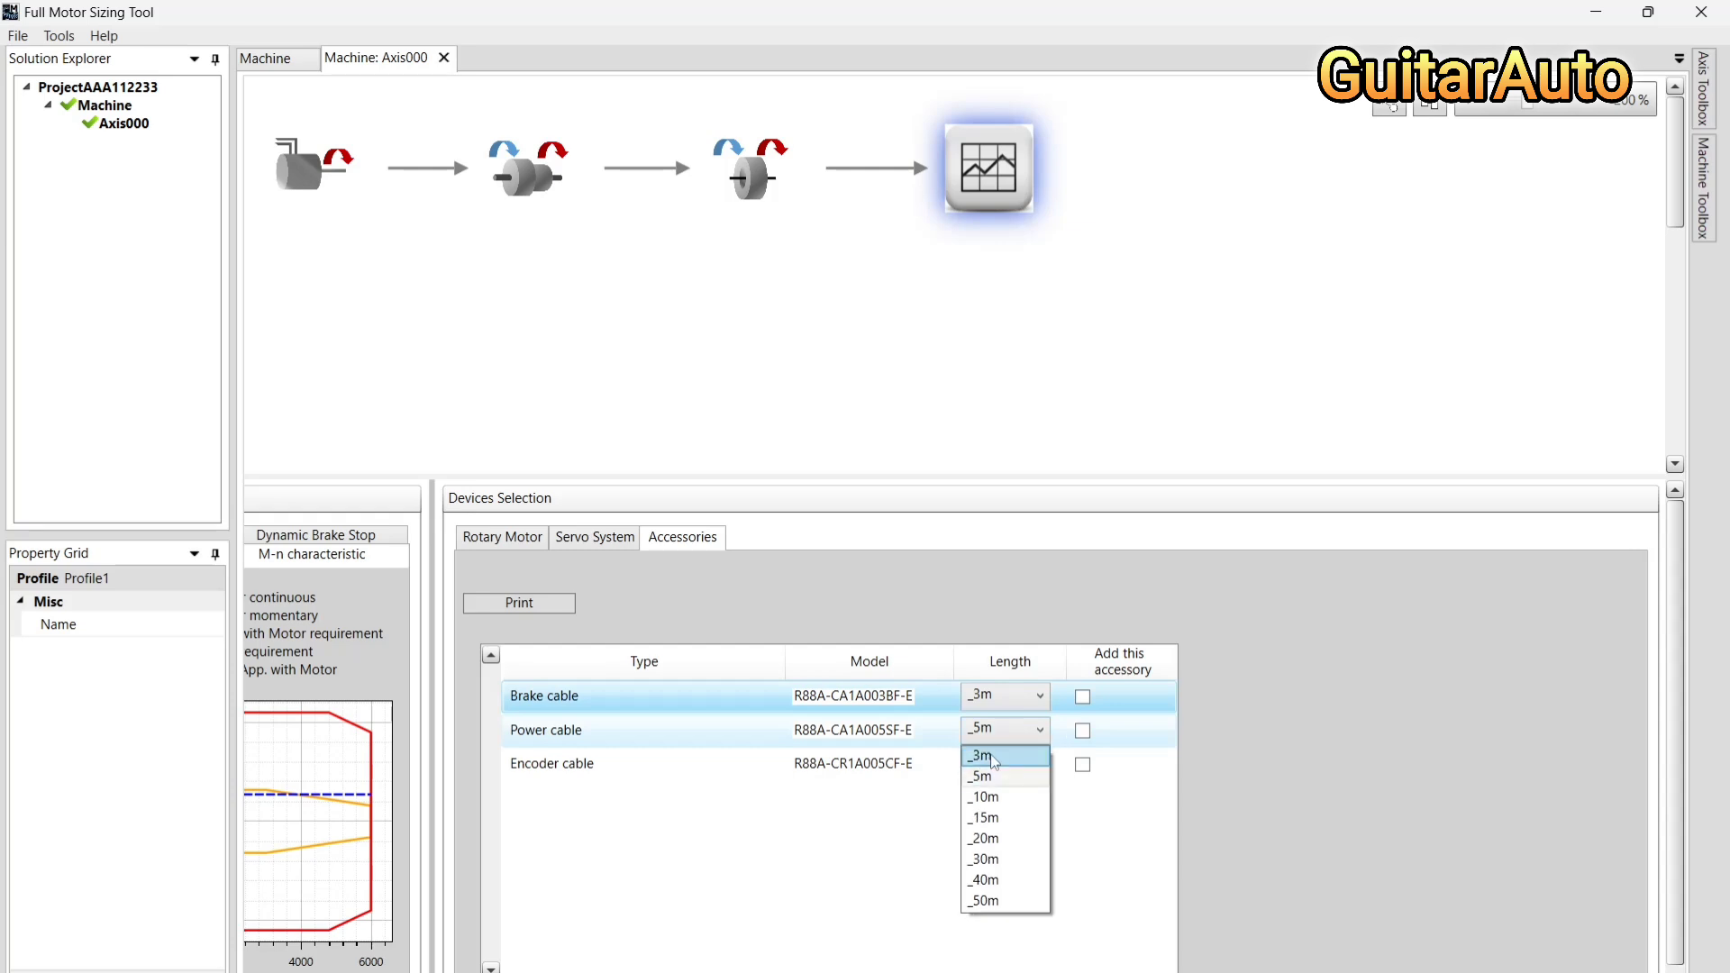
{"action": "left_click", "coordinate": [1000, 756]}
{"action": "left_click", "coordinate": [1010, 765]}
{"action": "left_click", "coordinate": [1008, 794]}
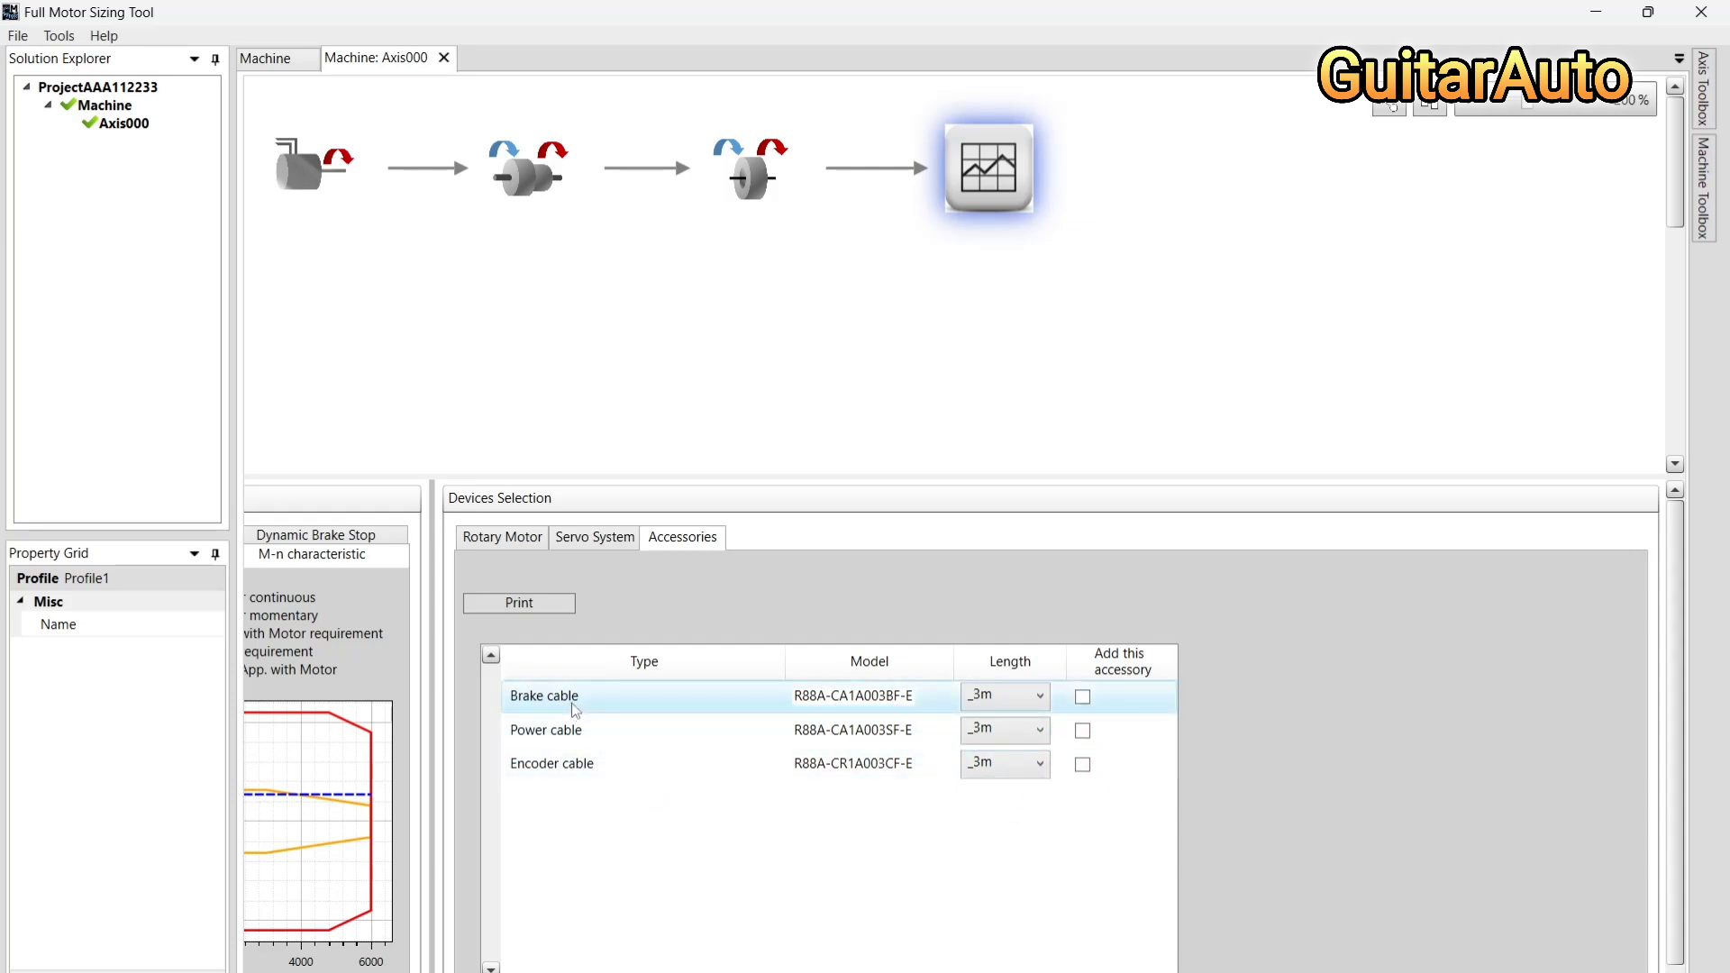
Review the rotary motor list, the servo system options and the cable accessories of the selected motor
{"action": "left_click", "coordinate": [496, 540]}
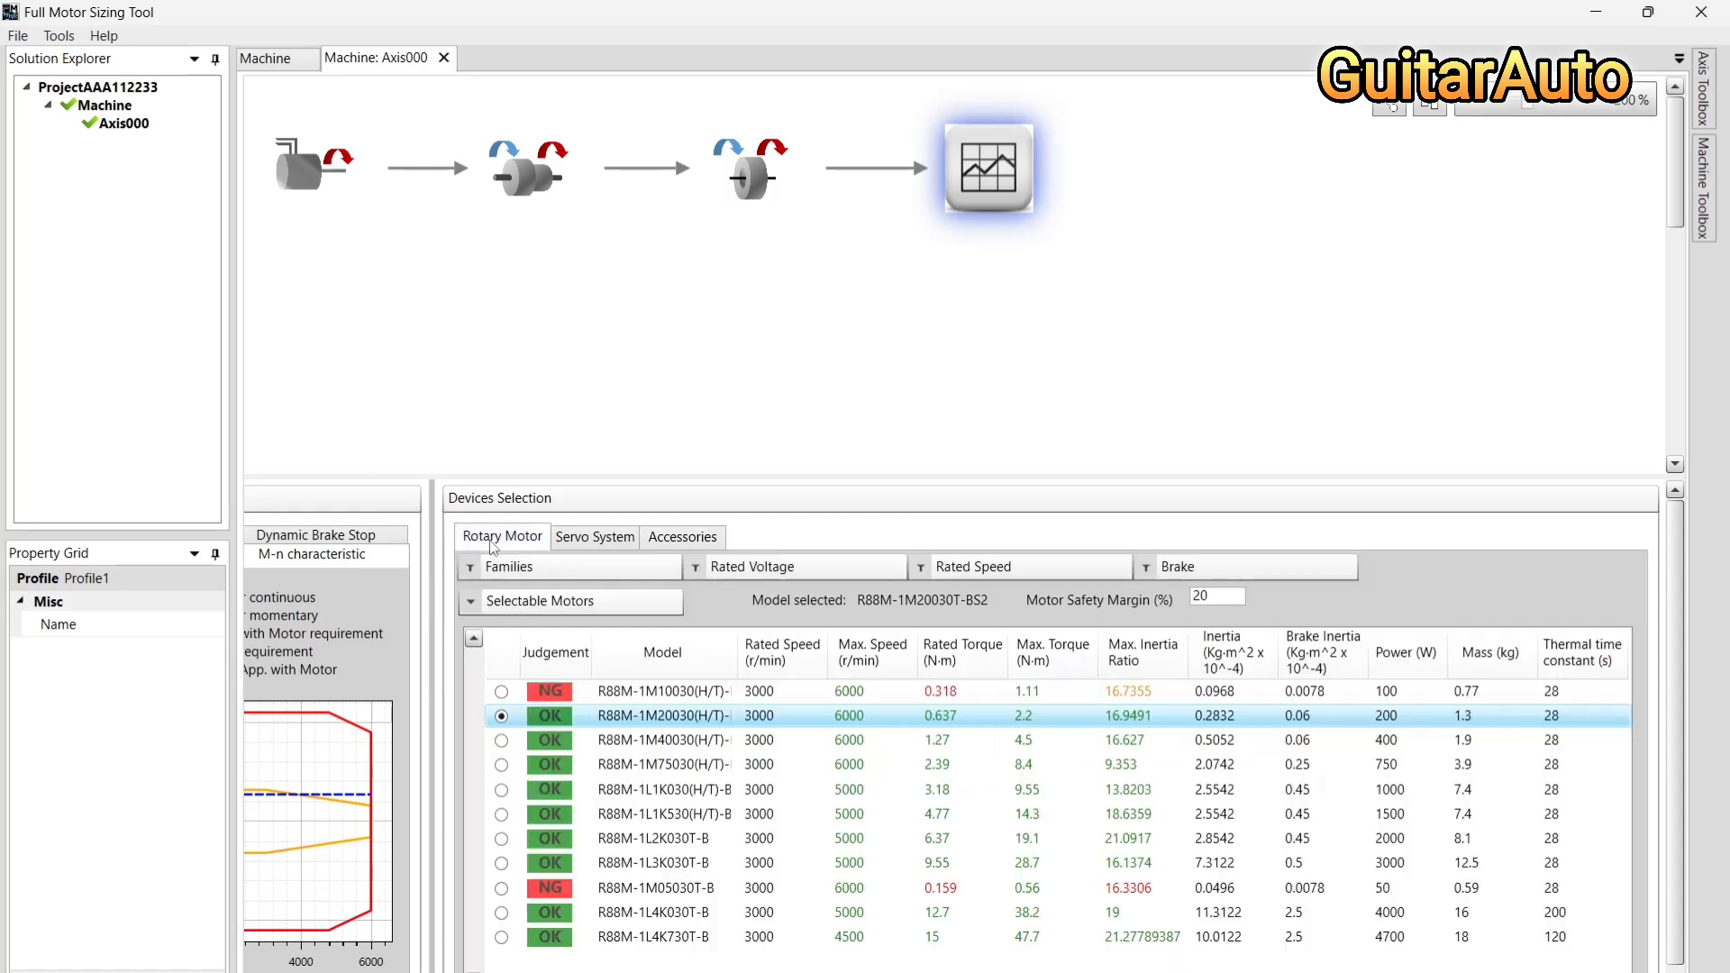
{"action": "left_click", "coordinate": [631, 546]}
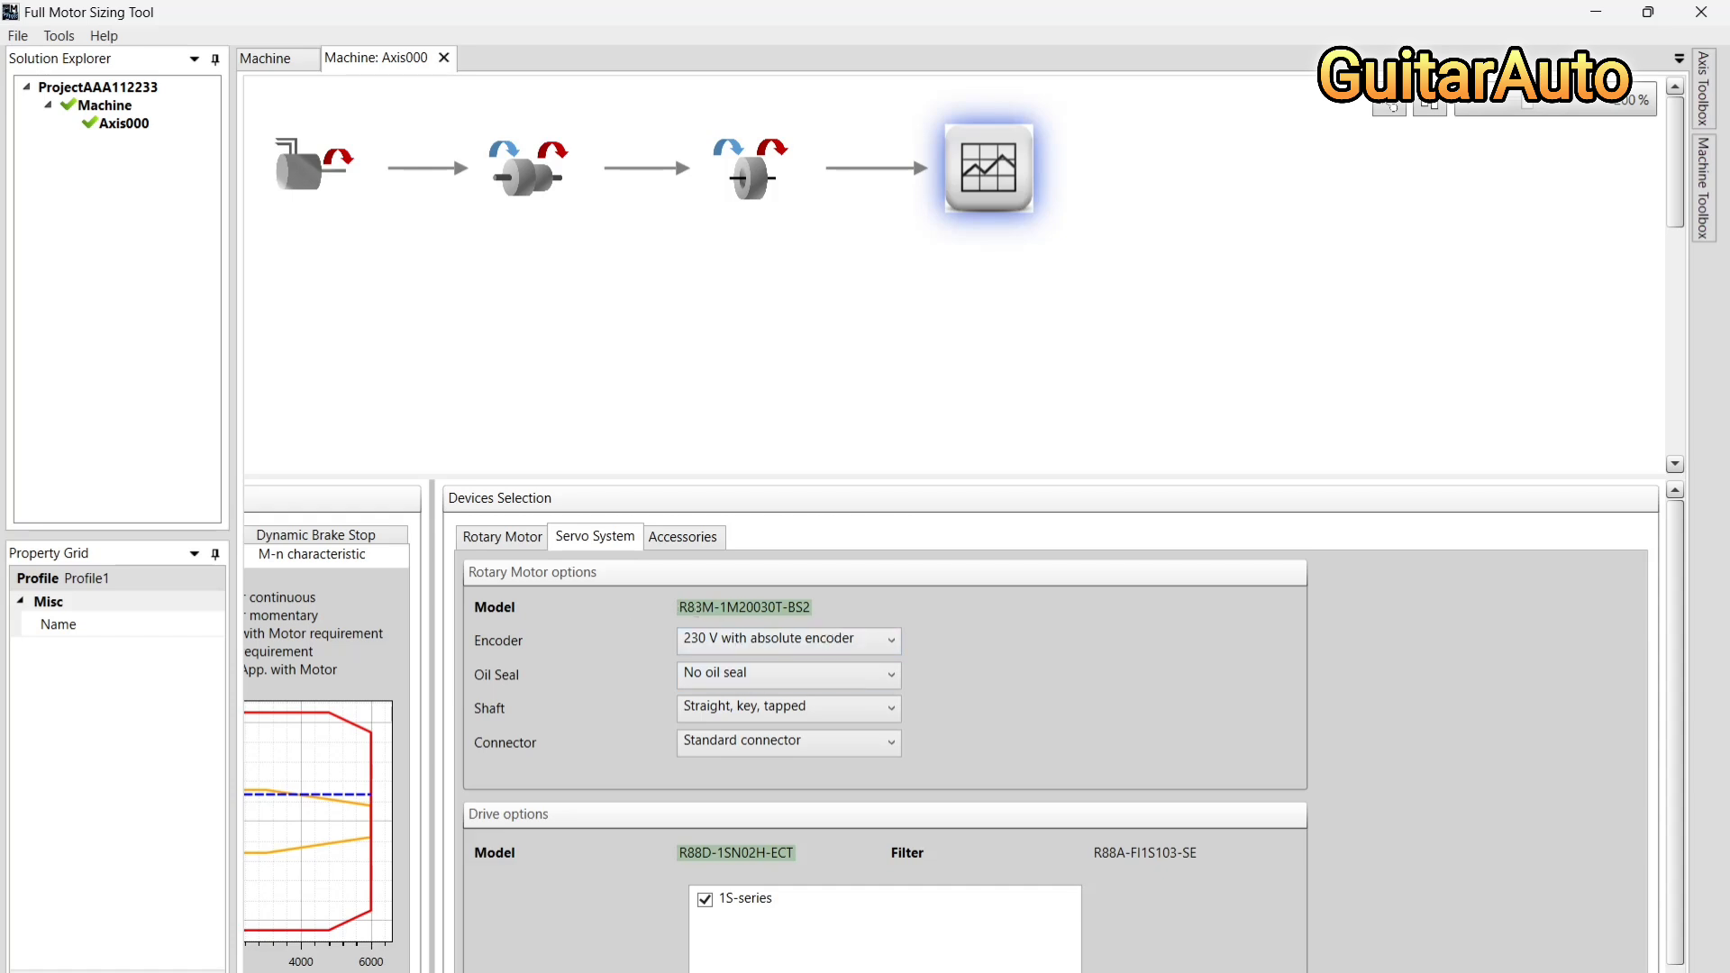
{"action": "left_click", "coordinate": [692, 539]}
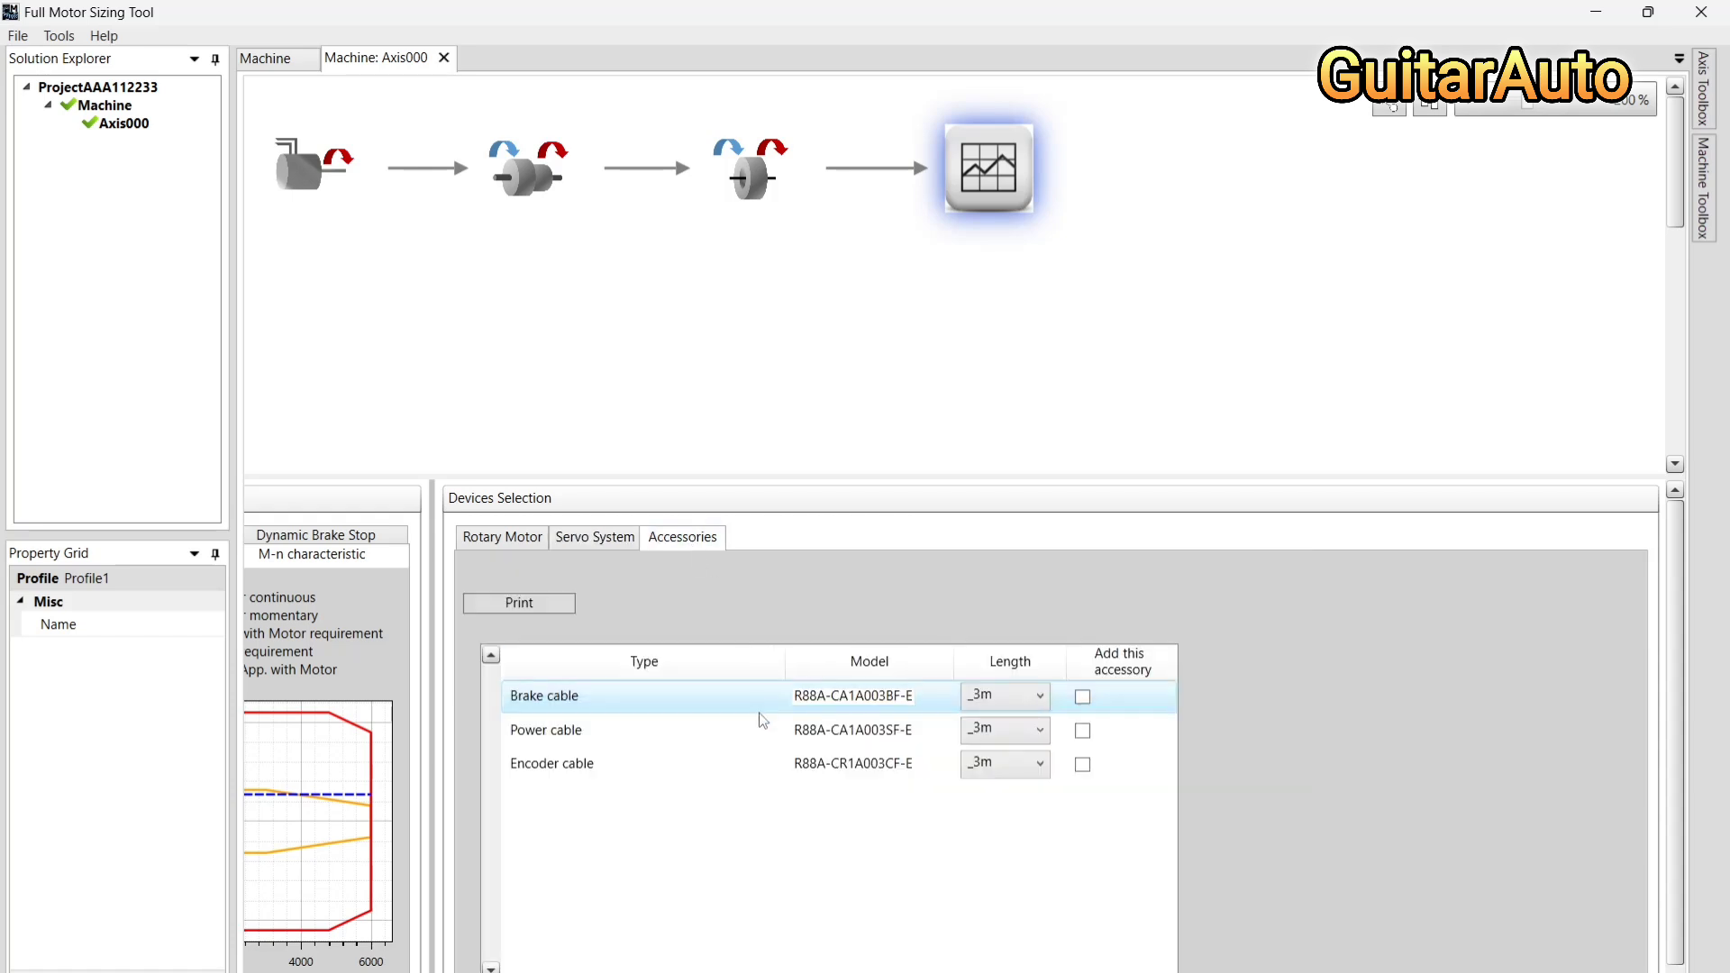
{"action": "left_click", "coordinate": [610, 765]}
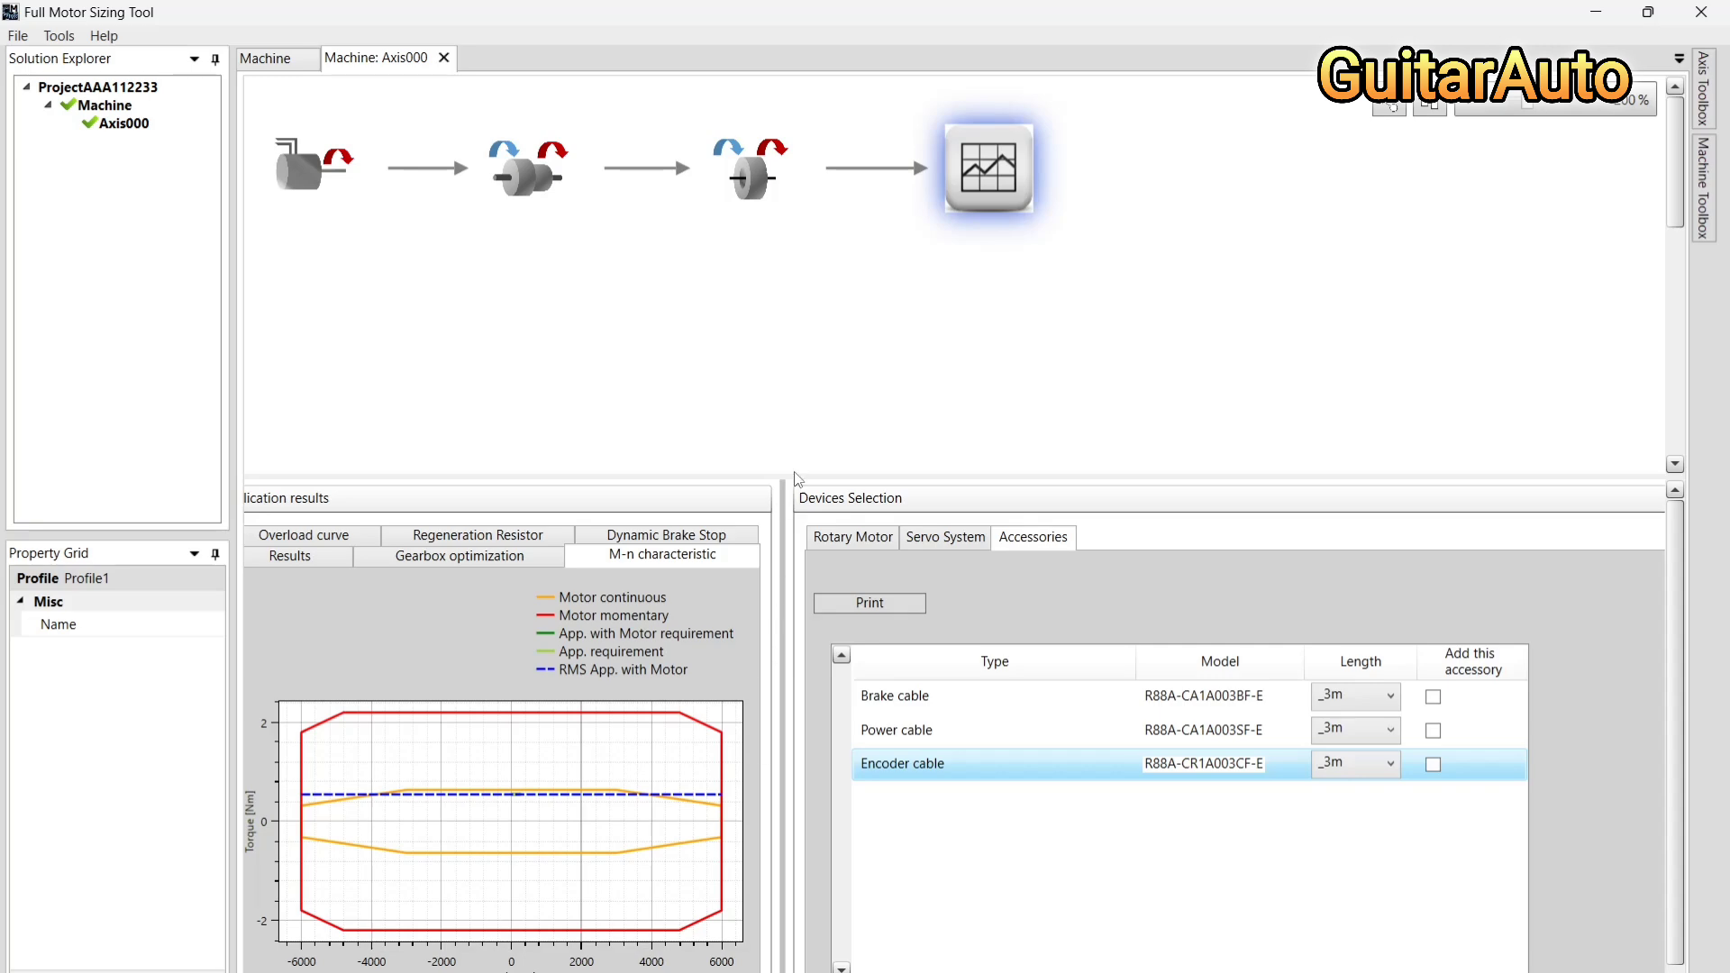
Set the trapezoidal profile's time to position to 2 s and check the M-n characteristic of the R88M-1M10030 motor
{"action": "double_click", "coordinate": [987, 189]}
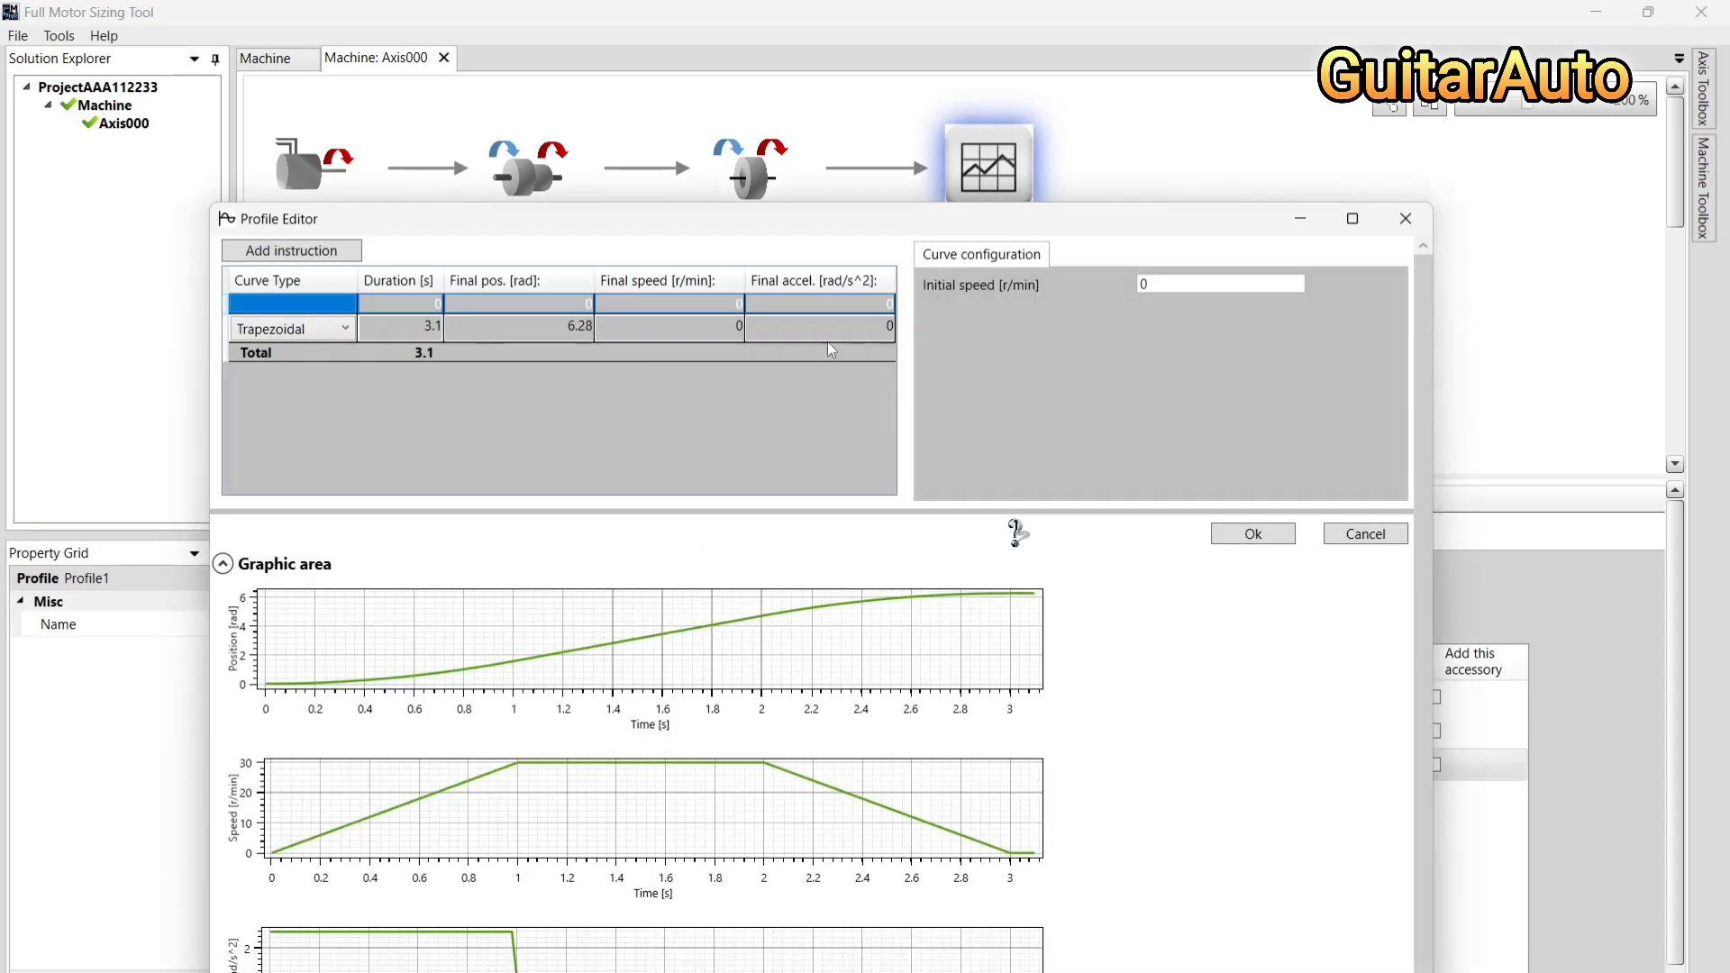
{"action": "left_click", "coordinate": [804, 329]}
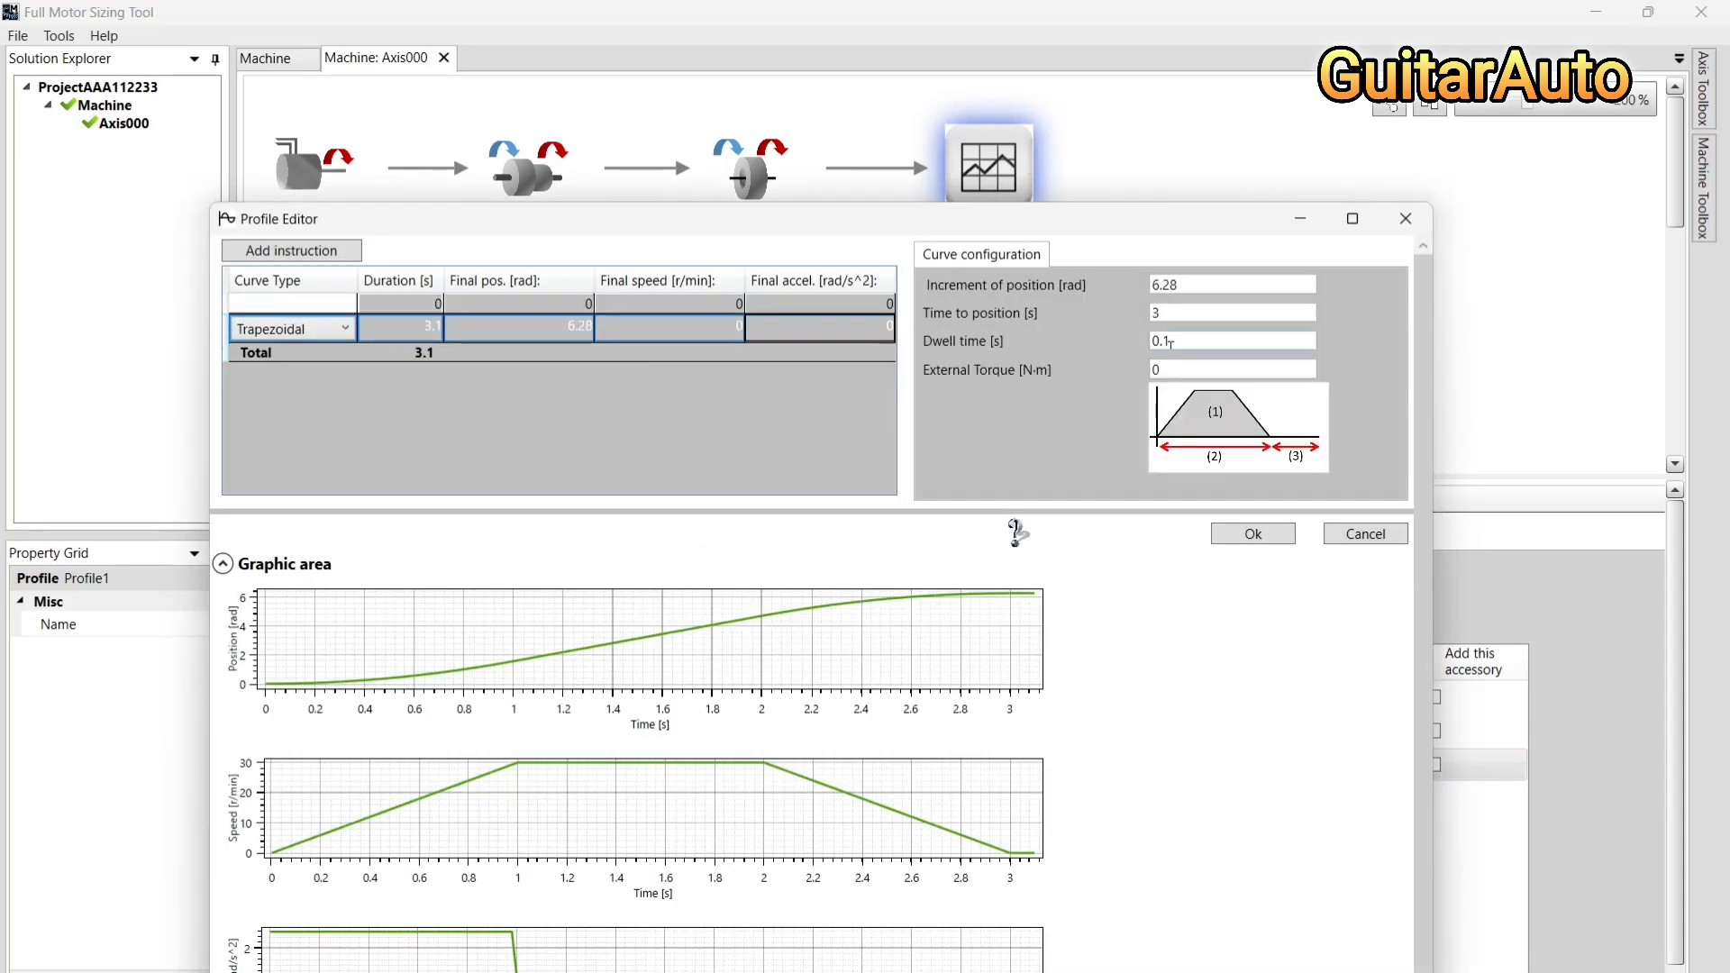
{"action": "double_click", "coordinate": [1155, 315]}
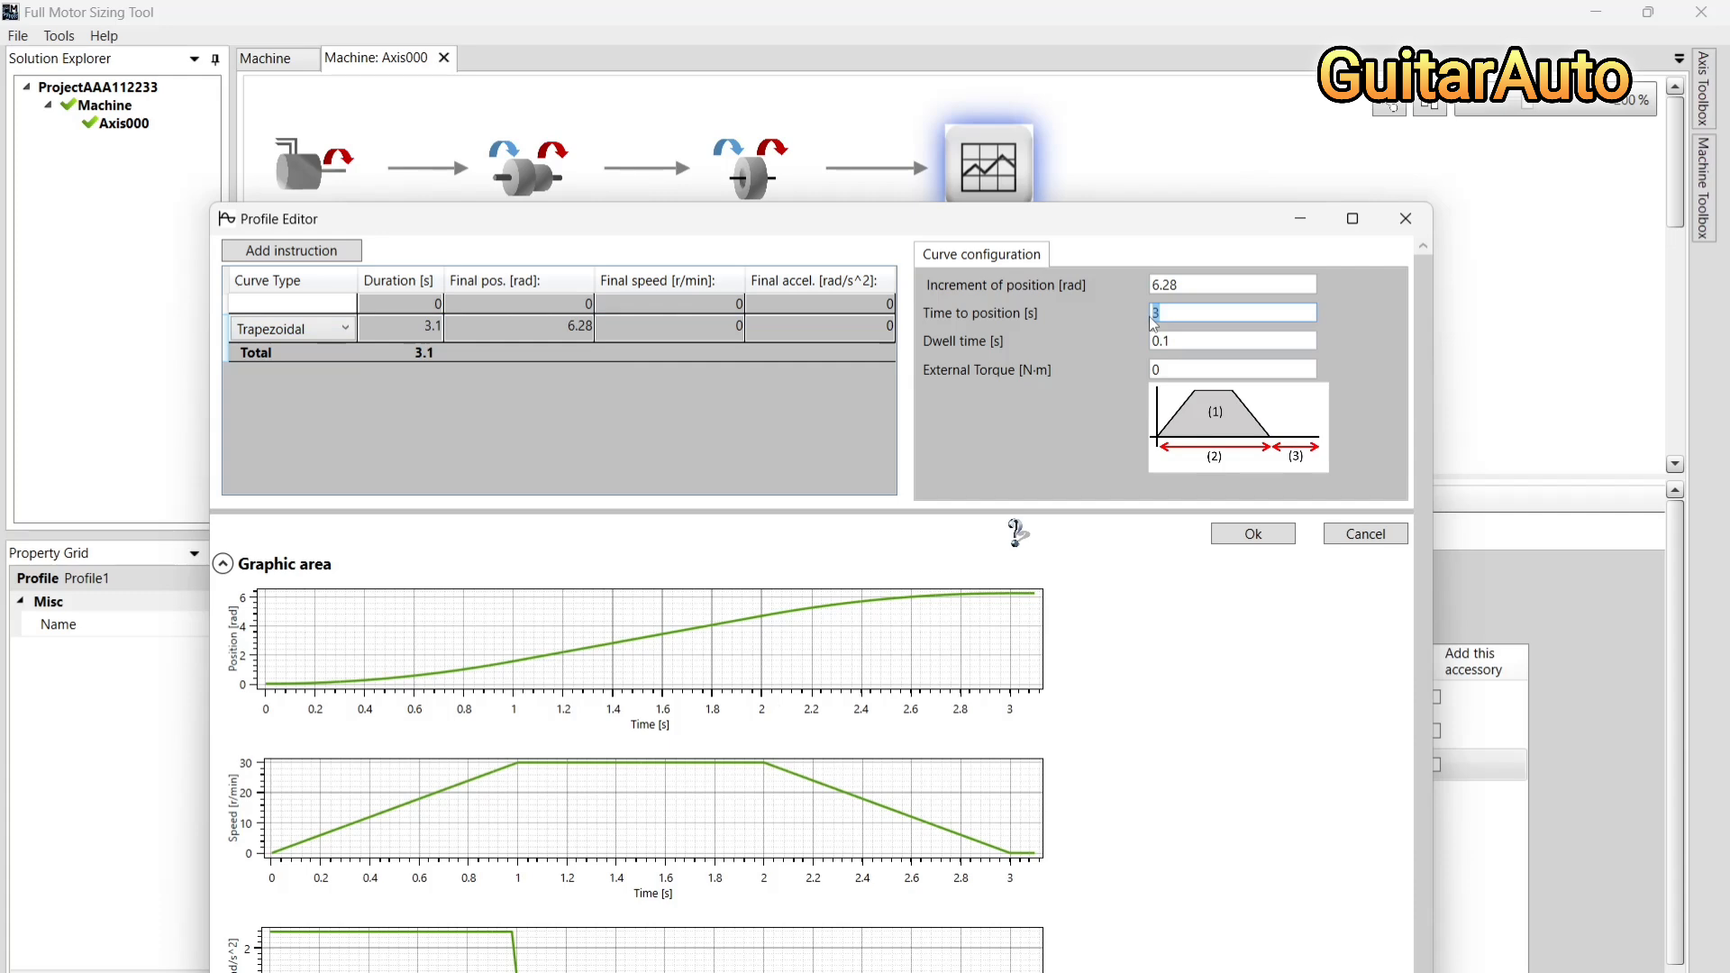
{"action": "type", "text": "2"}
{"action": "left_click", "coordinate": [1227, 539]}
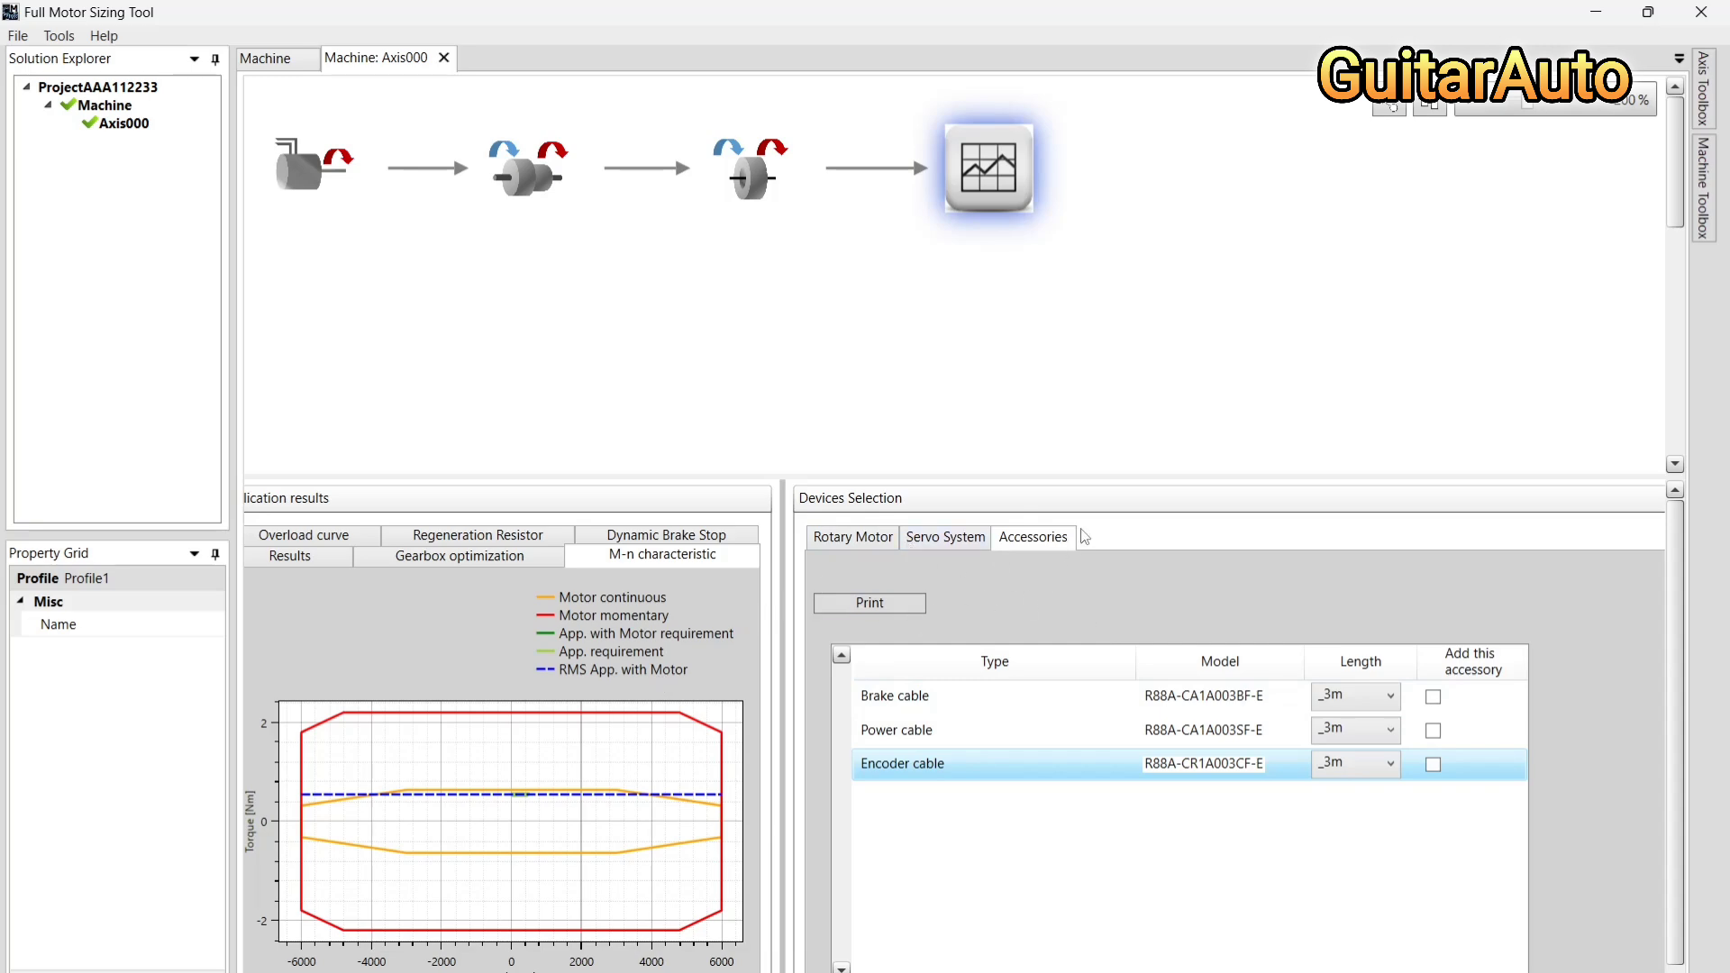
{"action": "left_click", "coordinate": [863, 544]}
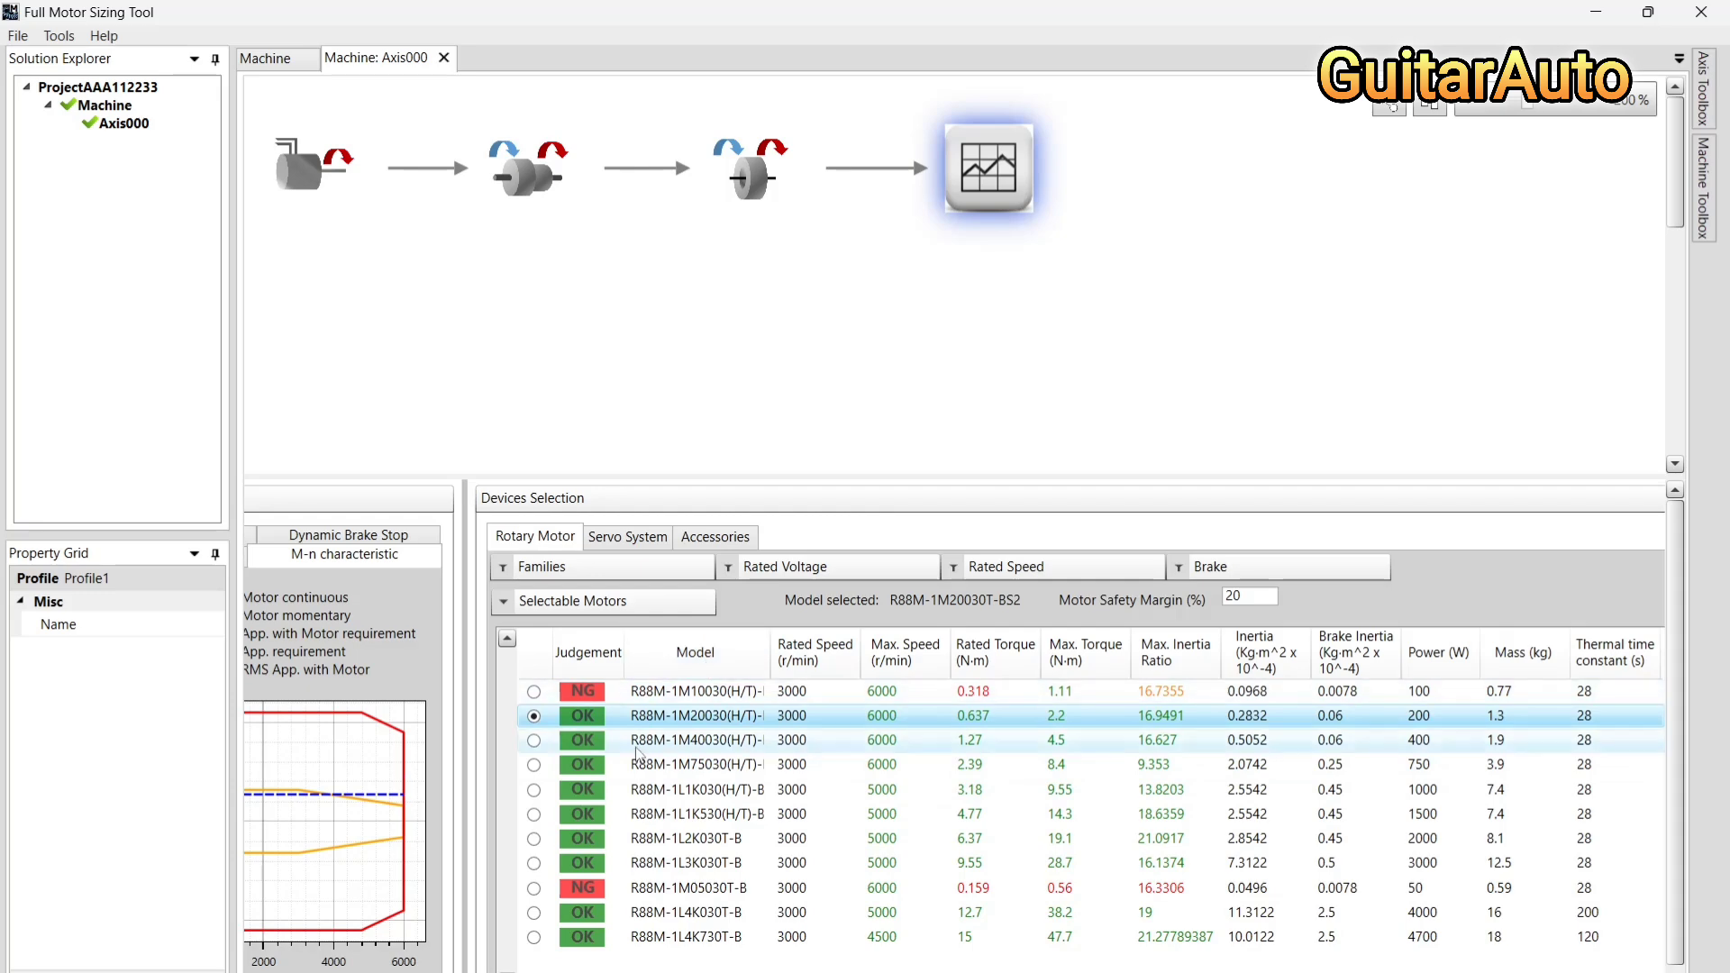
{"action": "left_click", "coordinate": [629, 692]}
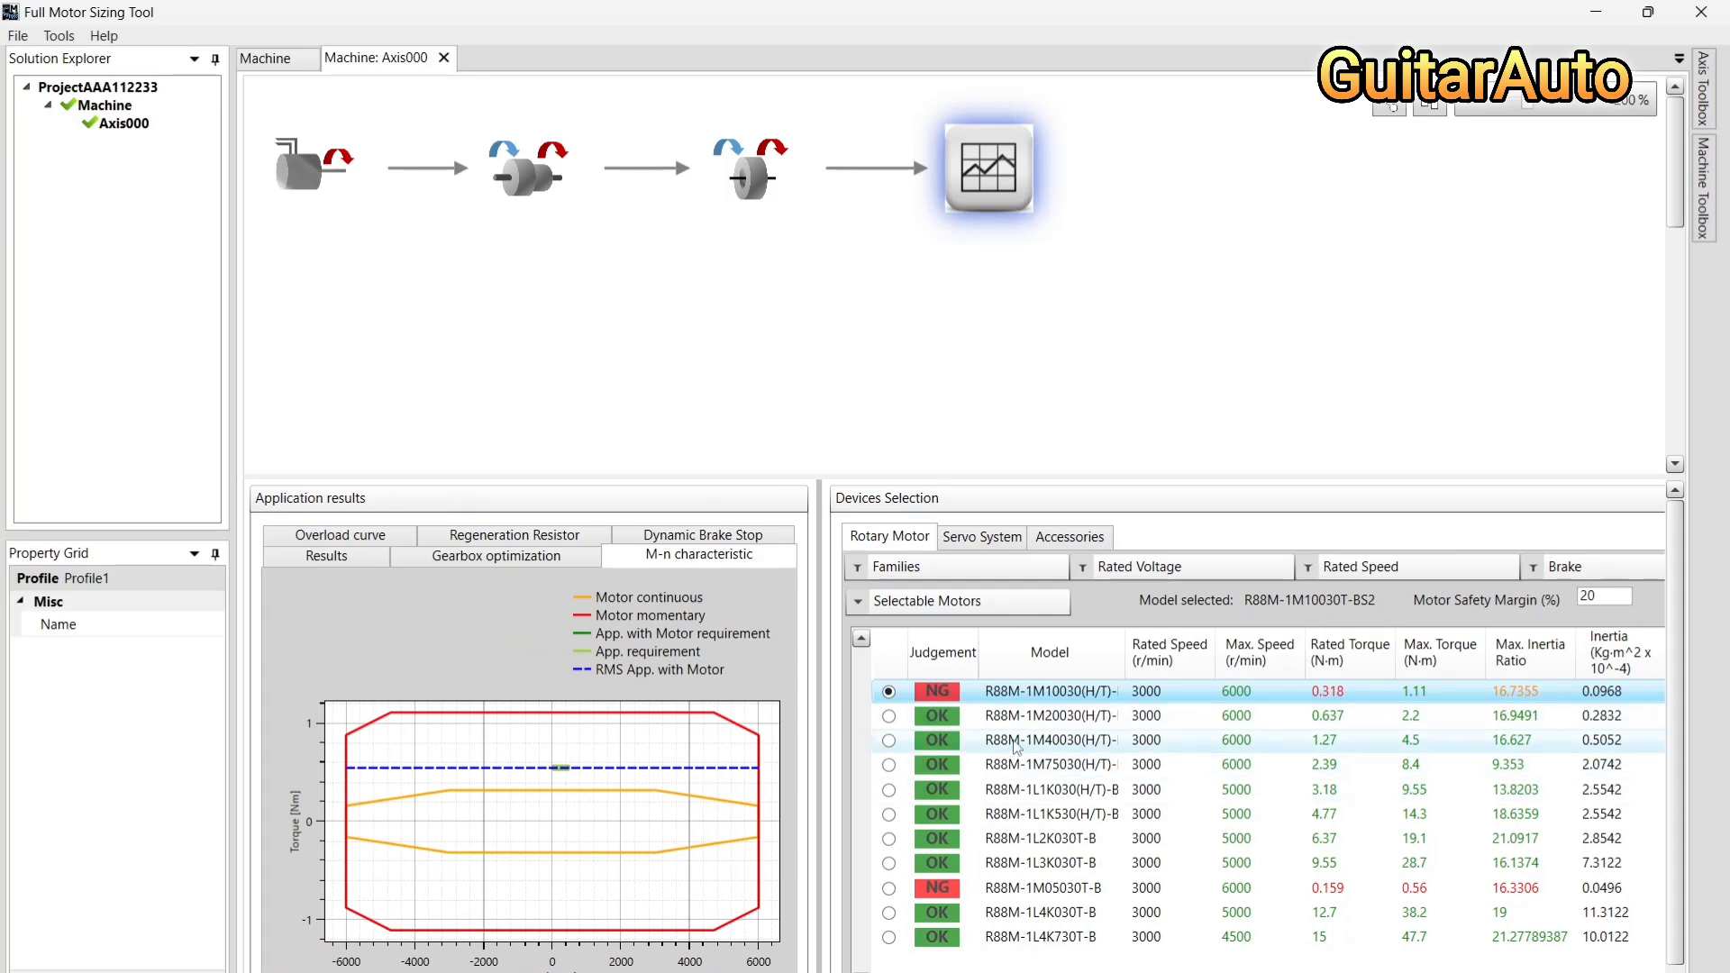
Set the trapezoidal profile's time to position to 1 s and select the R88M-1M20030 motor to check its M-n characteristic
{"action": "double_click", "coordinate": [1016, 171]}
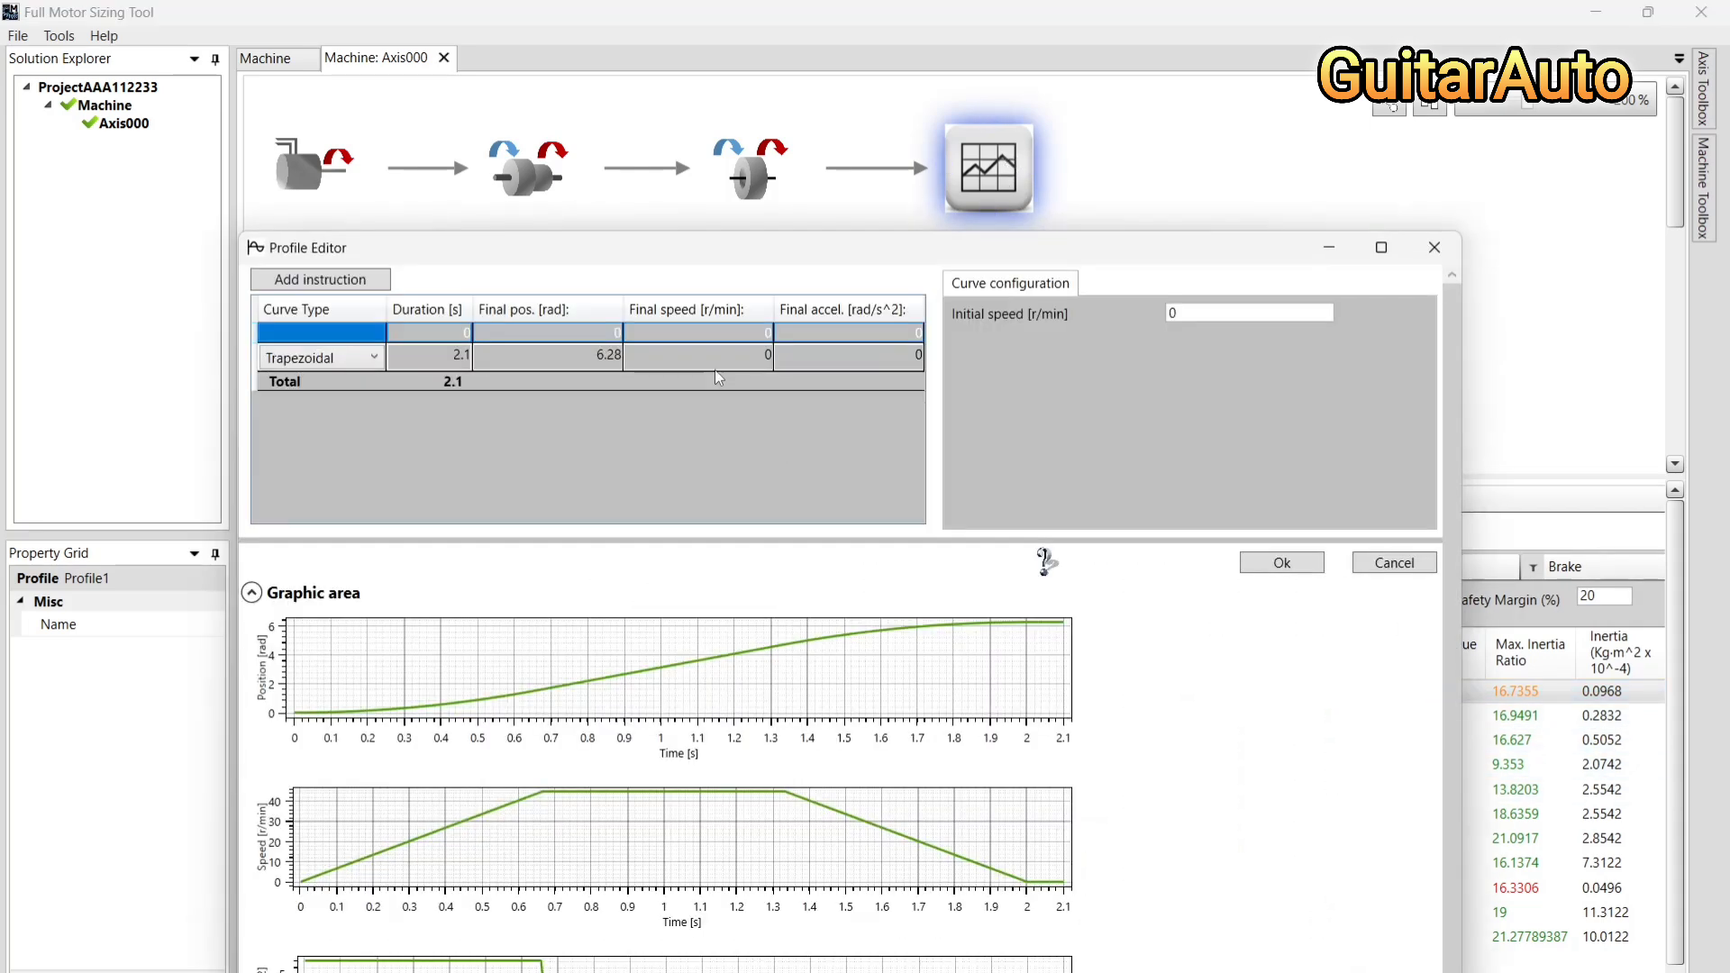
{"action": "left_click", "coordinate": [713, 359]}
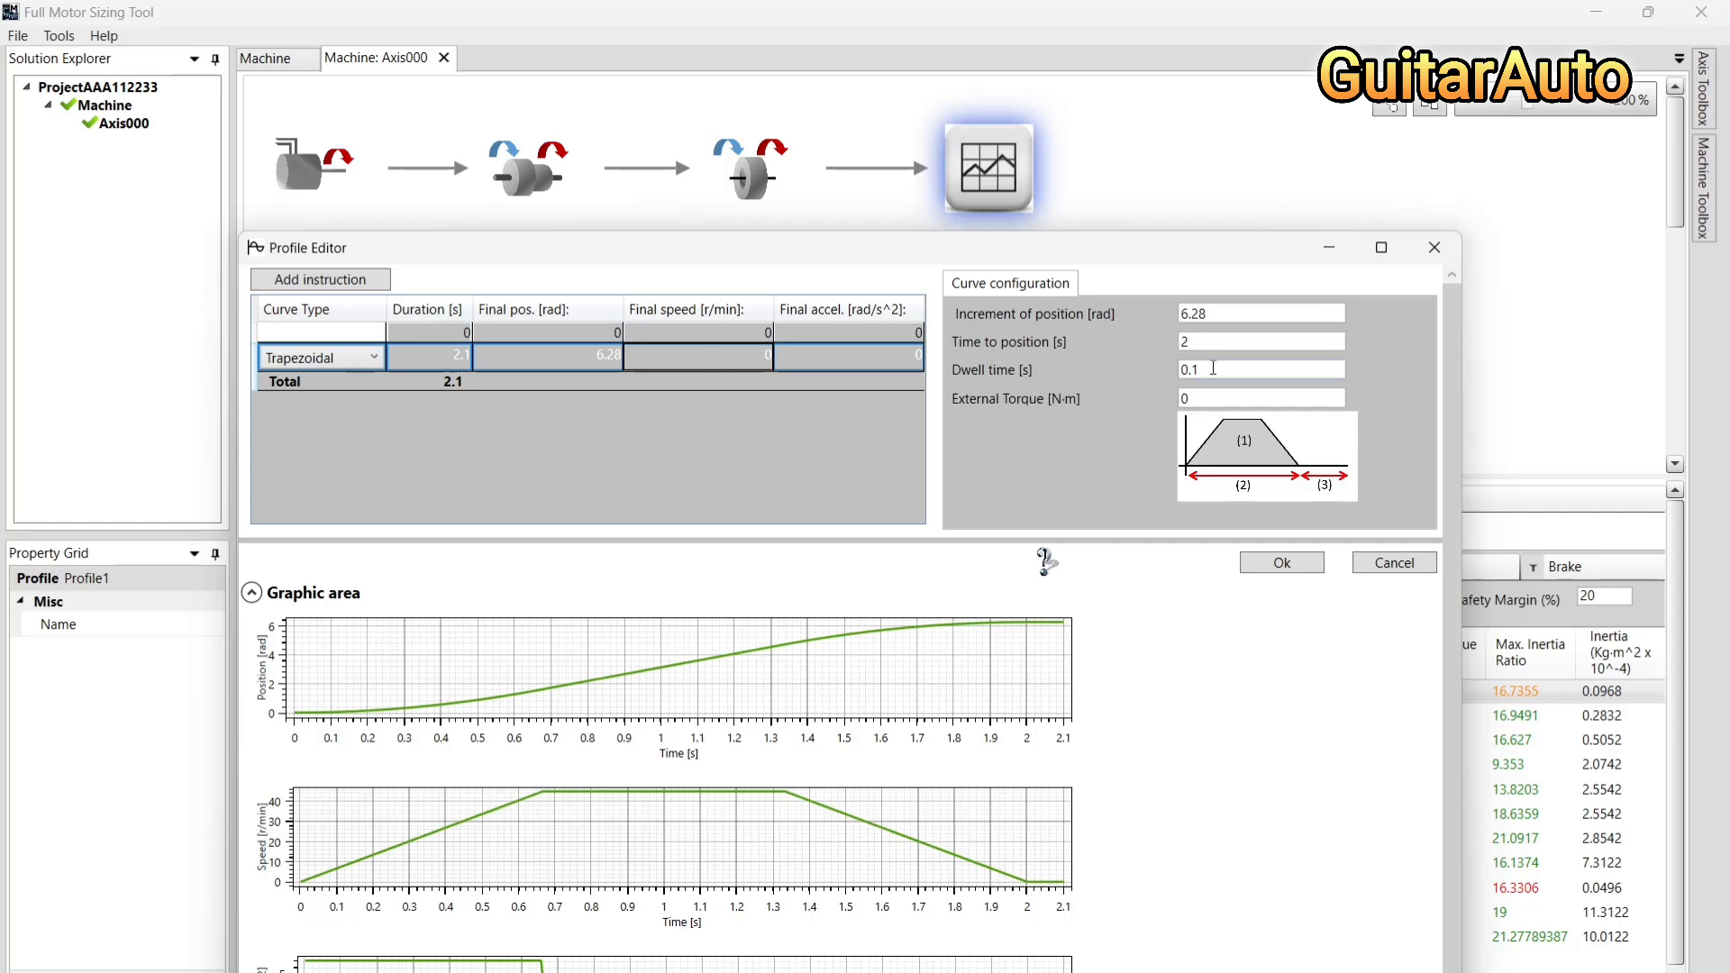
{"action": "left_click", "coordinate": [1203, 344]}
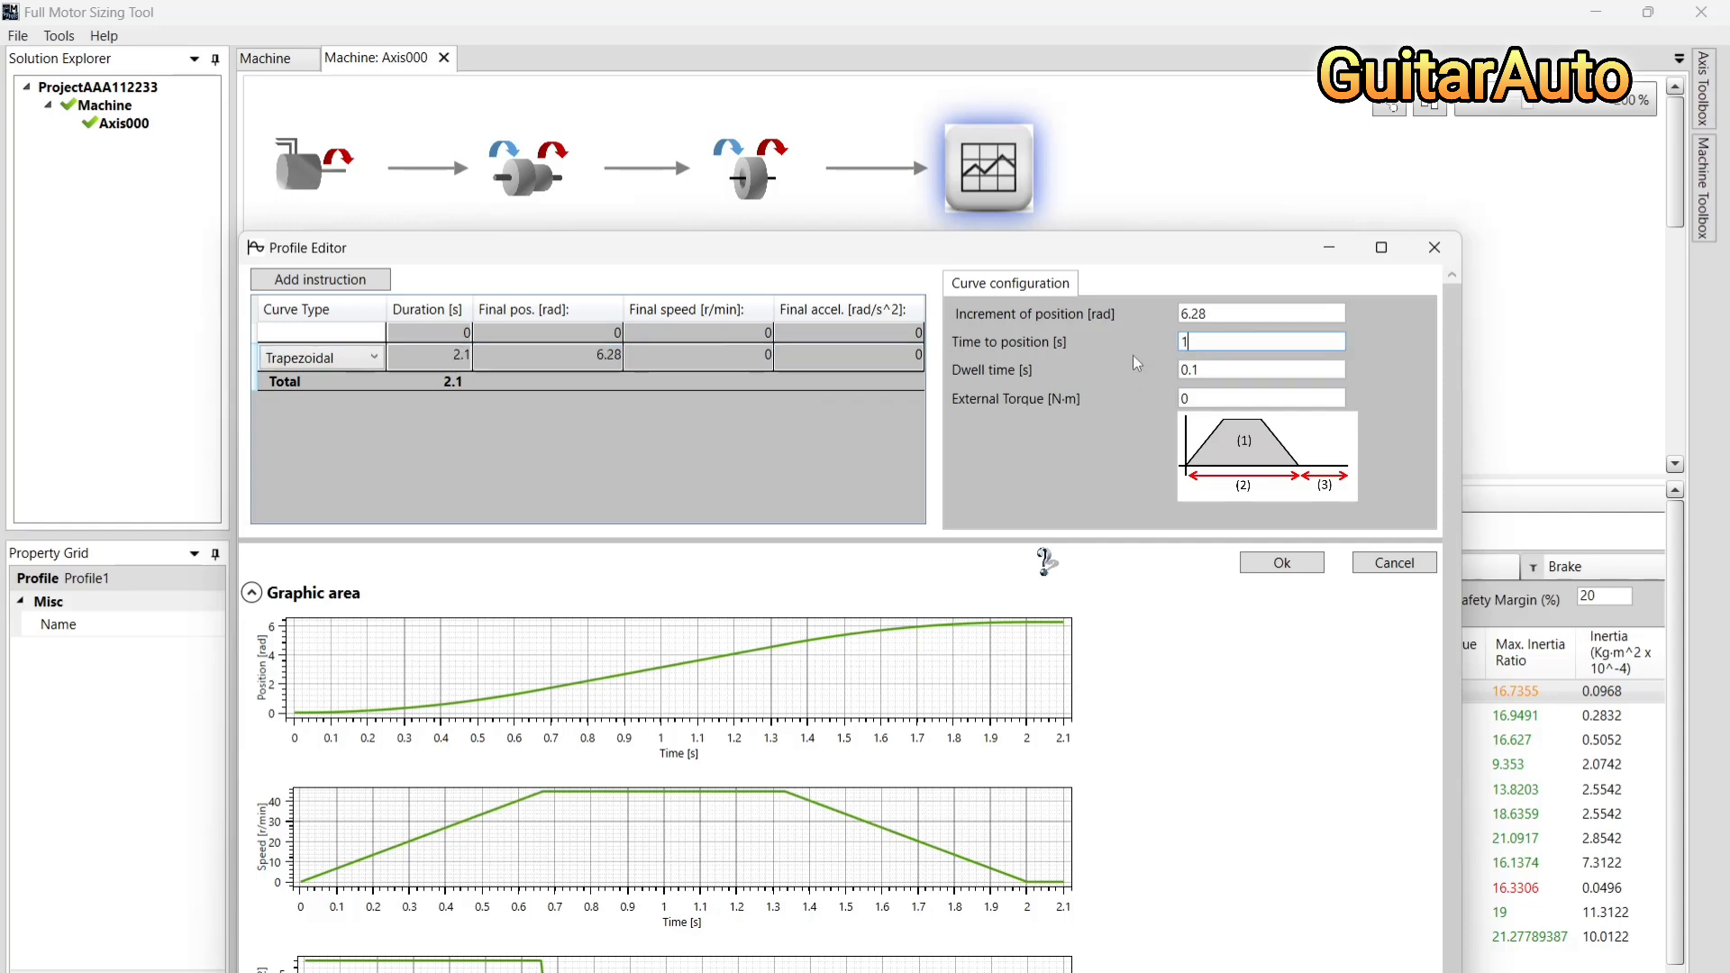
{"action": "type", "text": "1"}
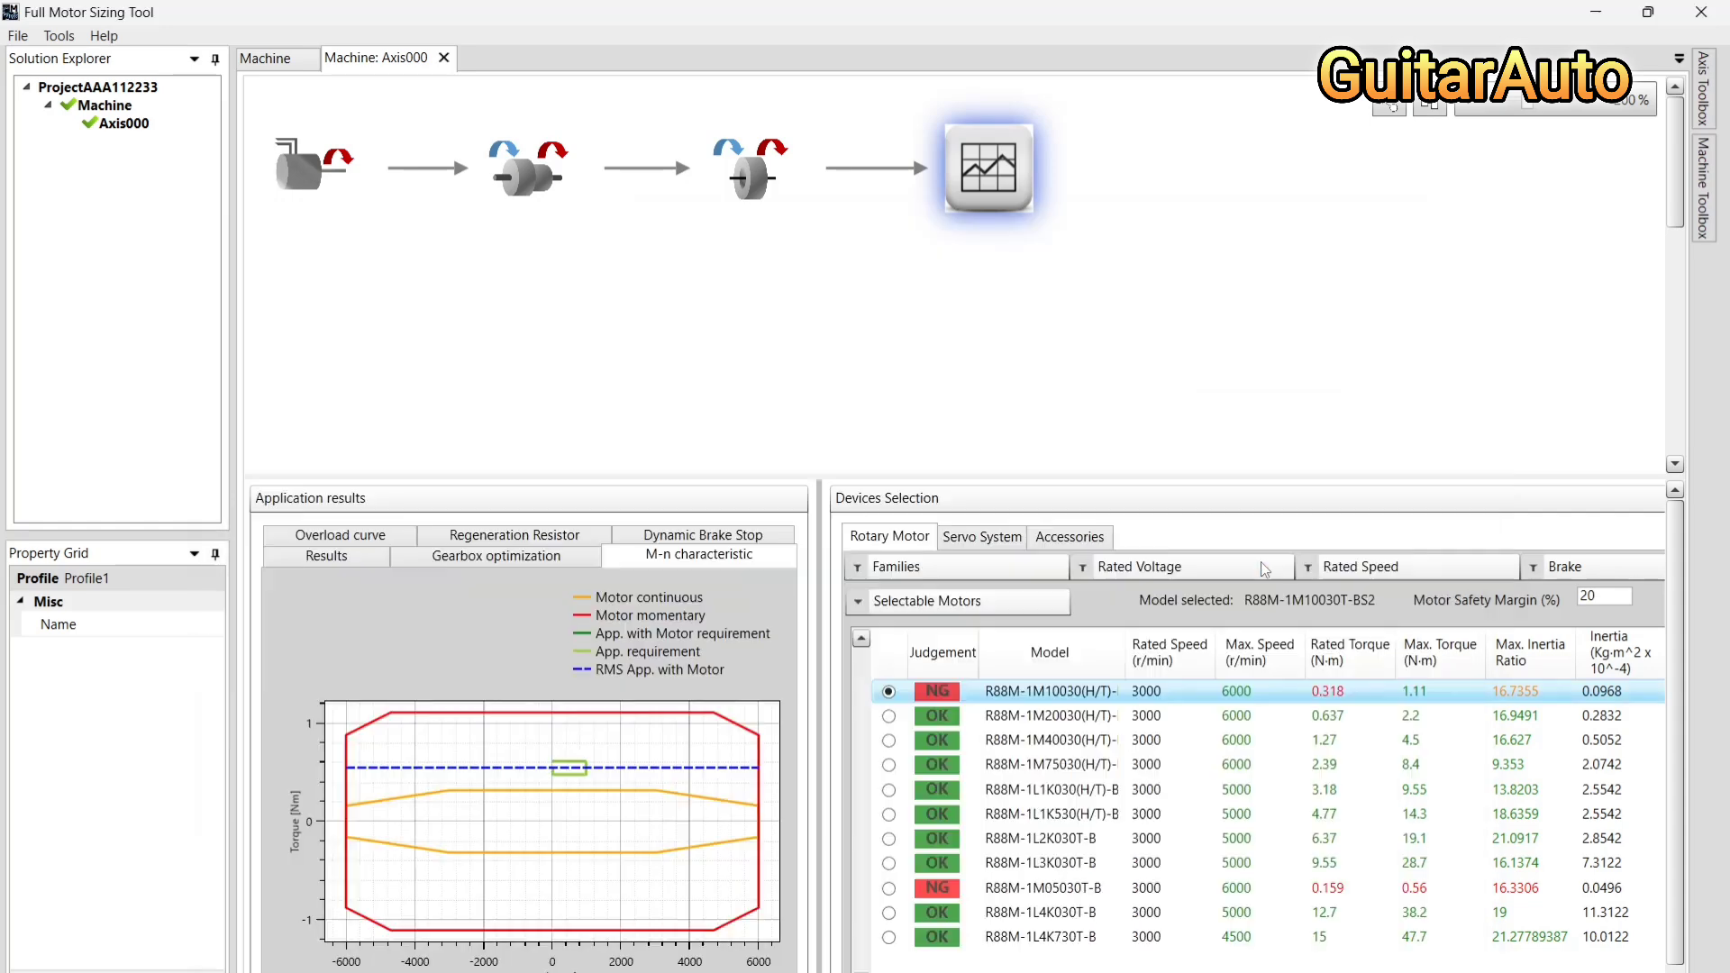
{"action": "left_click", "coordinate": [1263, 564]}
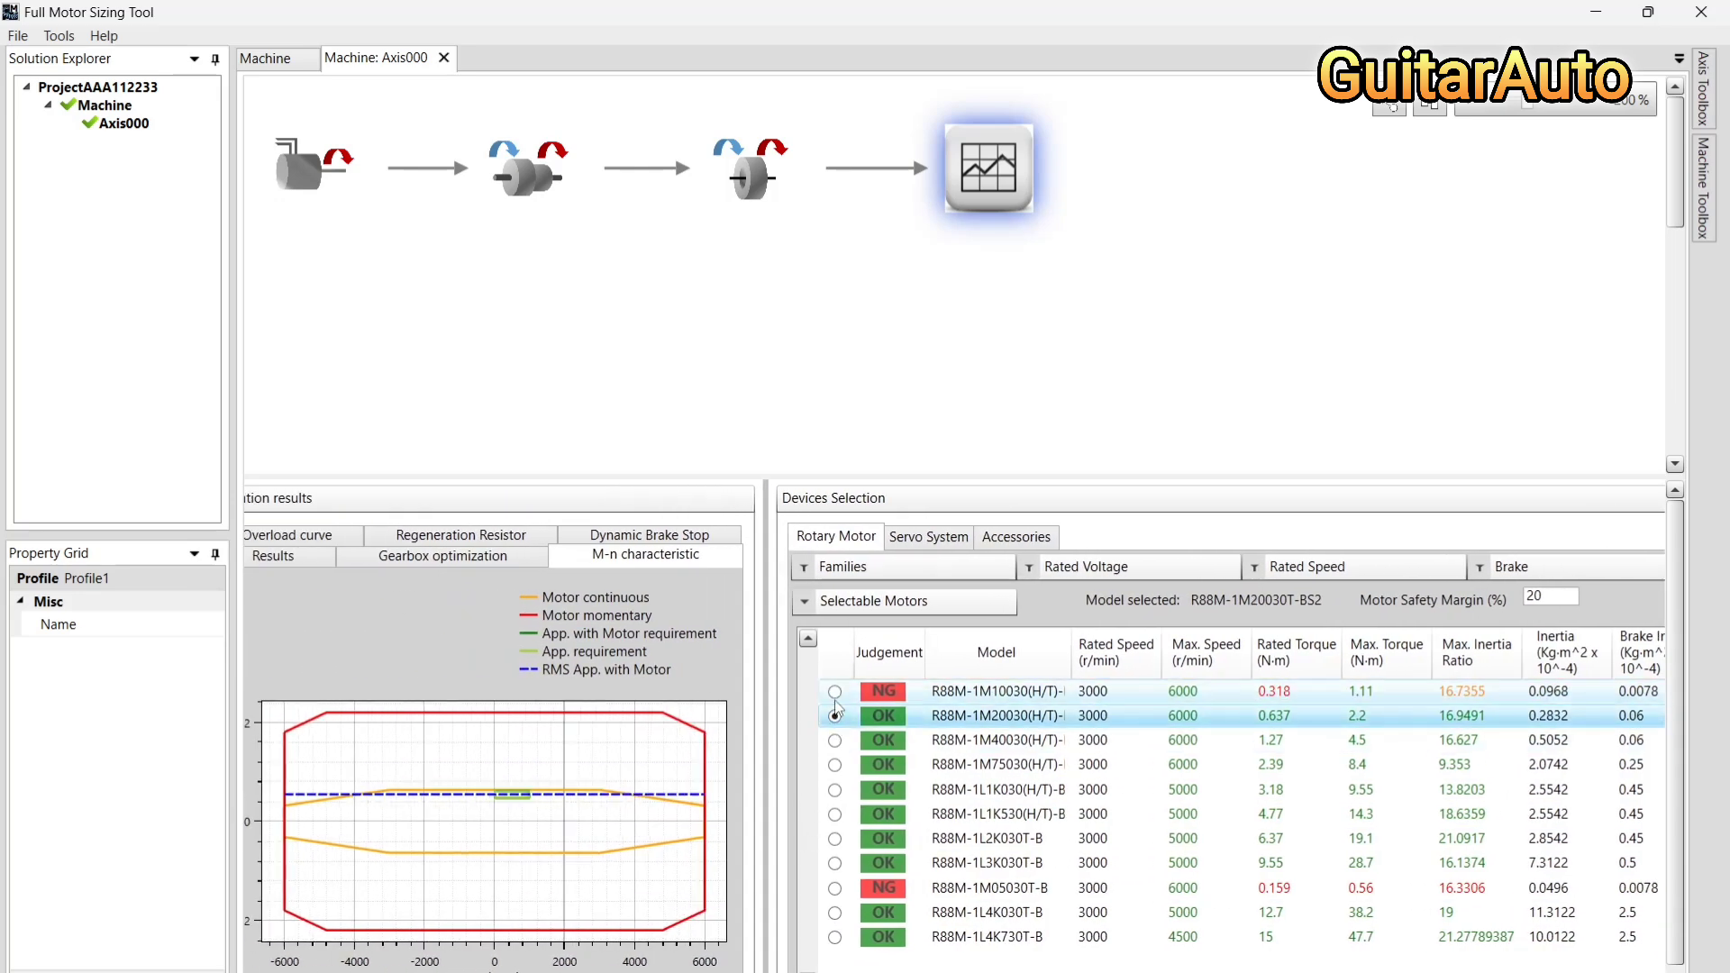
{"action": "left_click", "coordinate": [533, 716]}
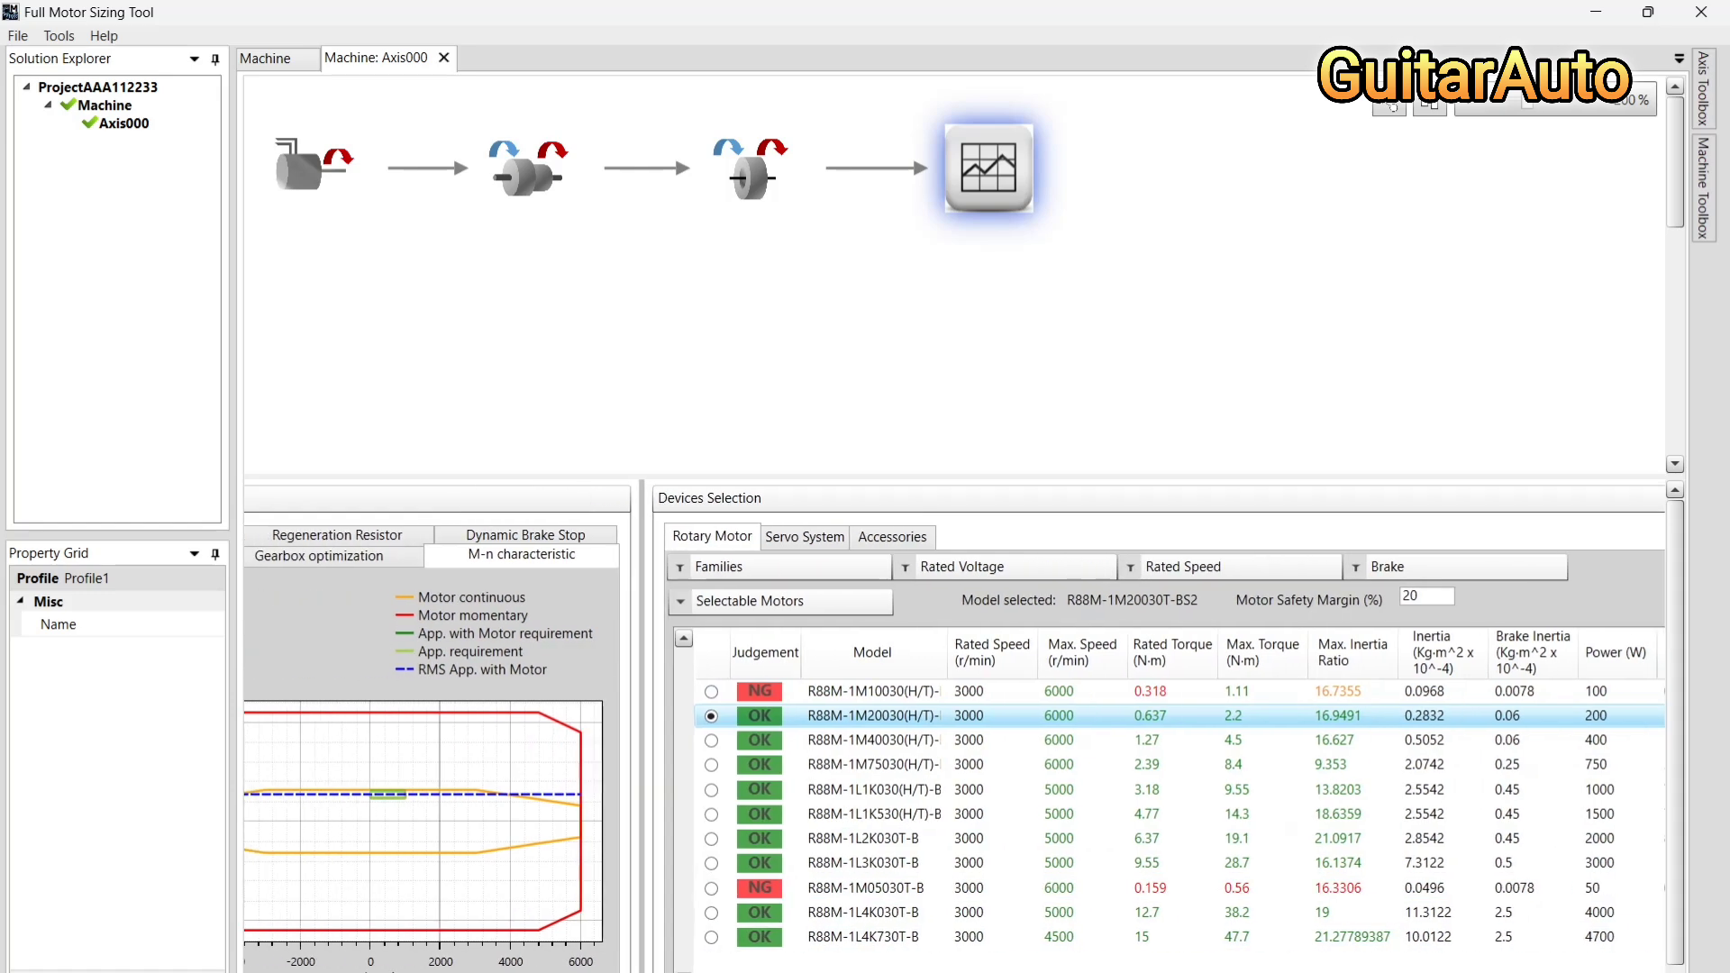
Set the trapezoidal profile's time to position to 0.2 s
{"action": "left_click", "coordinate": [1002, 192]}
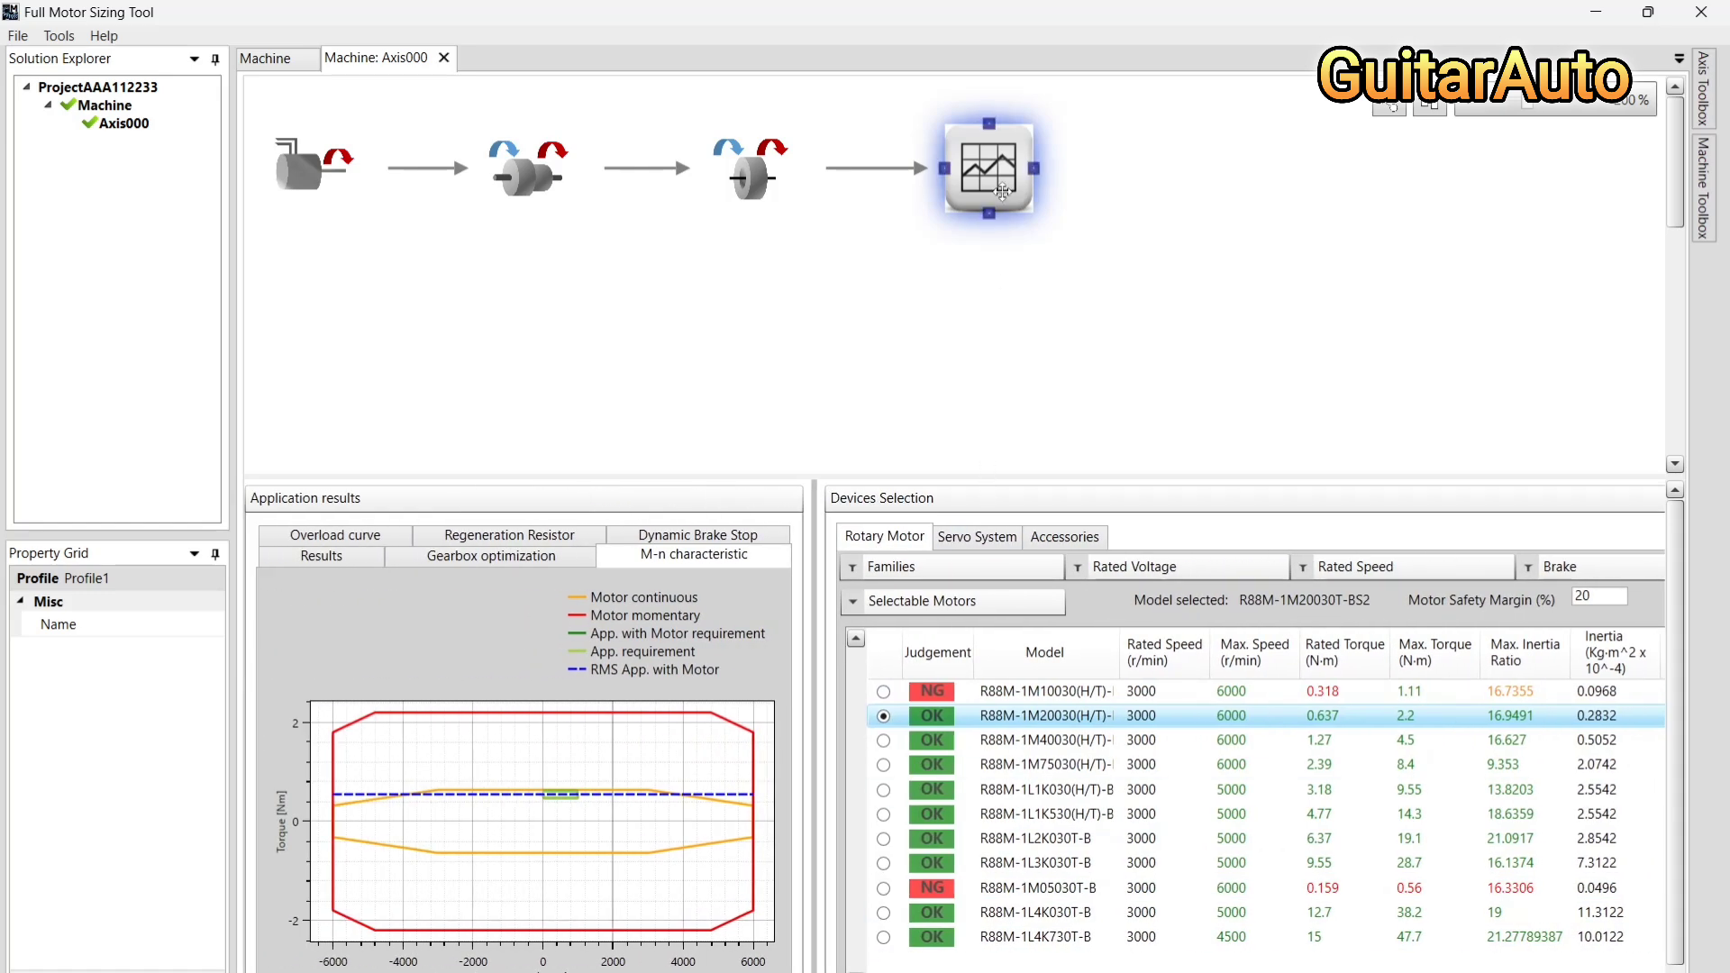
{"action": "double_click", "coordinate": [1002, 192]}
{"action": "left_click", "coordinate": [611, 155]}
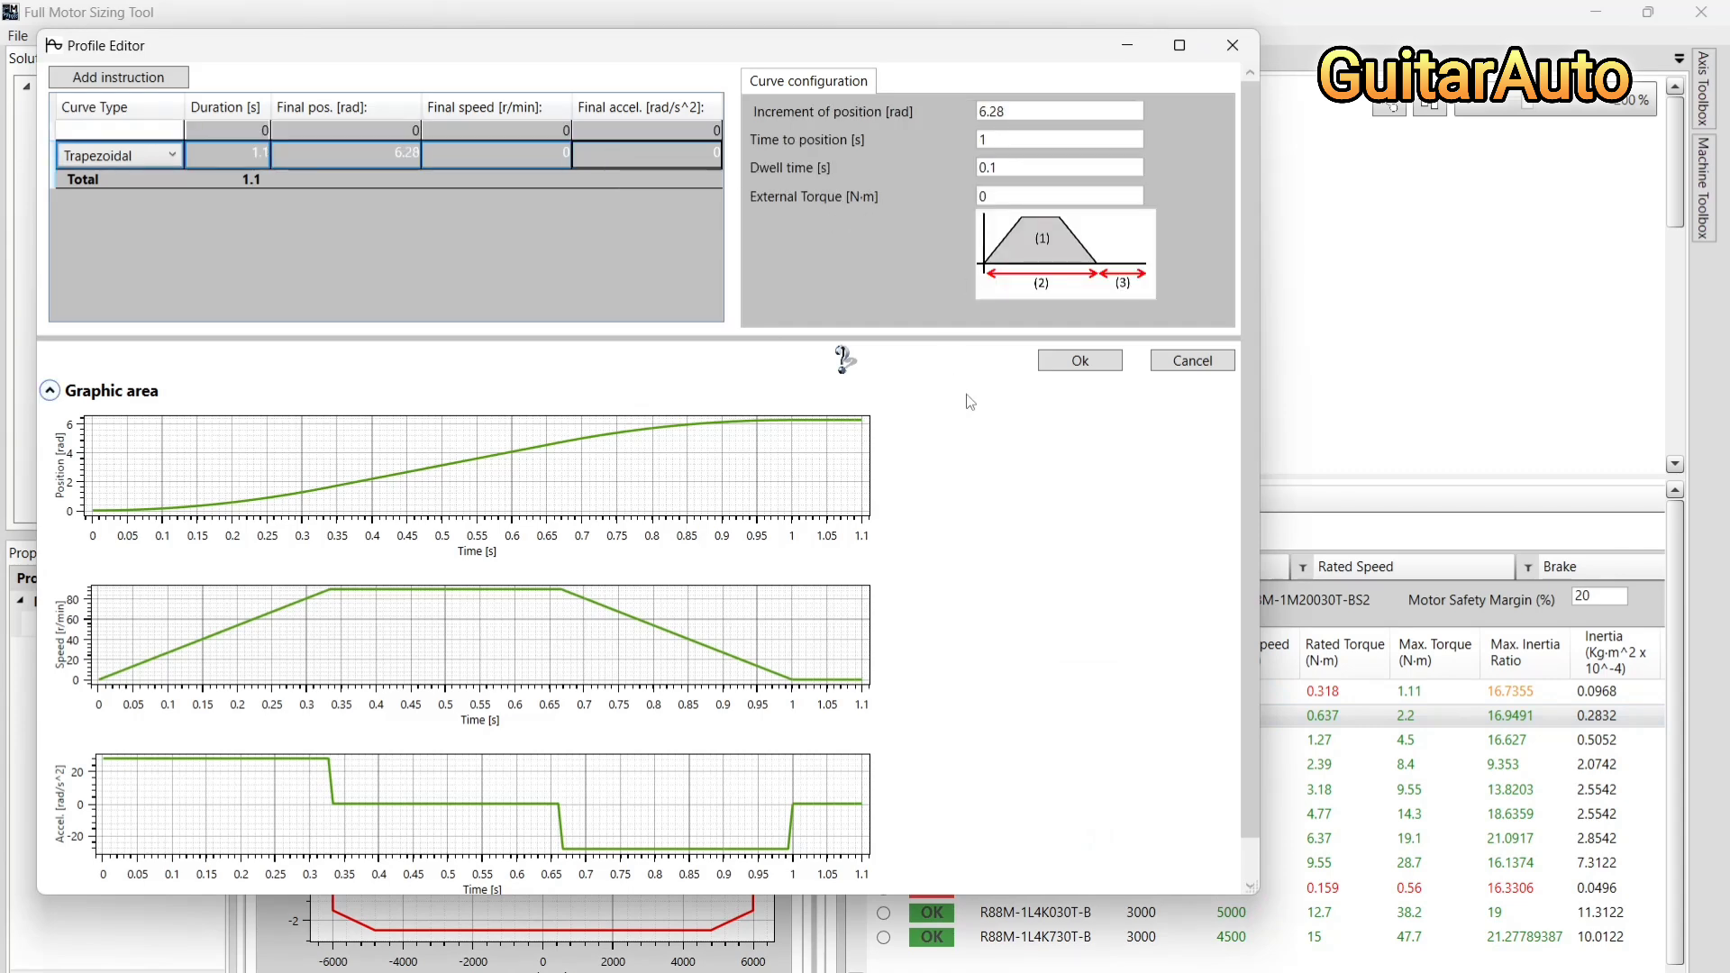
{"action": "left_click", "coordinate": [1017, 142]}
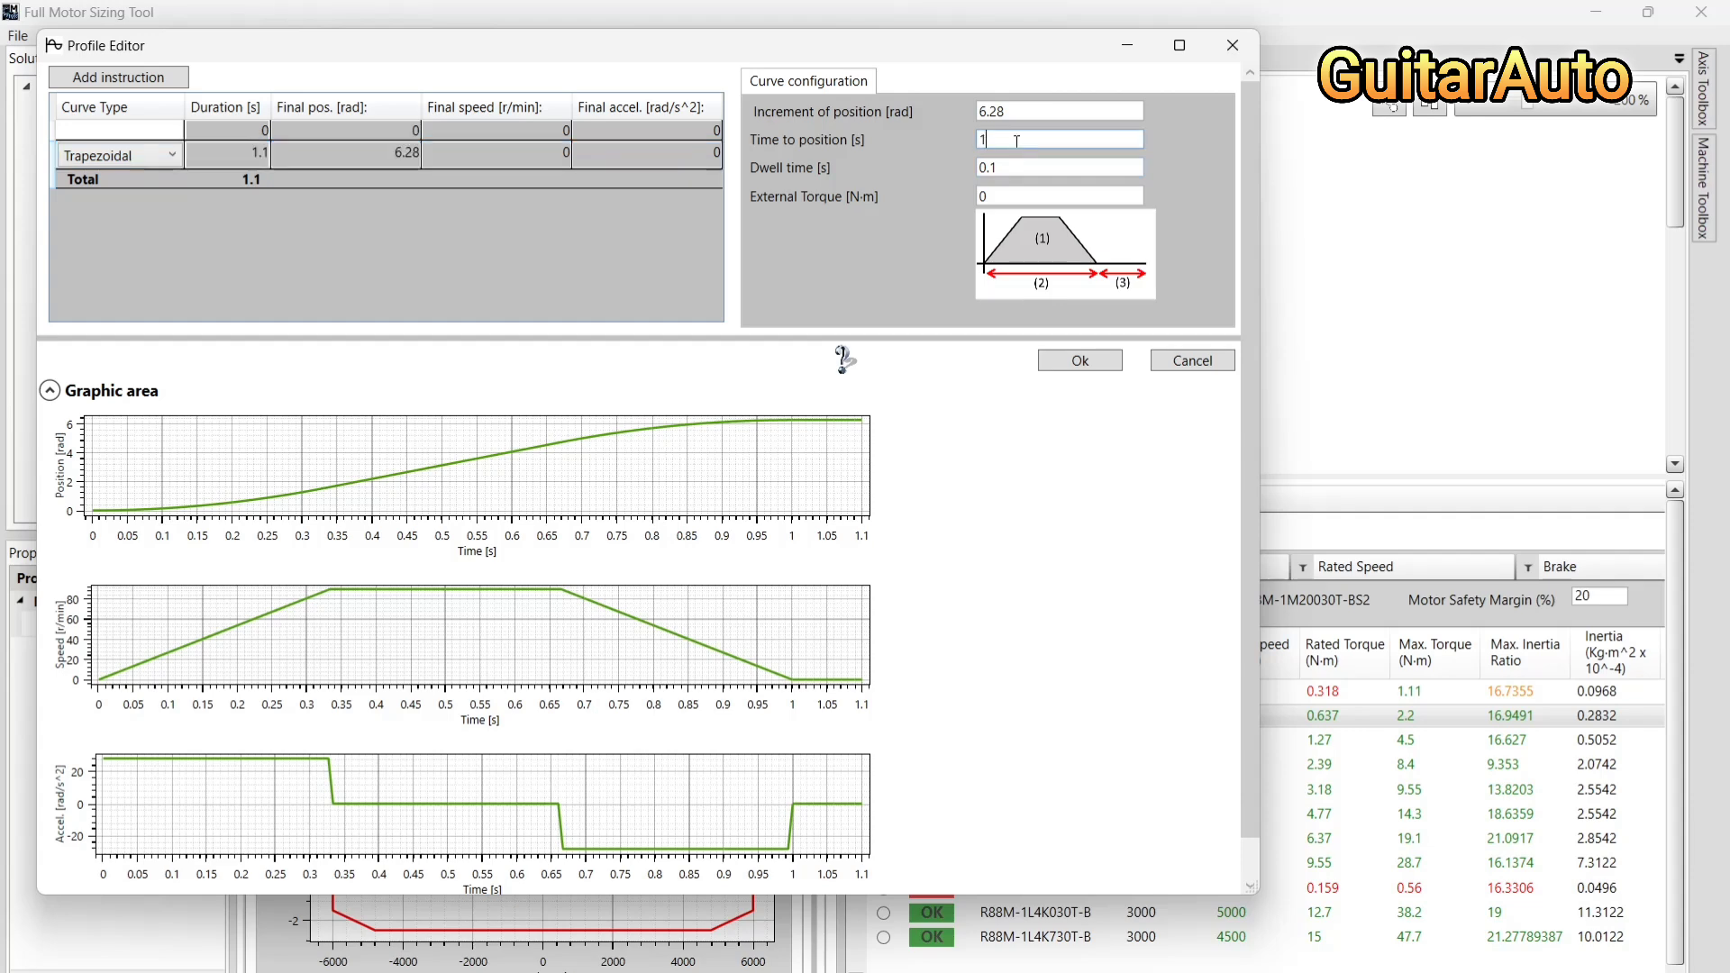
{"action": "type", "text": ".2"}
{"action": "left_click", "coordinate": [1073, 363]}
Compare the M-n characteristics of the R88M-1M05030, R88M-1M40030 and R88M-1M75030 motors, ending with the R88M-1M75030 selected
{"action": "left_click", "coordinate": [953, 890]}
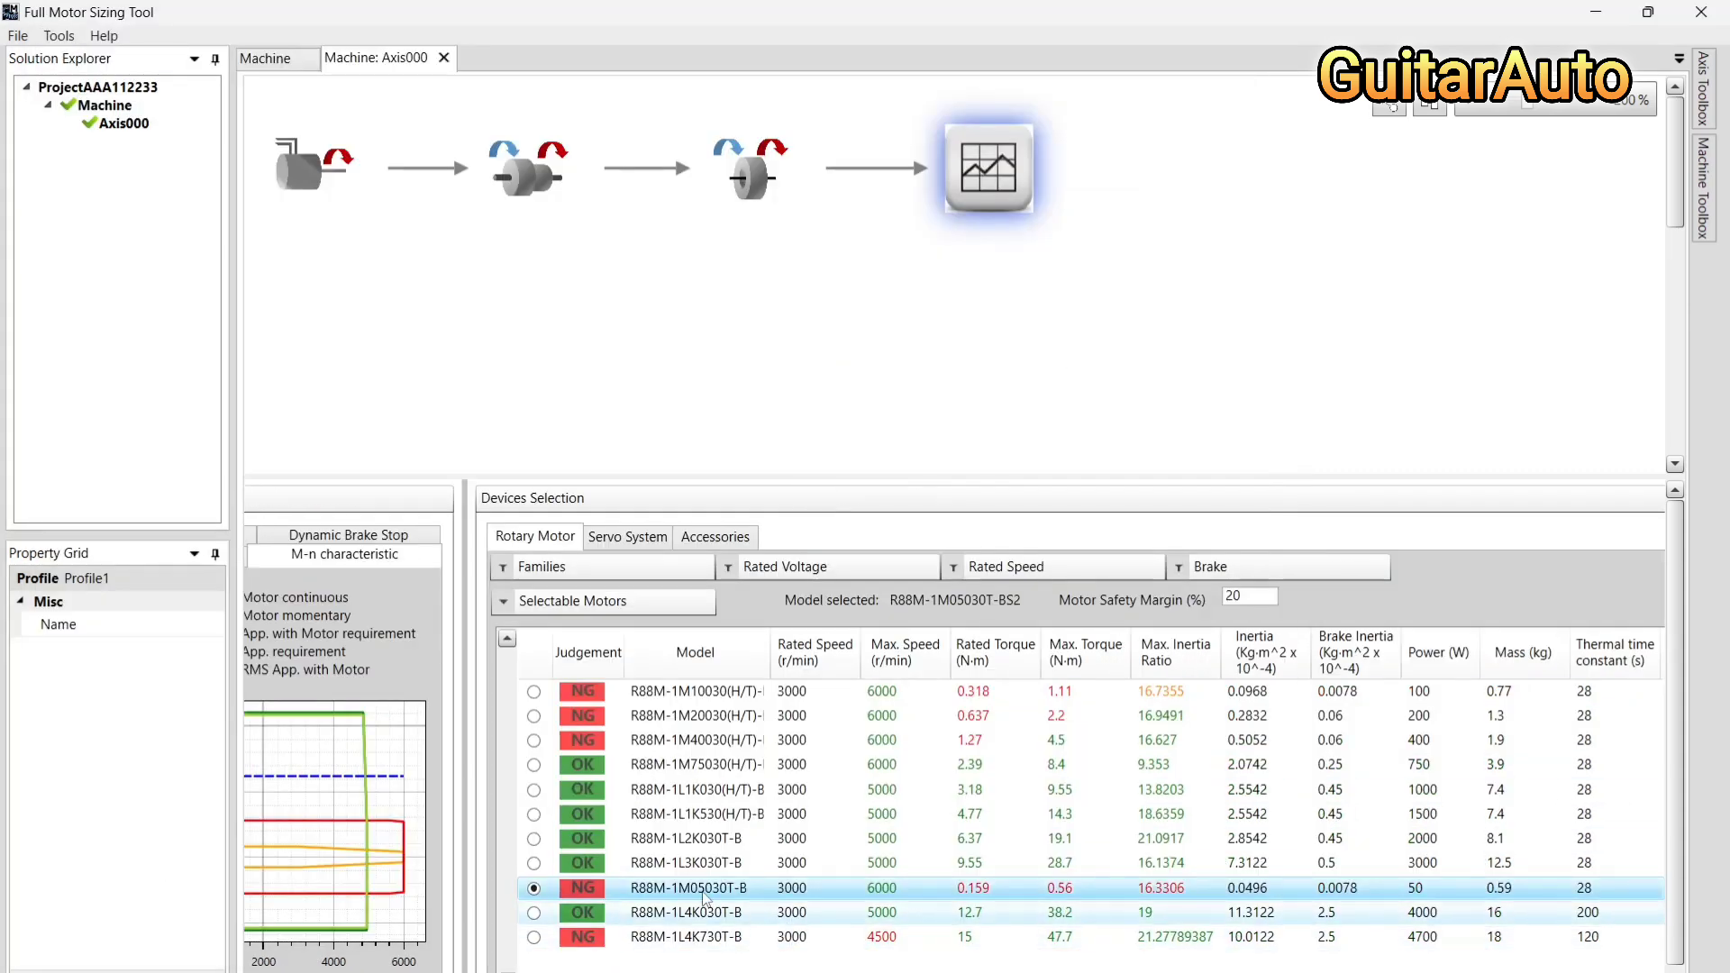
{"action": "left_click", "coordinate": [906, 764]}
{"action": "left_click", "coordinate": [907, 741]}
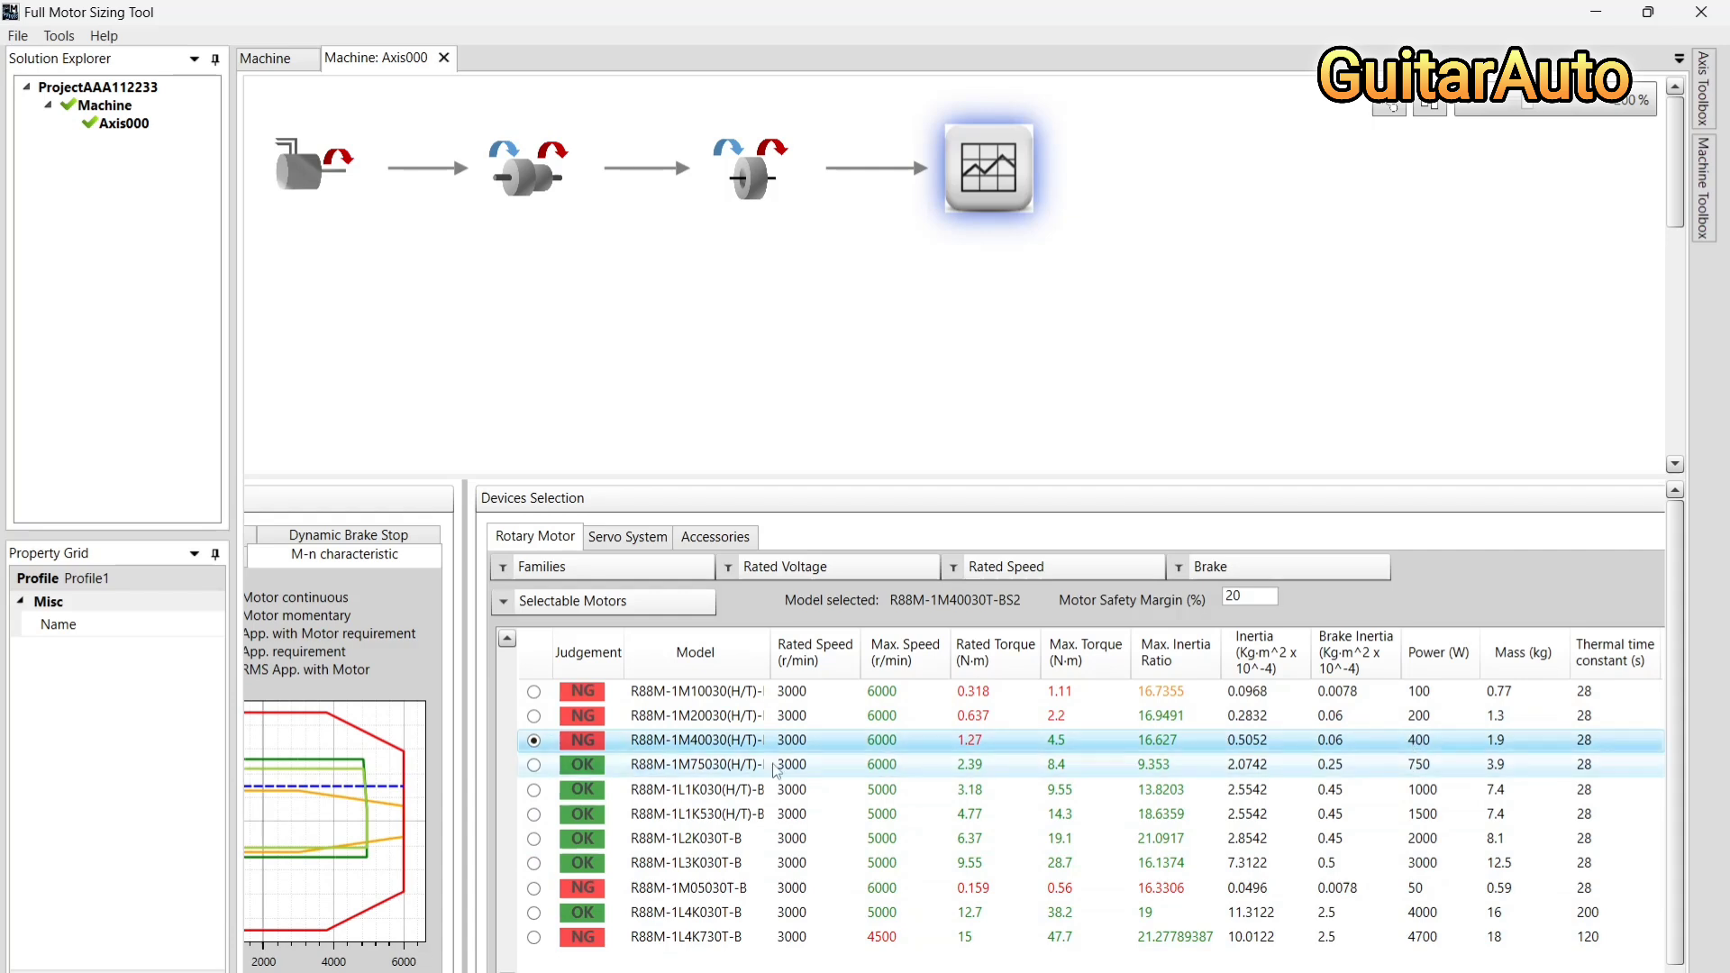
{"action": "left_click", "coordinate": [533, 789]}
{"action": "left_click", "coordinate": [533, 765]}
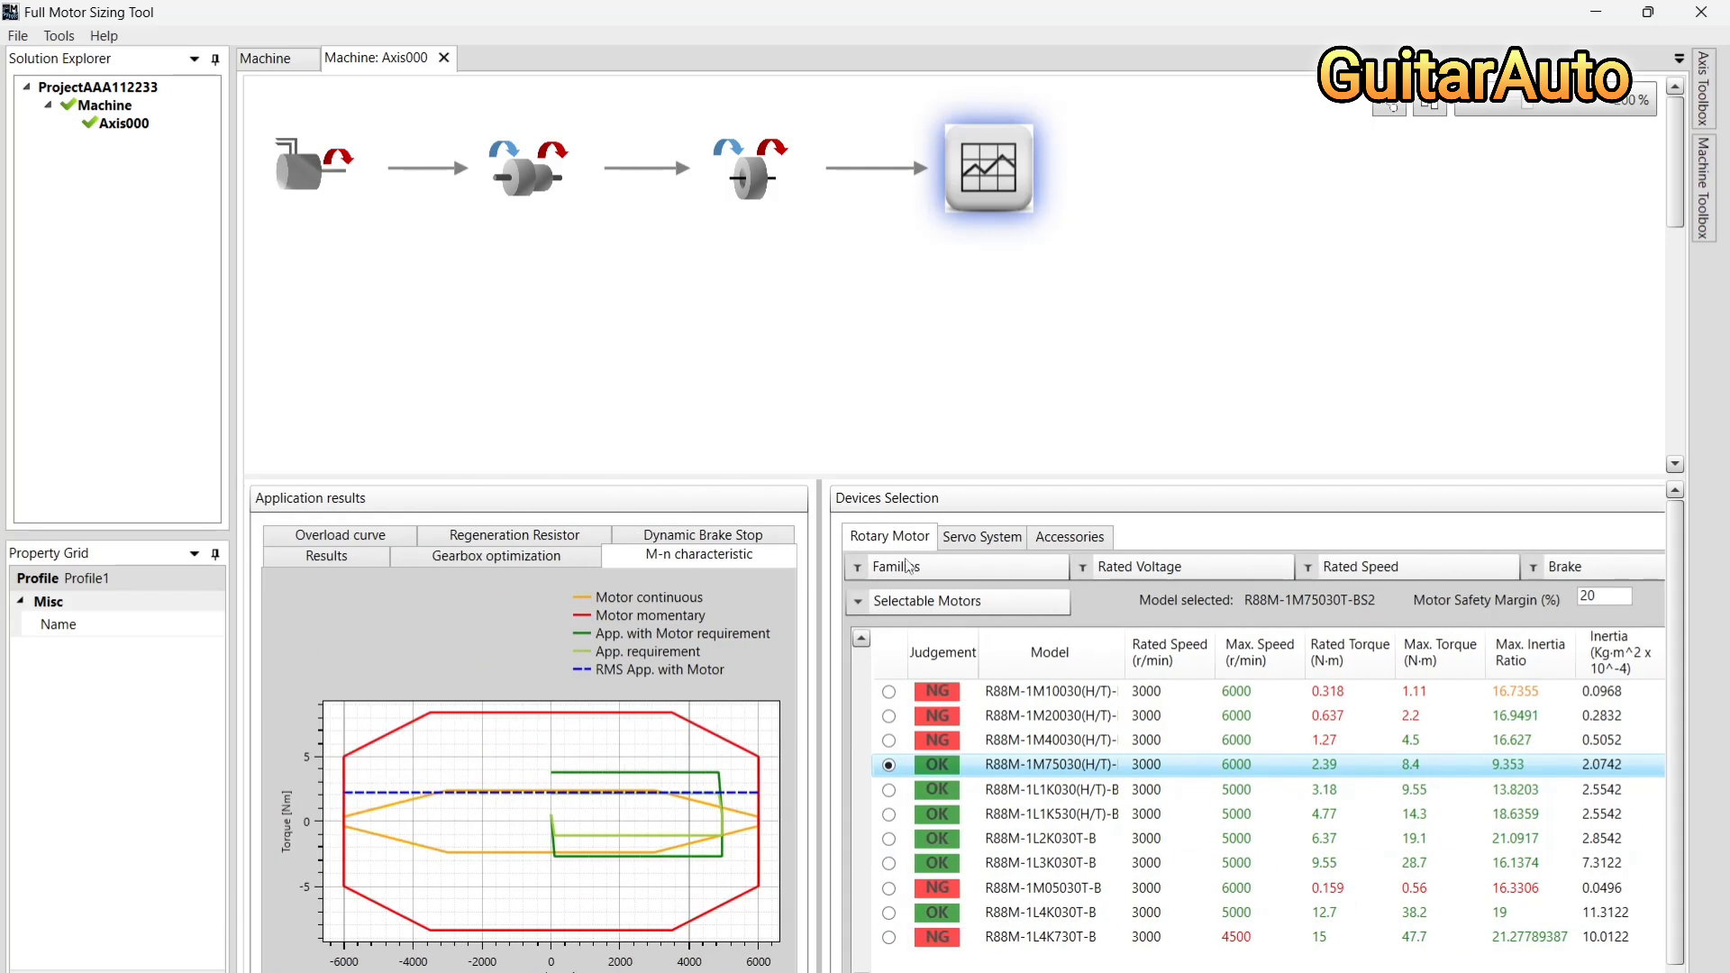
{"action": "scroll", "coordinate": [901, 893], "scroll_direction": "right", "scroll_amount": 2}
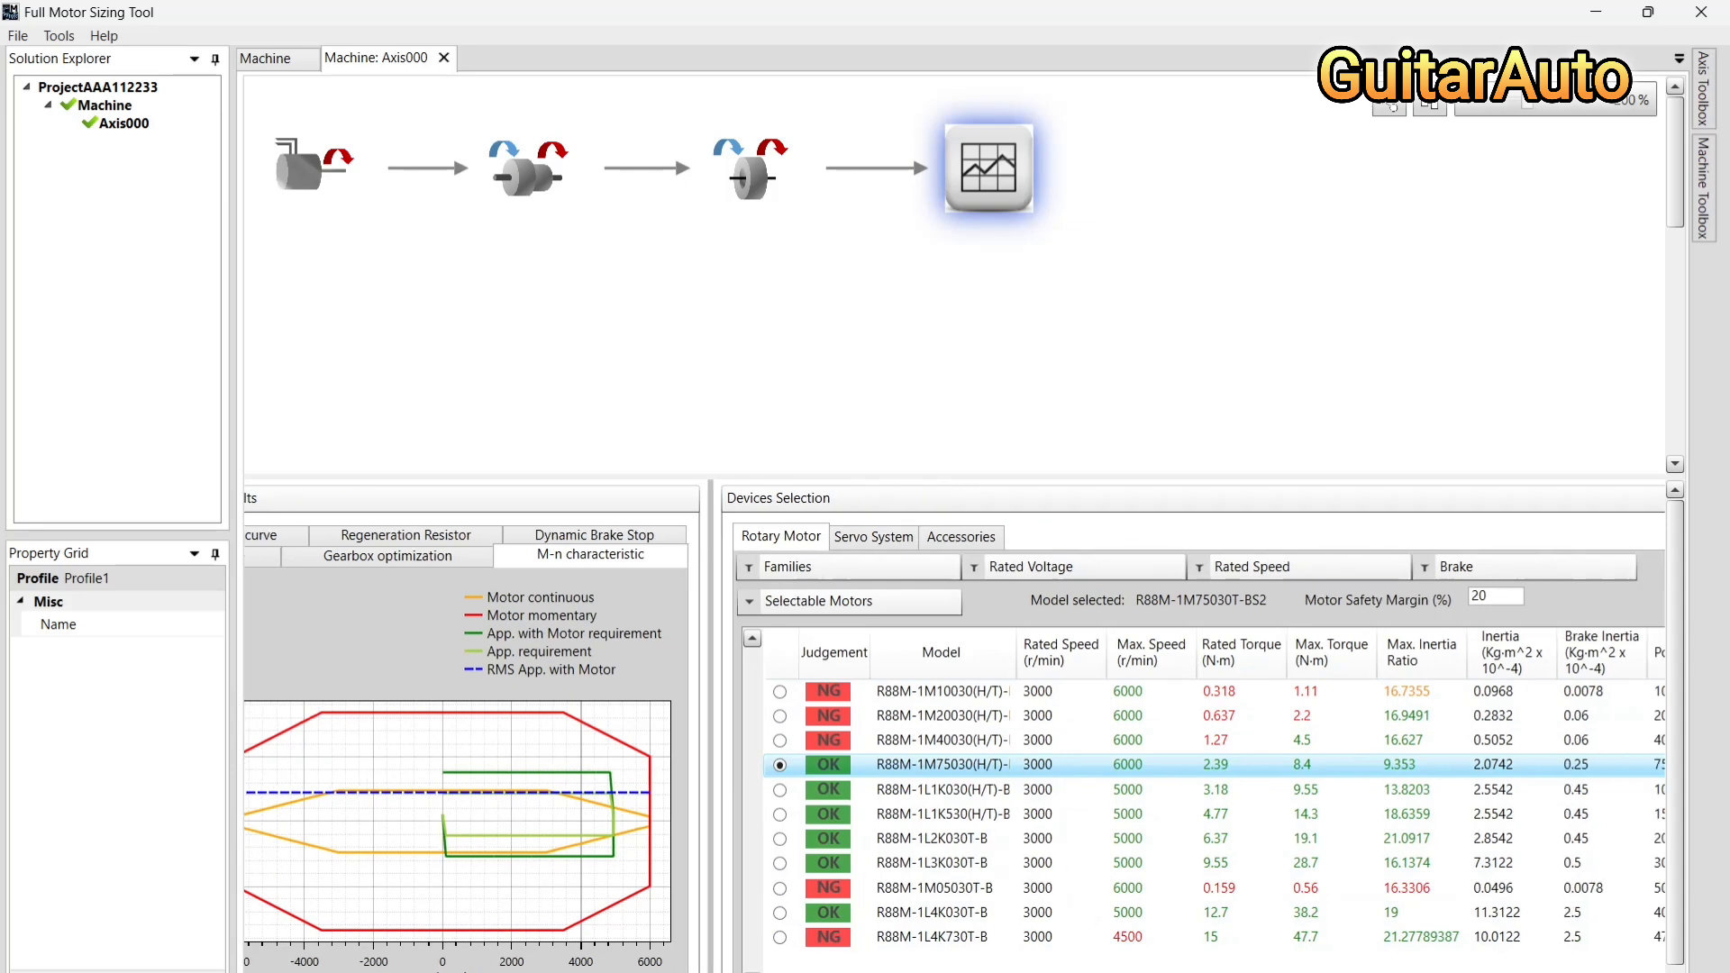
{"action": "scroll", "coordinate": [902, 811], "scroll_direction": "right", "scroll_amount": 5}
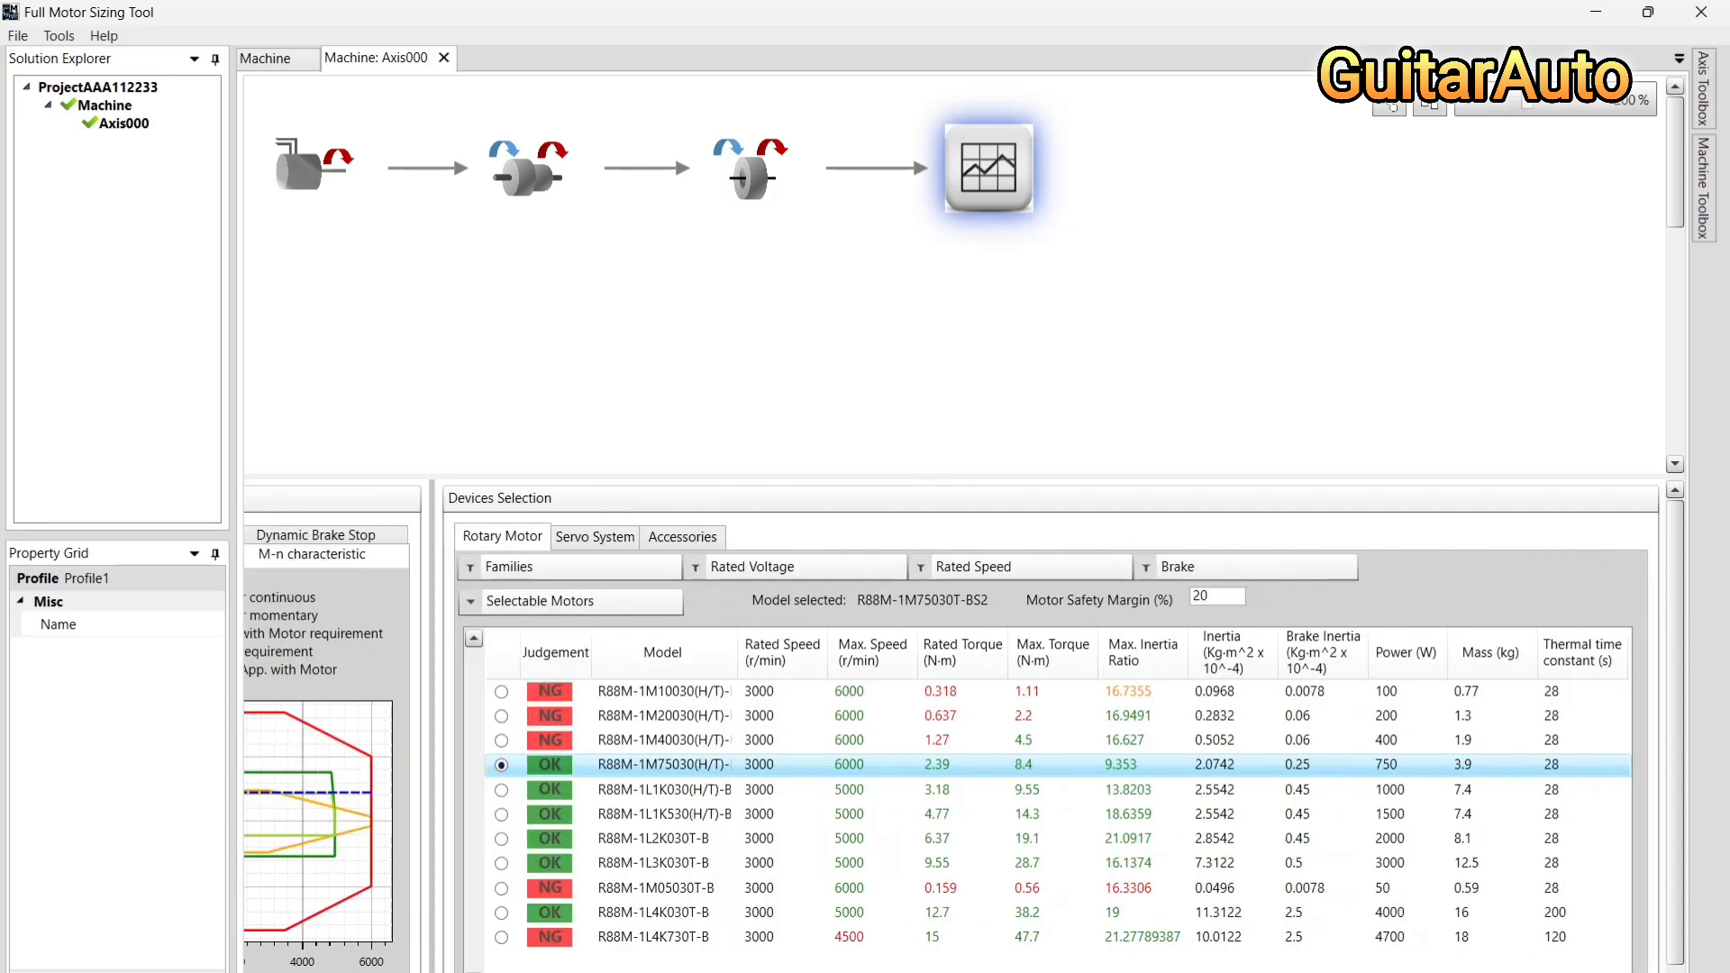
Set the trapezoidal profile's time to position to 0.5 s
{"action": "double_click", "coordinate": [1010, 180]}
{"action": "left_click", "coordinate": [546, 153]}
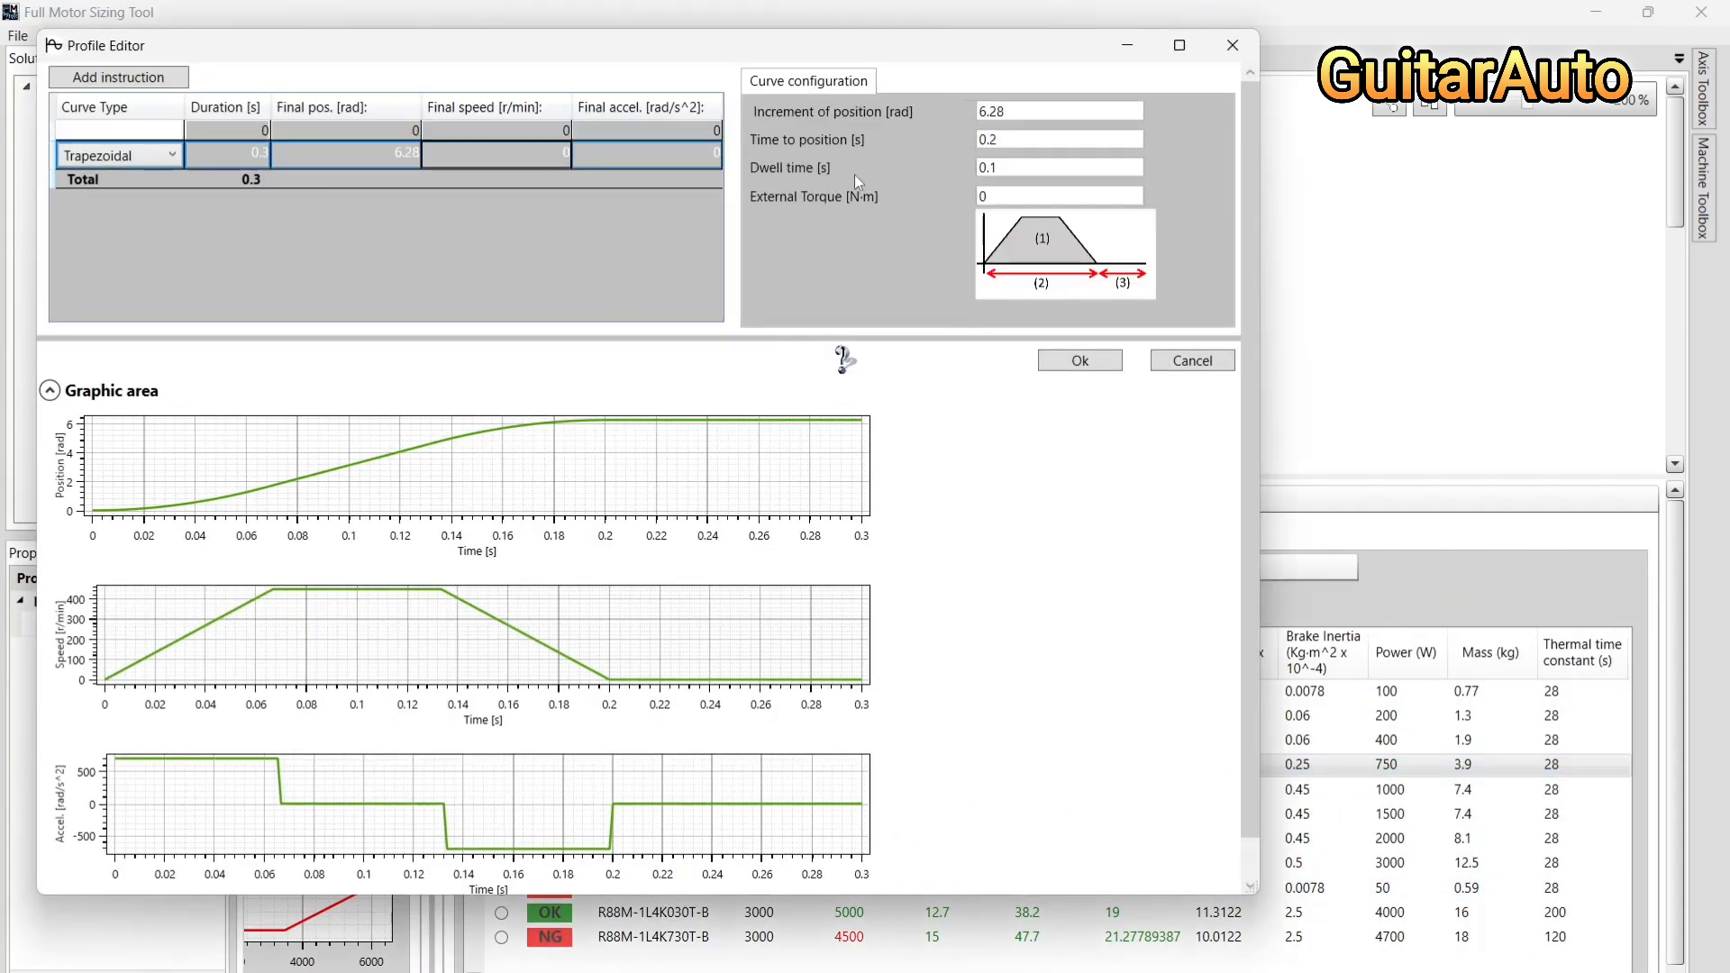
{"action": "double_click", "coordinate": [988, 140]}
{"action": "type", "text": "0.5"}
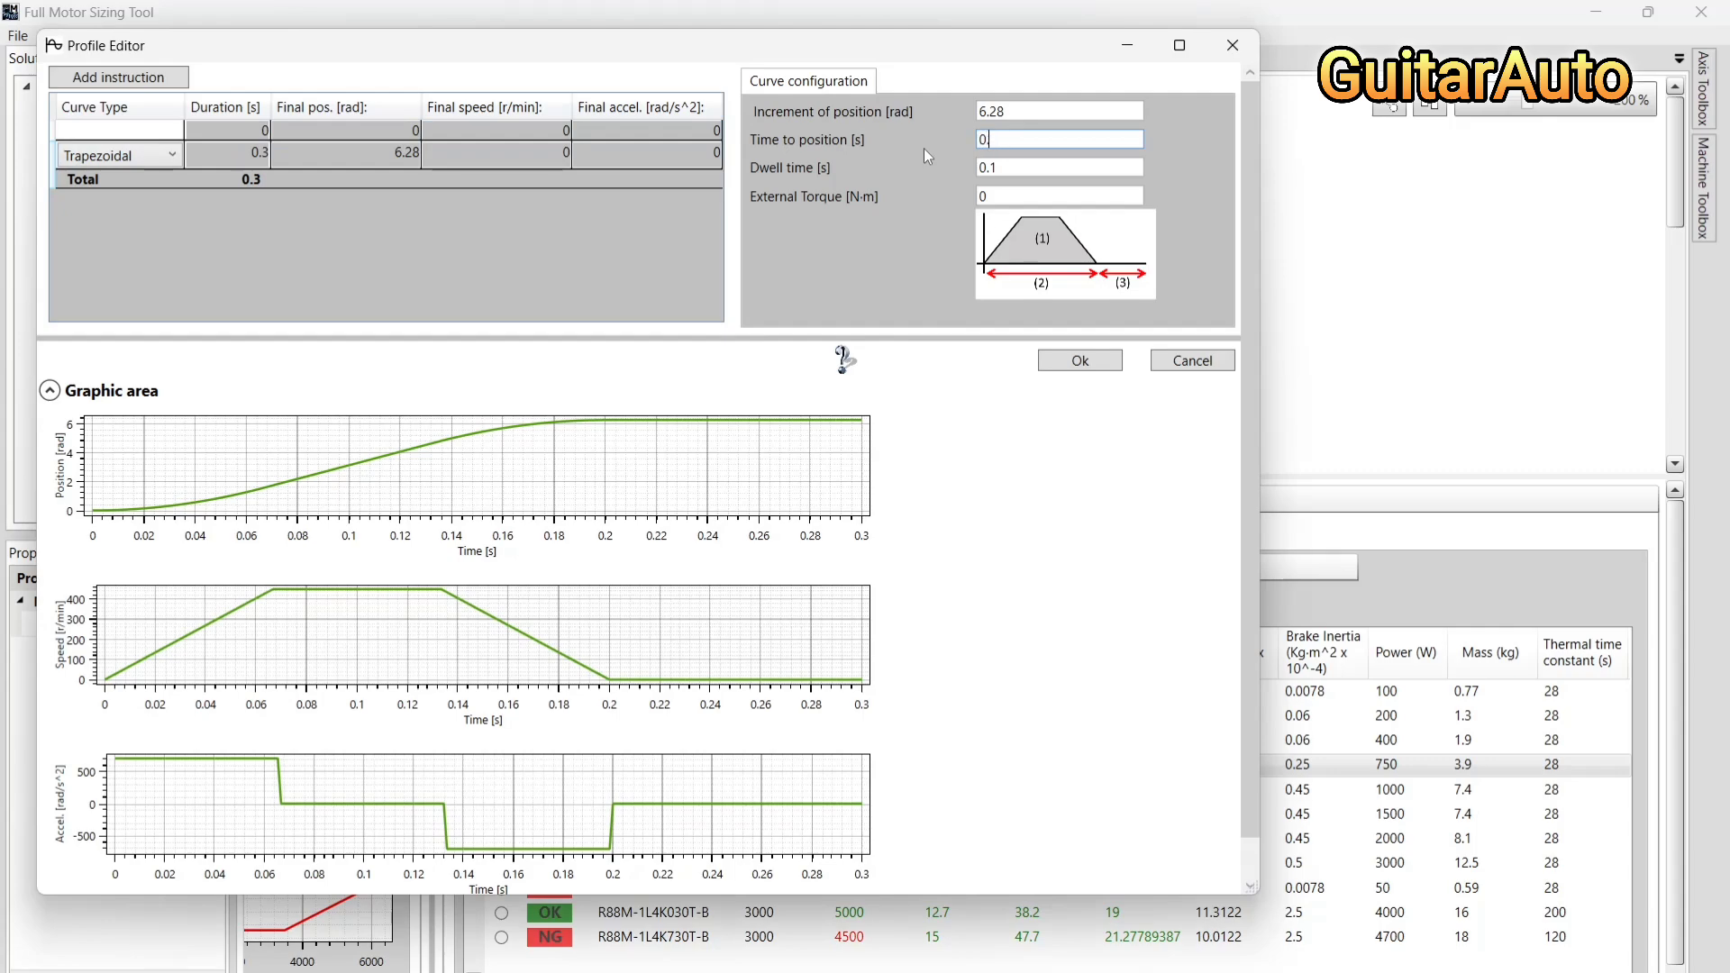
{"action": "left_click", "coordinate": [1085, 360]}
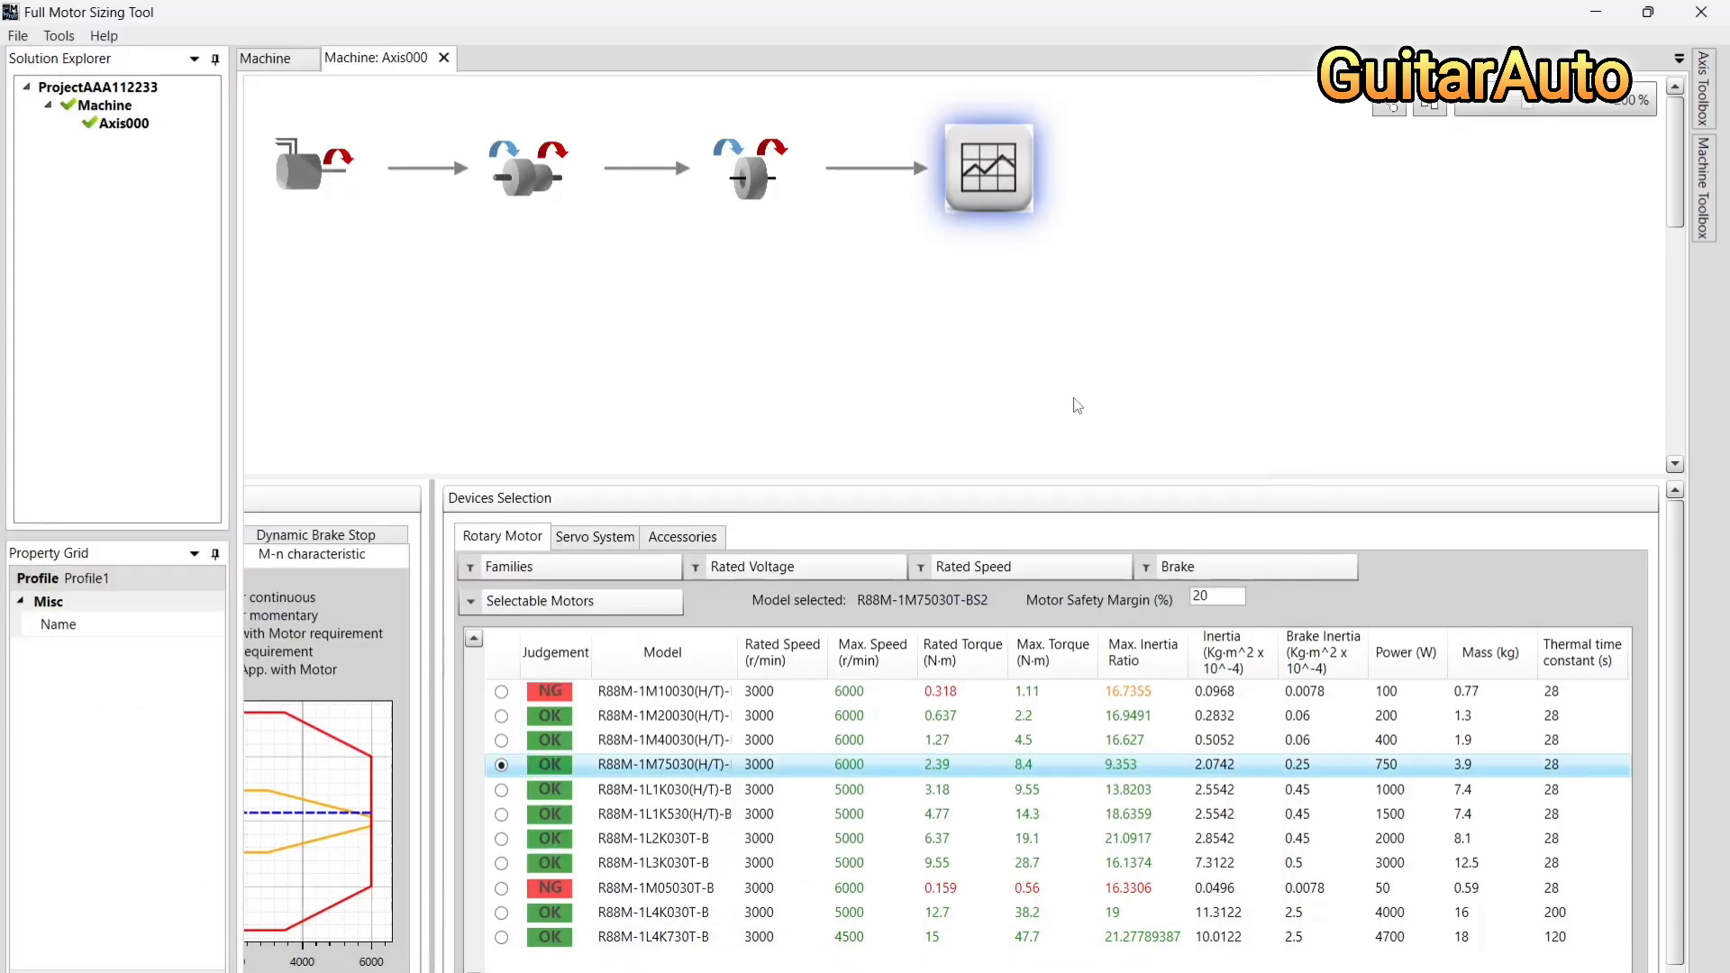
Compare the R88M-1M20030 and R88M-1M10030 motors for the 0.5 s profile, ending with the R88M-1M20030 selected
{"action": "left_click", "coordinate": [658, 716]}
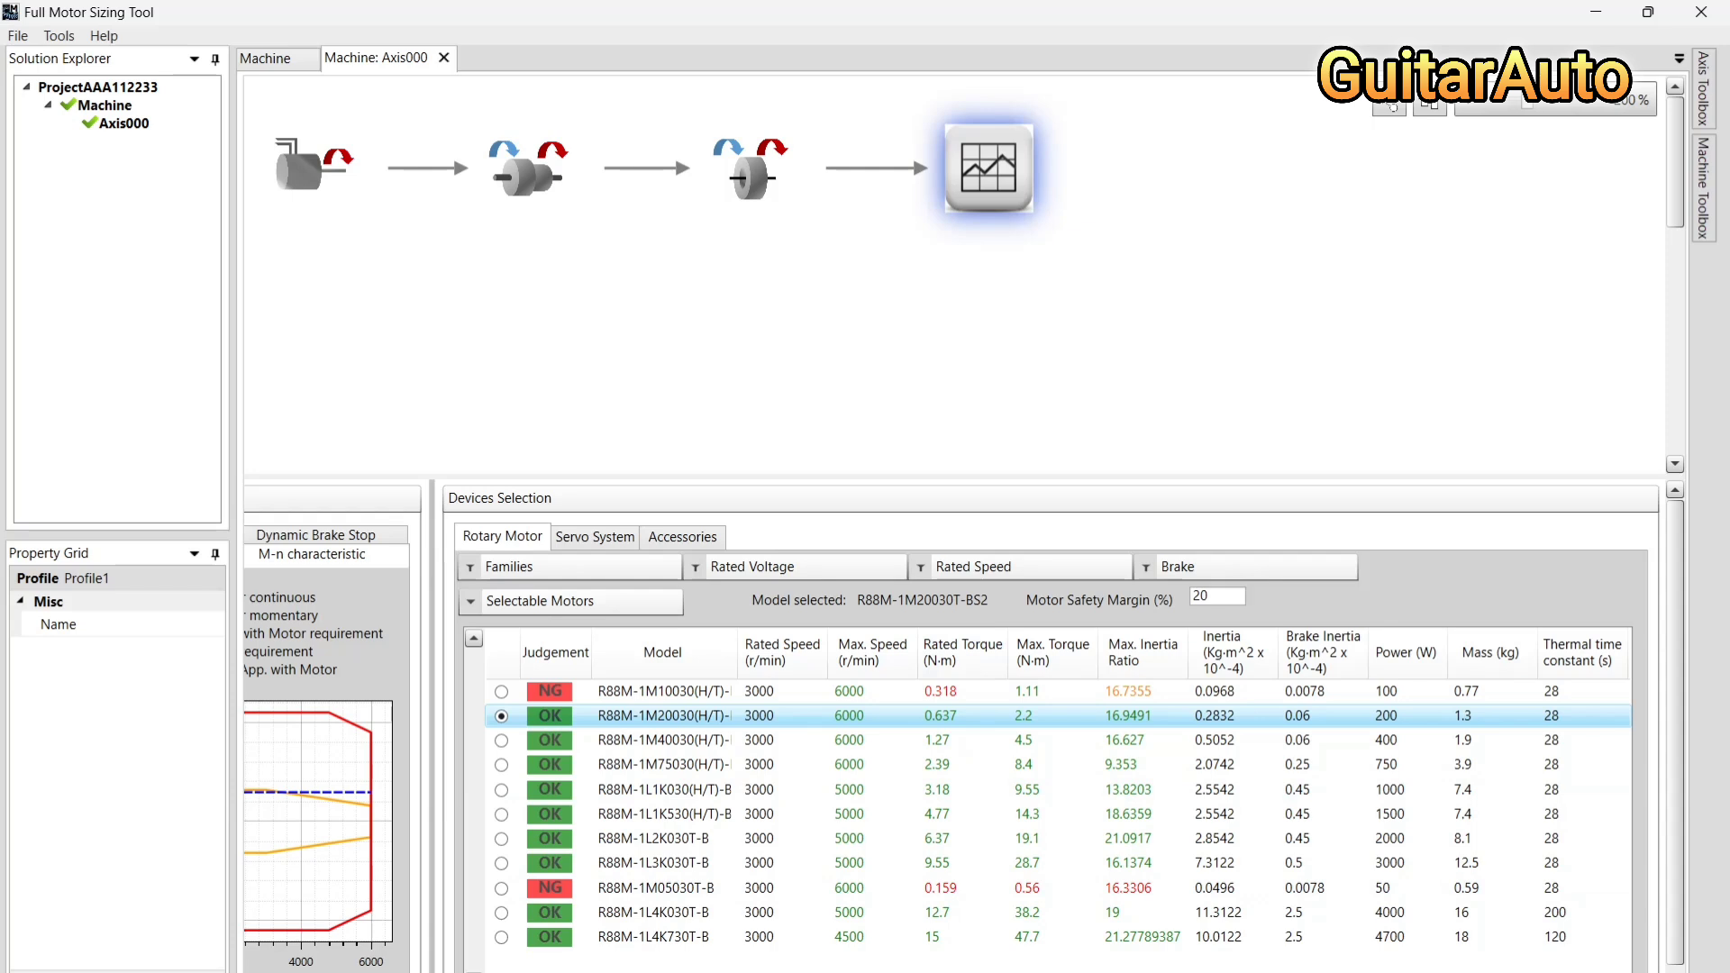
{"action": "left_click", "coordinate": [1141, 692]}
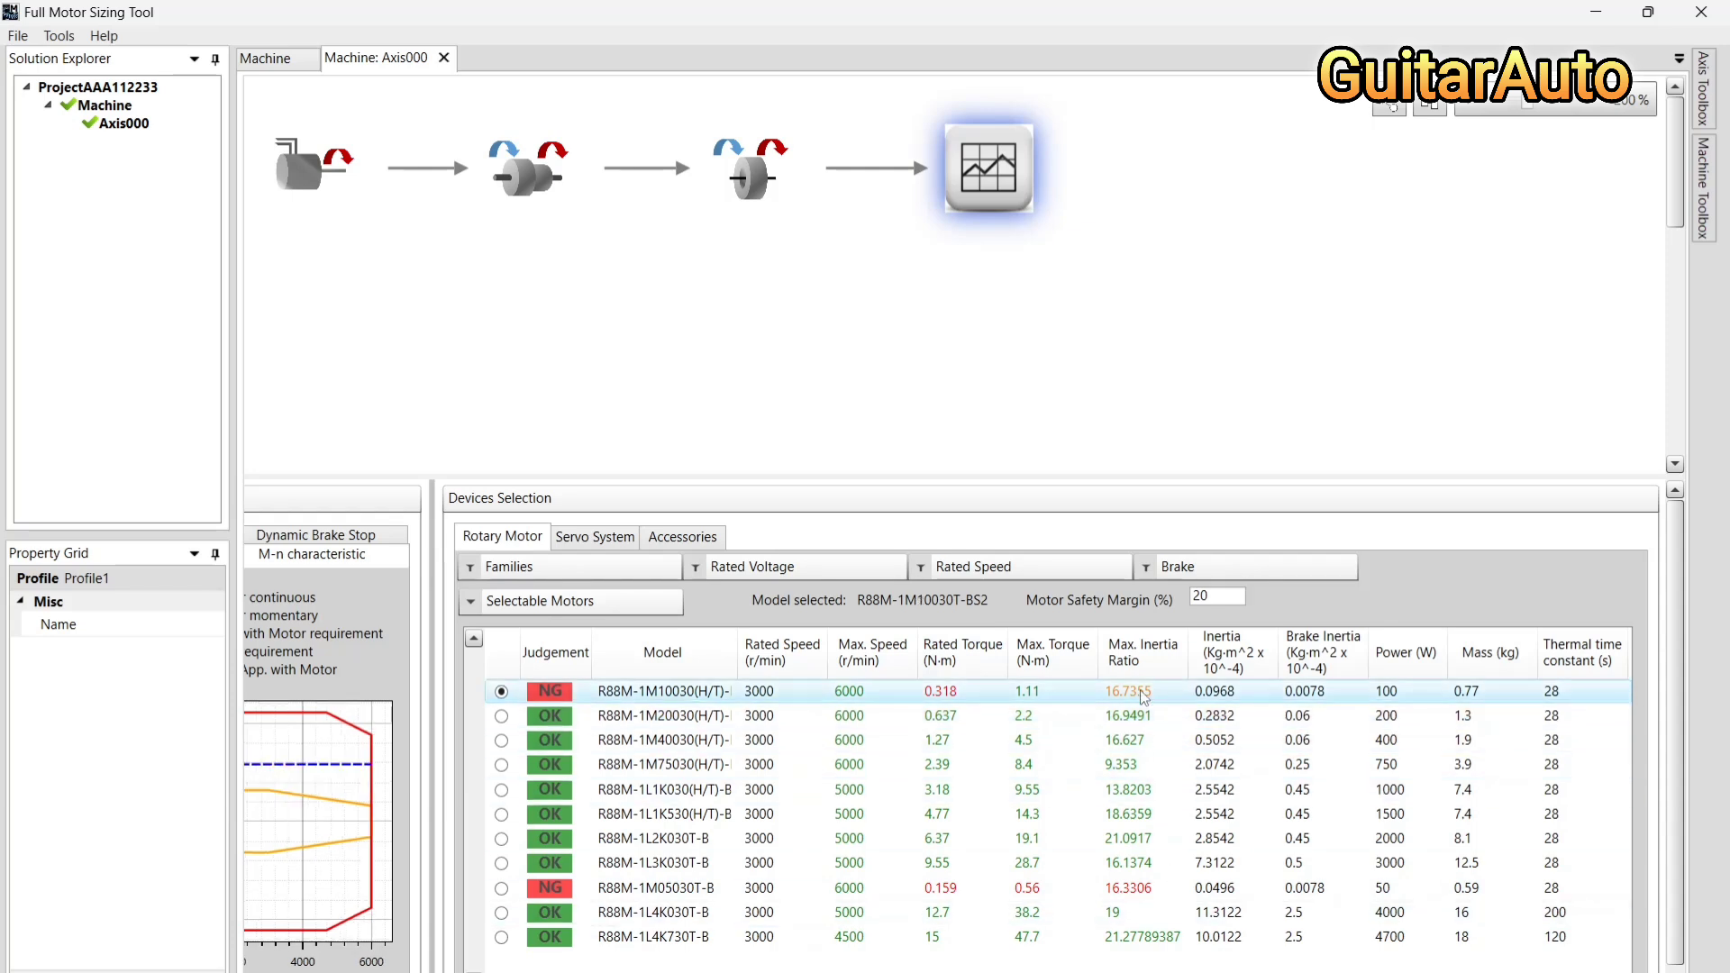
{"action": "left_click", "coordinate": [502, 717]}
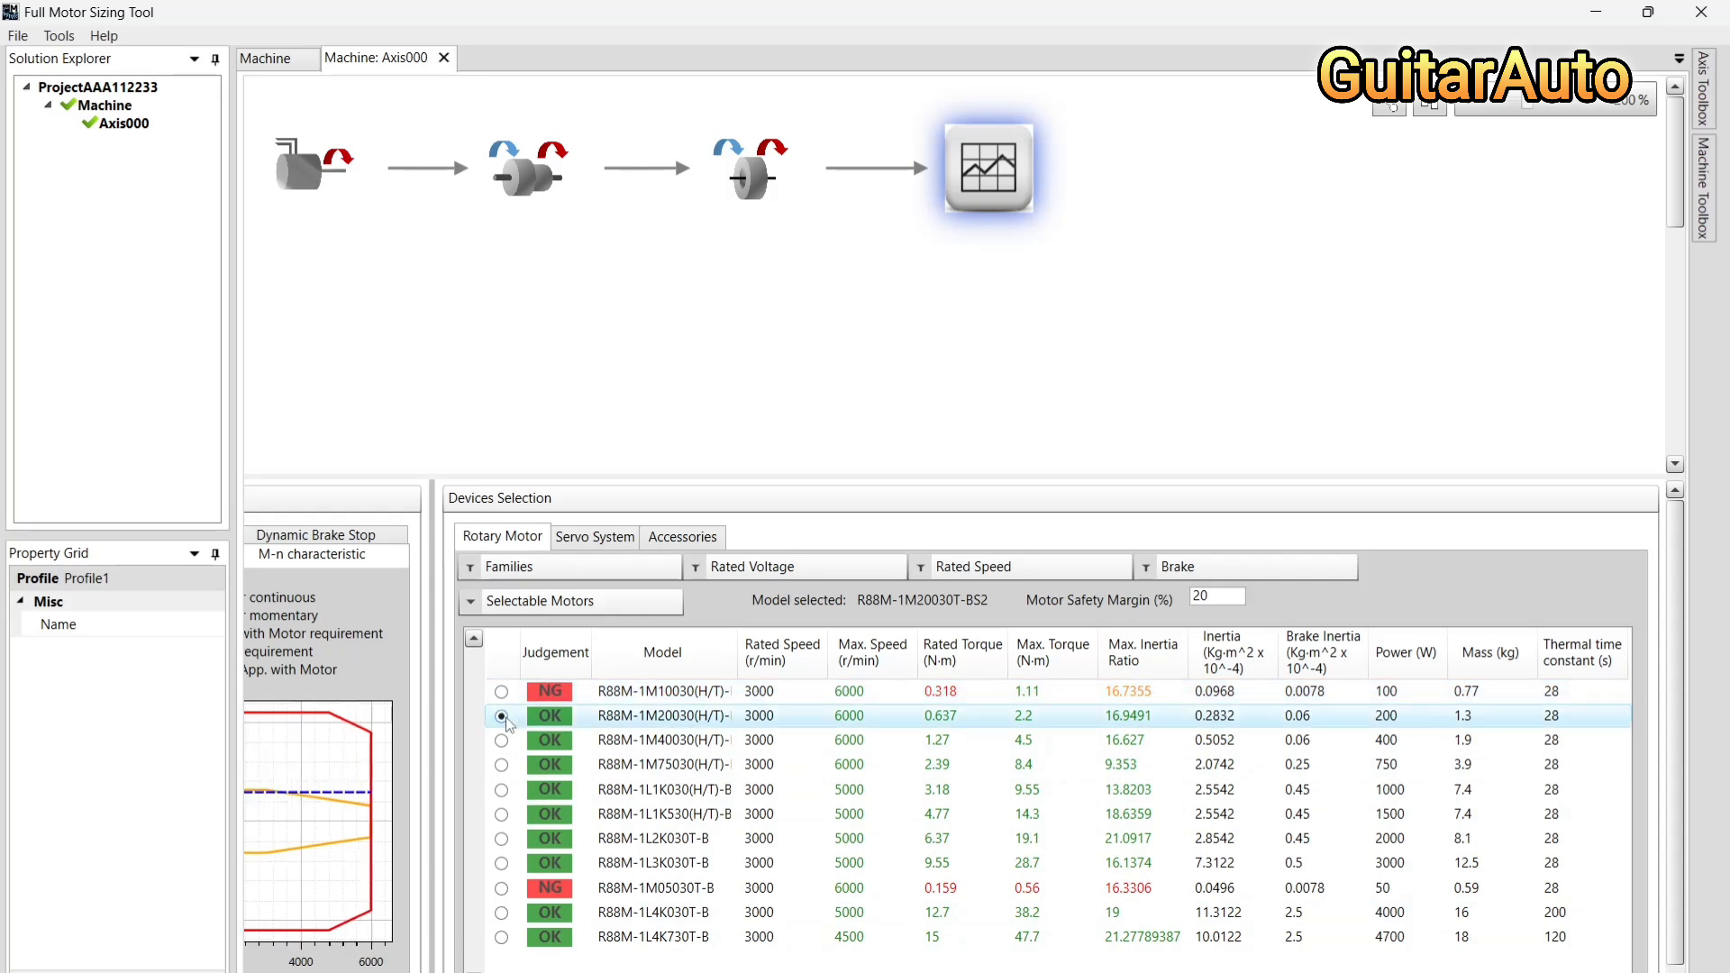
Review the cable accessories and the servo system motor and drive options for the R88M-1M20030 motor
{"action": "left_click", "coordinate": [670, 544]}
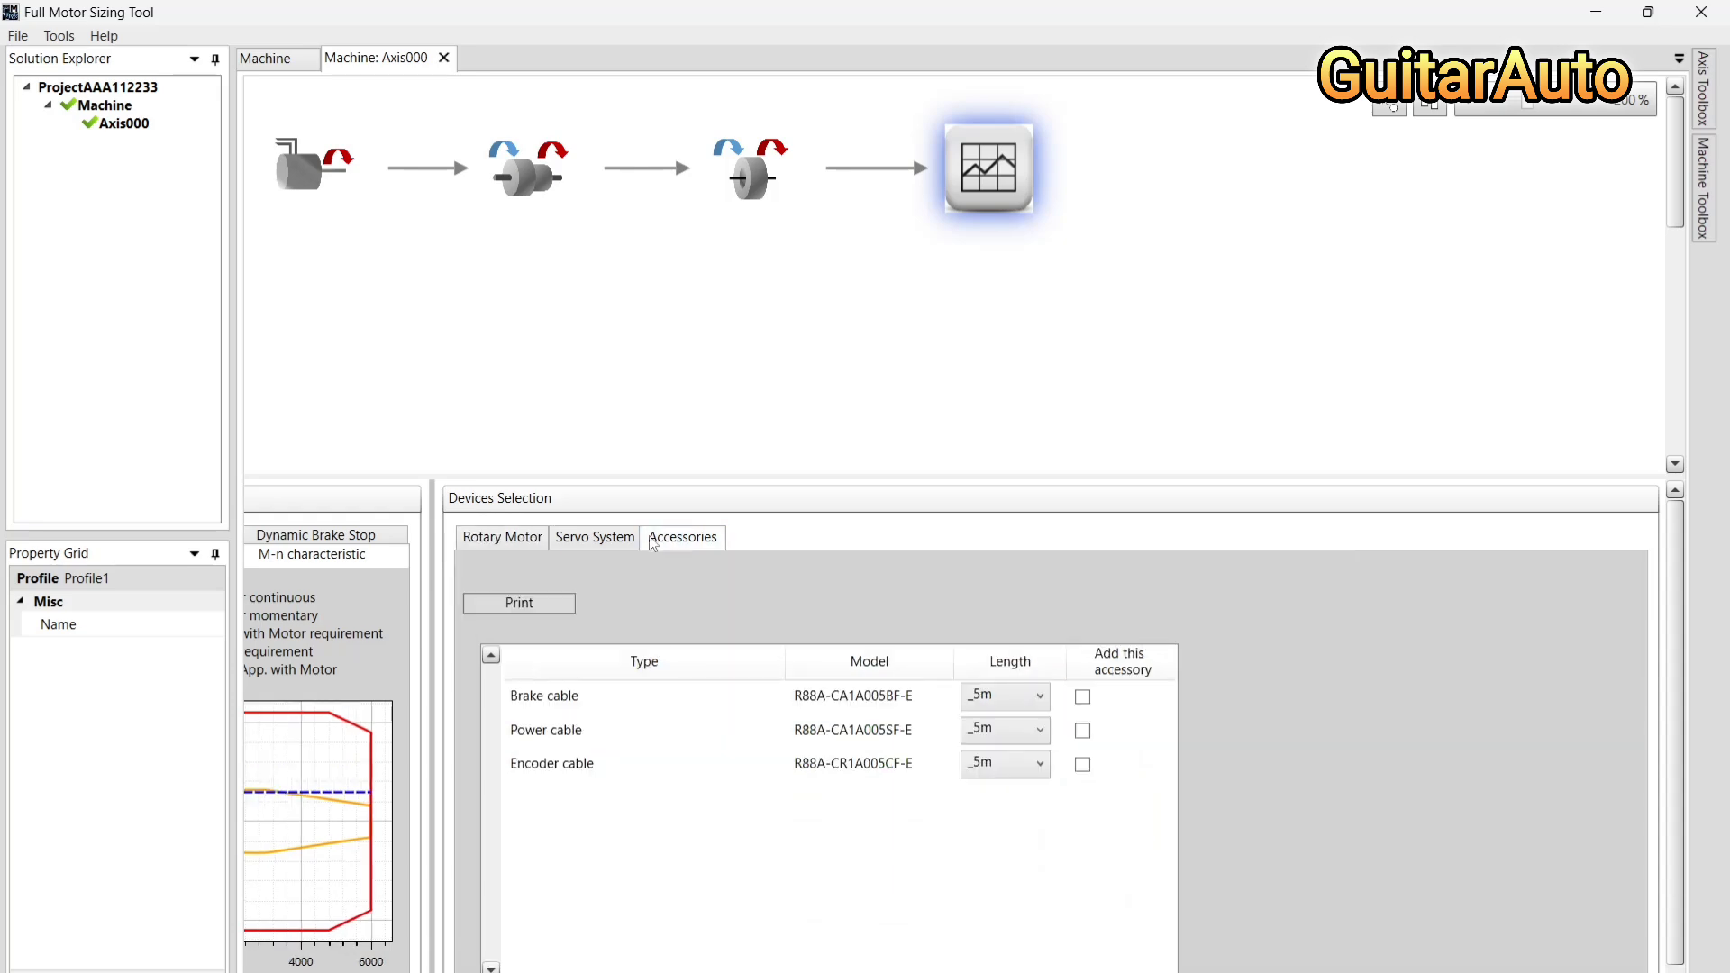
{"action": "left_click", "coordinate": [590, 540]}
{"action": "left_click", "coordinate": [516, 540]}
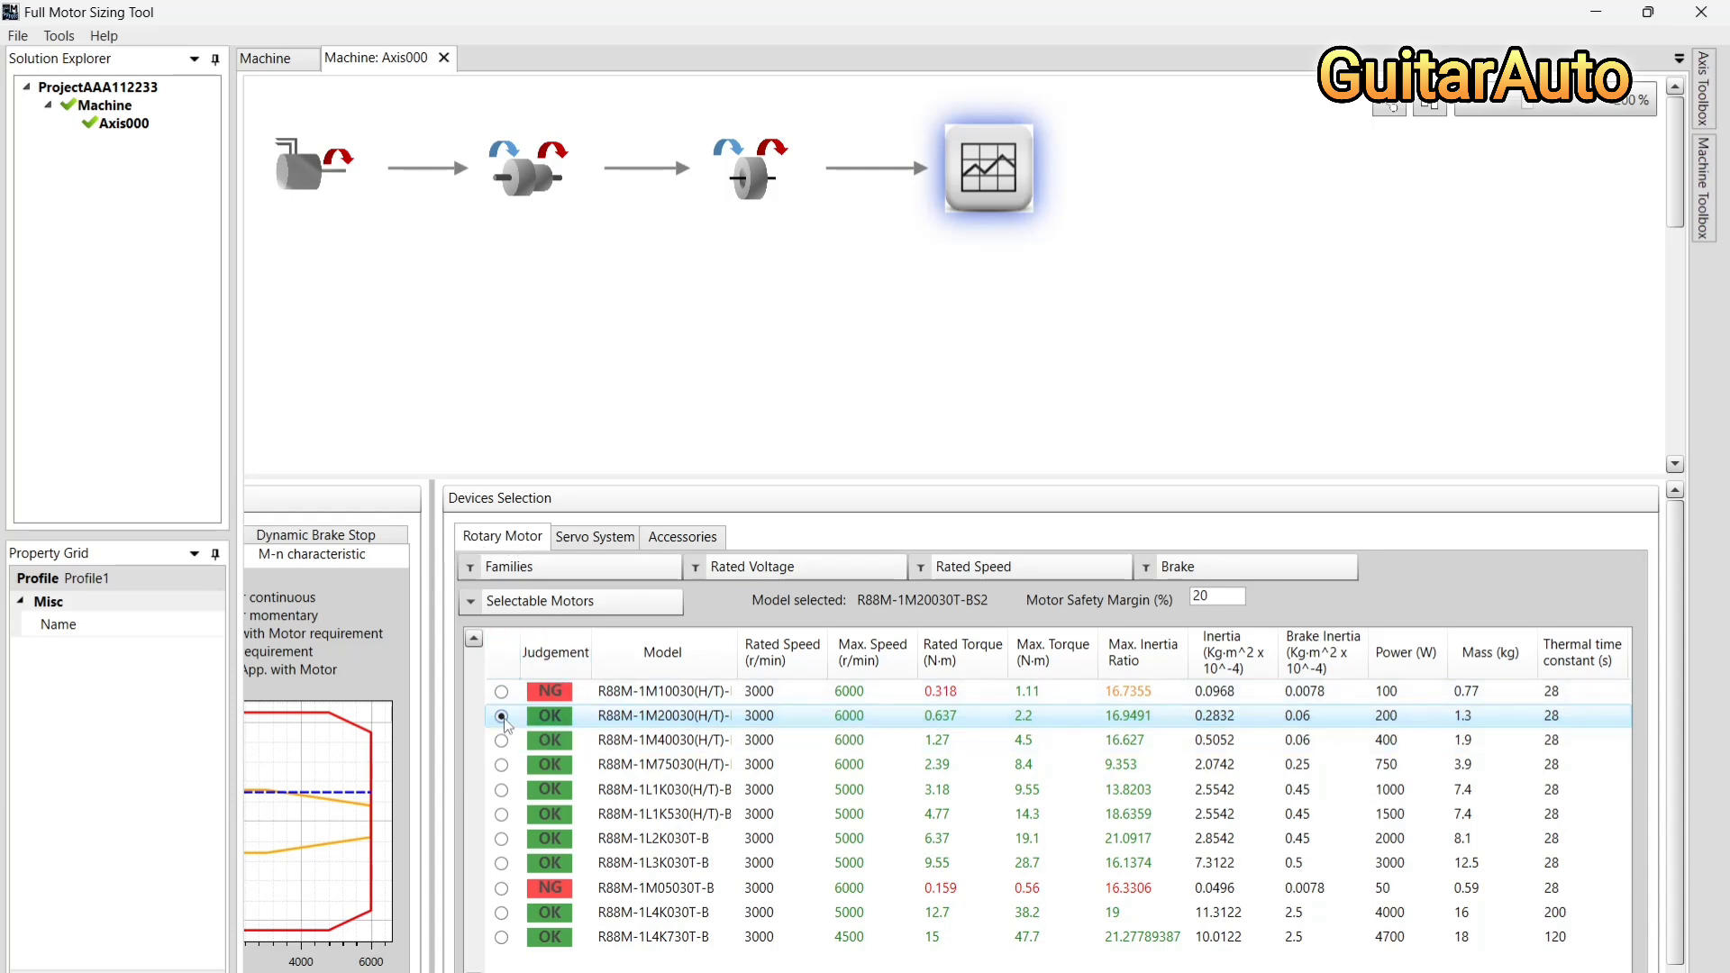
{"action": "left_click", "coordinate": [595, 541]}
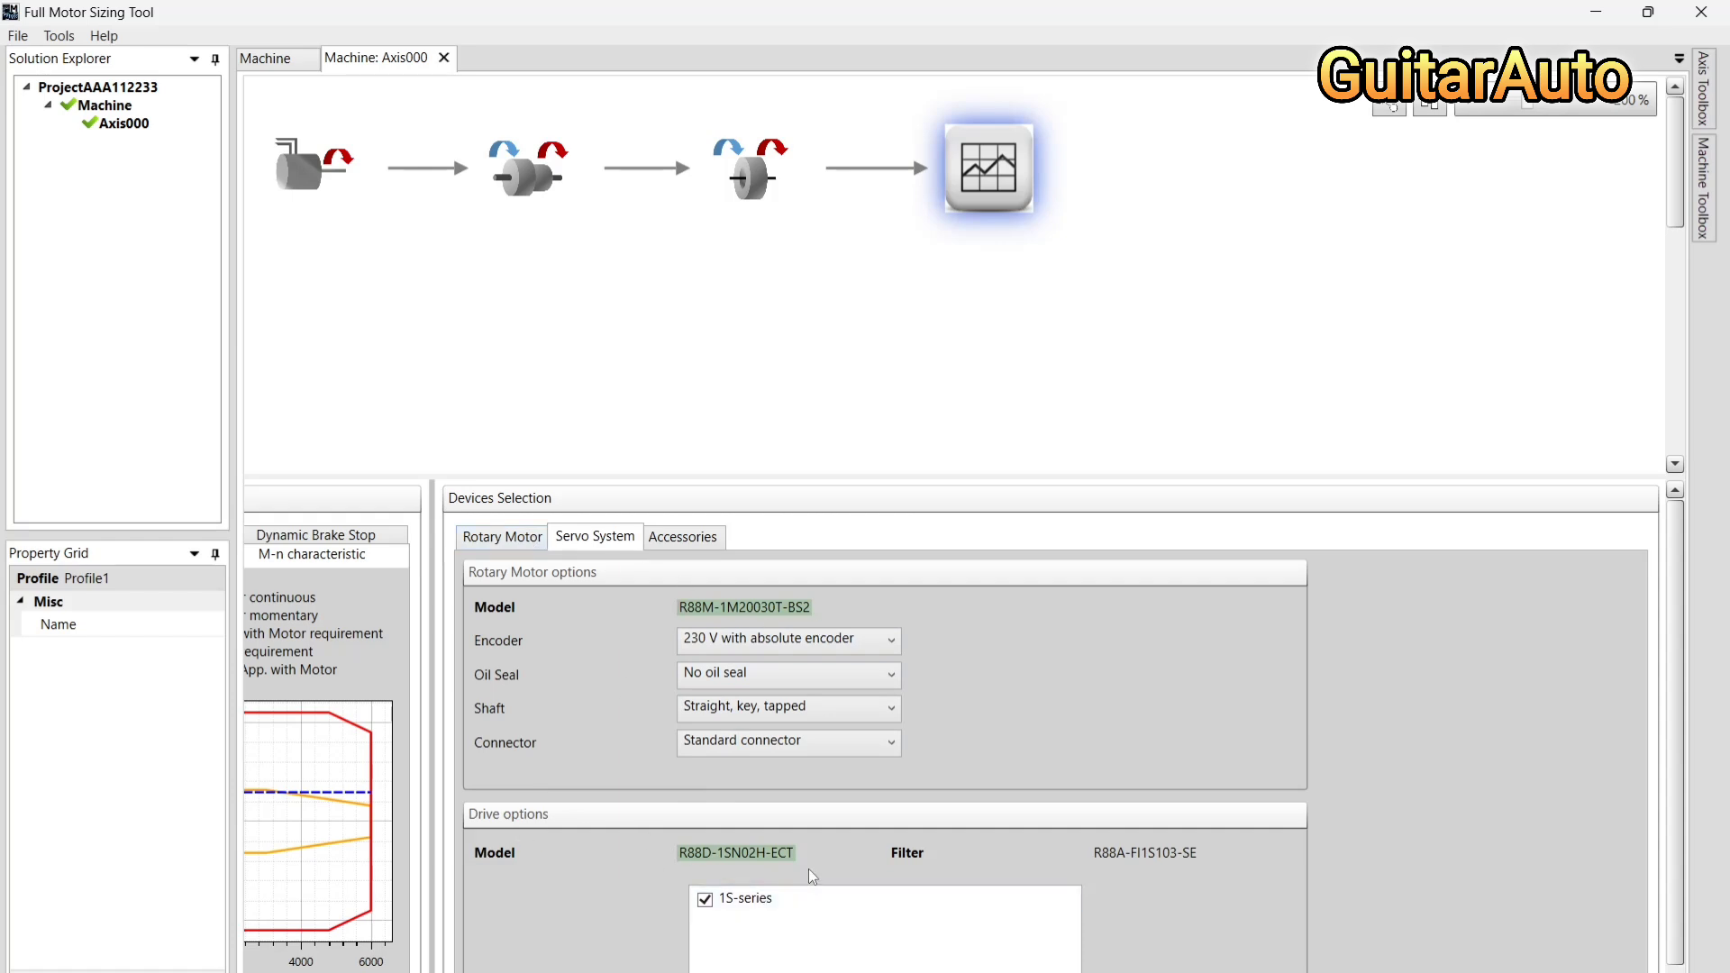
{"action": "left_click", "coordinate": [678, 541]}
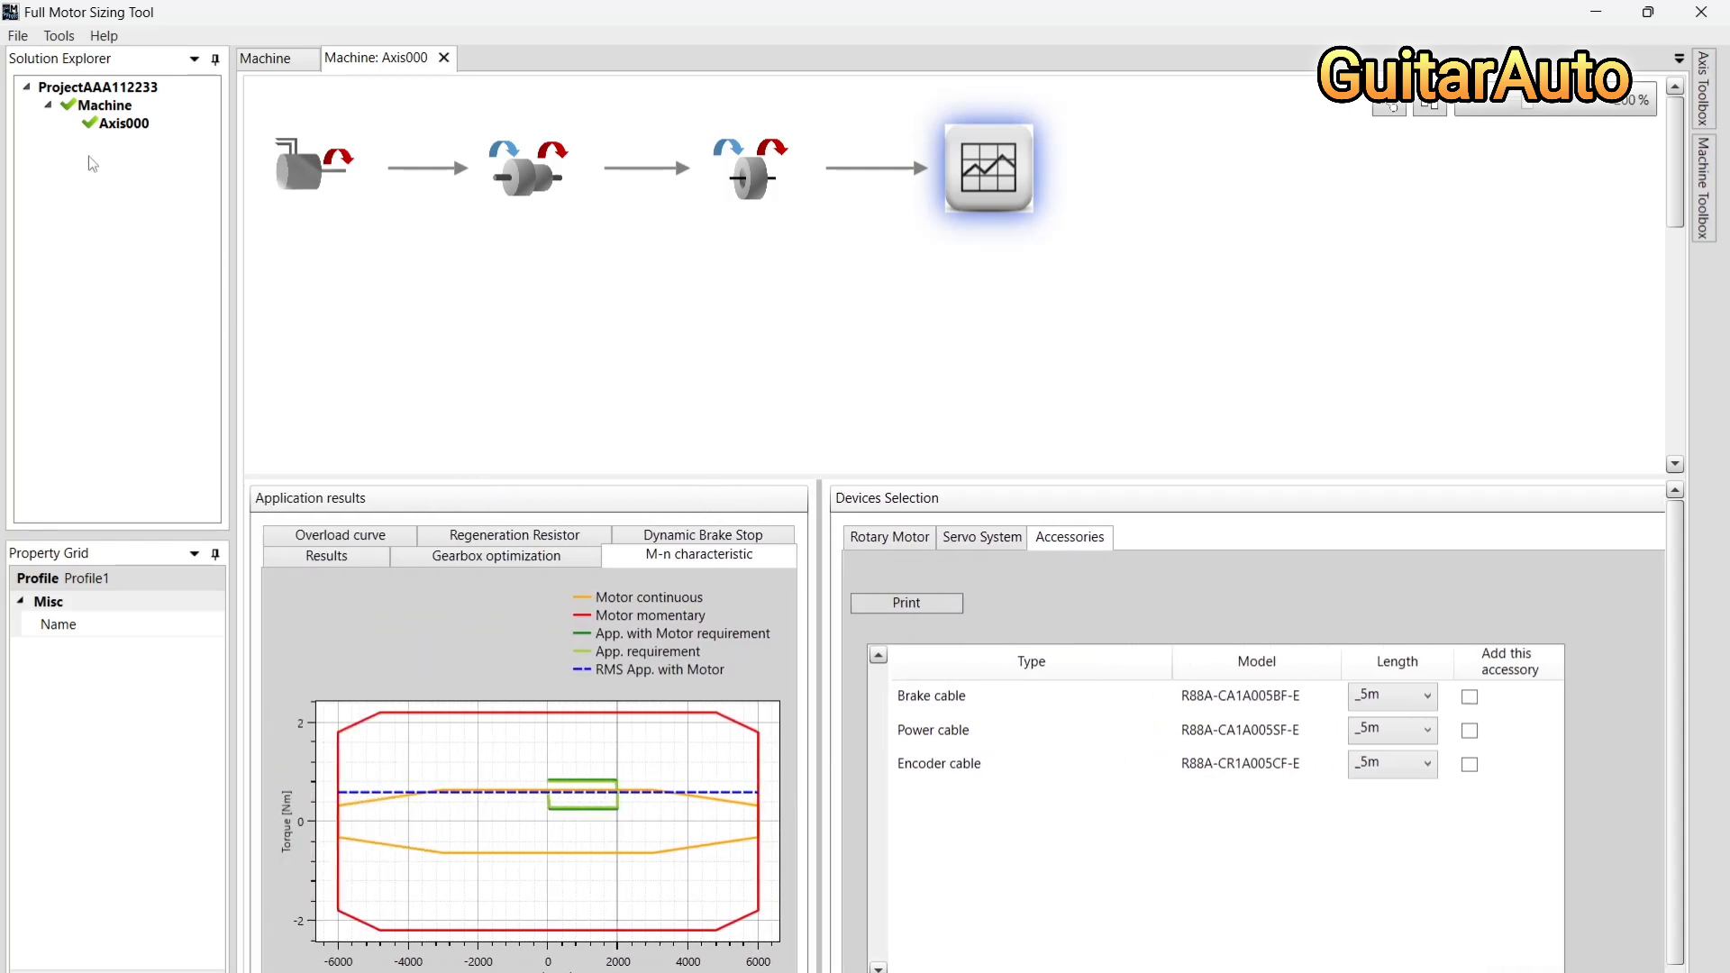
Save the project under the name ProjectAAA112233 in the Desktop folder
{"action": "left_click", "coordinate": [18, 36]}
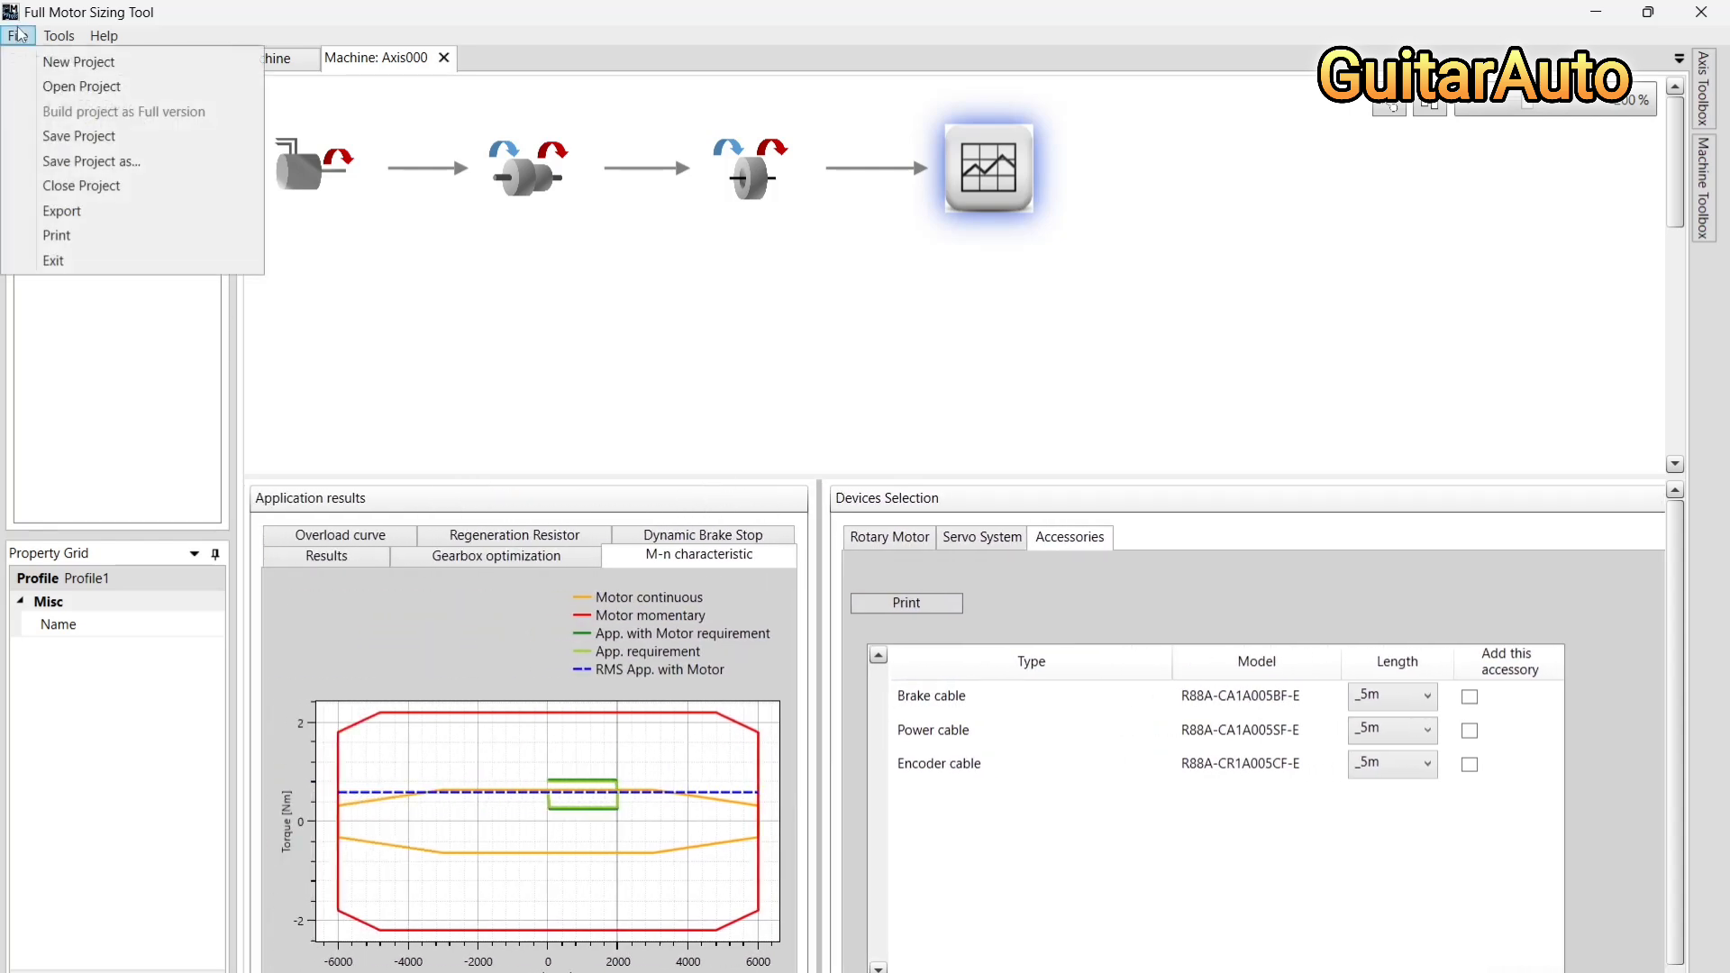
{"action": "left_click", "coordinate": [127, 161]}
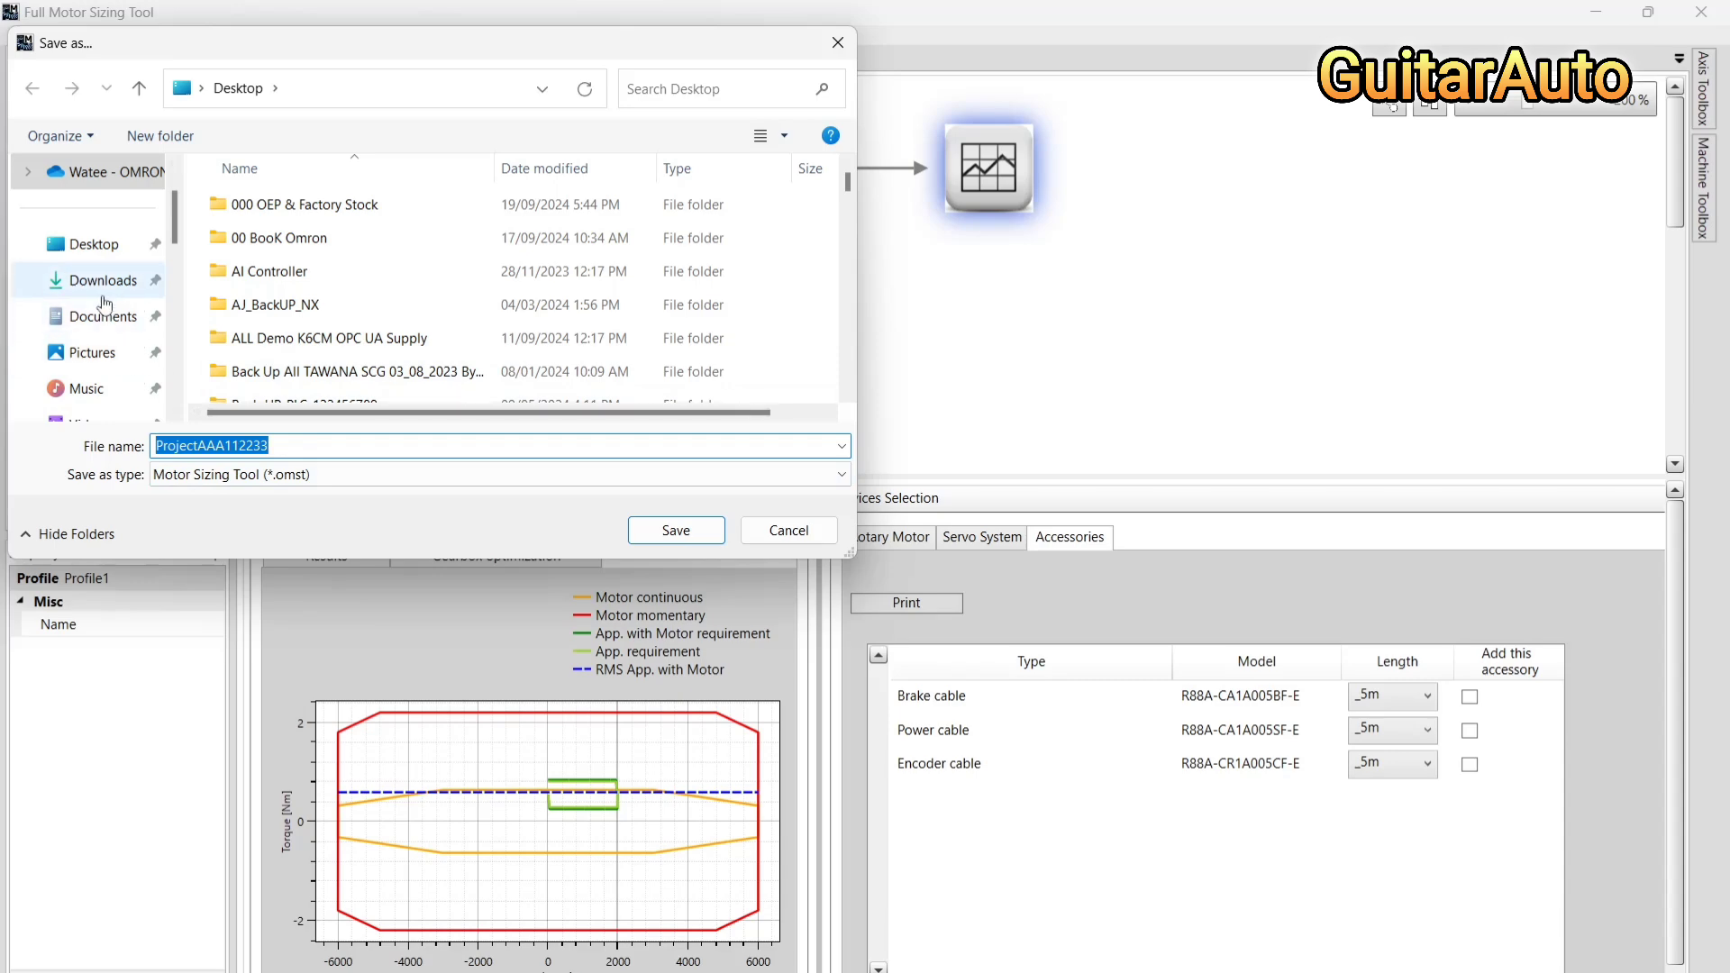
{"action": "left_click", "coordinate": [90, 245]}
{"action": "left_click", "coordinate": [680, 532]}
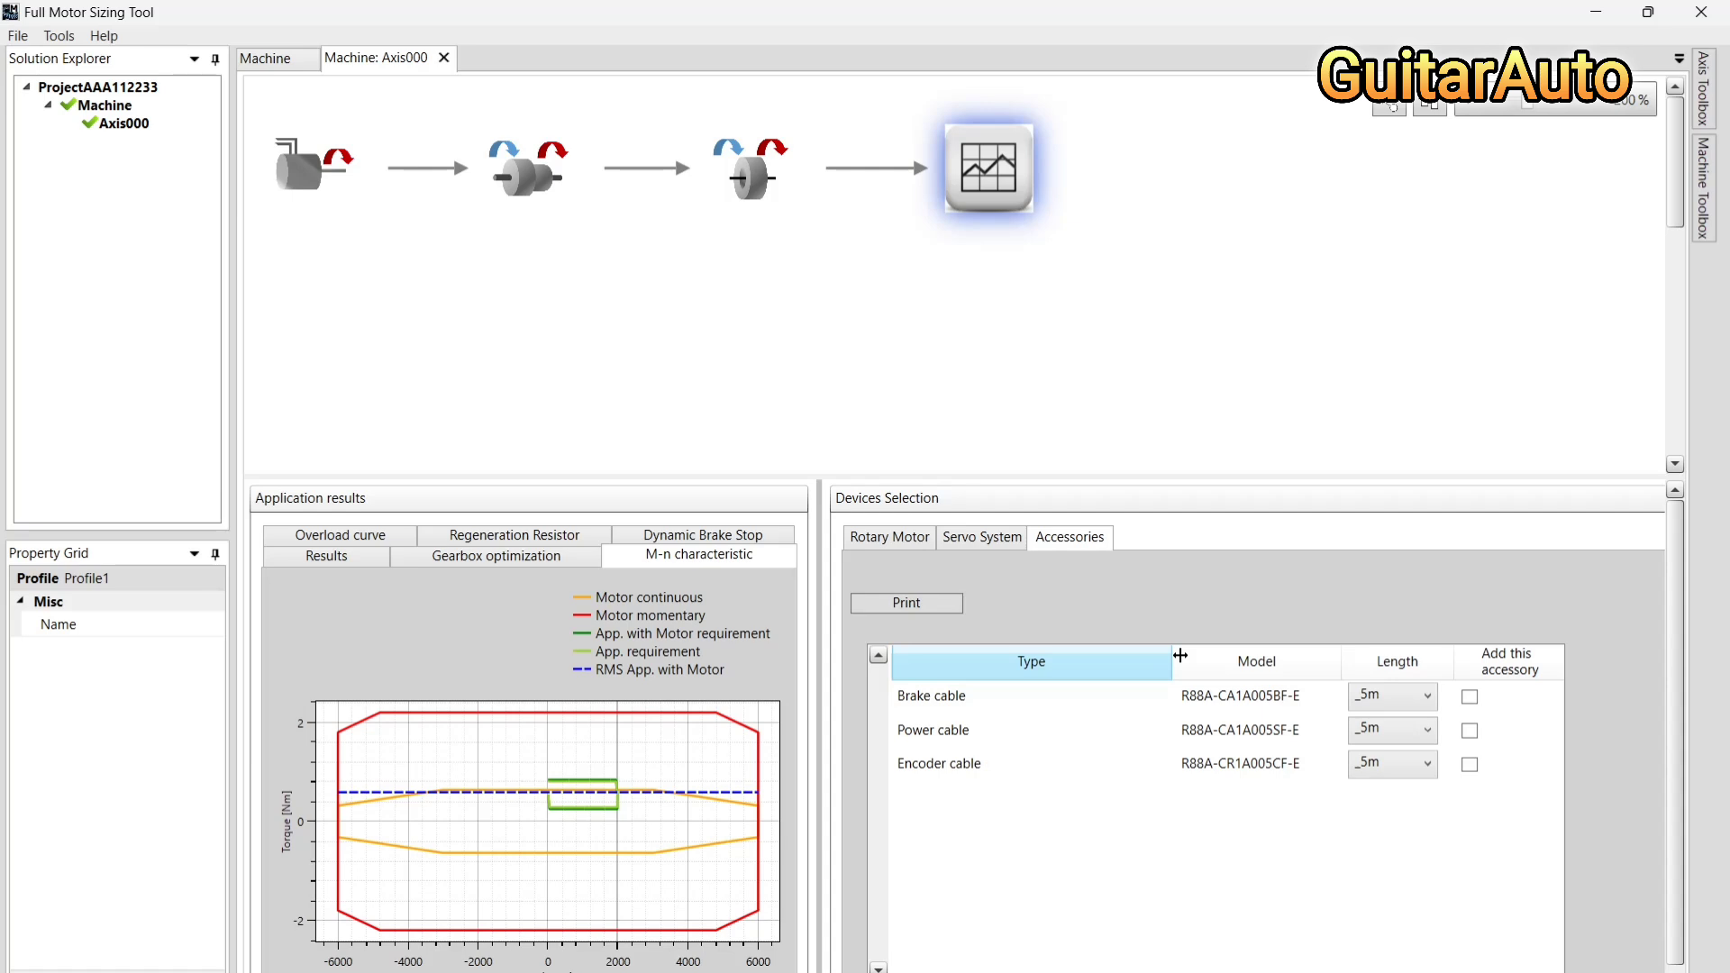
Check the available length options for the brake cable, keeping the 5 m length
{"action": "left_click", "coordinate": [1430, 699]}
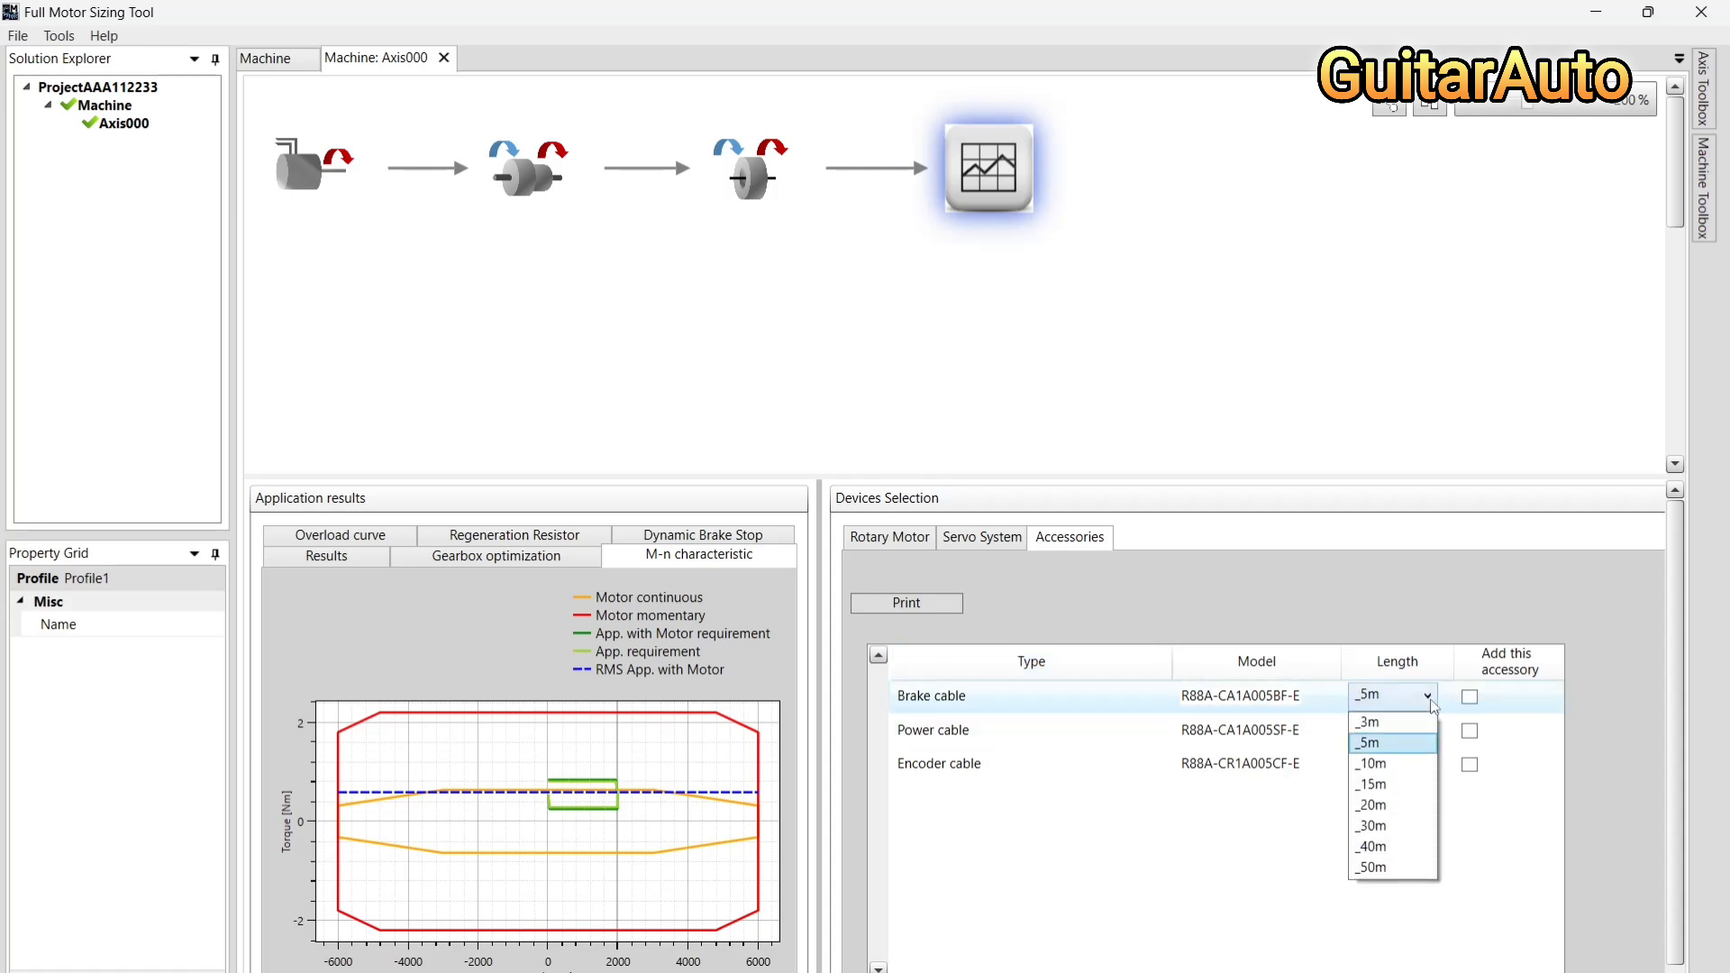
{"action": "left_click", "coordinate": [1222, 703]}
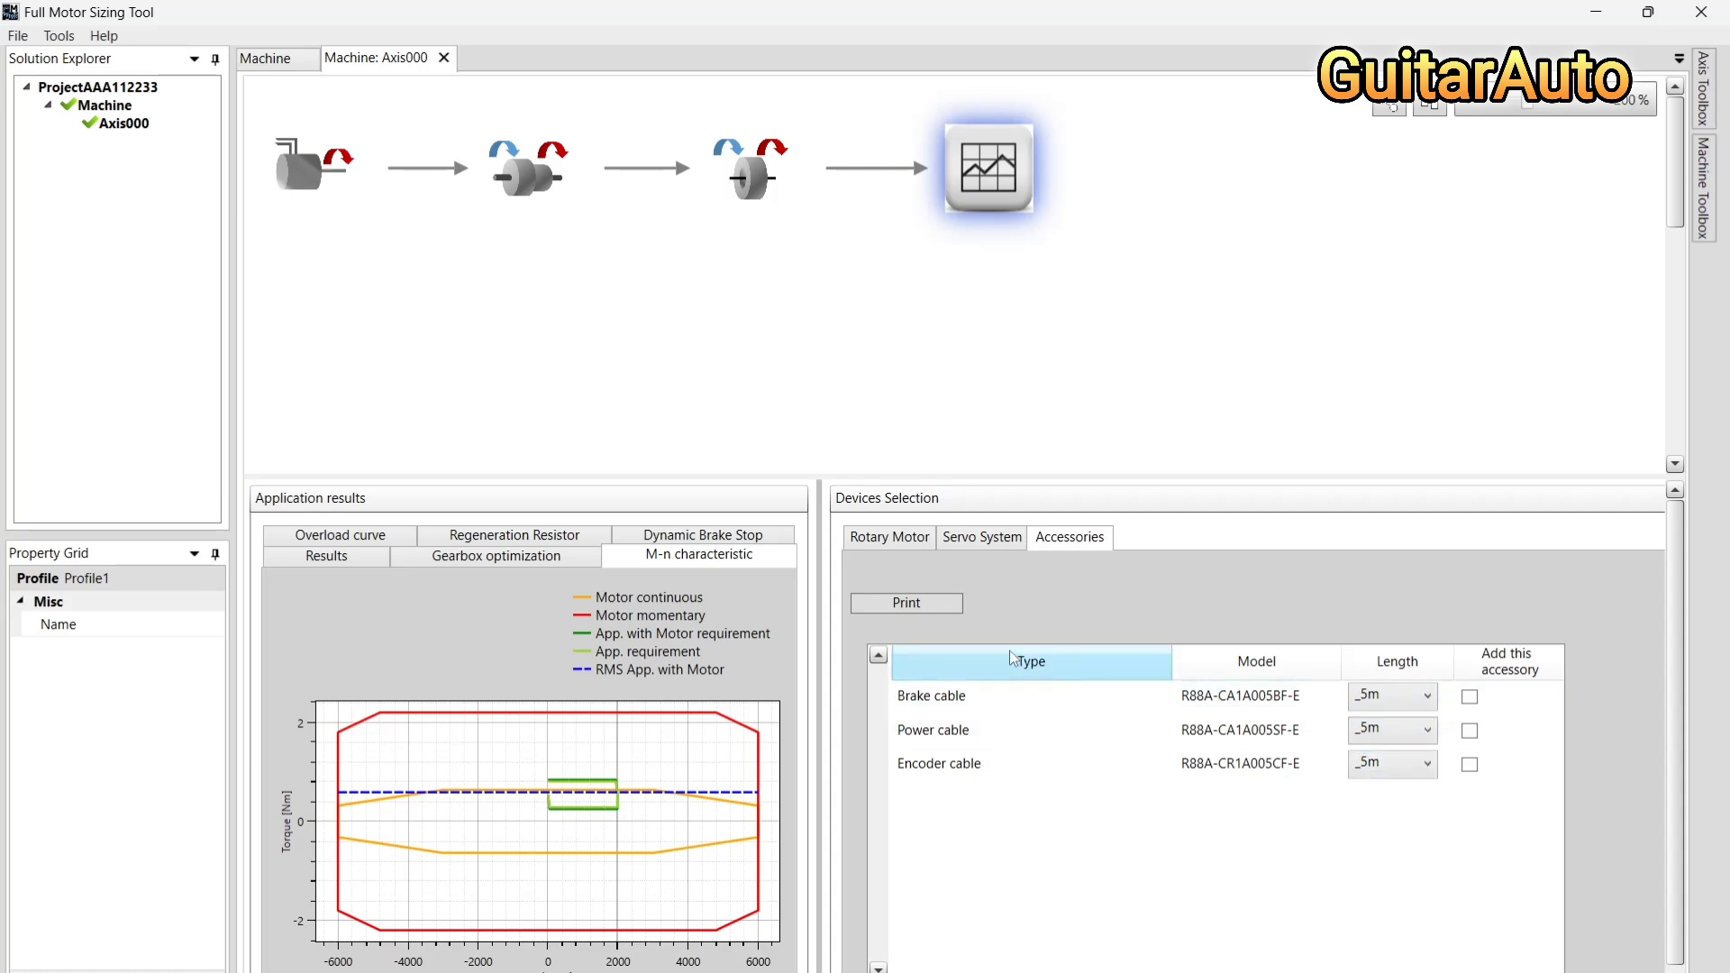
{"action": "left_click", "coordinate": [1402, 699]}
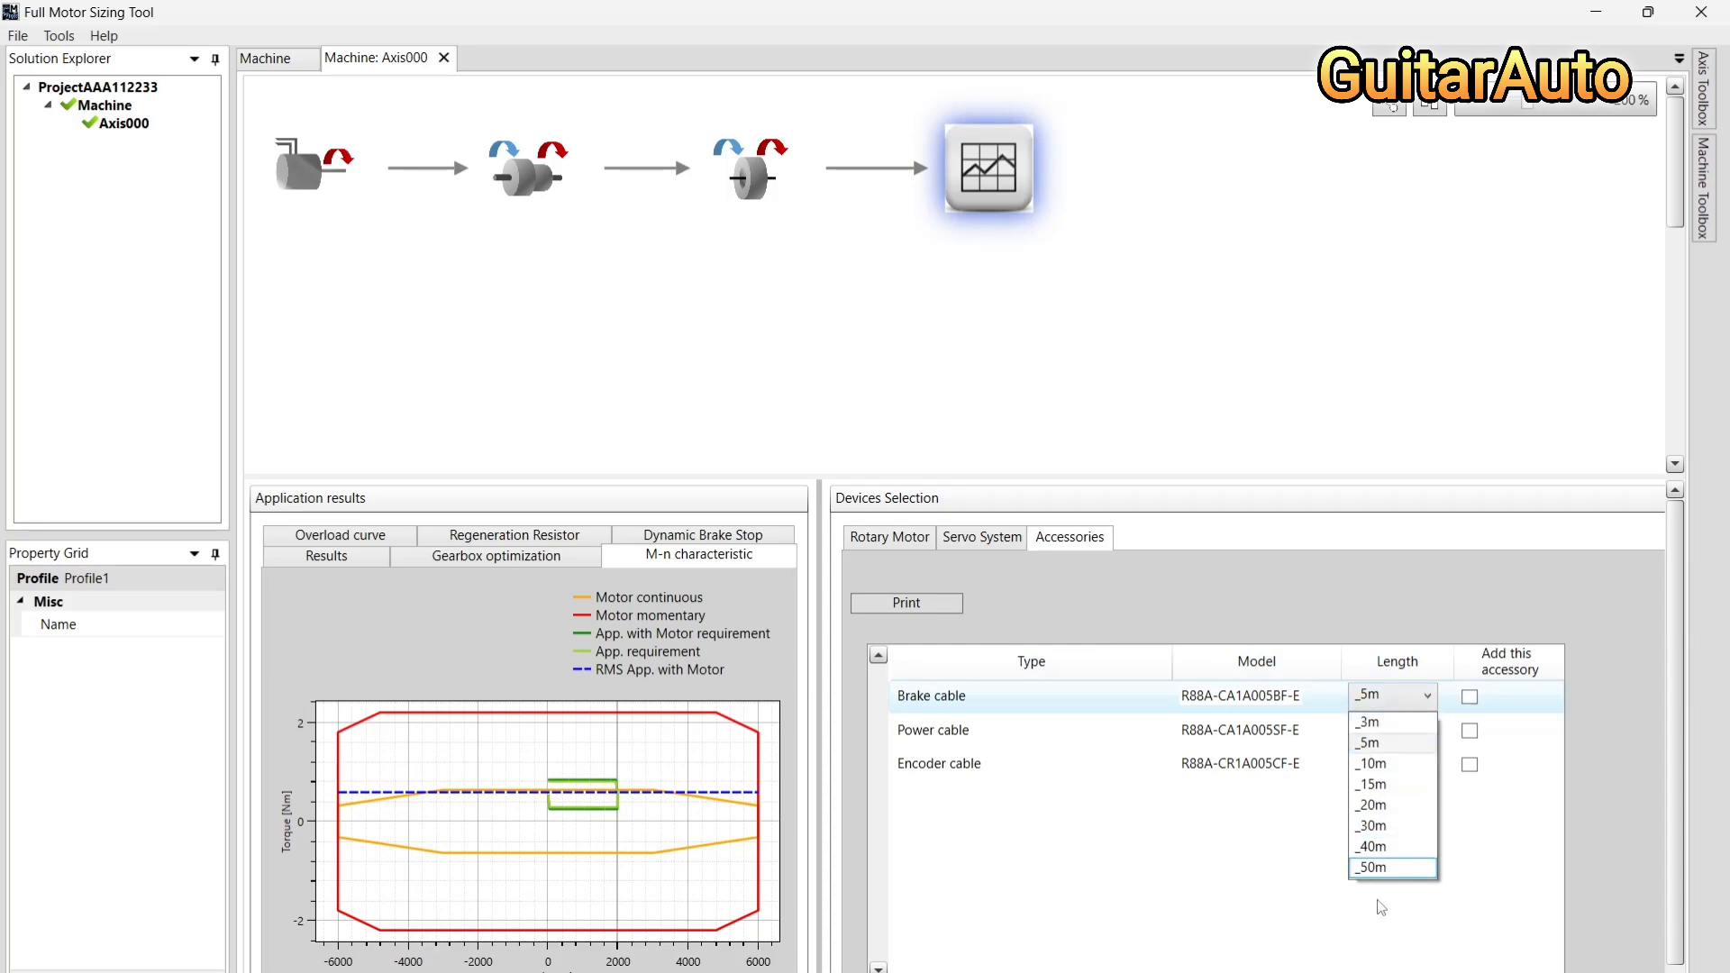
{"action": "left_click", "coordinate": [1134, 727]}
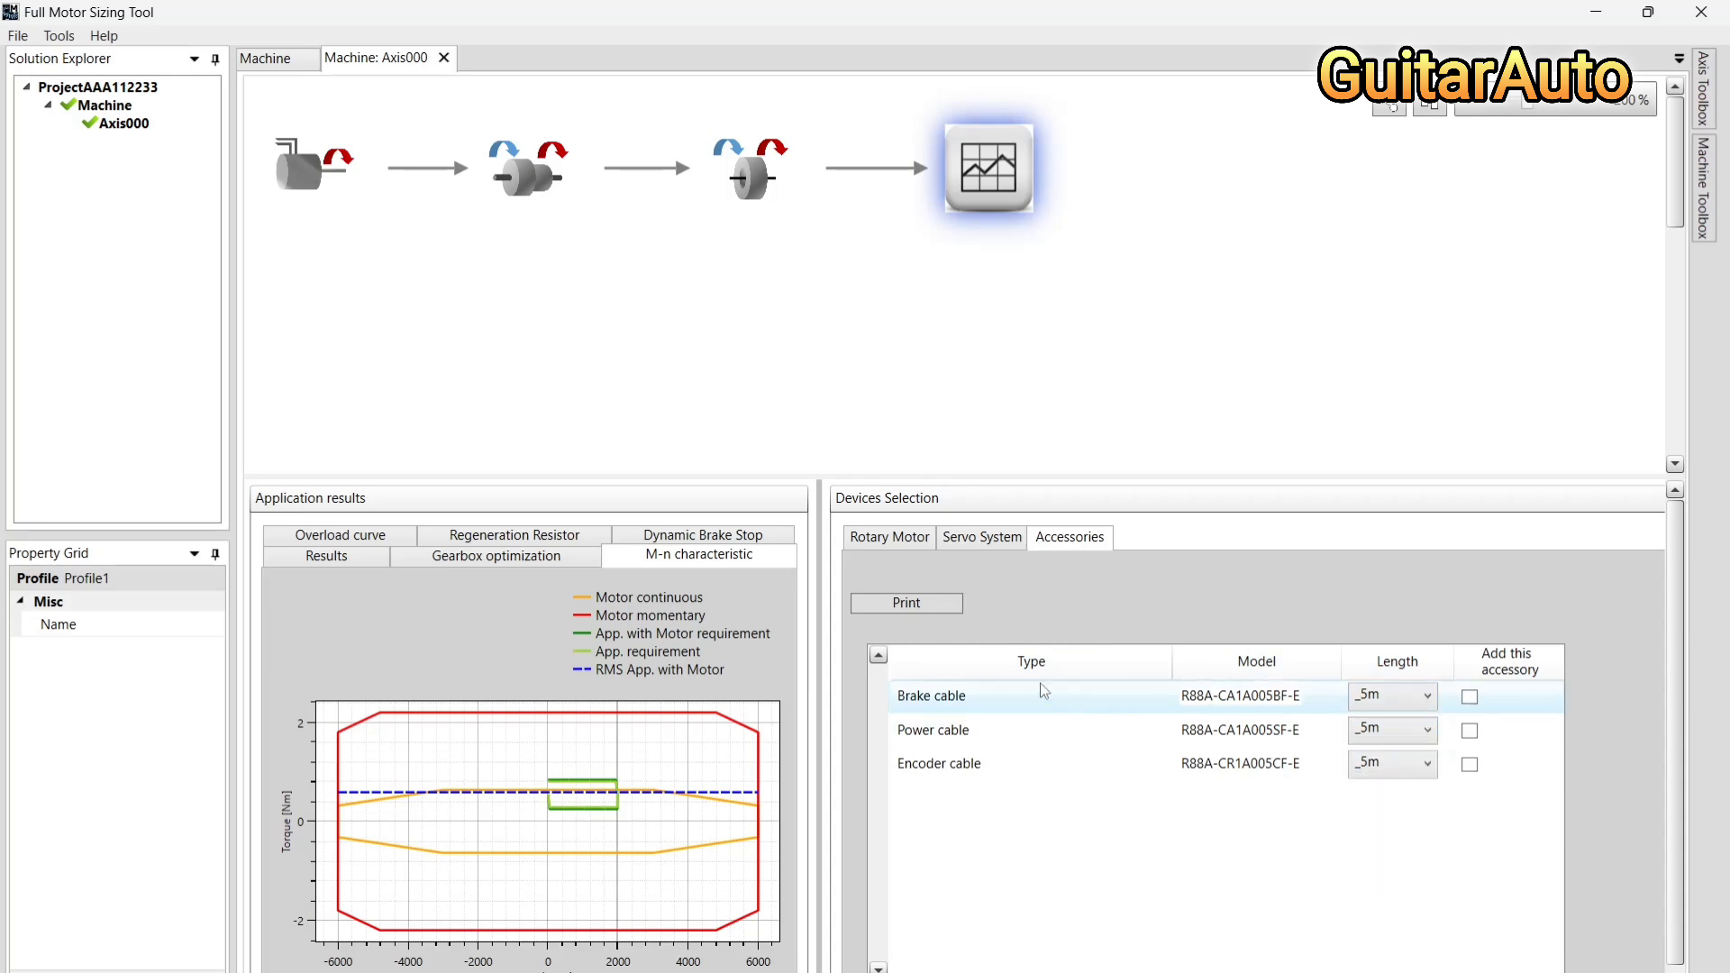
Generate the print preview of the ProjectAAA112233 report and maximize the report window
{"action": "left_click", "coordinate": [945, 609]}
{"action": "left_click", "coordinate": [943, 604]}
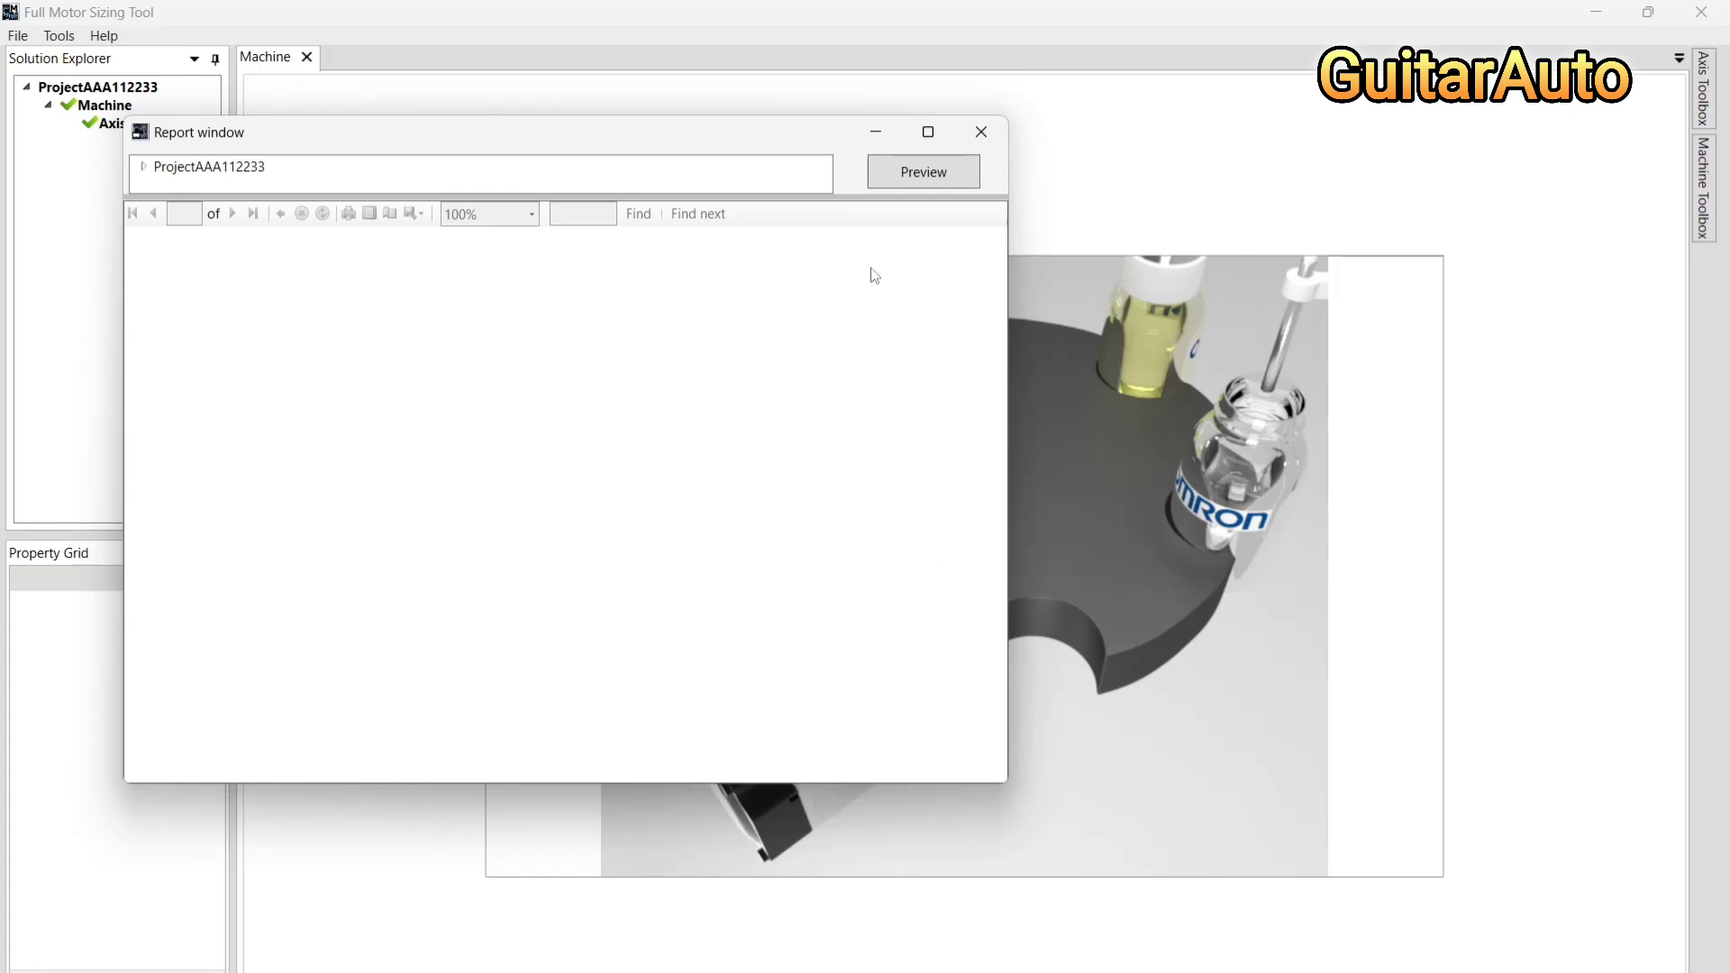
{"action": "left_click_drag", "start_coordinate": [776, 117], "coordinate": [888, 171]}
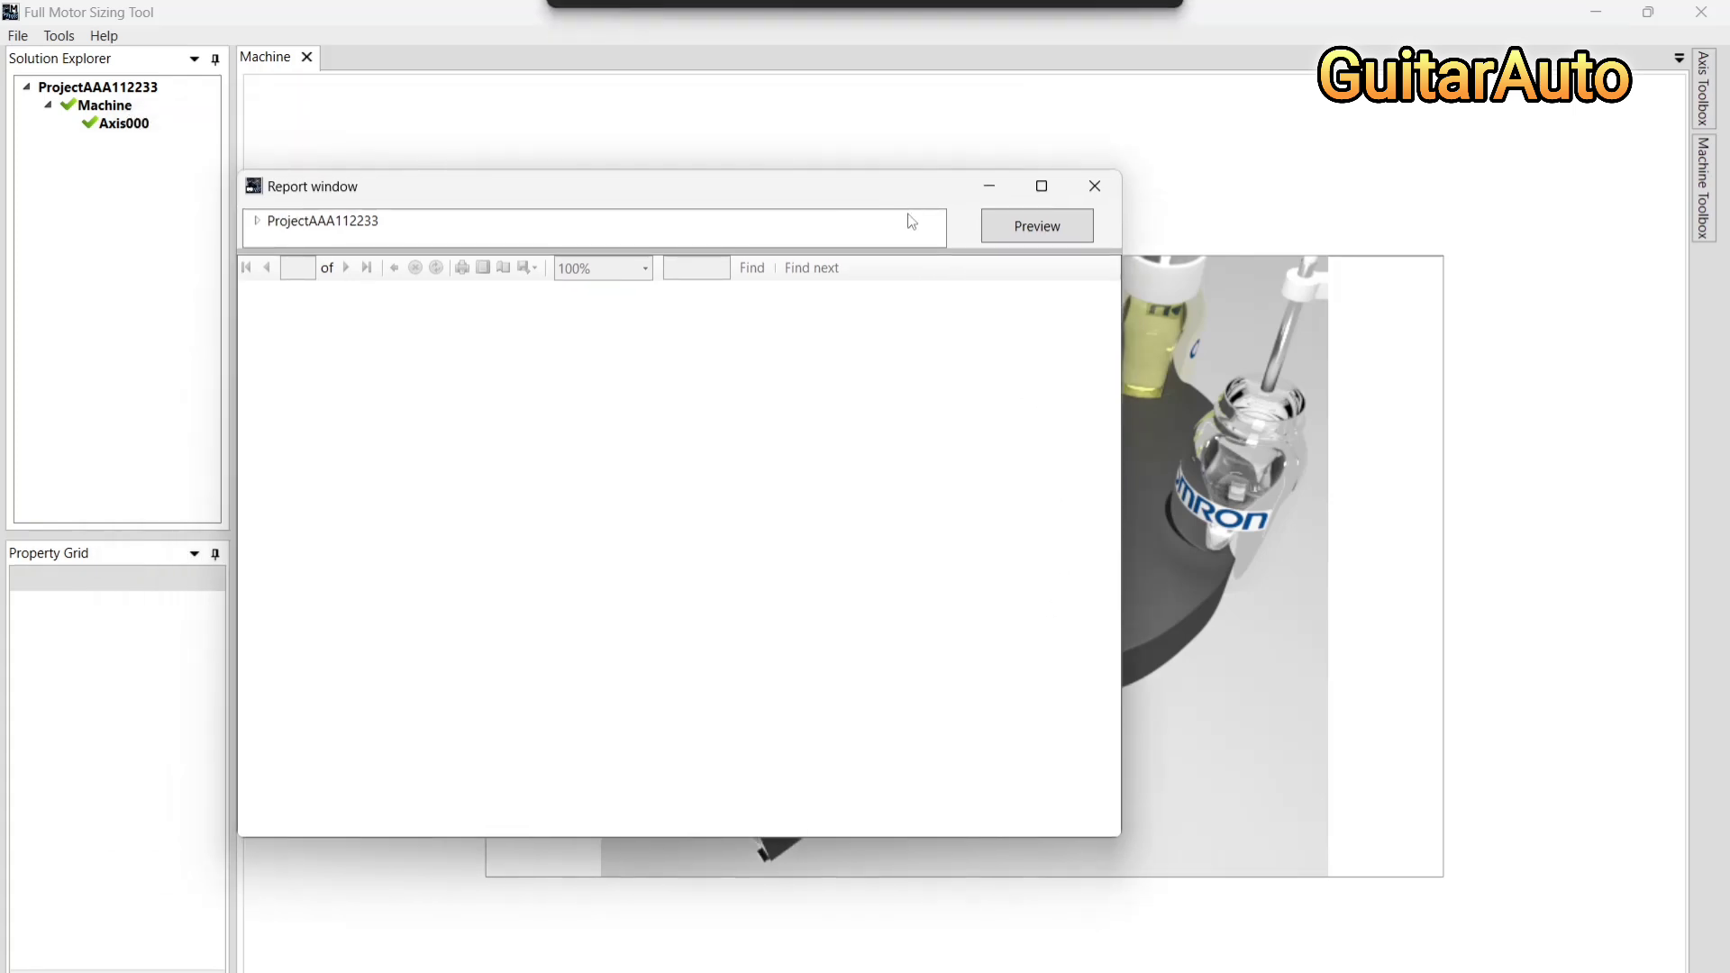
{"action": "left_click", "coordinate": [1021, 233]}
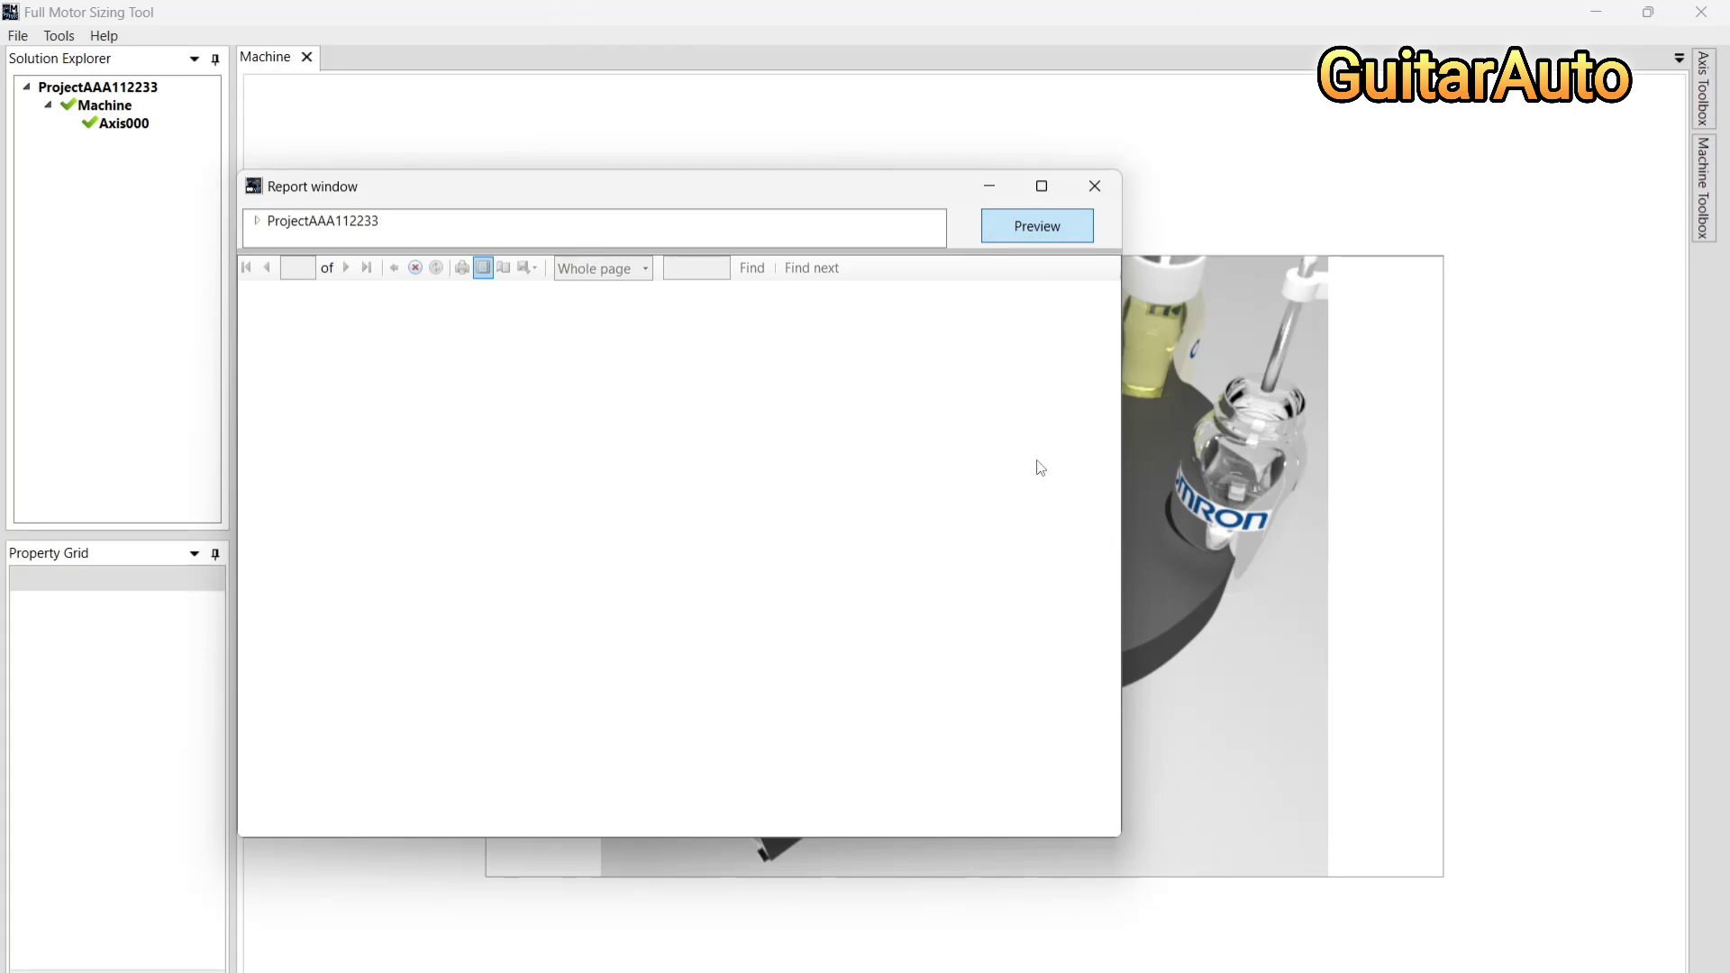
{"action": "left_click", "coordinate": [1031, 238]}
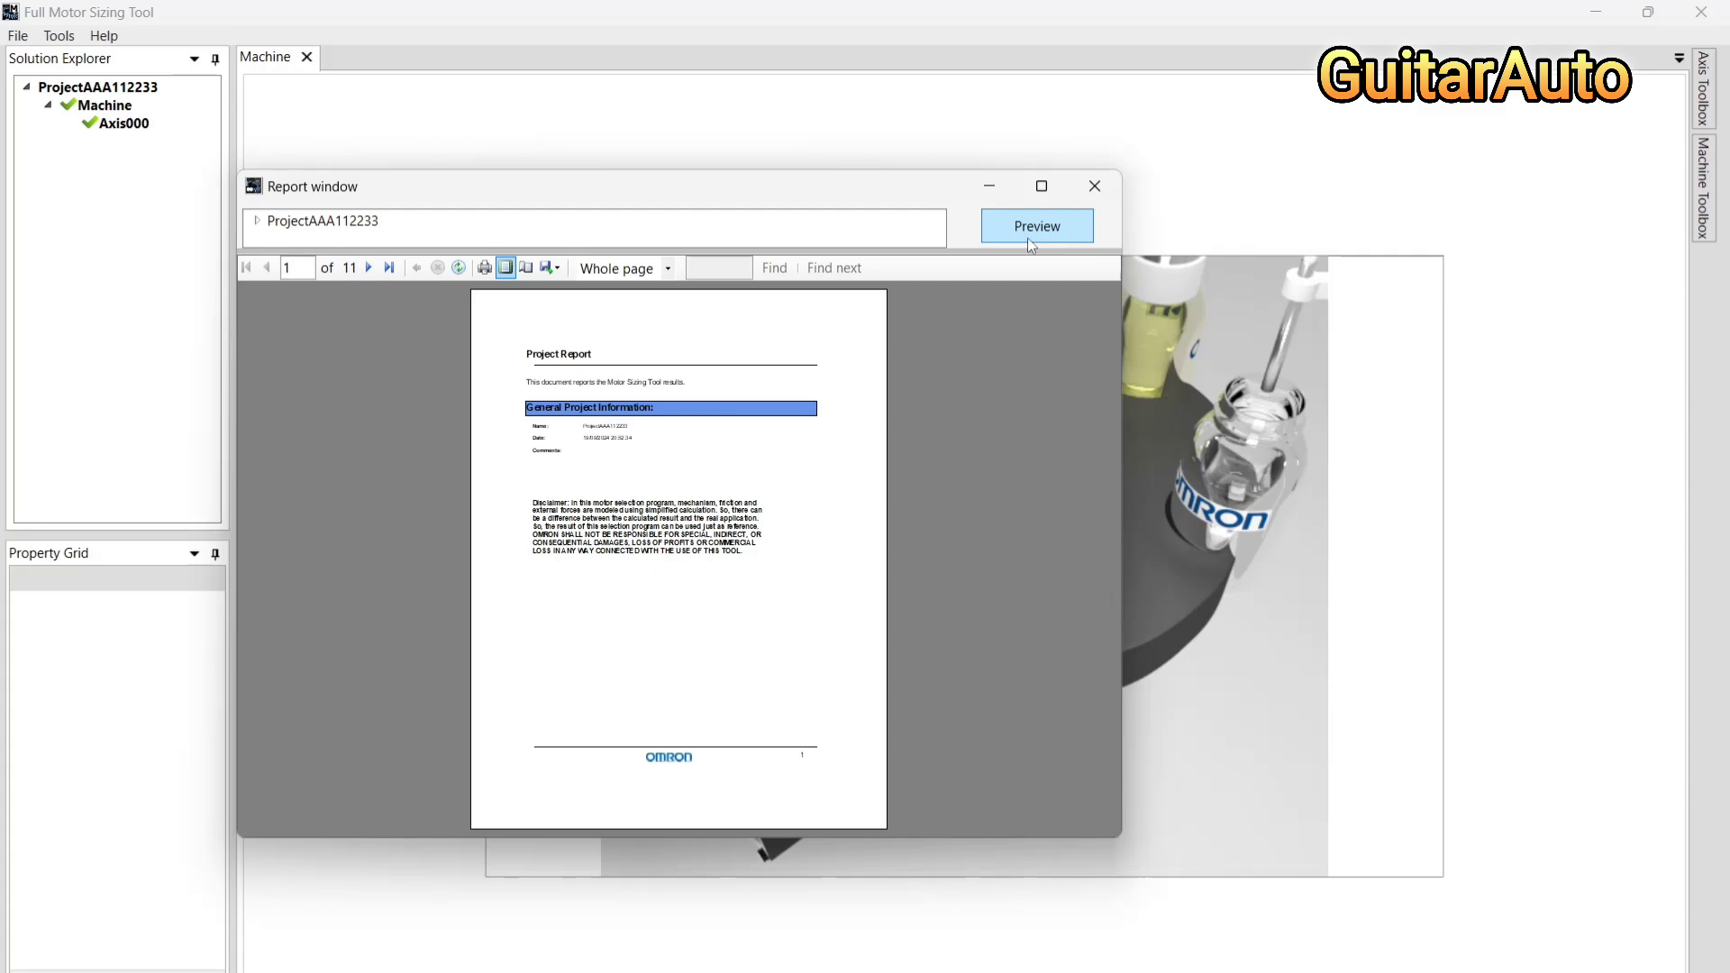
{"action": "left_click", "coordinate": [1042, 186]}
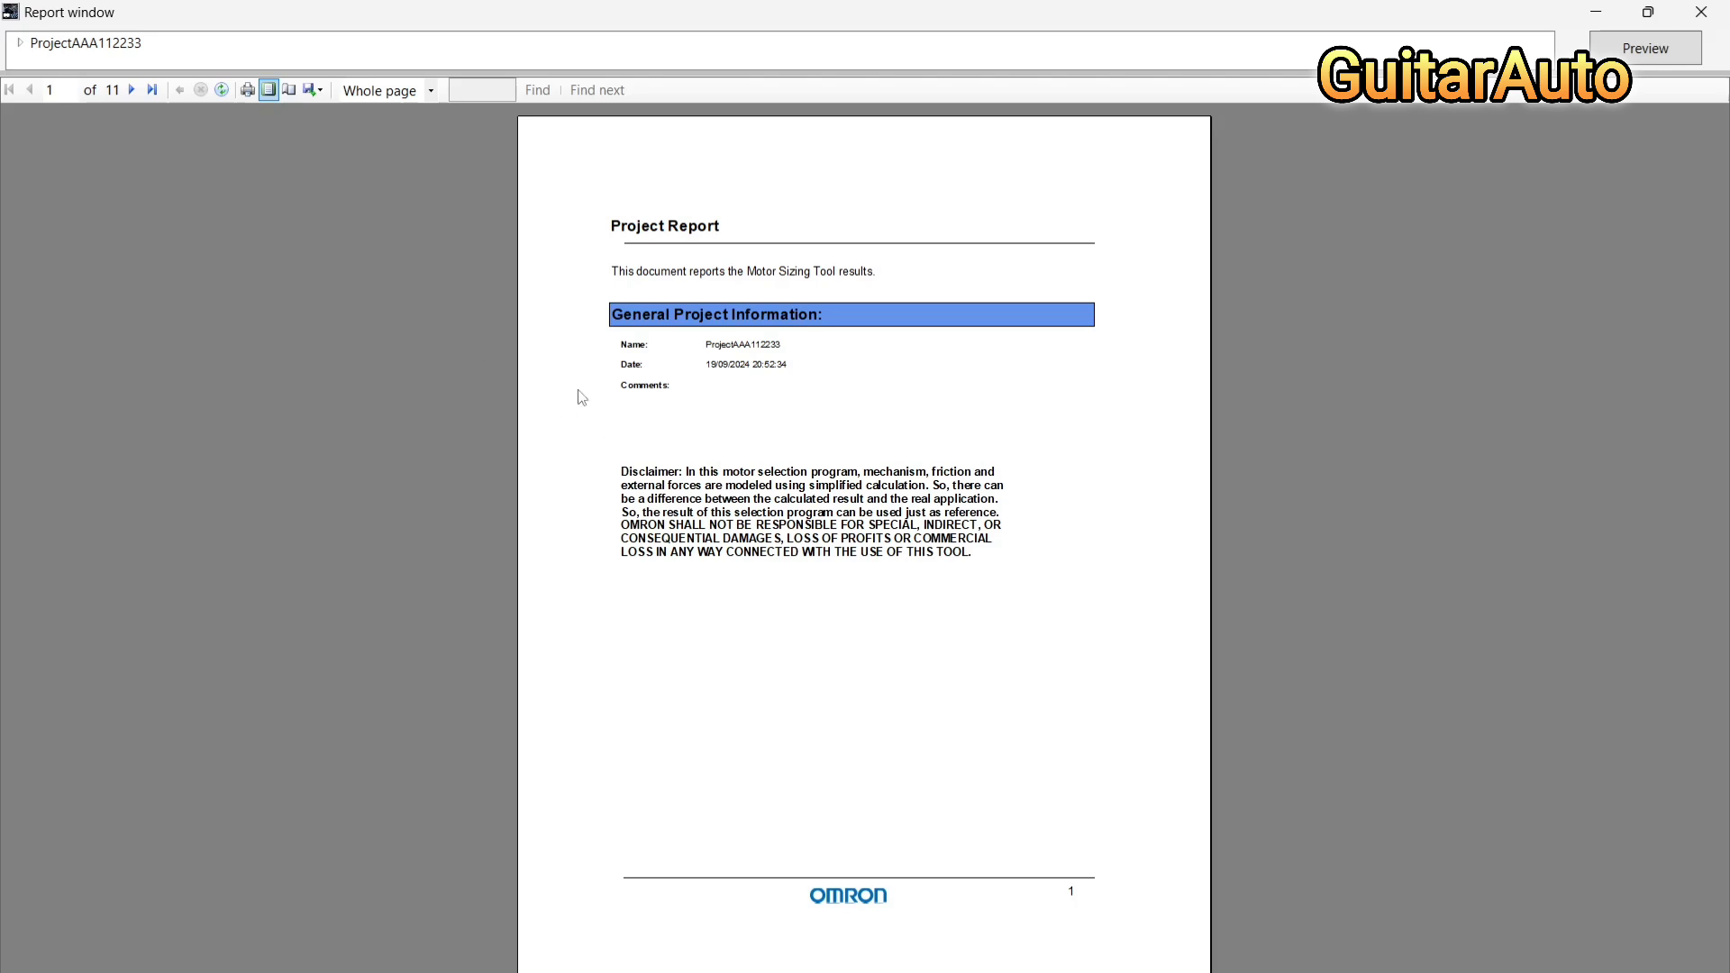
Page through the previewed project report, examining the profile graphs, load properties and motor graphs
{"action": "scroll", "coordinate": [579, 391], "scroll_direction": "down", "scroll_amount": 4}
{"action": "scroll", "coordinate": [853, 535], "scroll_direction": "down", "scroll_amount": 2}
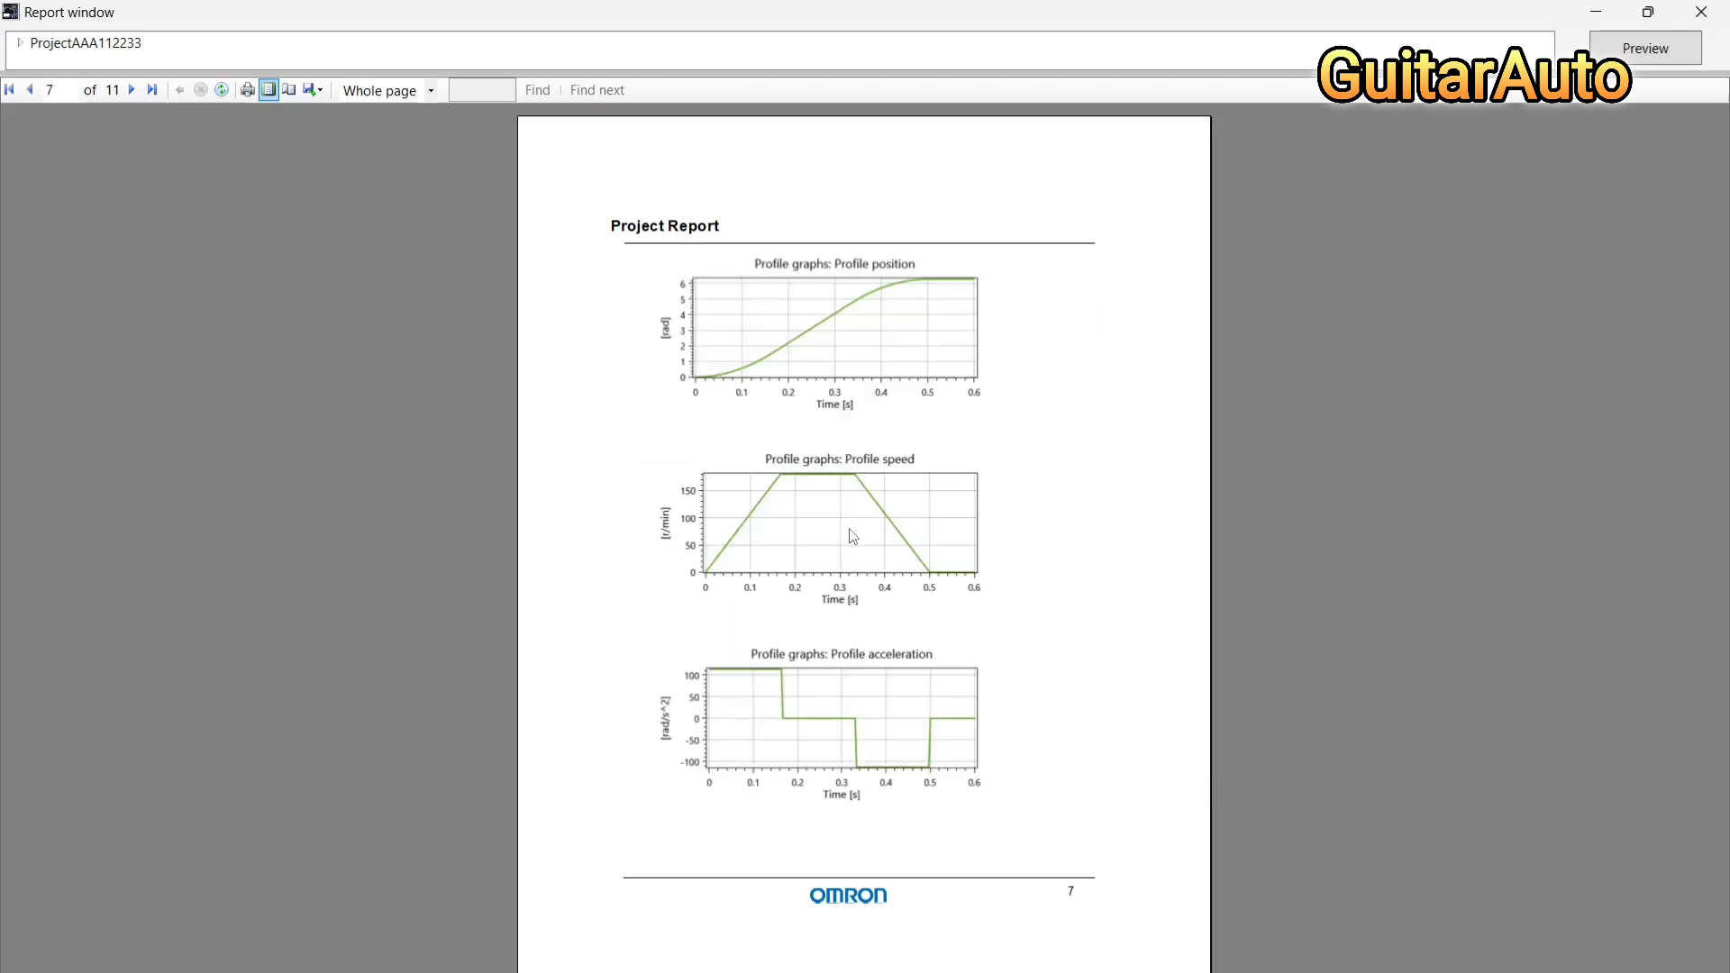
{"action": "scroll", "coordinate": [785, 541], "scroll_direction": "down", "scroll_amount": 1}
{"action": "scroll", "coordinate": [800, 568], "scroll_direction": "down", "scroll_amount": 3}
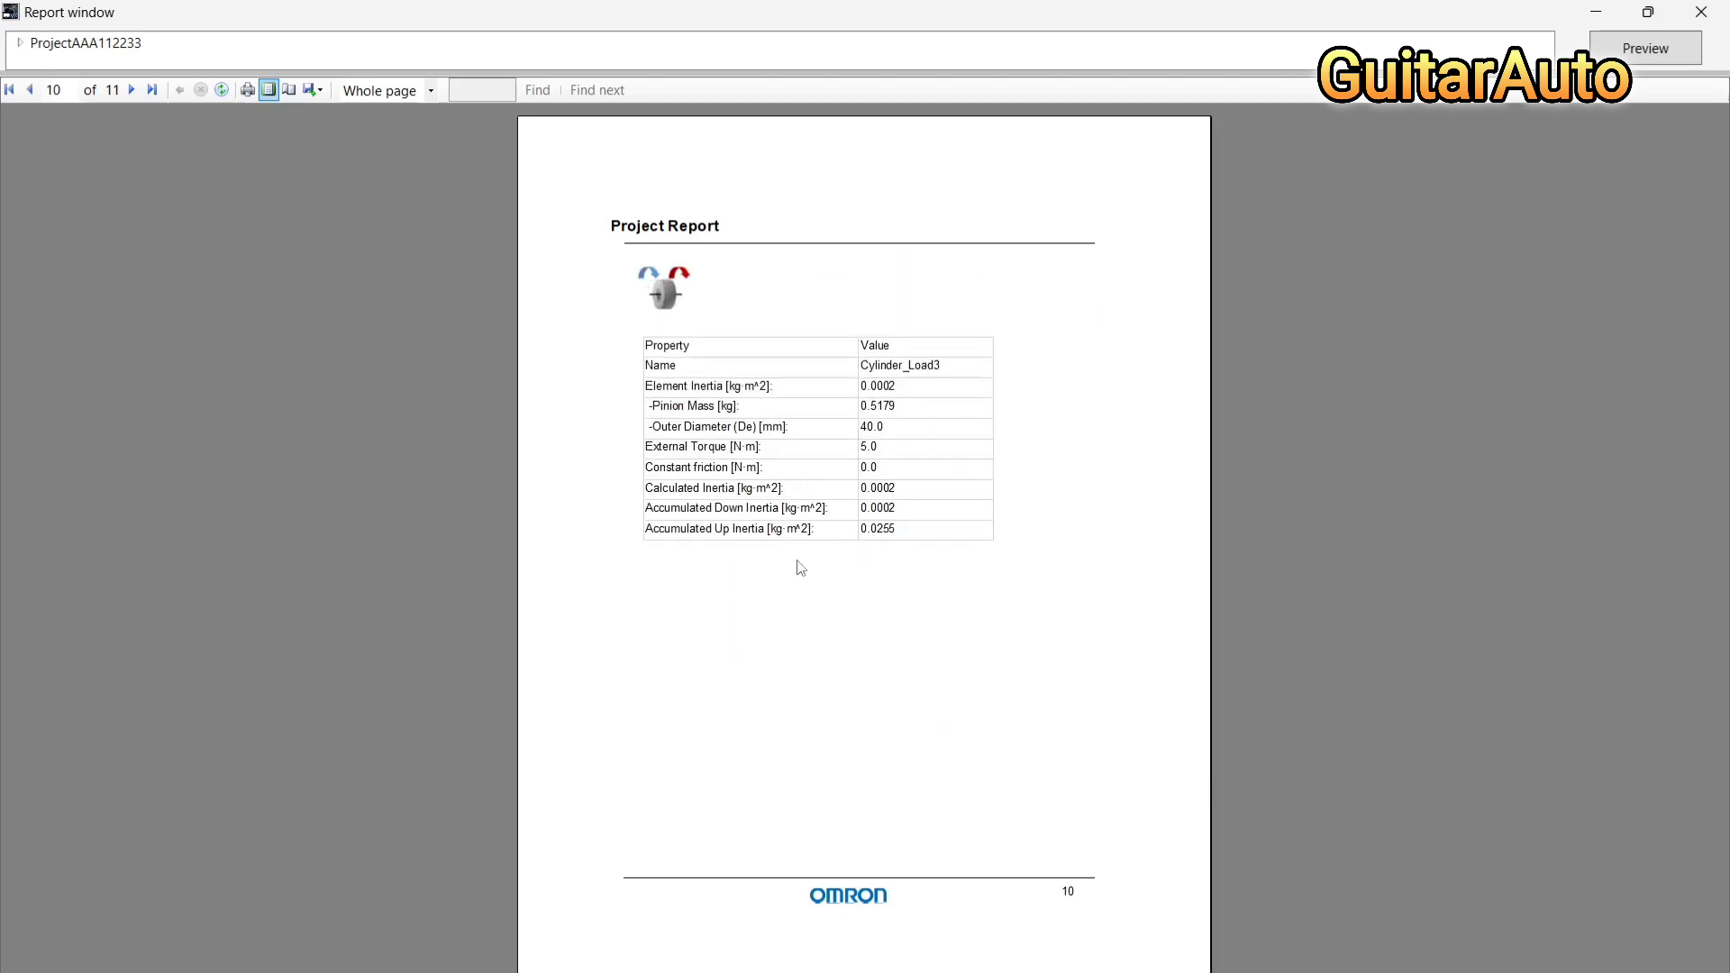
{"action": "scroll", "coordinate": [801, 568], "scroll_direction": "up", "scroll_amount": 1}
{"action": "scroll", "coordinate": [800, 568], "scroll_direction": "down", "scroll_amount": 1}
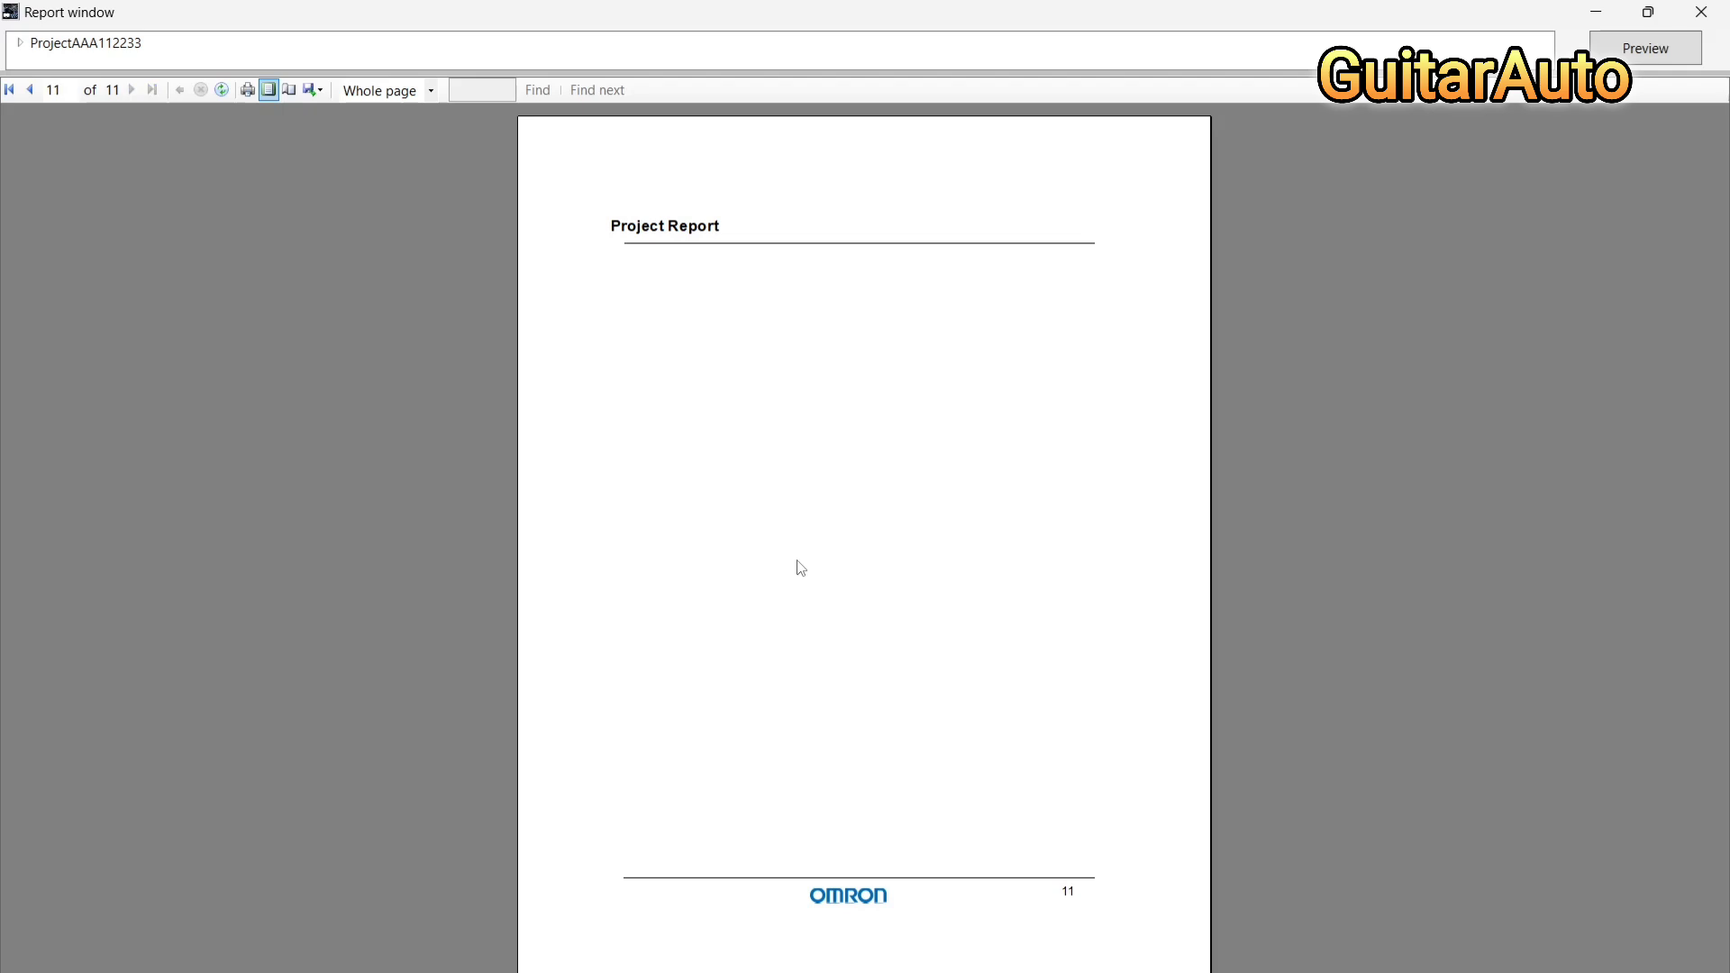
{"action": "scroll", "coordinate": [800, 568], "scroll_direction": "up", "scroll_amount": 5}
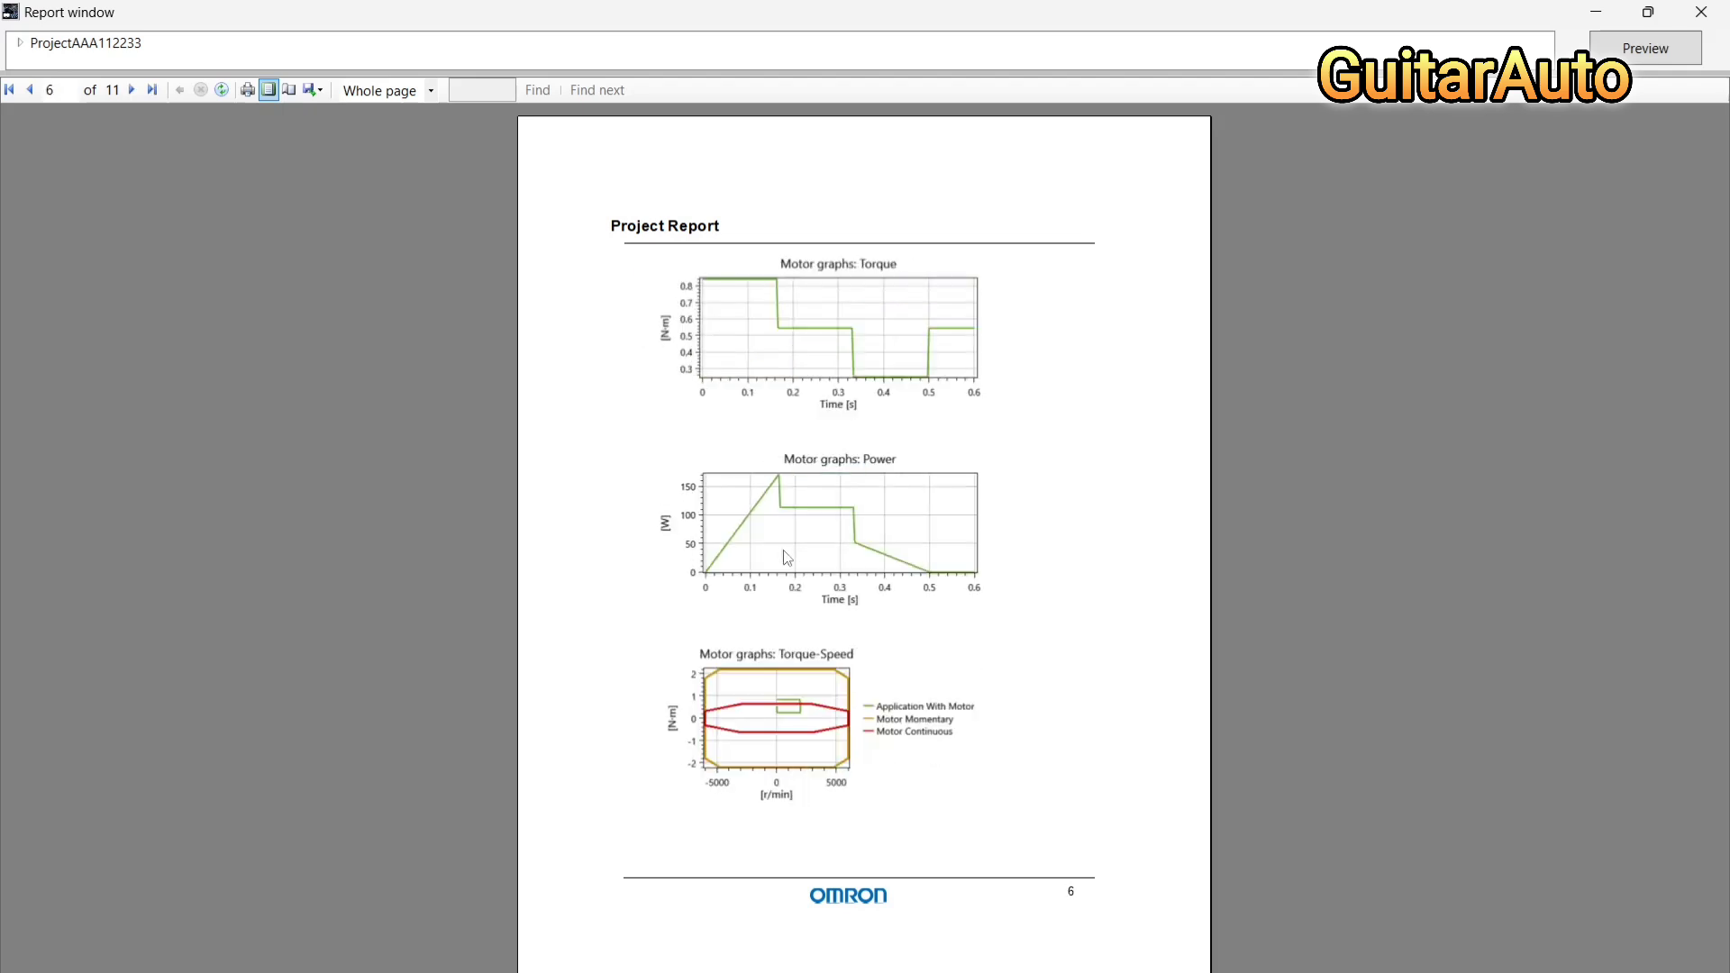
Export the report as a PDF named ProjectReportM_AABB to the Downloads folder
{"action": "left_click", "coordinate": [318, 90]}
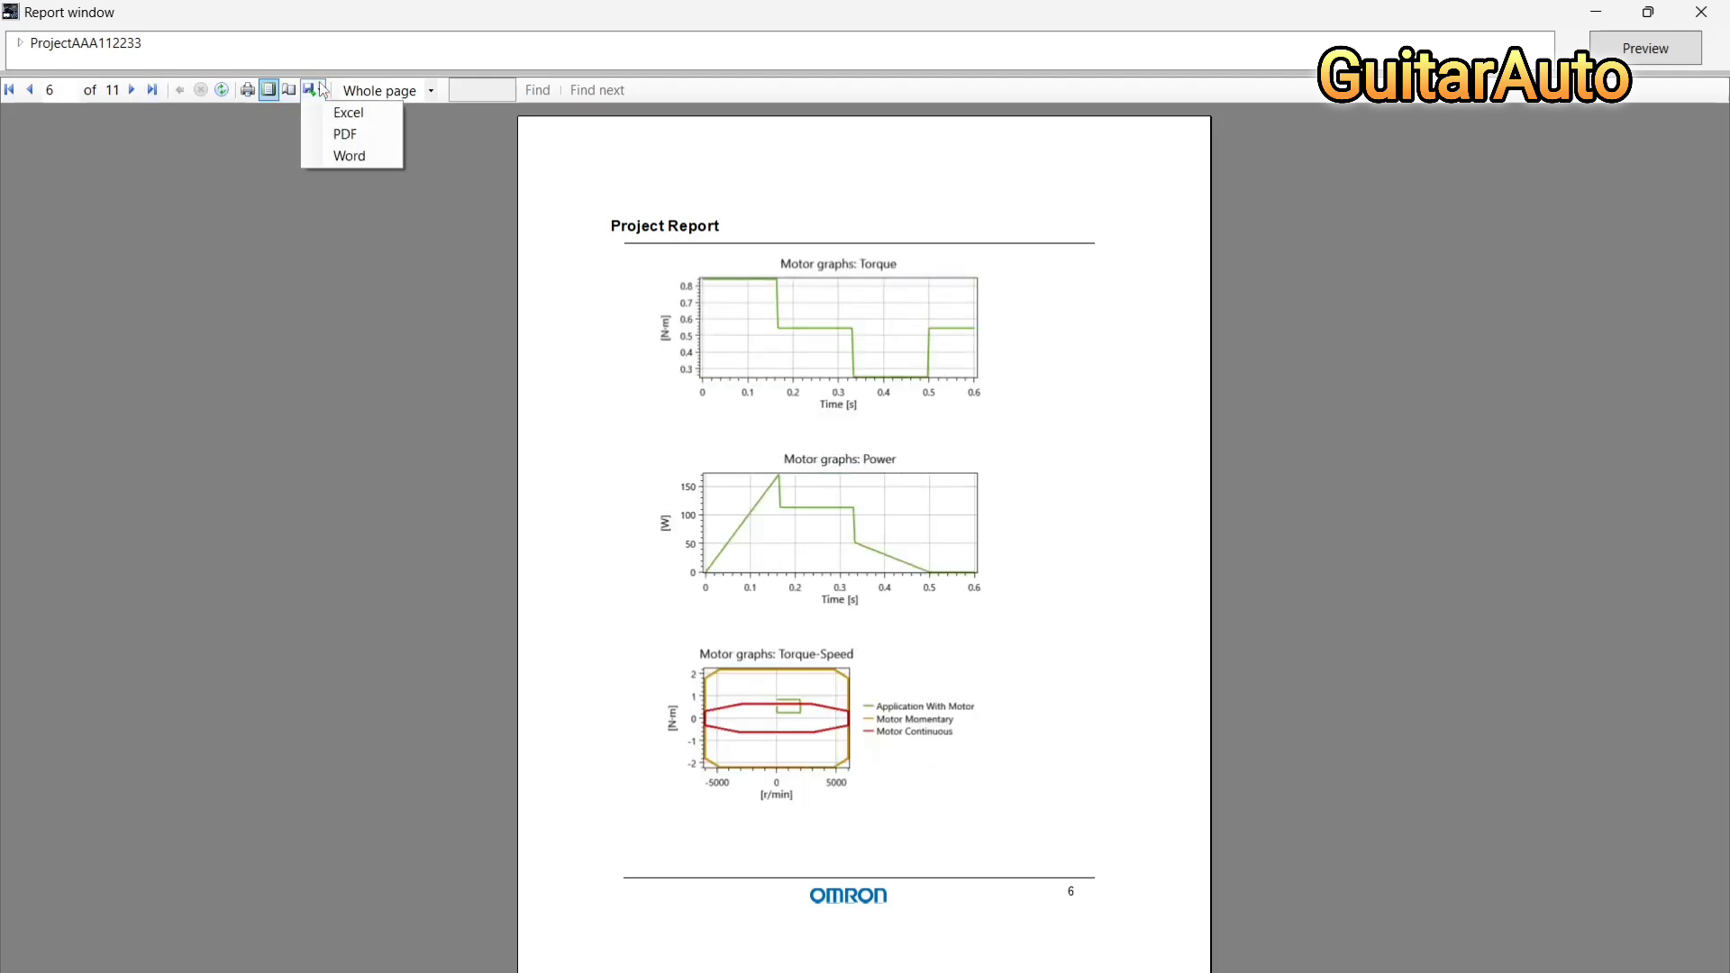
{"action": "left_click", "coordinate": [365, 140]}
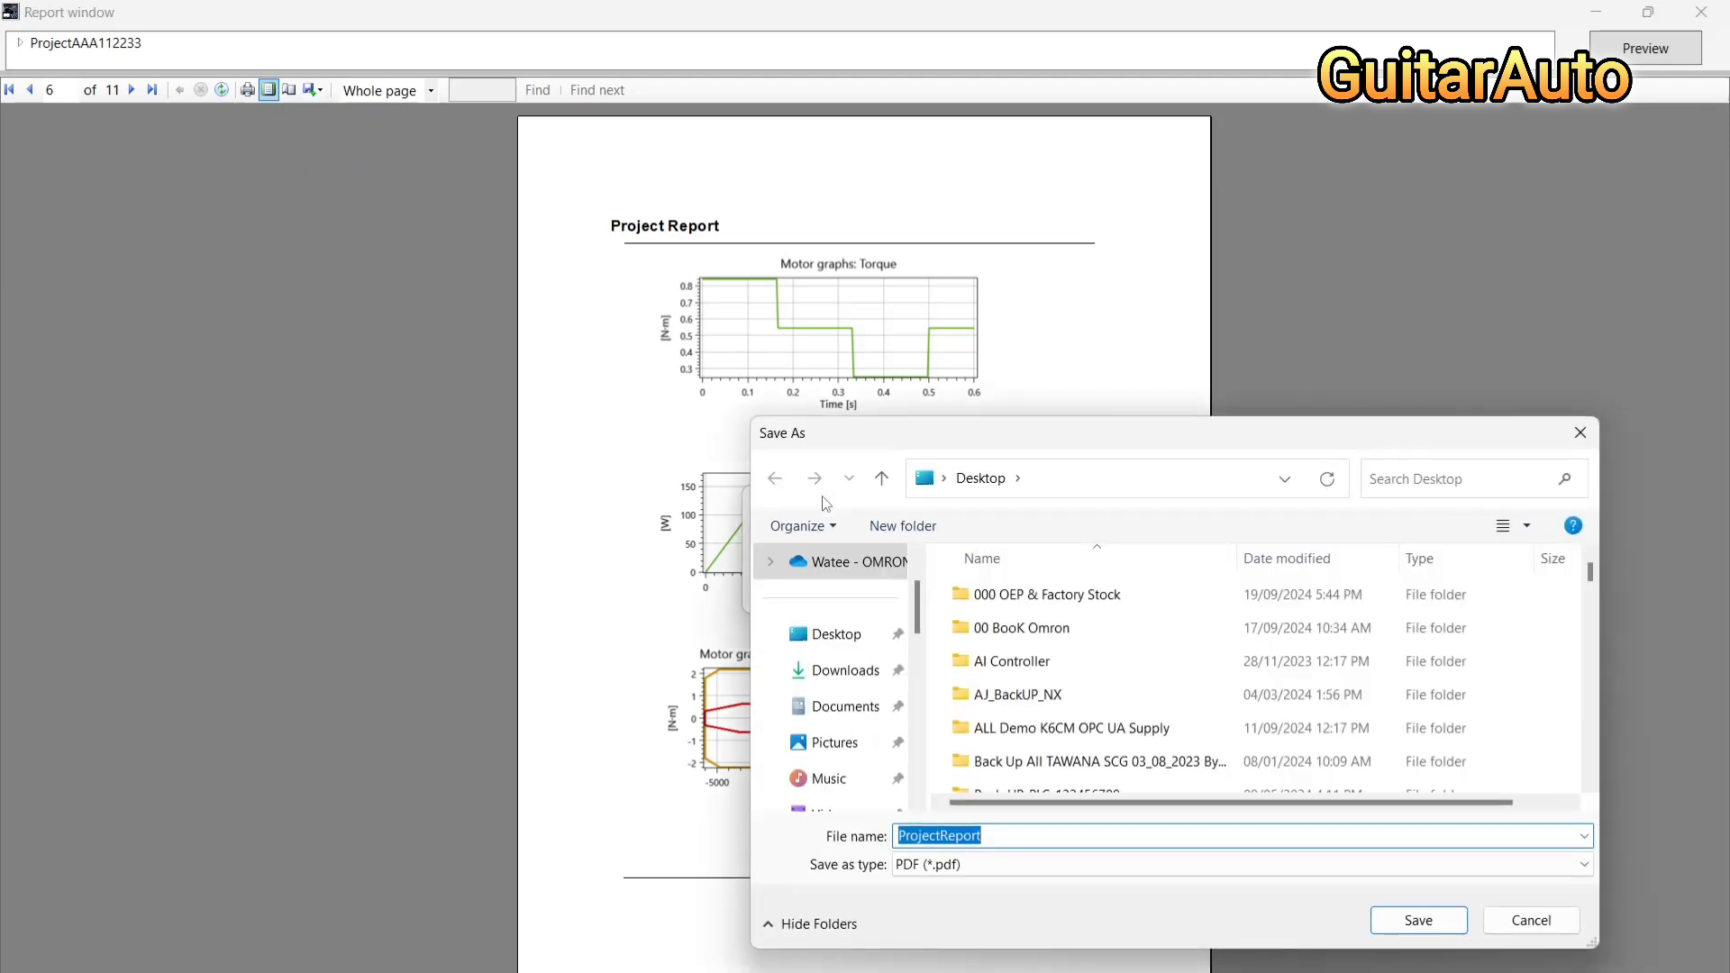
{"action": "left_click", "coordinate": [834, 636]}
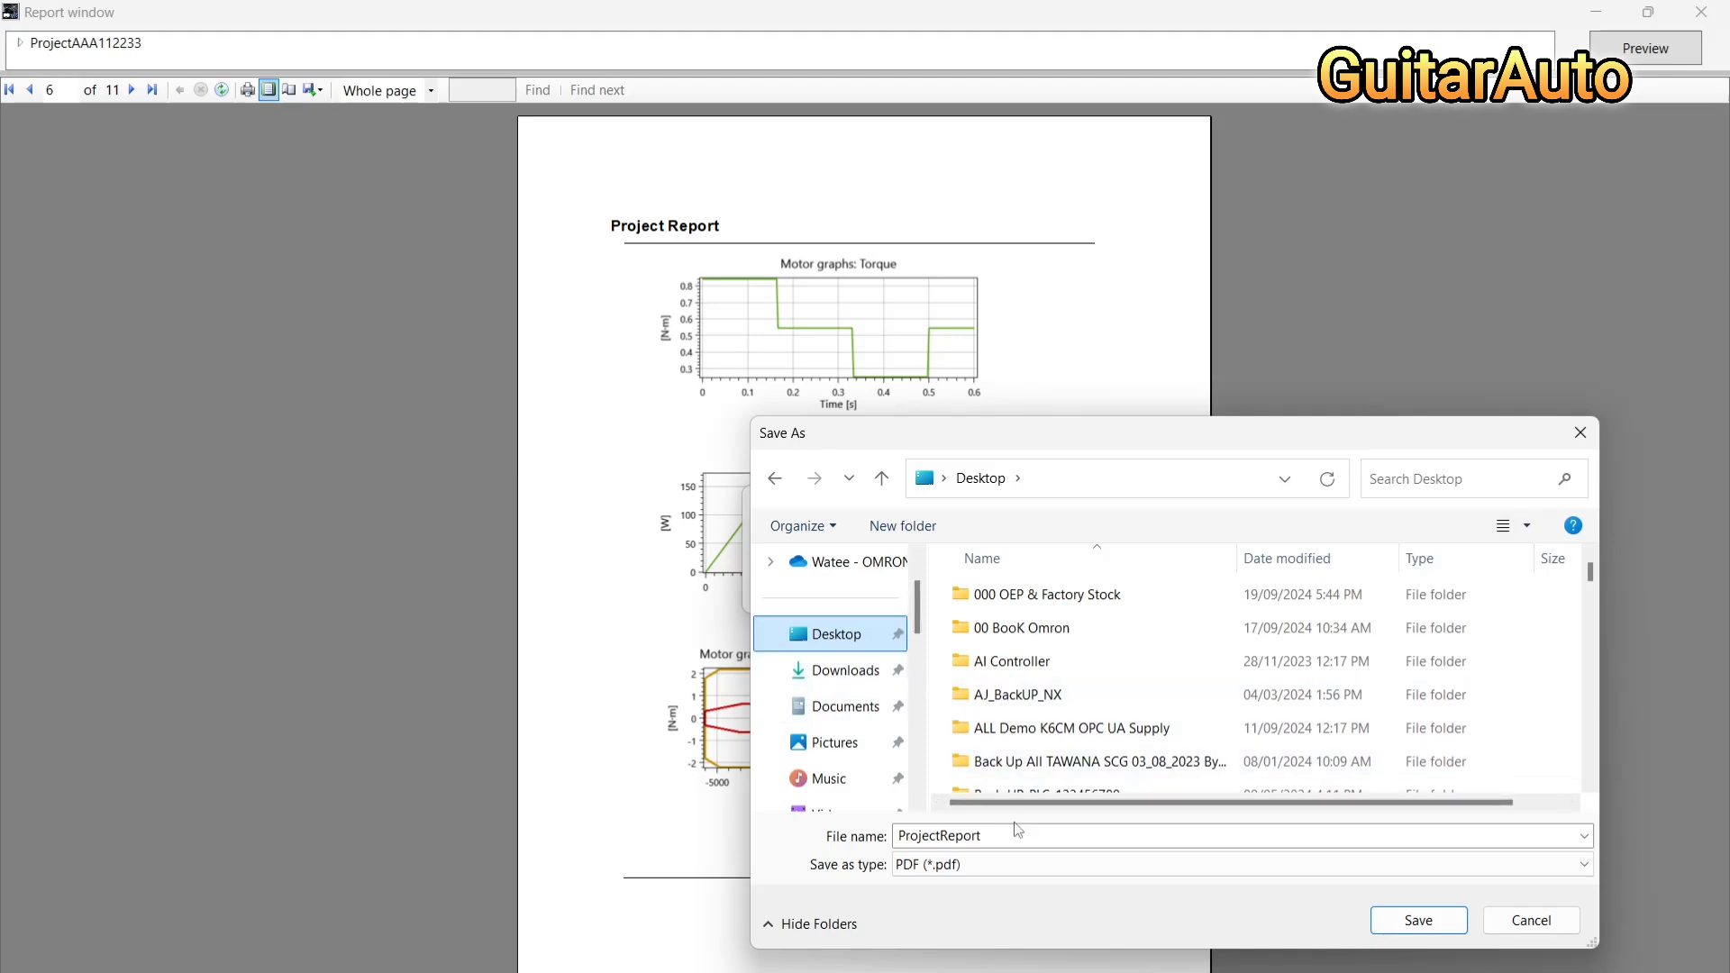
{"action": "left_click", "coordinate": [834, 672]}
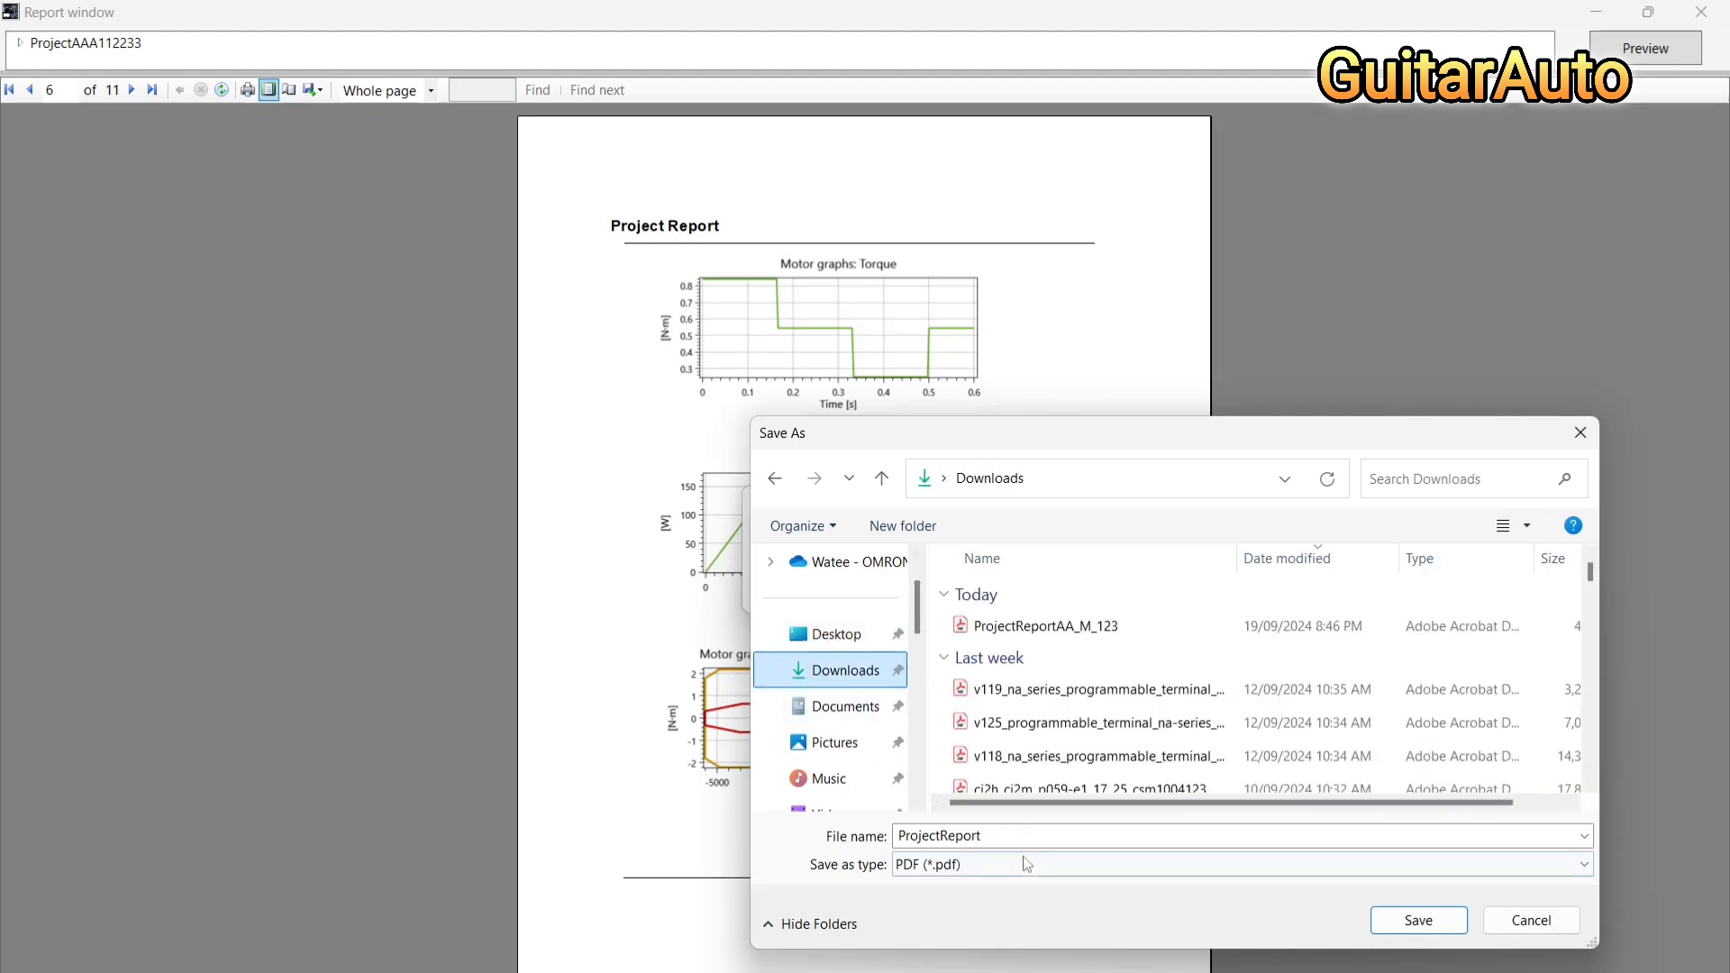
{"action": "double_click", "coordinate": [1026, 841]}
{"action": "left_click", "coordinate": [1022, 837]}
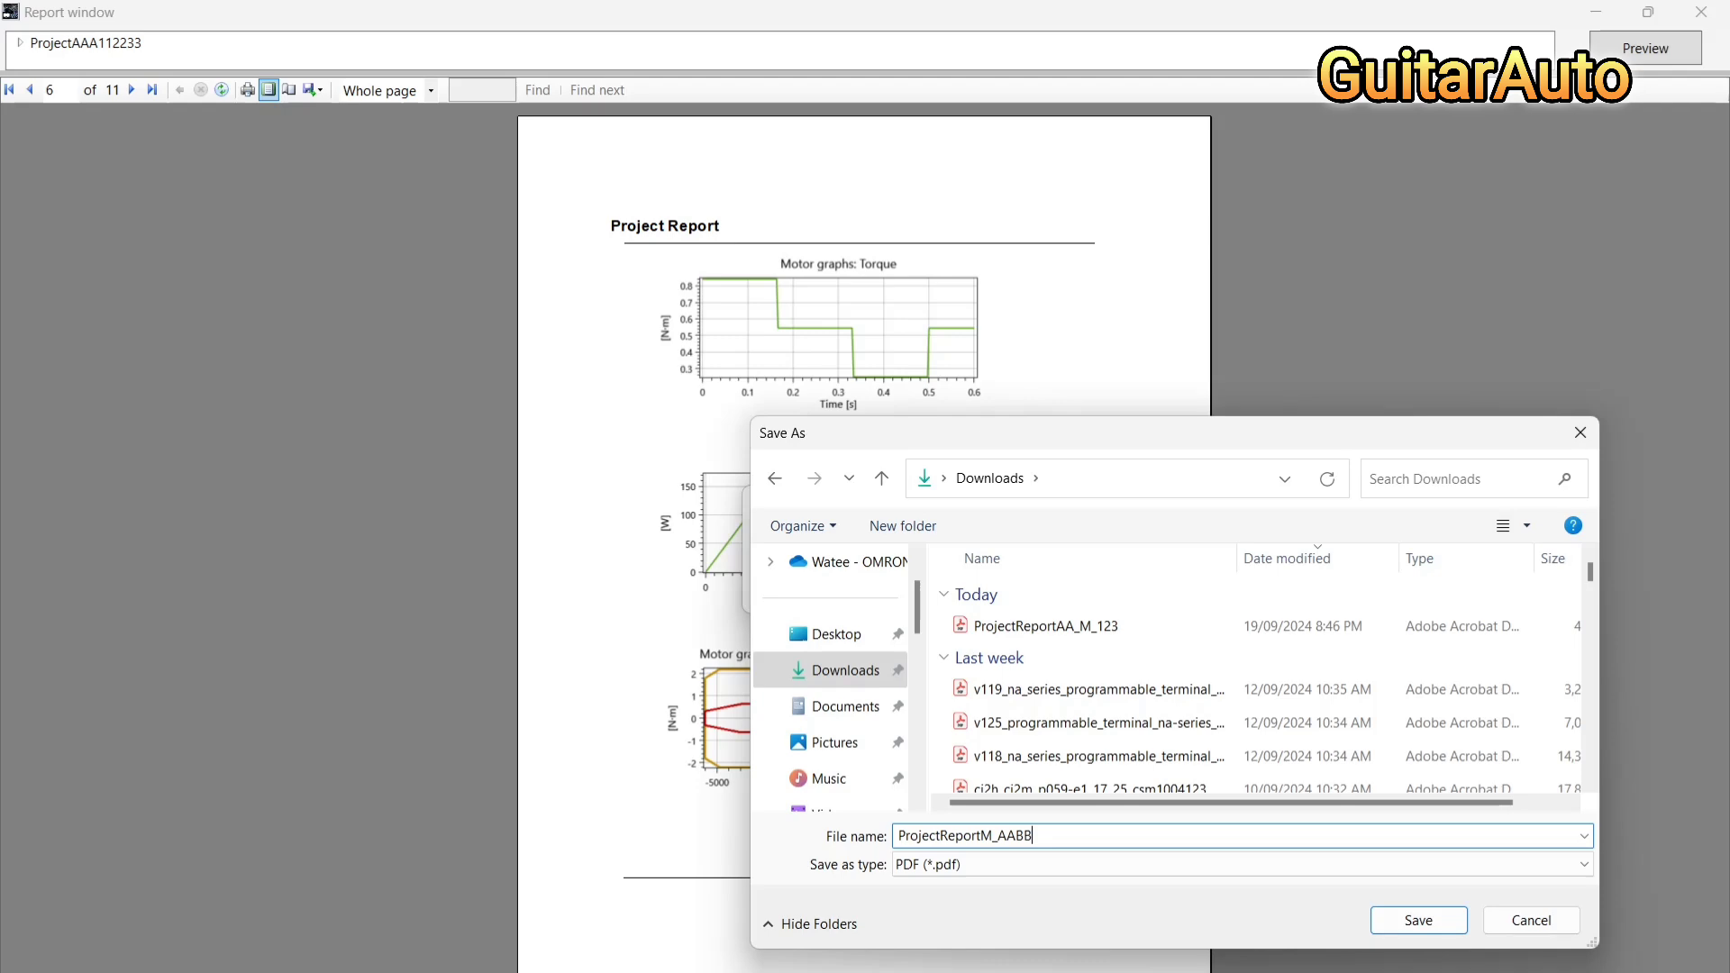
{"action": "left_click", "coordinate": [844, 678]}
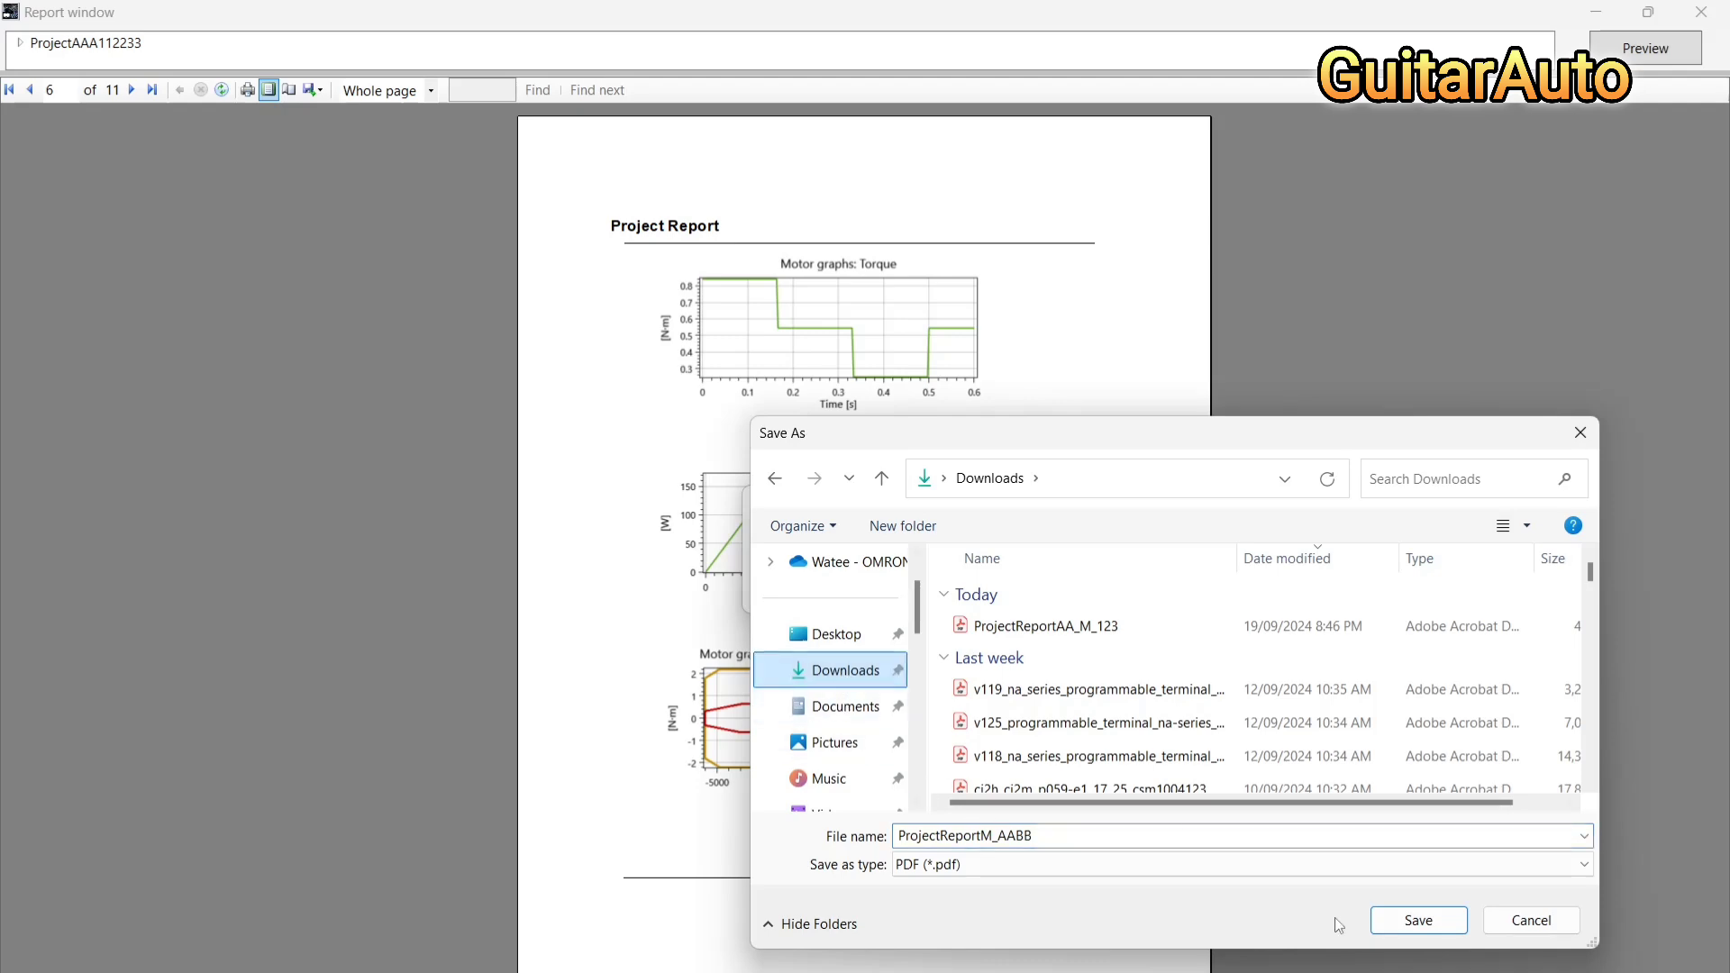
{"action": "left_click", "coordinate": [1373, 912]}
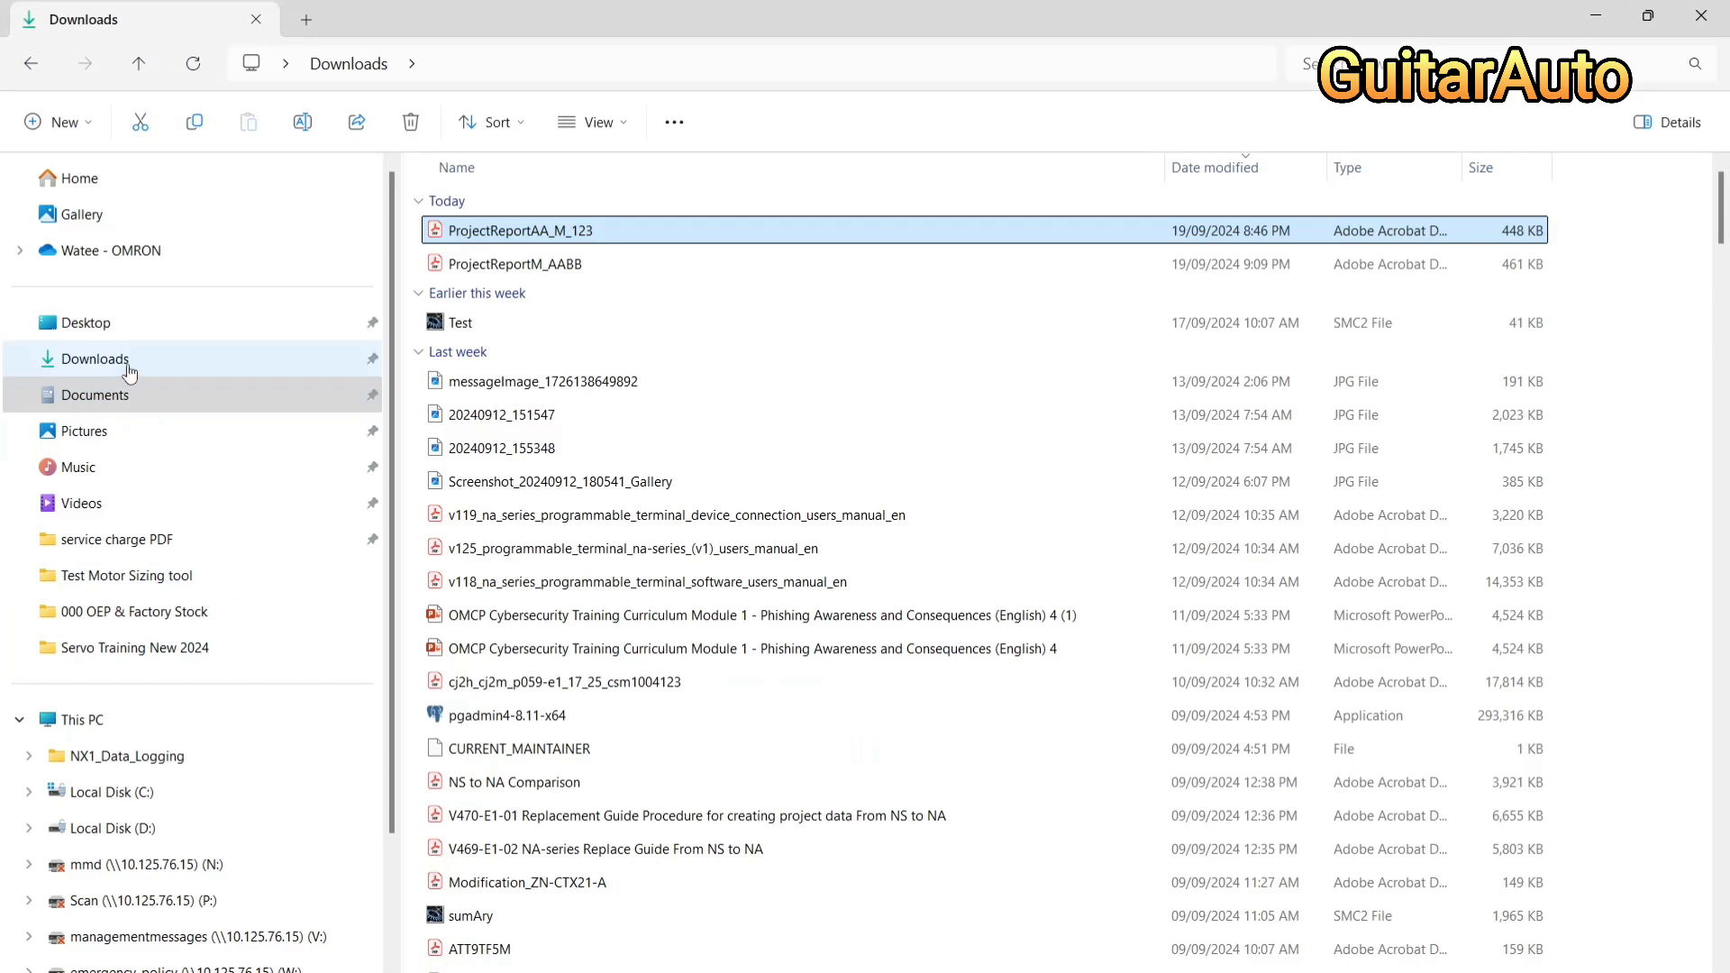
Open the exported ProjectReportM_AABB PDF from Downloads in Acrobat and read the controller data and machine part list
{"action": "left_click", "coordinate": [586, 237]}
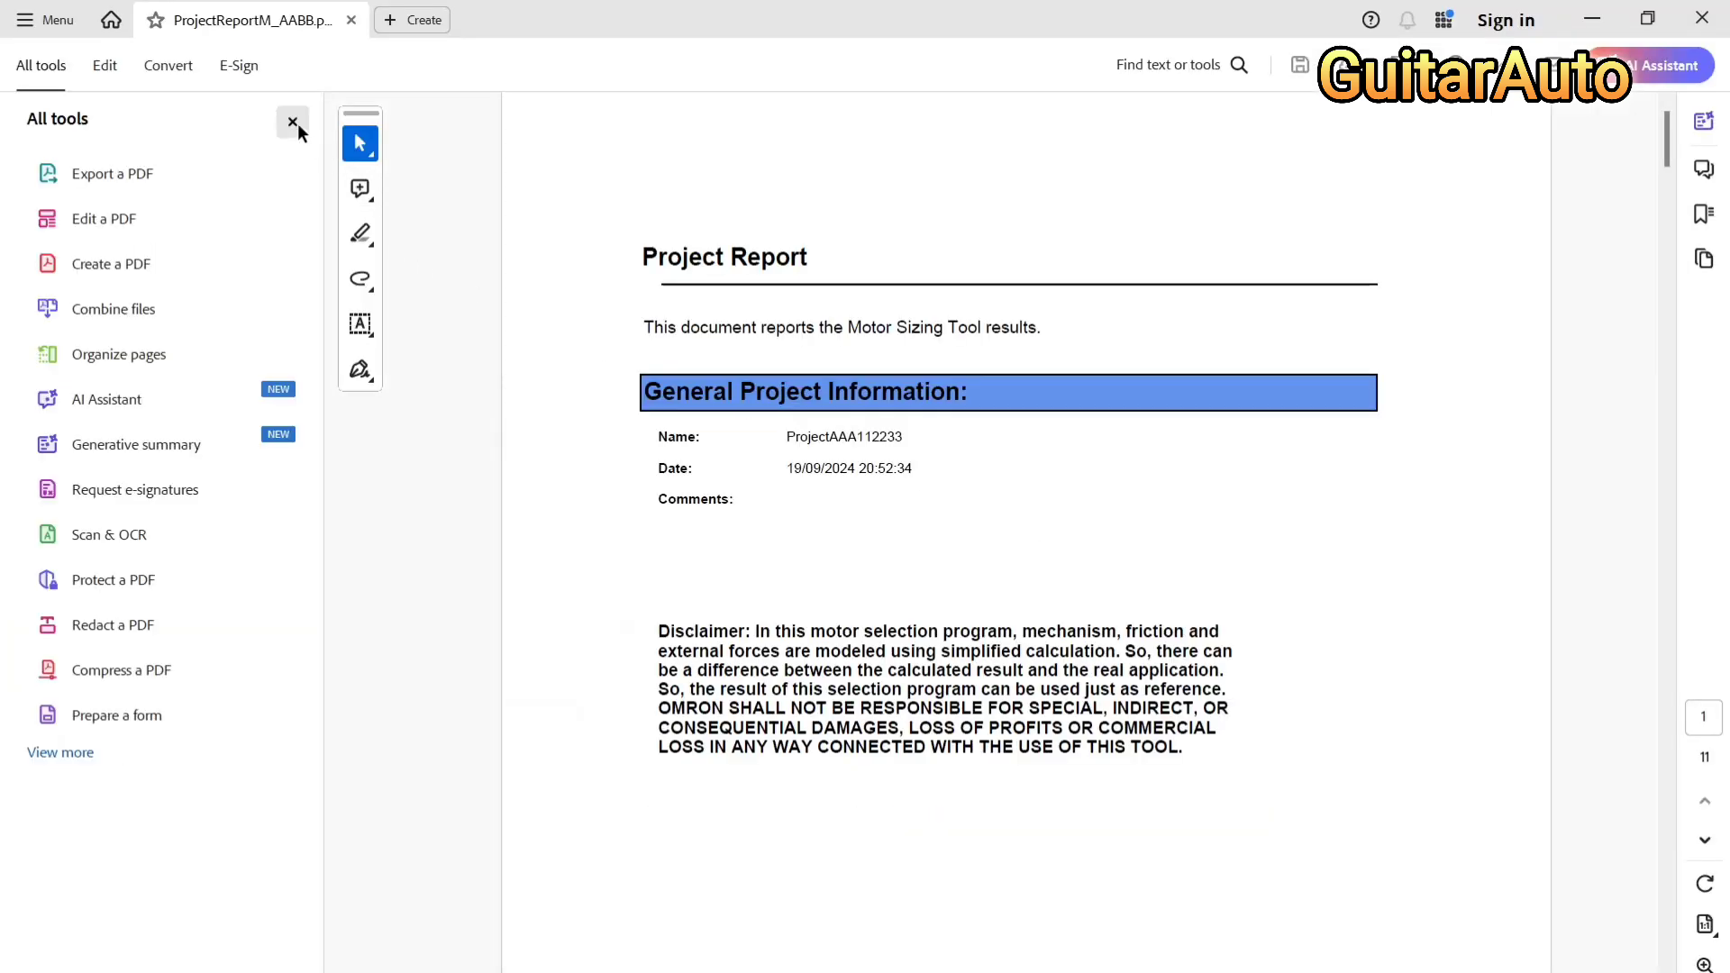
{"action": "left_click", "coordinate": [293, 122]}
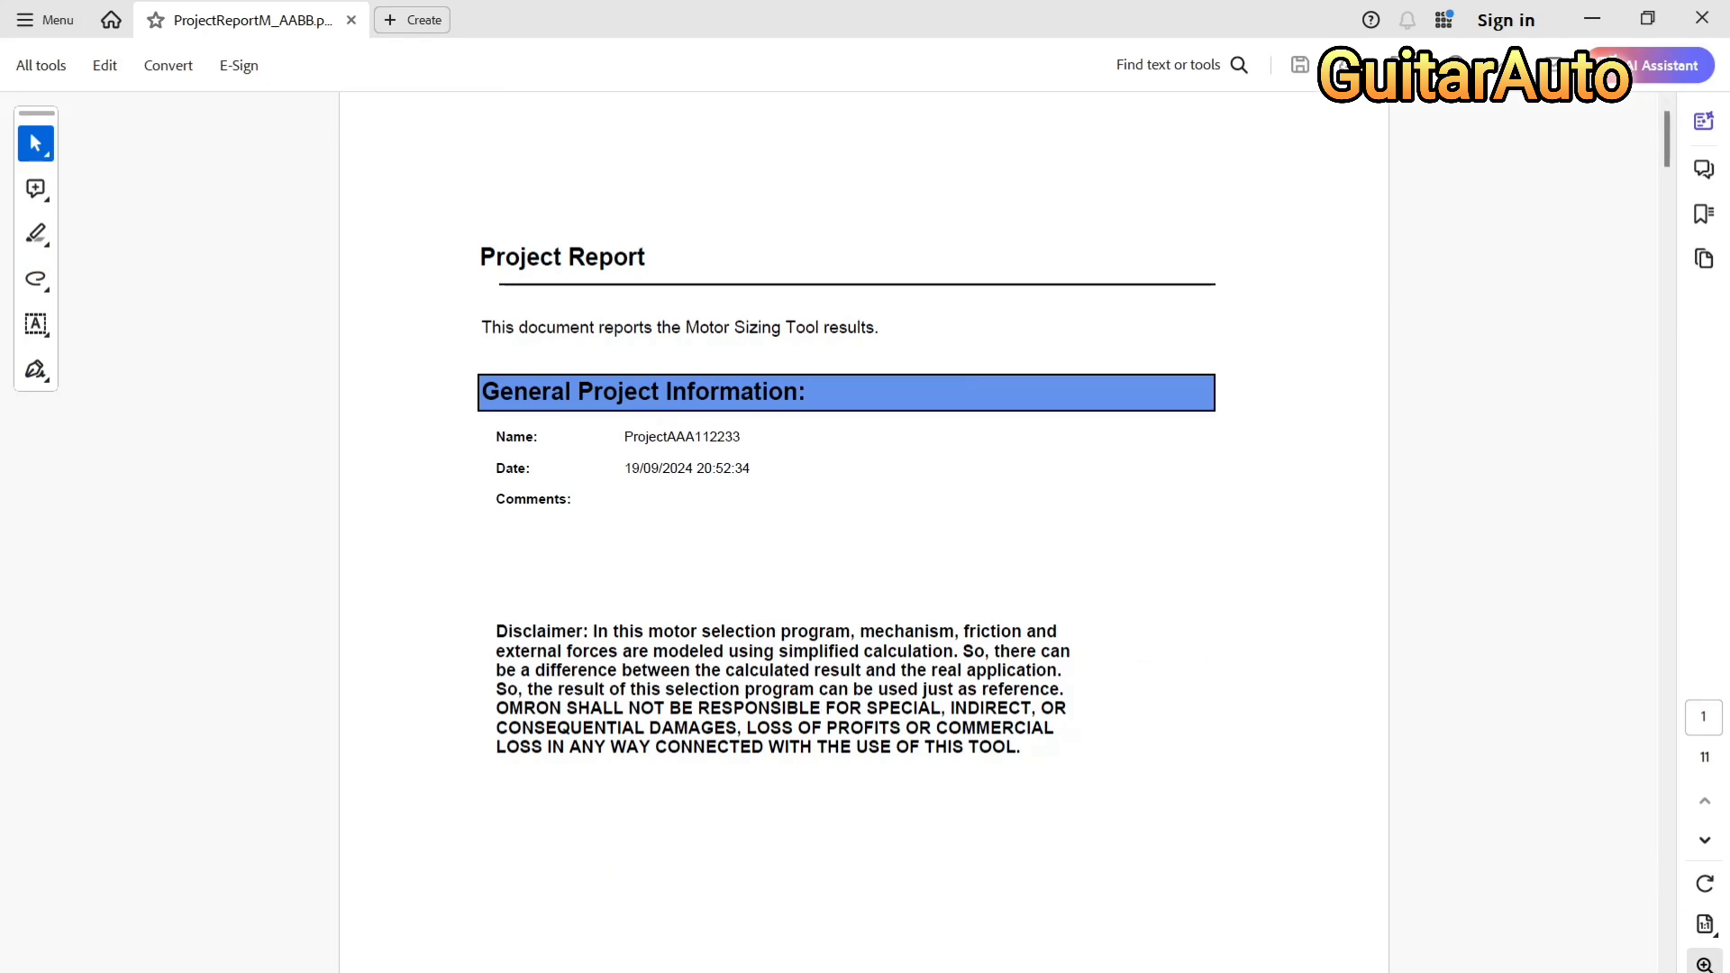
{"action": "scroll", "coordinate": [1532, 910], "scroll_direction": "up", "scroll_amount": 2}
{"action": "scroll", "coordinate": [918, 672], "scroll_direction": "down", "scroll_amount": 8}
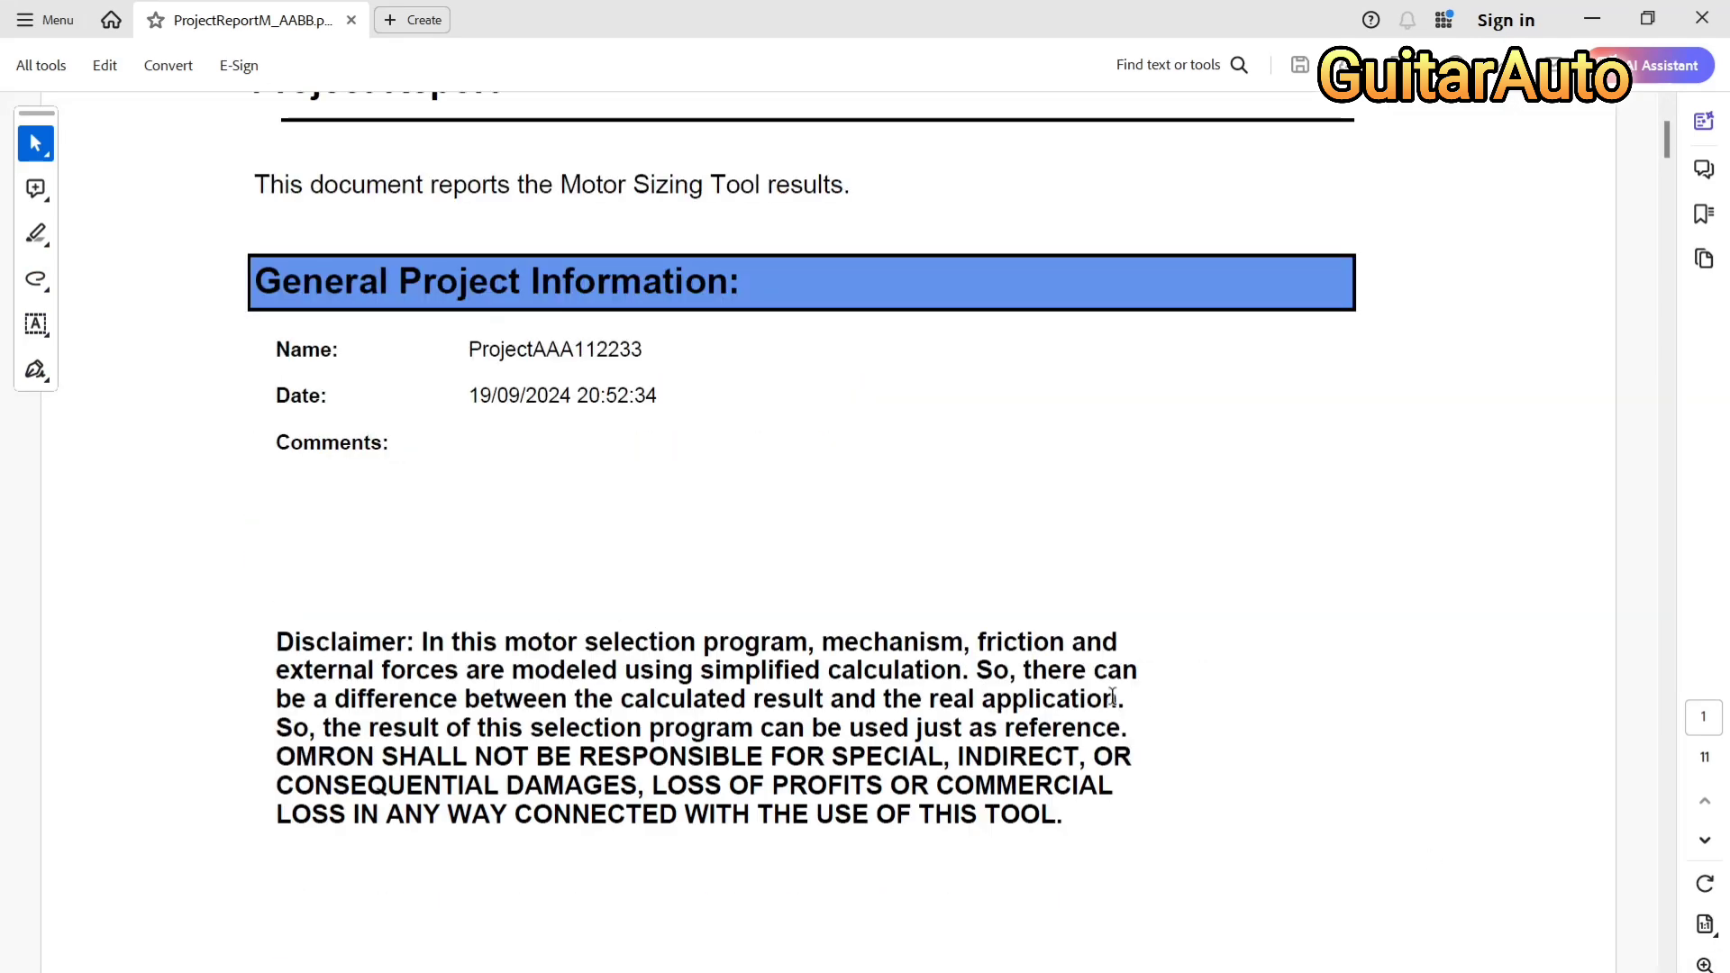
{"action": "scroll", "coordinate": [1237, 717], "scroll_direction": "down", "scroll_amount": 13}
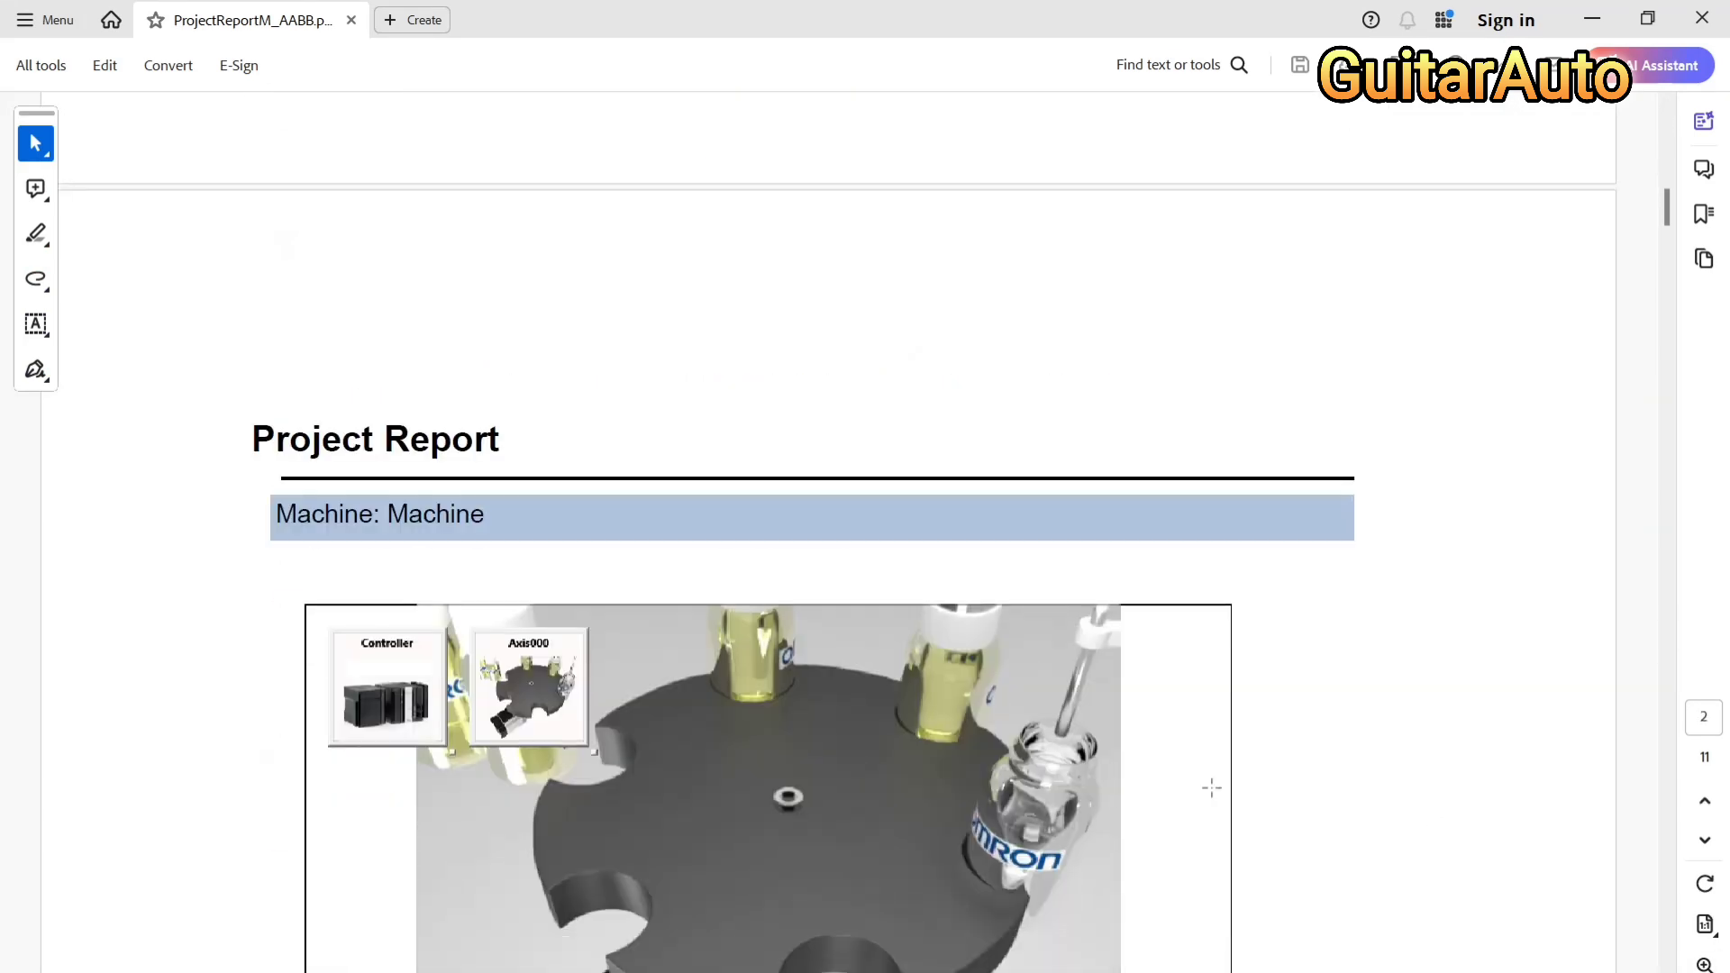
{"action": "scroll", "coordinate": [1200, 814], "scroll_direction": "down", "scroll_amount": 1}
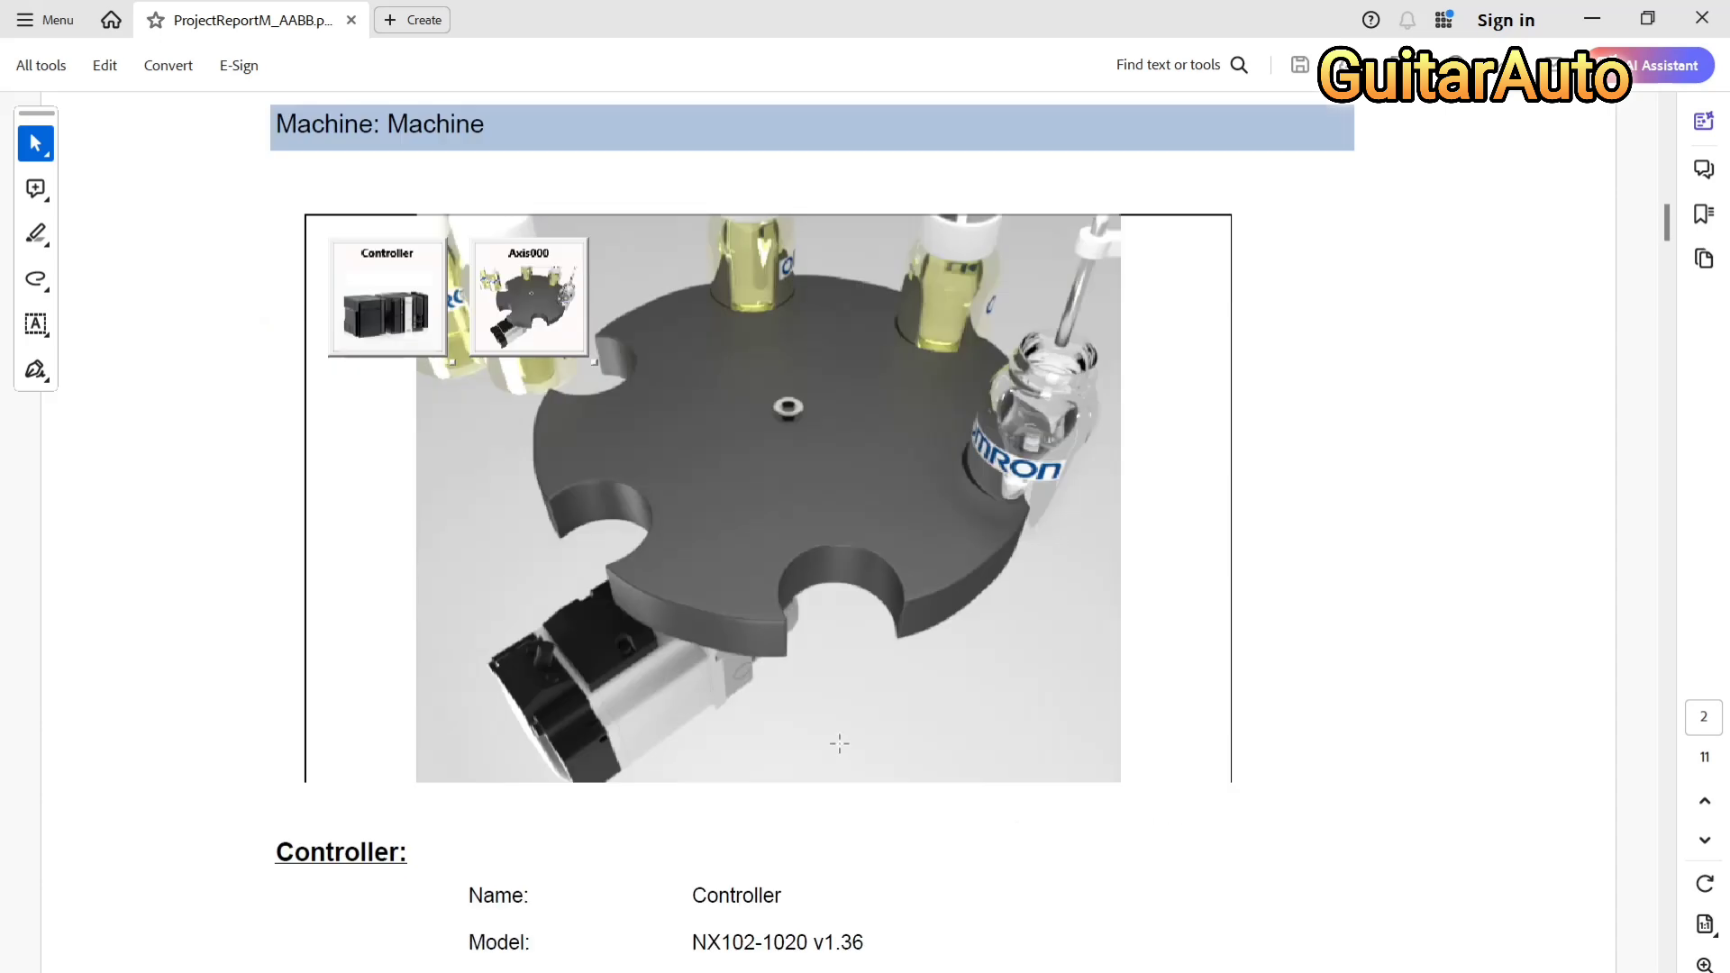
{"action": "scroll", "coordinate": [1065, 608], "scroll_direction": "down", "scroll_amount": 5}
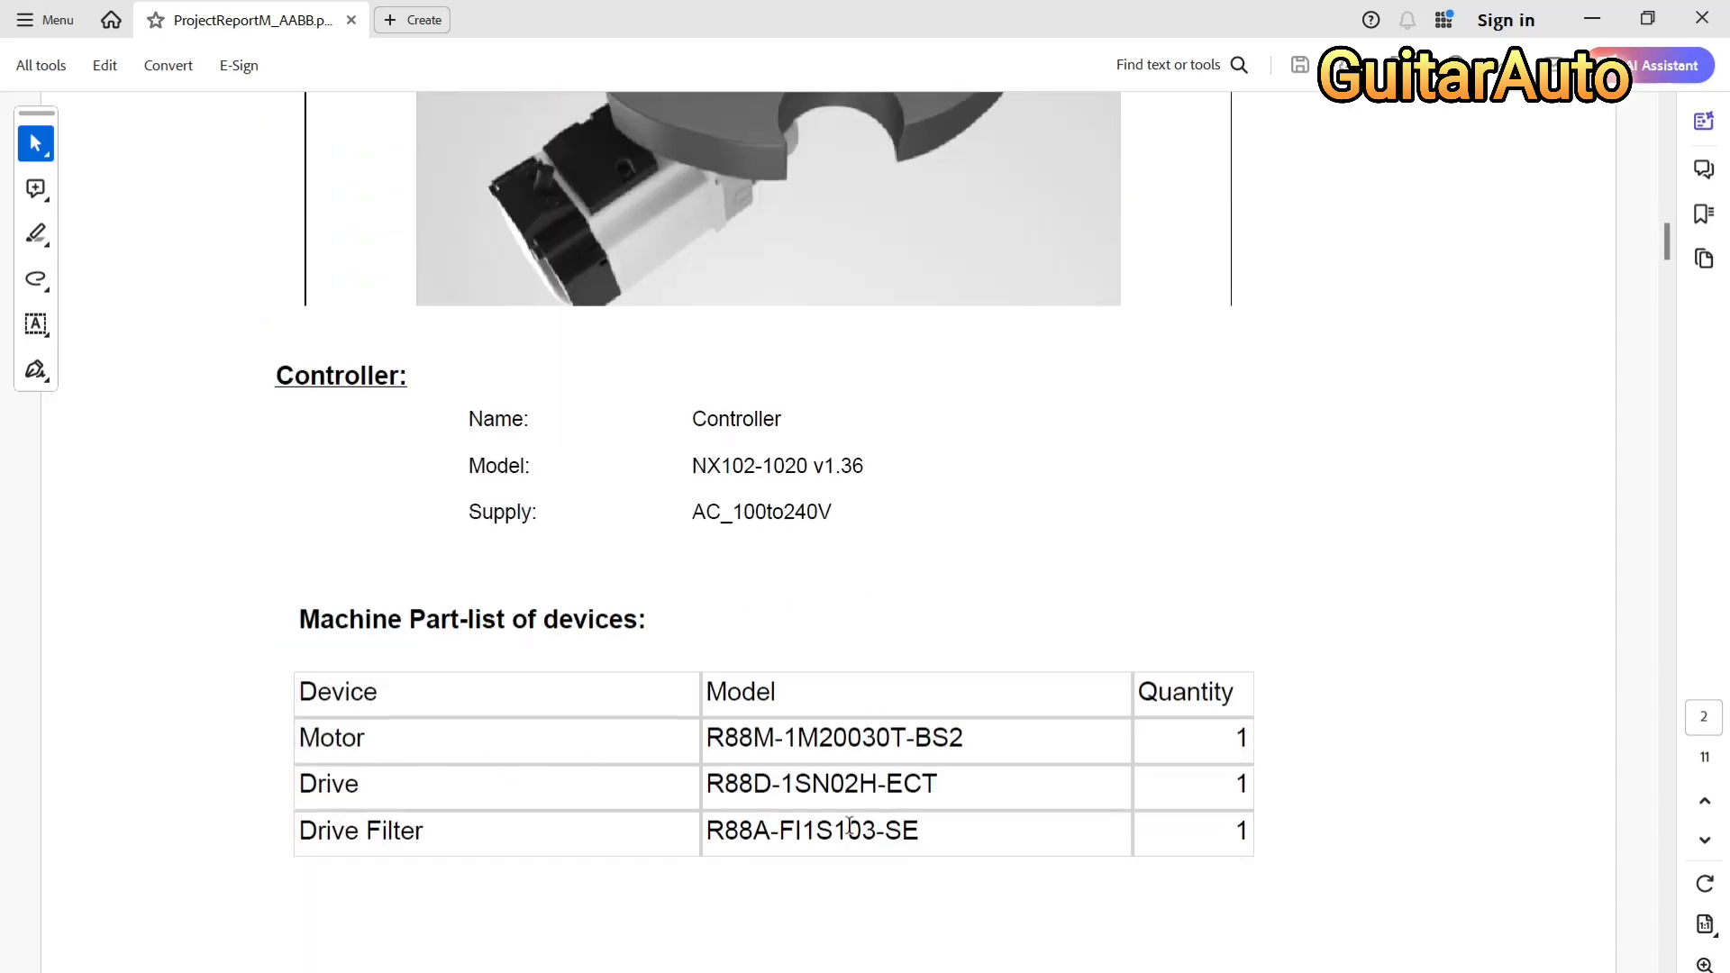
Review the Axis000 device list and the sizing result table in the PDF report
{"action": "scroll", "coordinate": [815, 838], "scroll_direction": "down", "scroll_amount": 17}
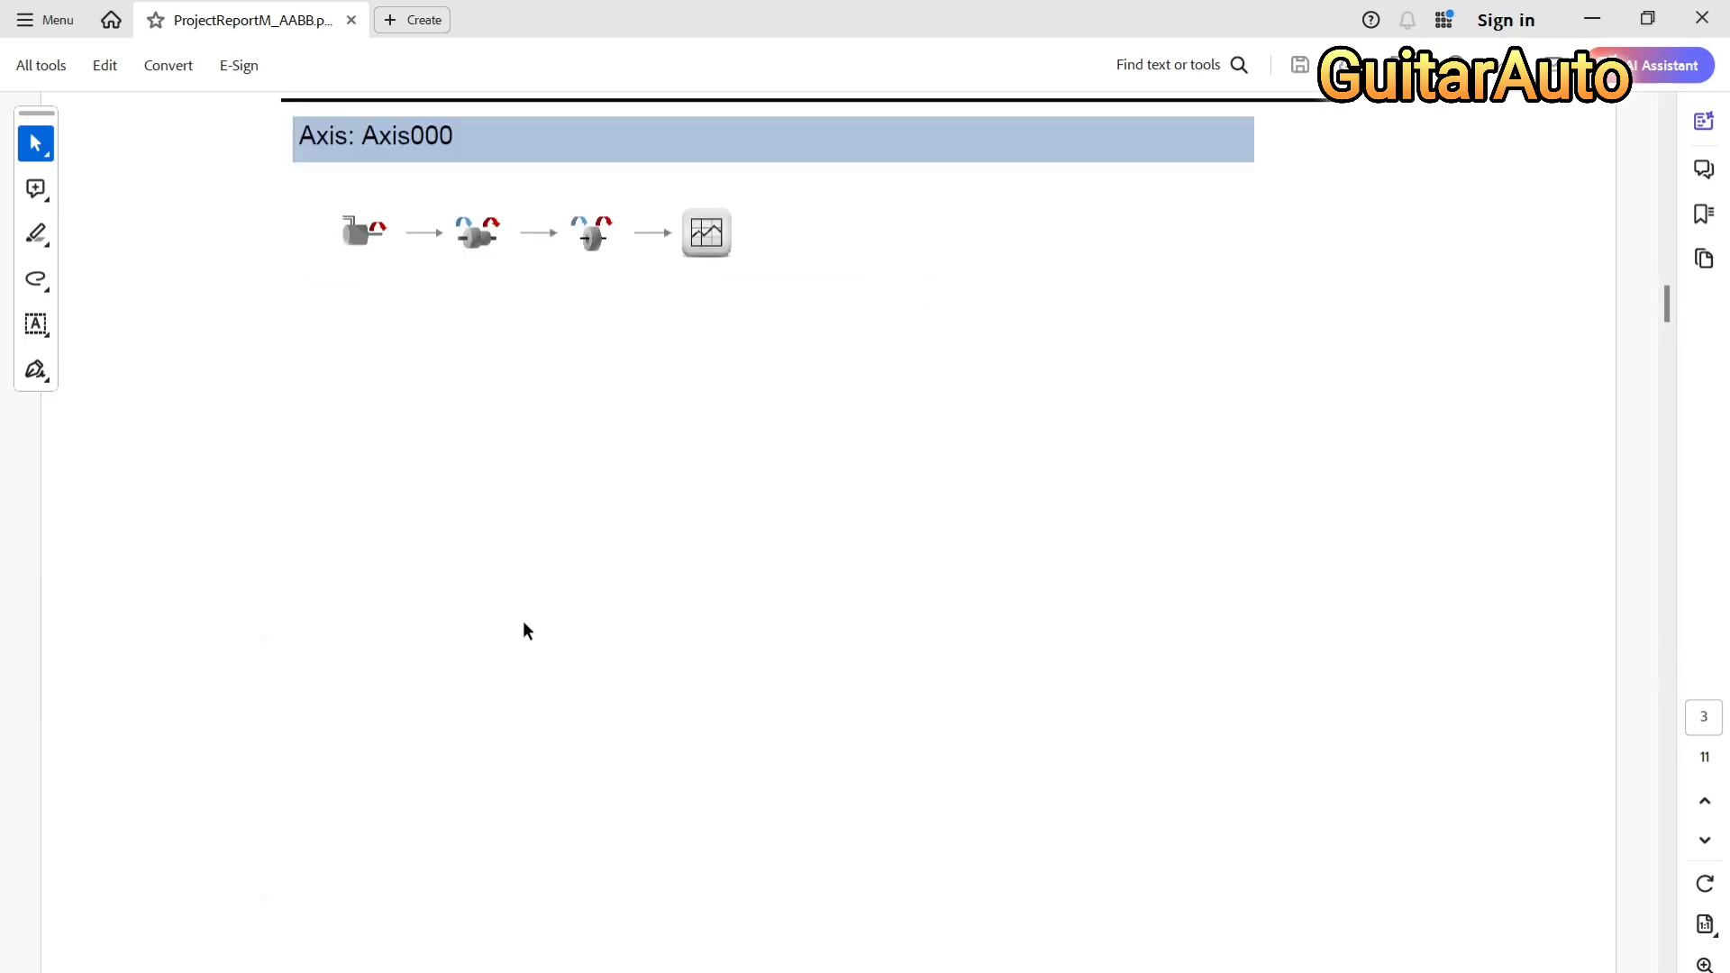
{"action": "scroll", "coordinate": [527, 631], "scroll_direction": "down", "scroll_amount": 10}
{"action": "scroll", "coordinate": [649, 583], "scroll_direction": "up", "scroll_amount": 1}
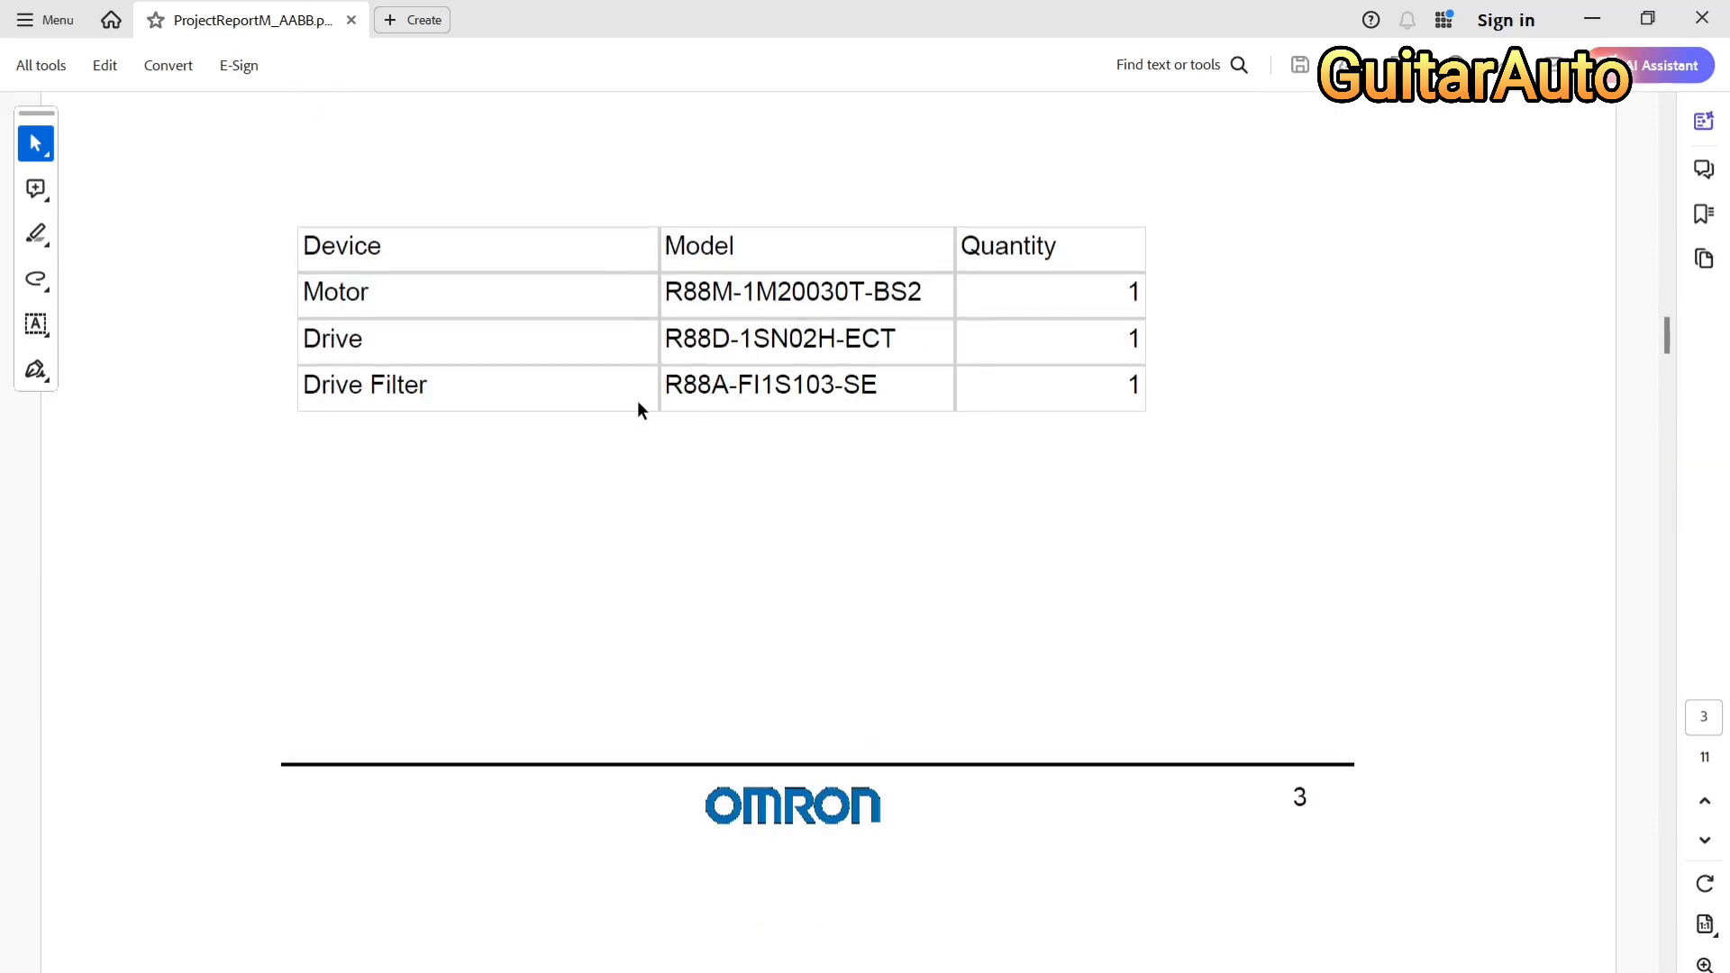
{"action": "scroll", "coordinate": [906, 570], "scroll_direction": "down", "scroll_amount": 15}
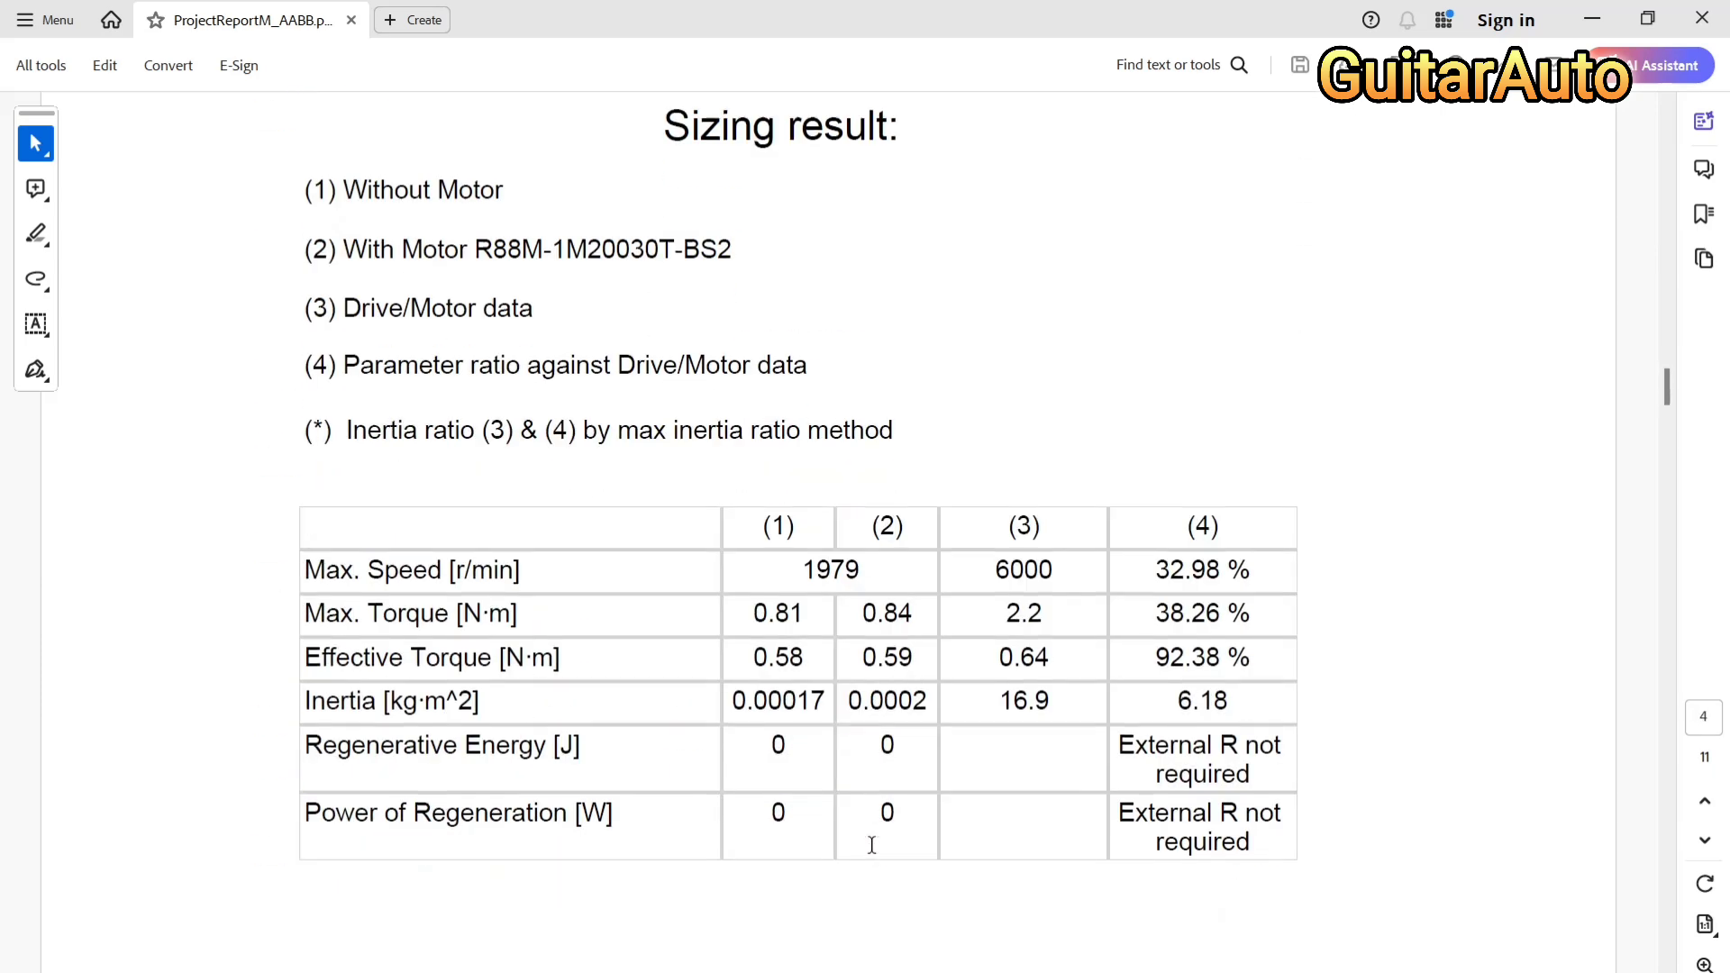
{"action": "scroll", "coordinate": [882, 840], "scroll_direction": "down", "scroll_amount": 3}
{"action": "scroll", "coordinate": [660, 612], "scroll_direction": "up", "scroll_amount": 4}
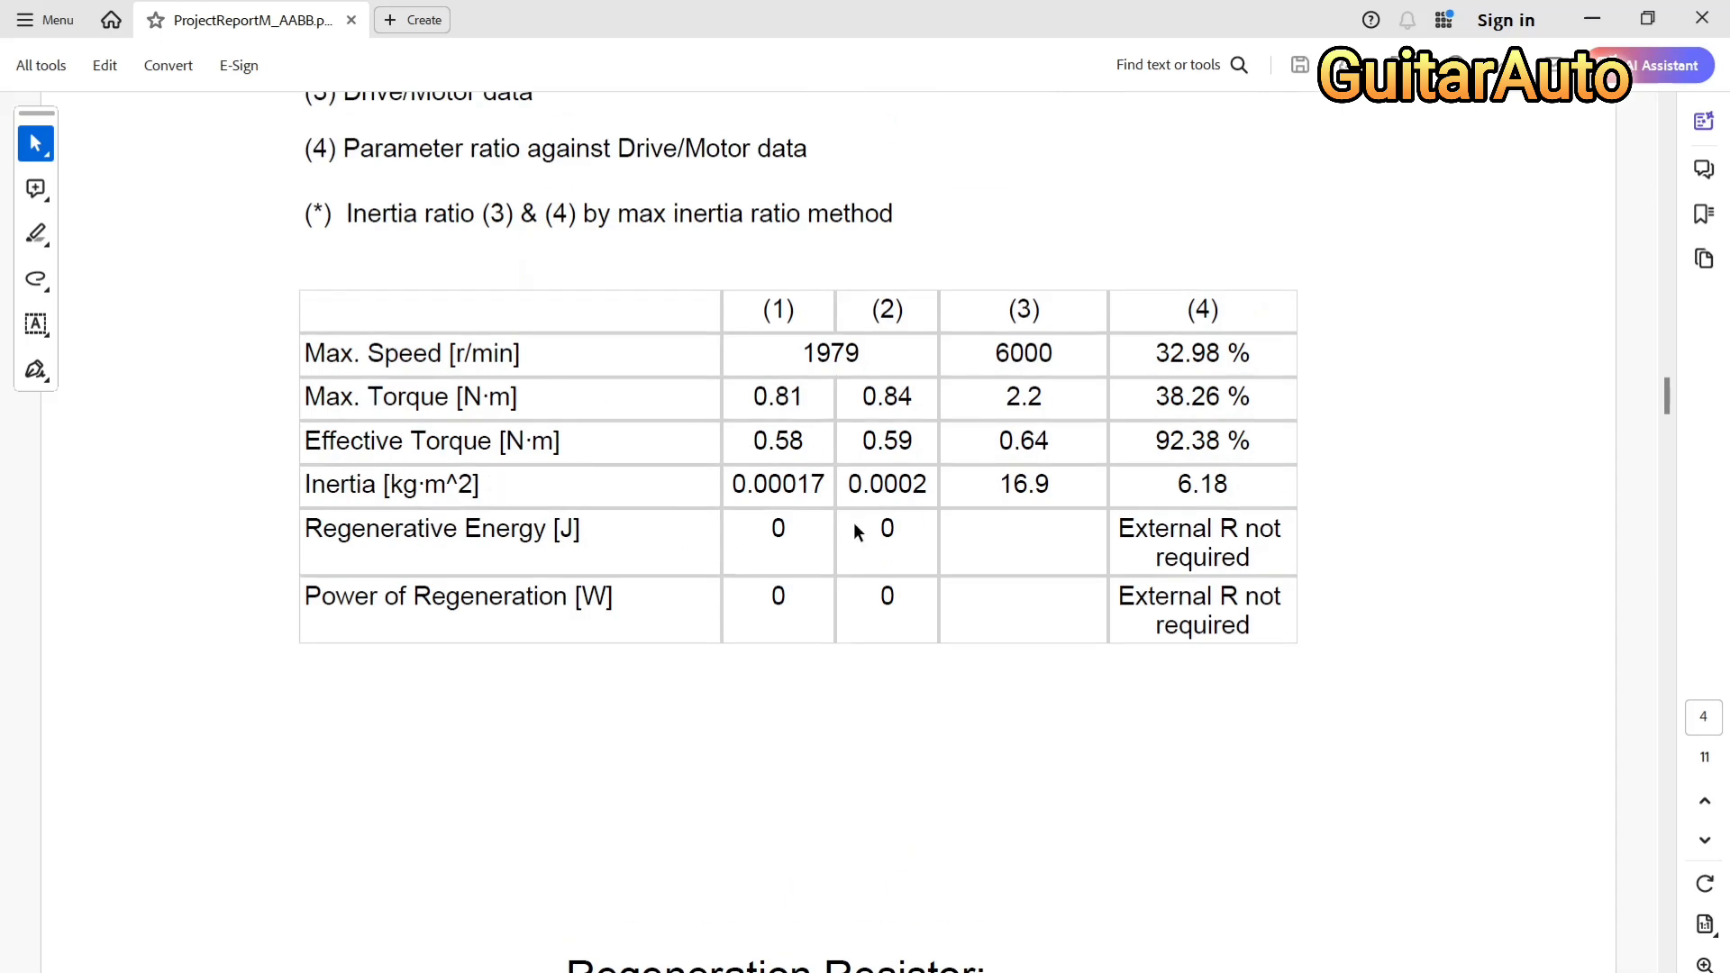
Examine the regeneration resistor data, trapezoidal profile values and motor speed, torque and power graphs in the report
{"action": "scroll", "coordinate": [983, 523], "scroll_direction": "down", "scroll_amount": 12}
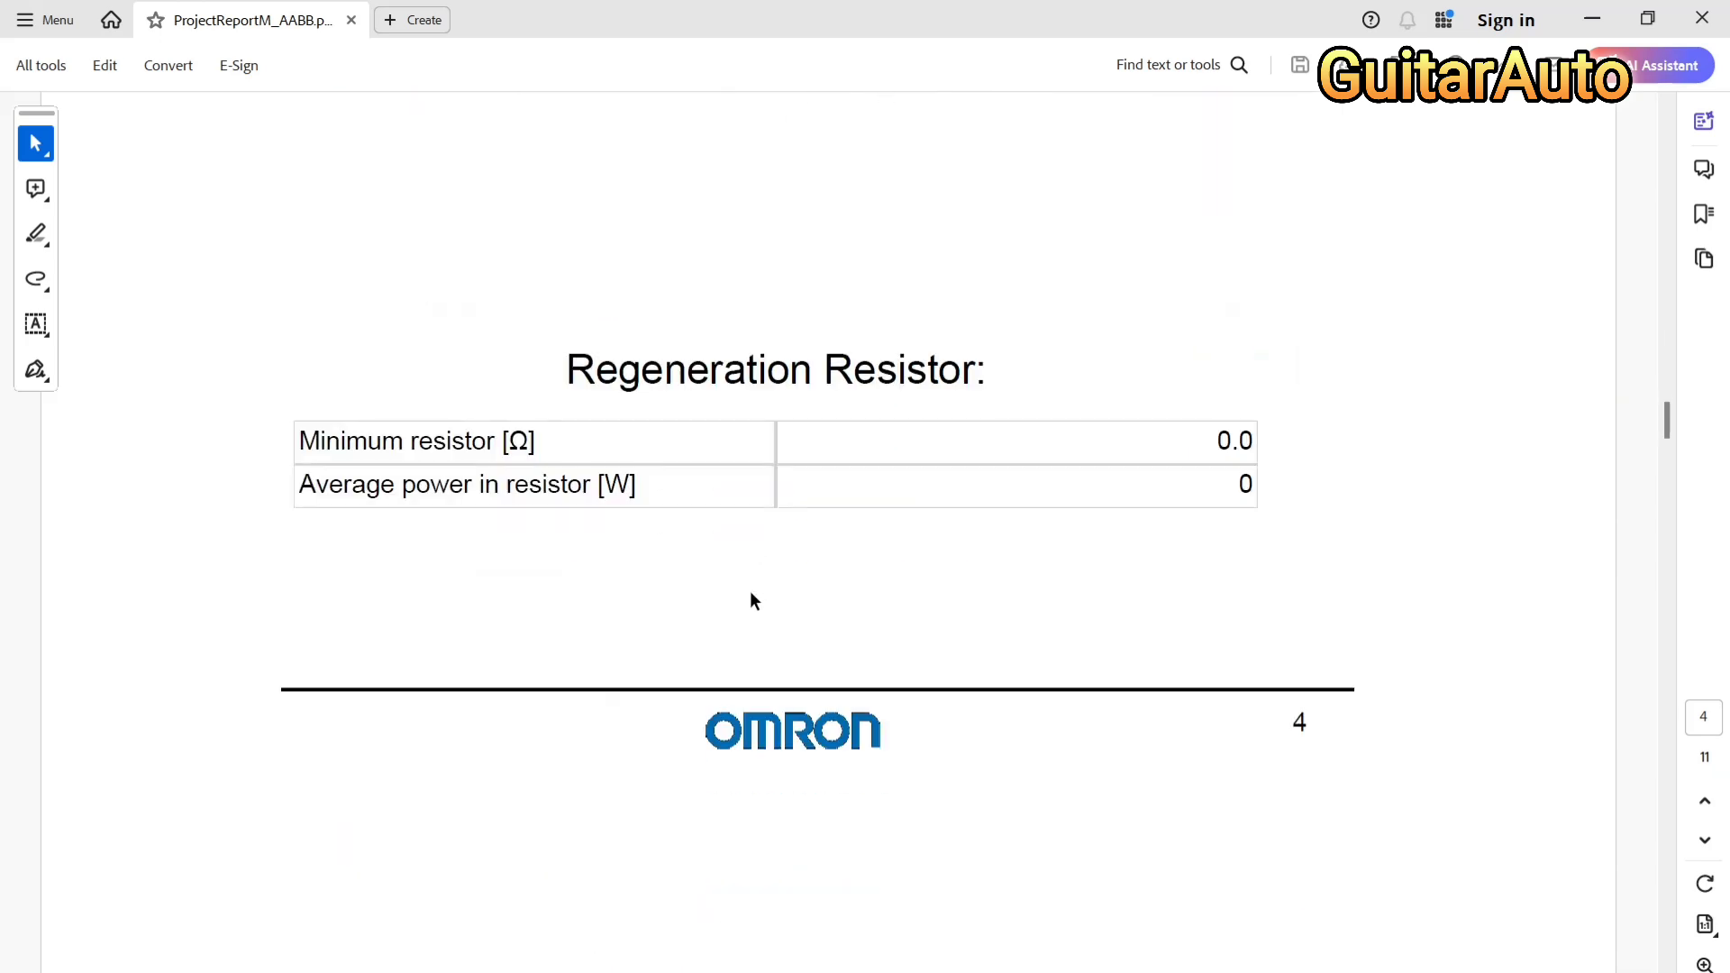
{"action": "scroll", "coordinate": [768, 659], "scroll_direction": "down", "scroll_amount": 10}
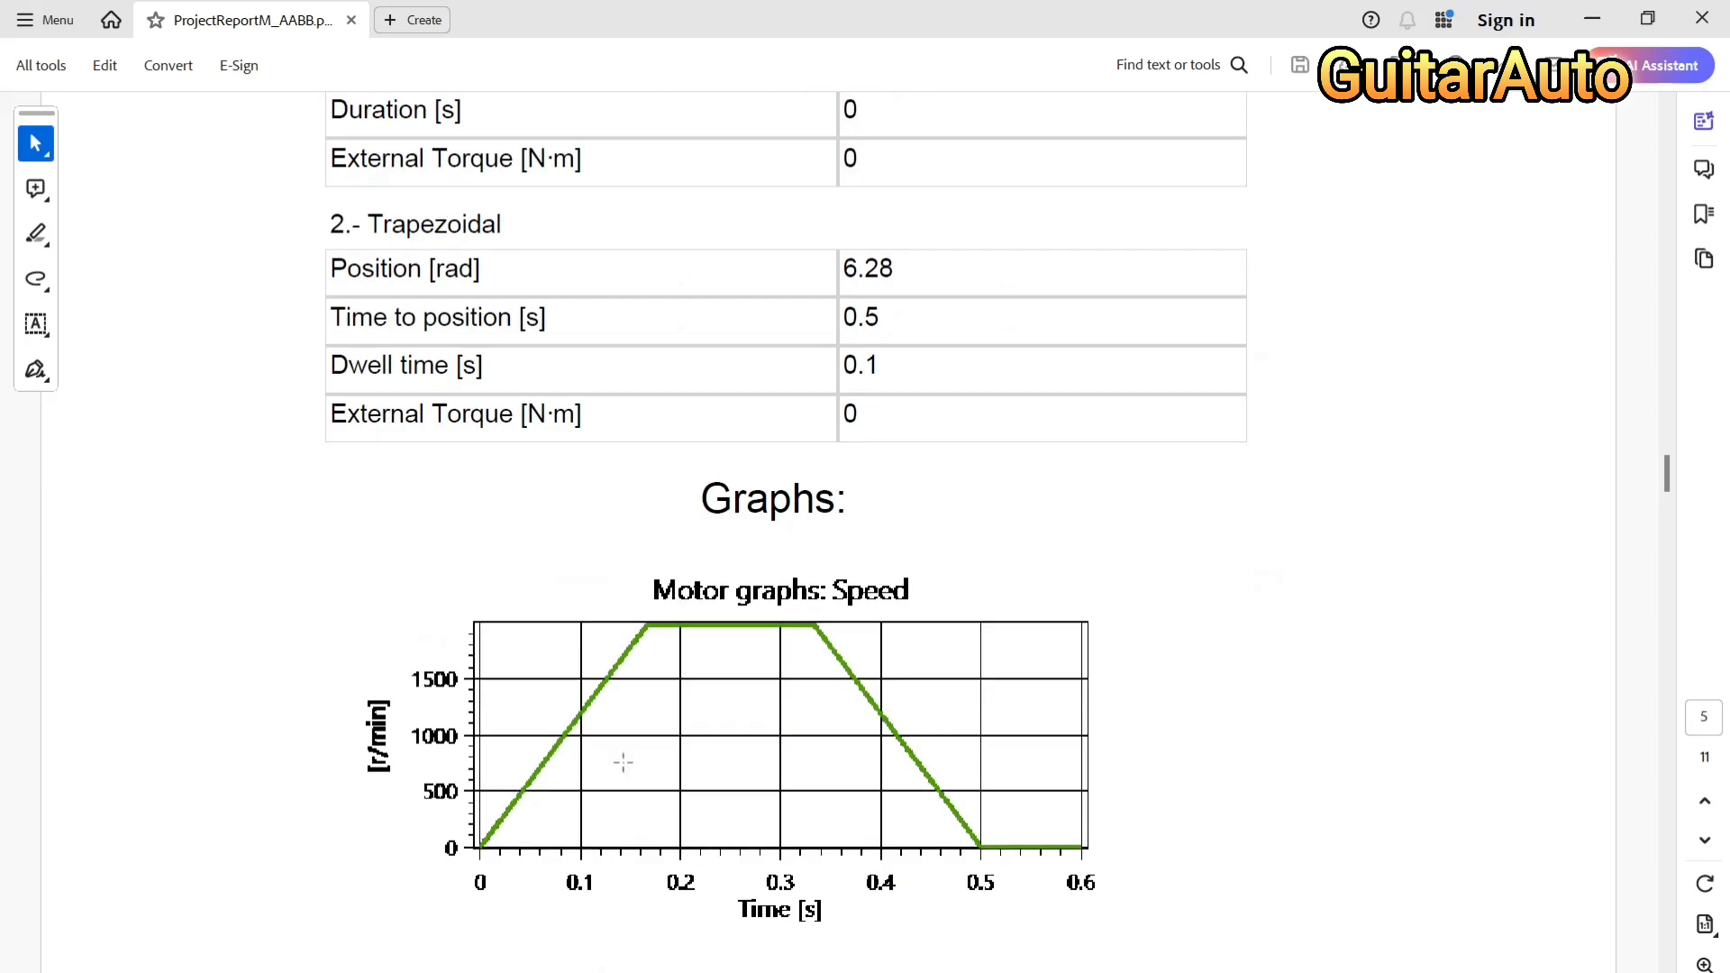
{"action": "scroll", "coordinate": [709, 688], "scroll_direction": "down", "scroll_amount": 15}
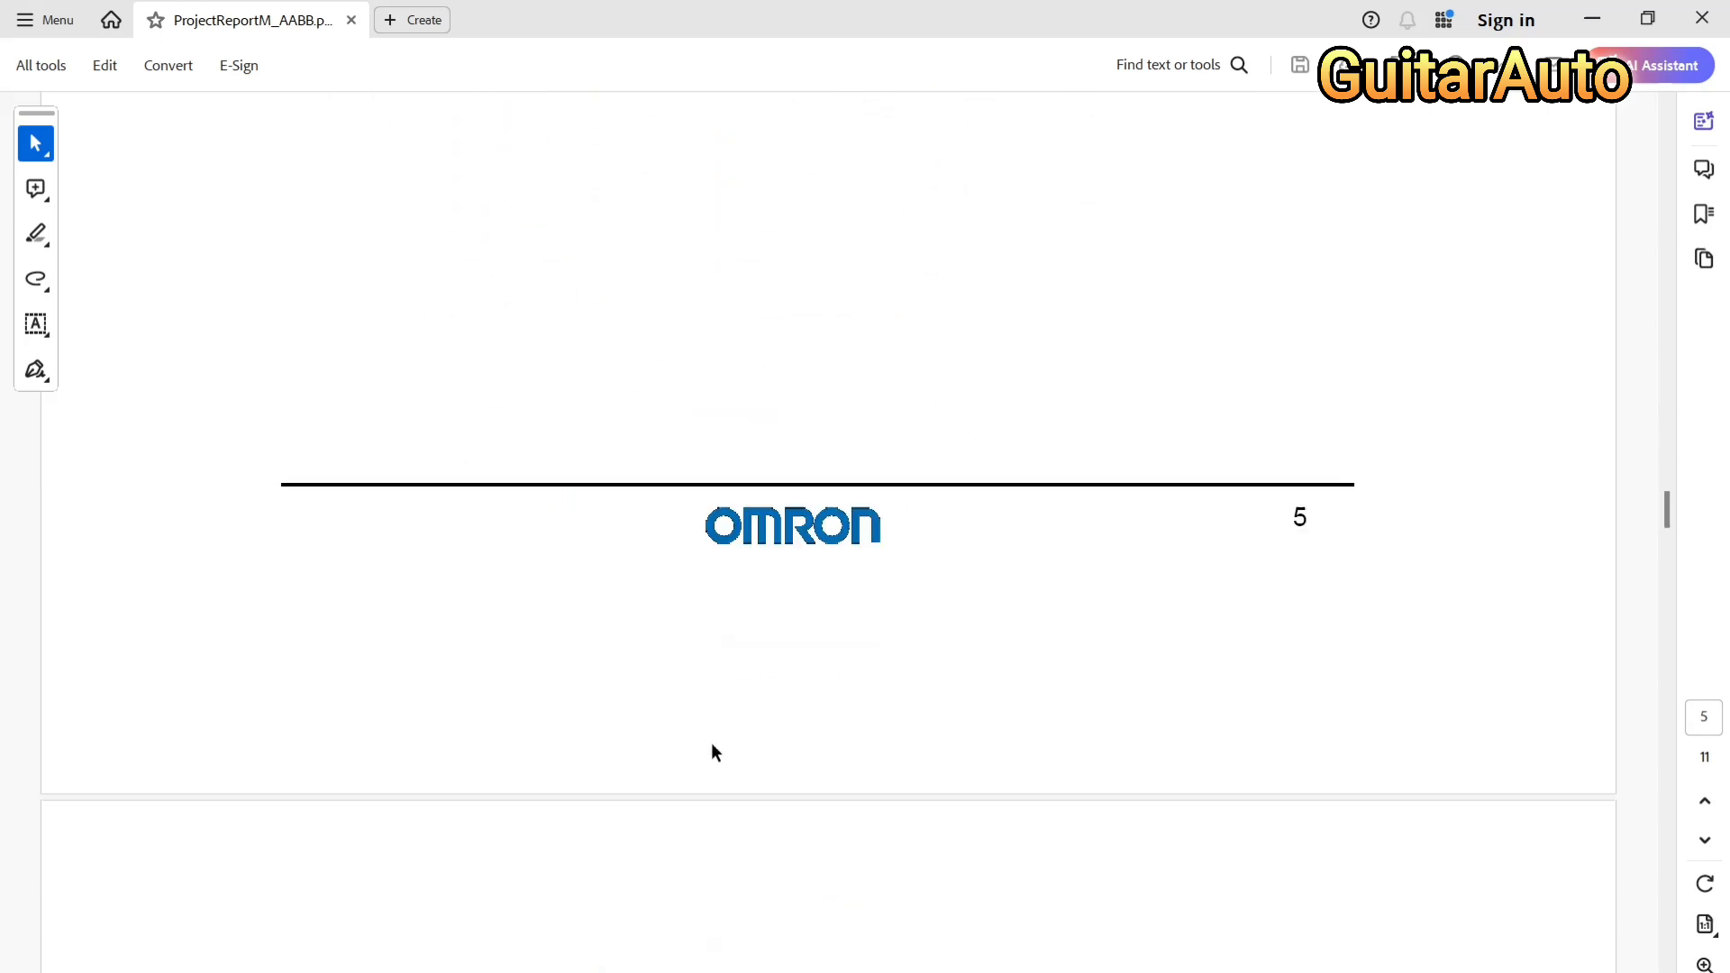
{"action": "scroll", "coordinate": [721, 748], "scroll_direction": "down", "scroll_amount": 3}
{"action": "scroll", "coordinate": [754, 586], "scroll_direction": "down", "scroll_amount": 6}
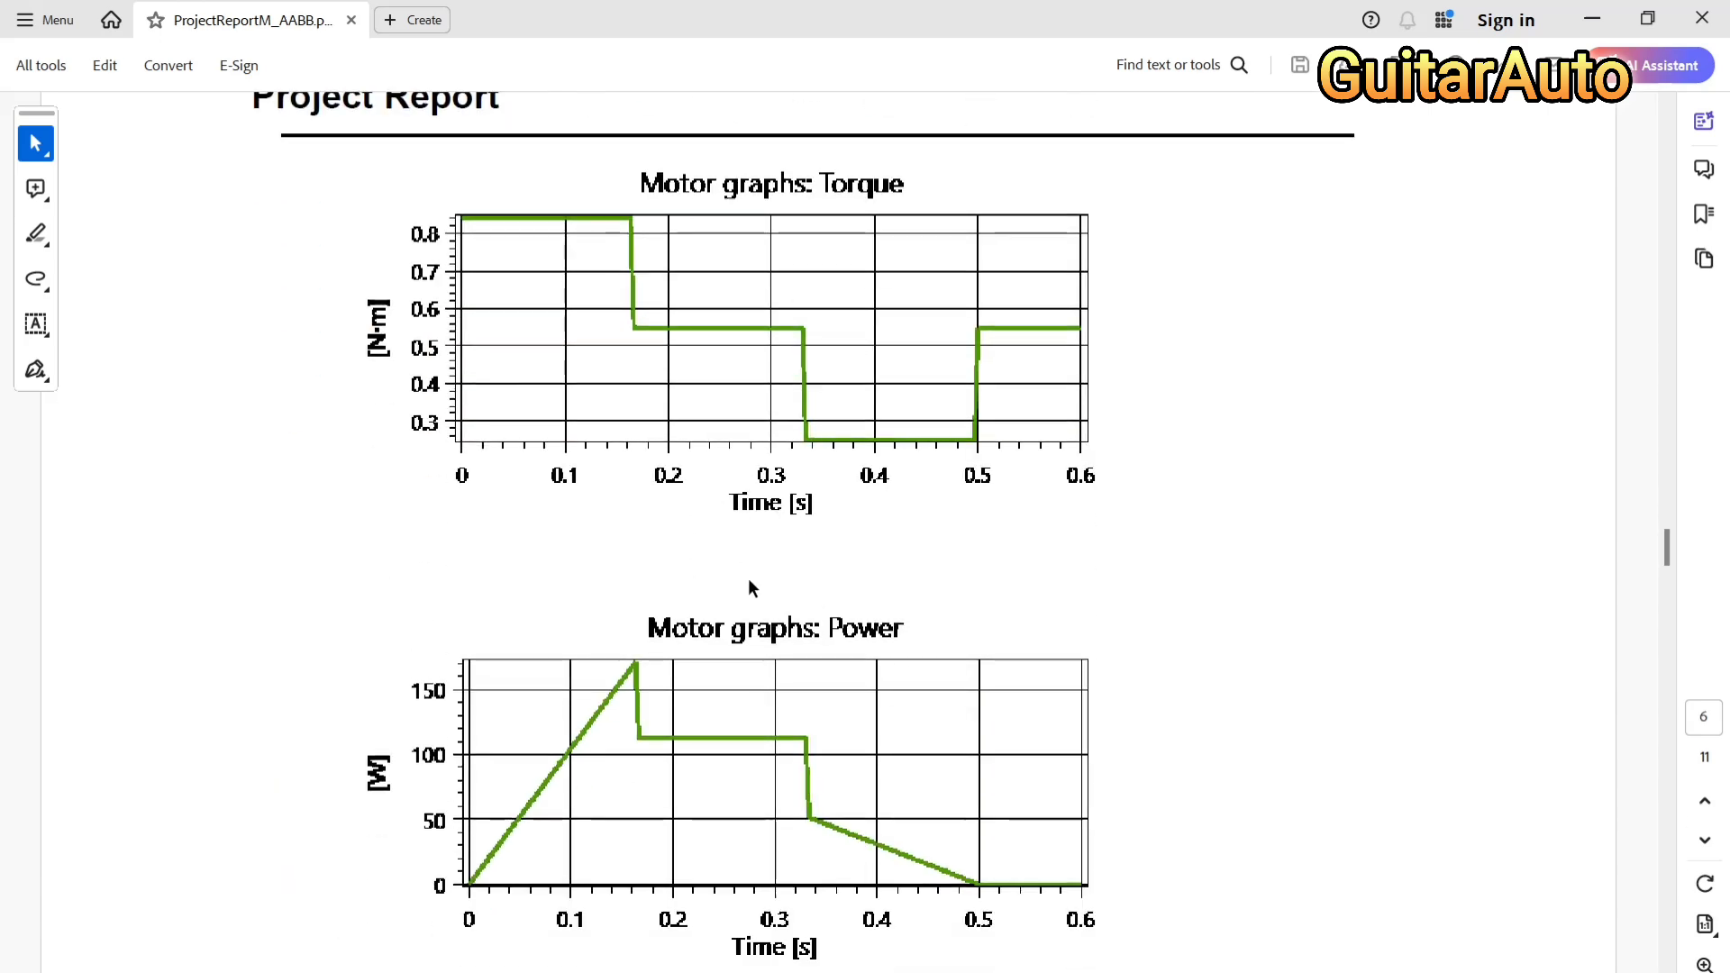